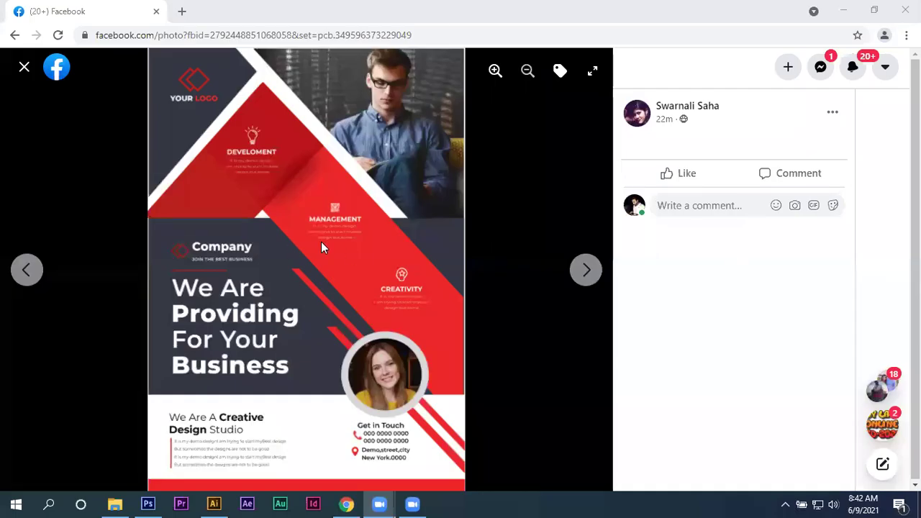
Page through the Assignment -11 flyers, including the Digital Creative Agency flyer, then close the viewer
click(585, 269)
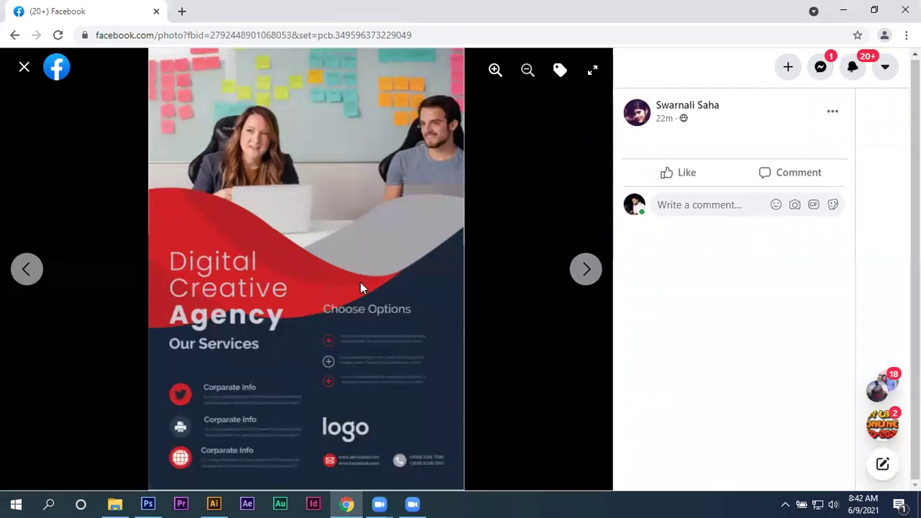
click(586, 272)
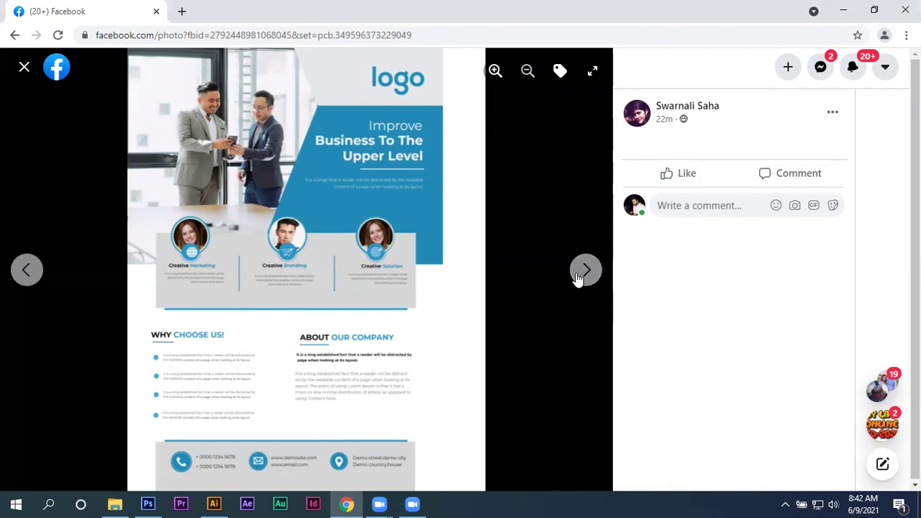
click(581, 275)
click(587, 272)
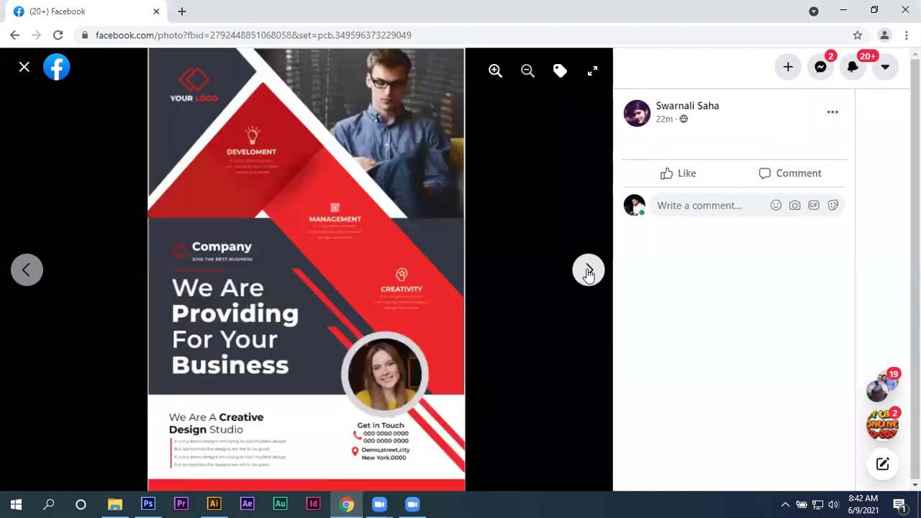
click(23, 67)
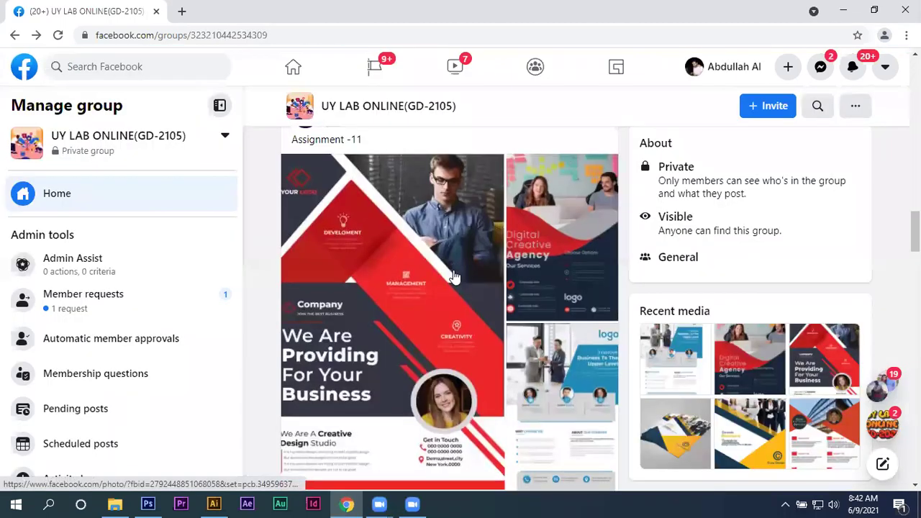
Scroll to the top of the UY LAB ONLINE group page and open More > Media
scroll(354, 269, down, 4)
mouse_move(371, 264)
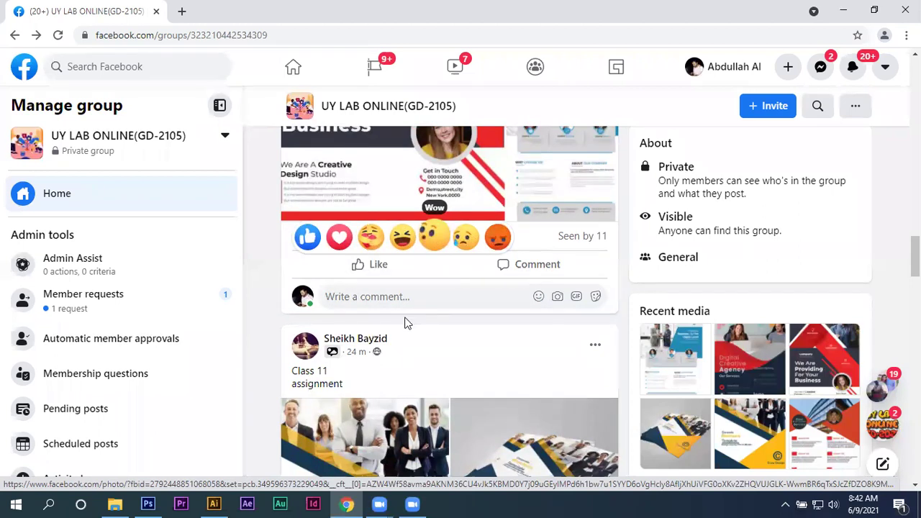
scroll(410, 325, up, 2)
scroll(417, 324, up, 2)
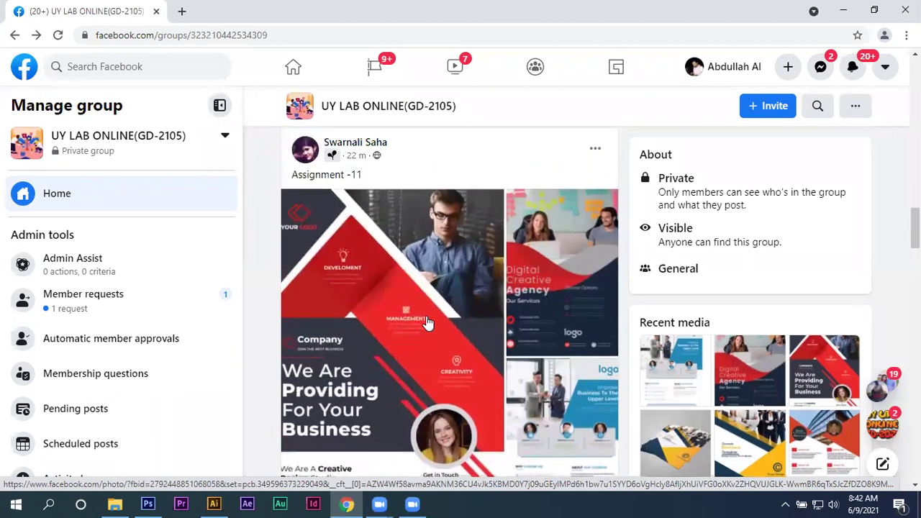
scroll(428, 321, up, 3)
scroll(429, 321, up, 3)
scroll(434, 319, up, 5)
scroll(463, 315, up, 4)
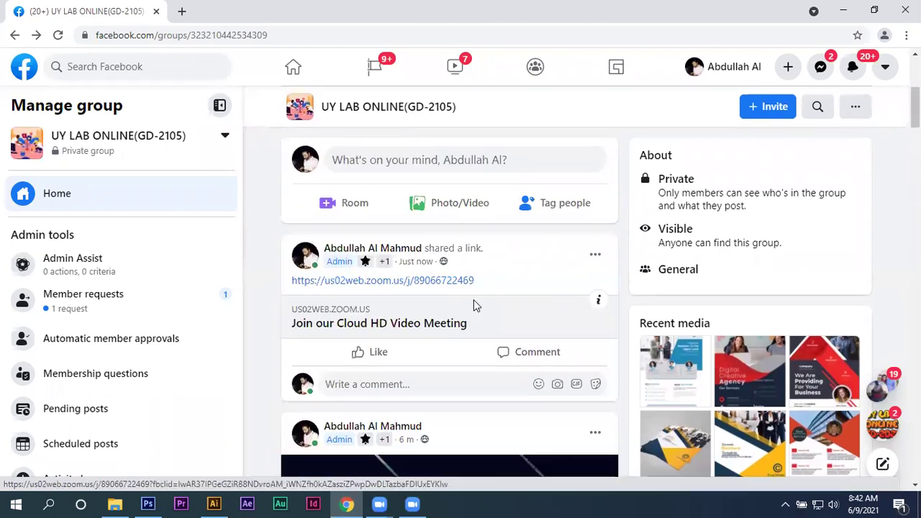
scroll(473, 304, up, 4)
scroll(473, 302, down, 2)
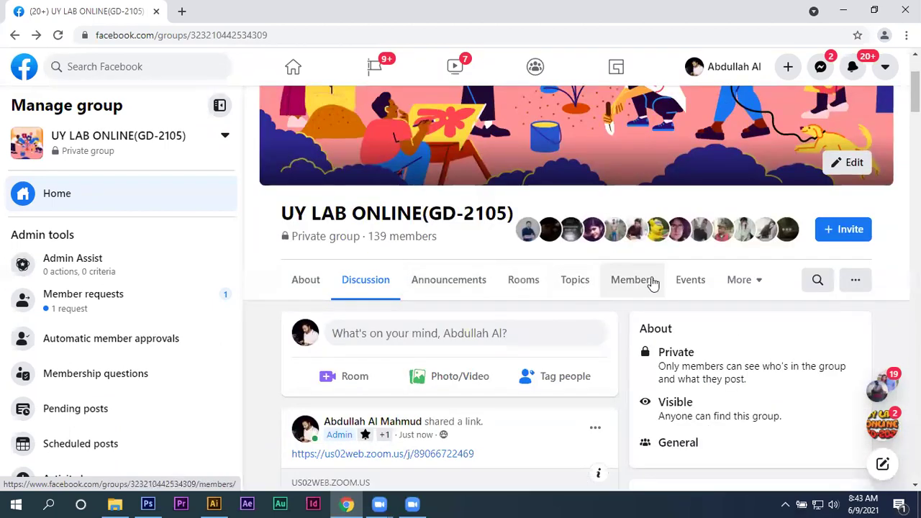
click(745, 285)
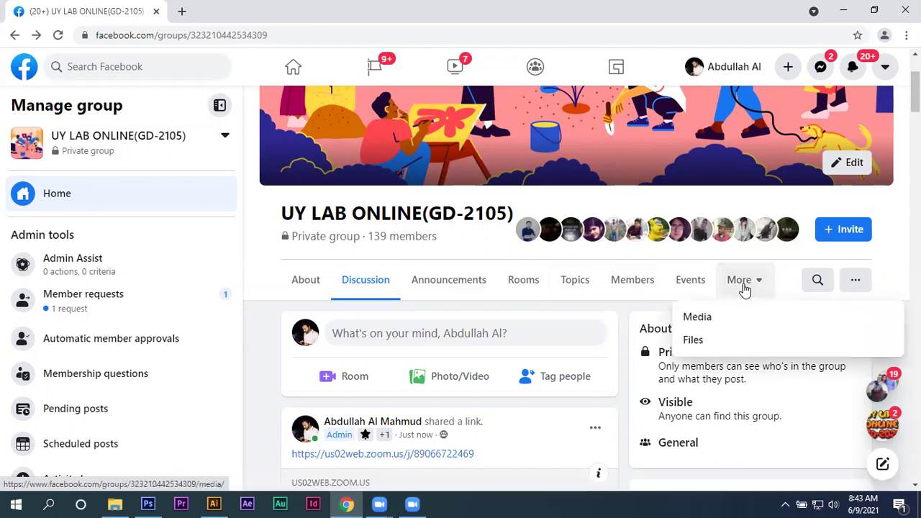
click(717, 317)
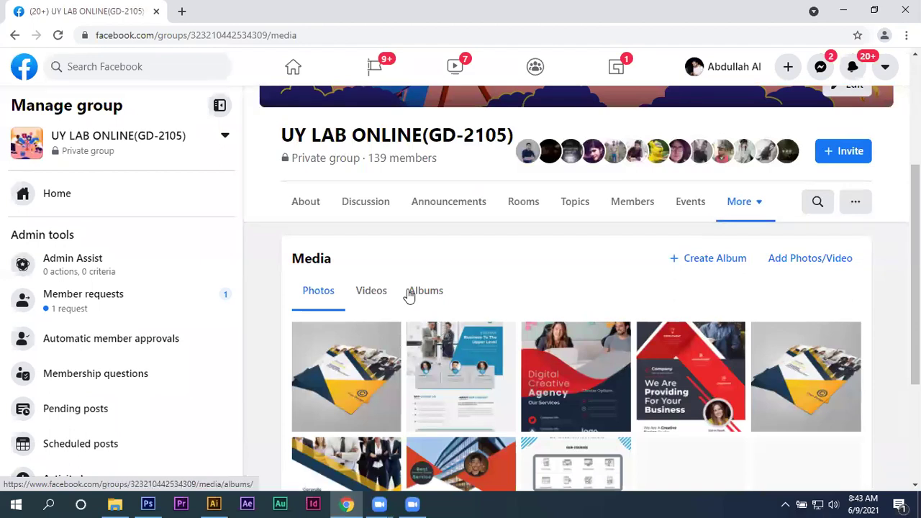
Open the first media photo and react Wow to the blue business flyer
click(365, 381)
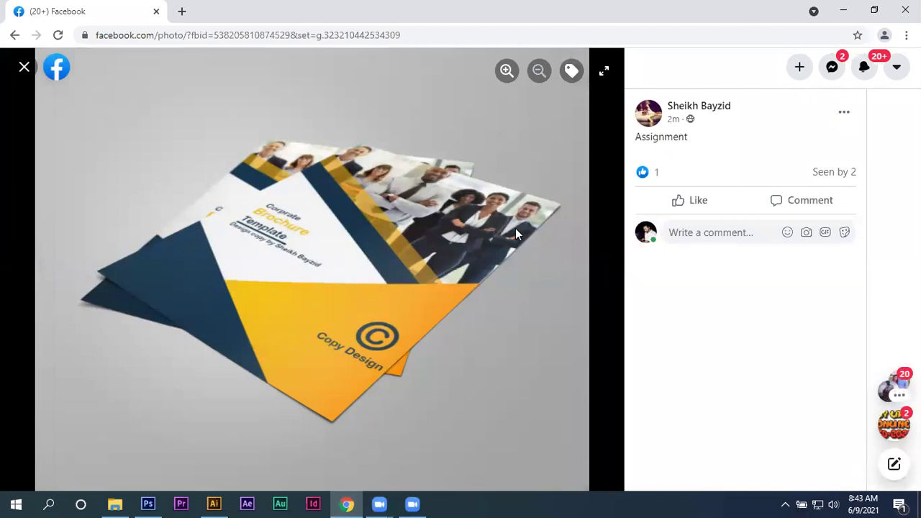
mouse_move(312, 281)
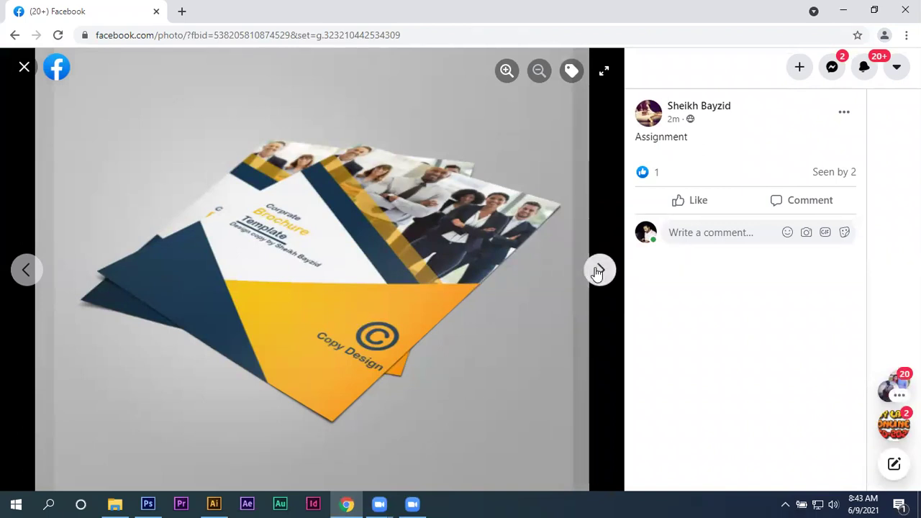
click(598, 271)
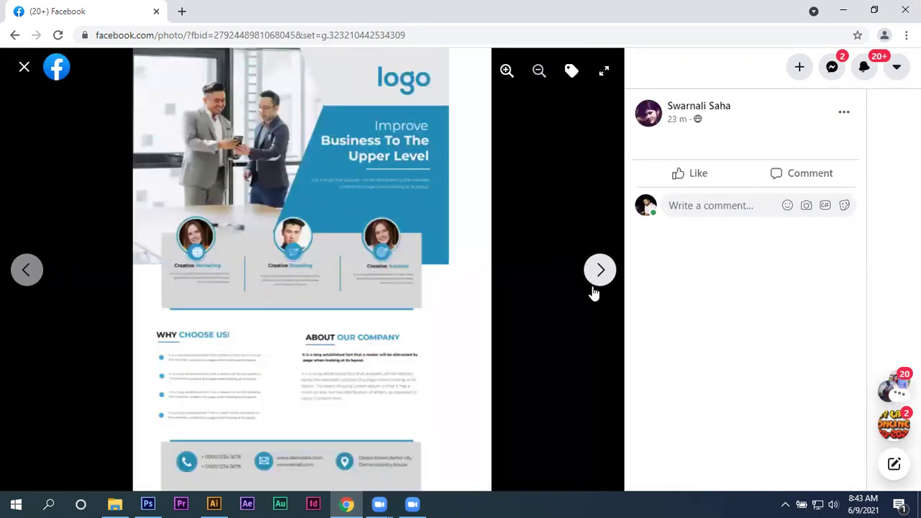
click(599, 273)
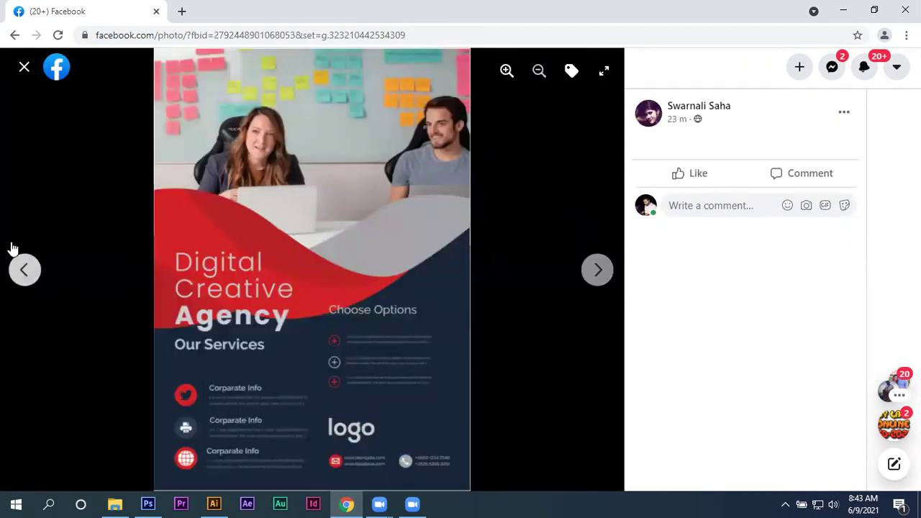
click(24, 270)
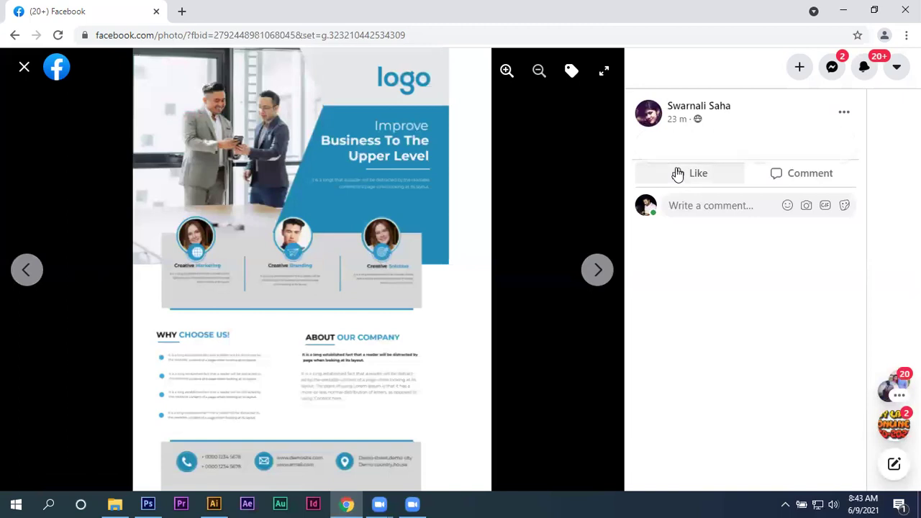
click(777, 144)
React Wow to the Digital Creative Agency flyer, the red flyer, and both brochure photos
click(599, 269)
mouse_move(689, 173)
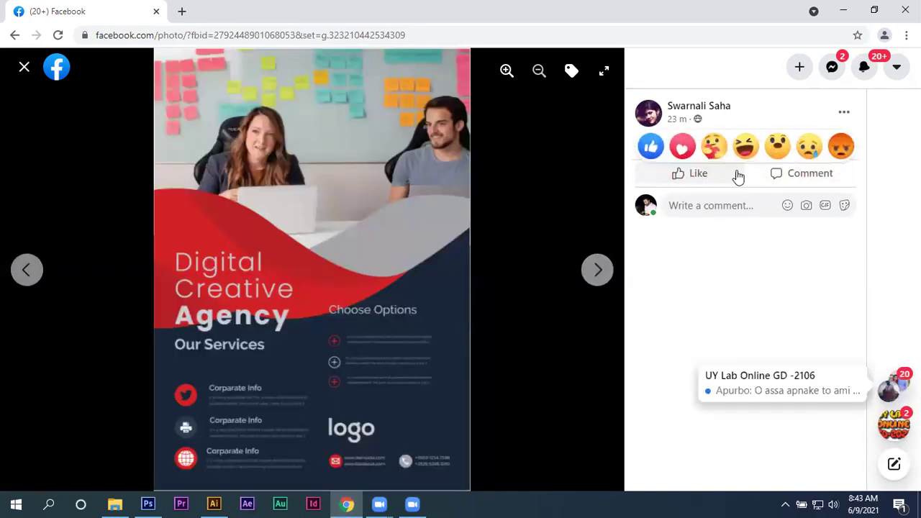
click(777, 144)
click(599, 269)
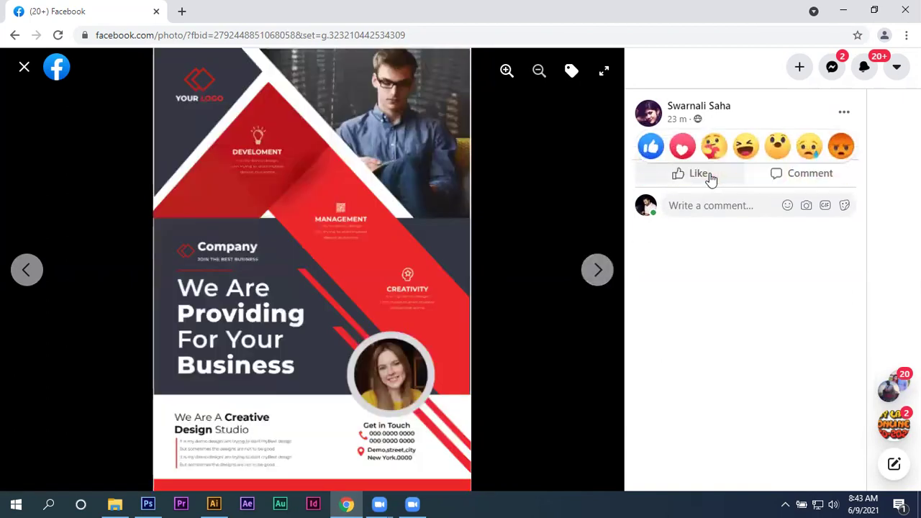
click(777, 144)
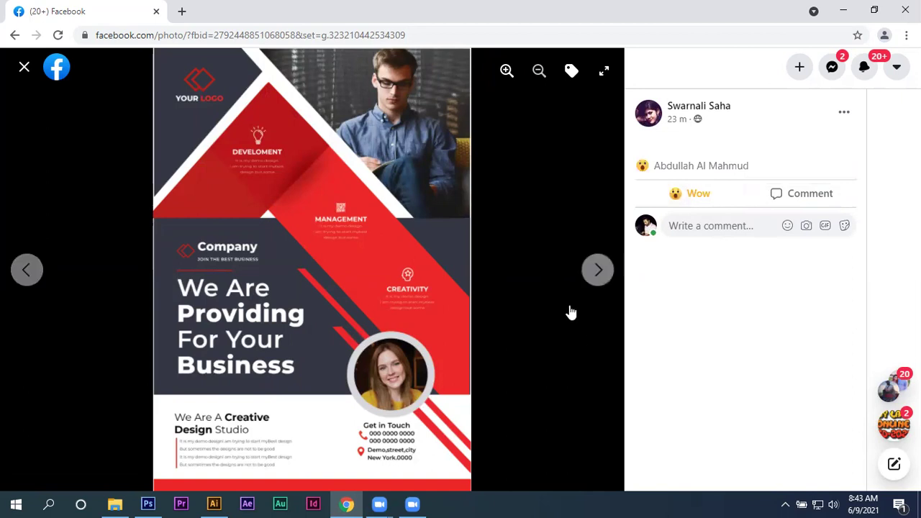
click(594, 275)
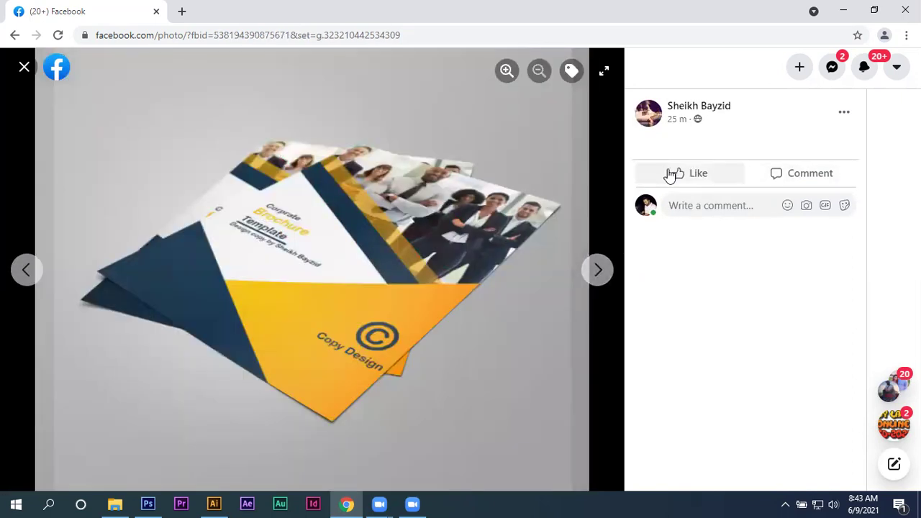
mouse_move(691, 173)
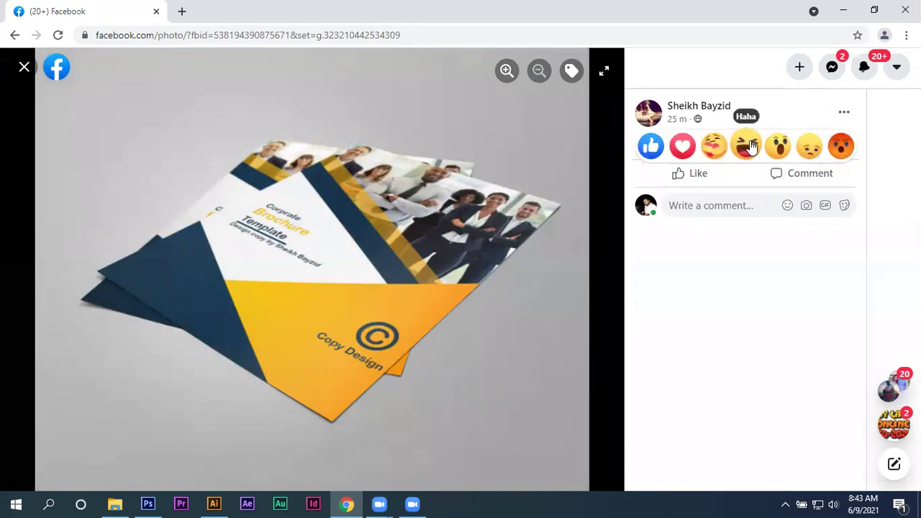
click(775, 148)
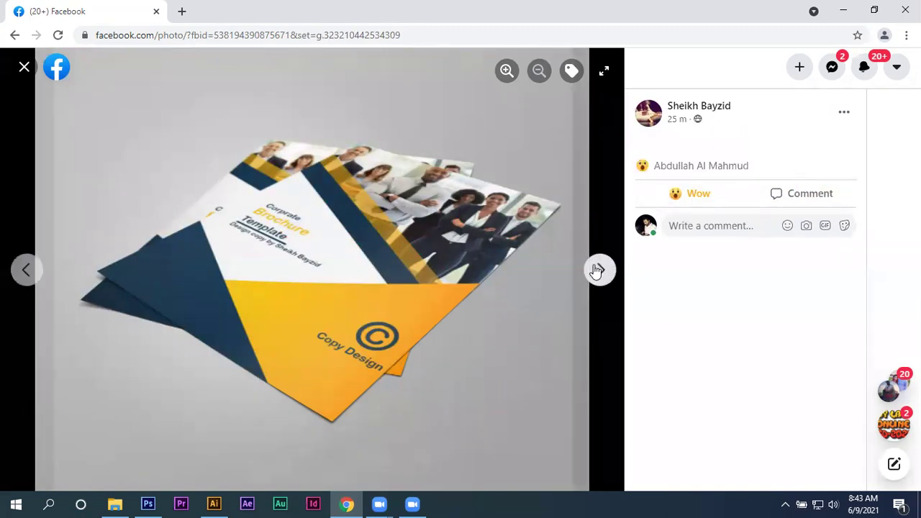
click(597, 270)
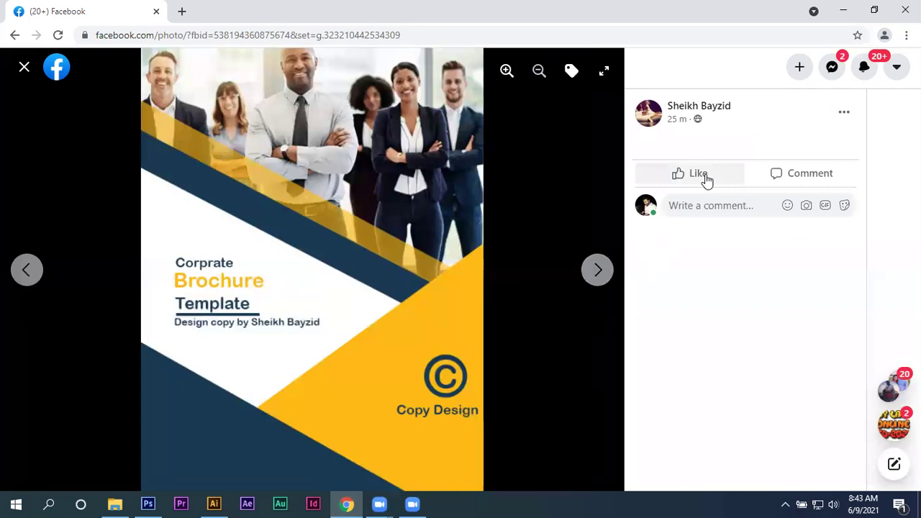
mouse_move(692, 173)
click(775, 147)
Change the brochure's Wow reaction to a Like, and like the following flyer
click(598, 271)
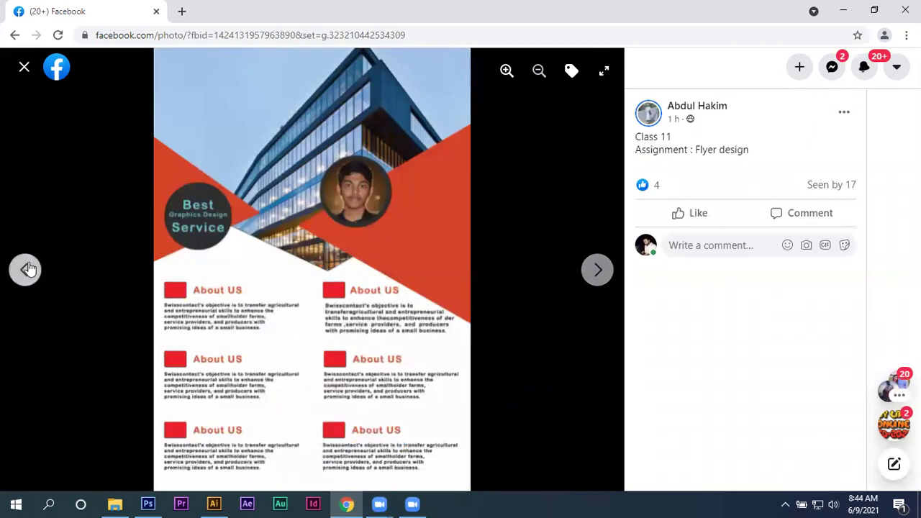
click(27, 269)
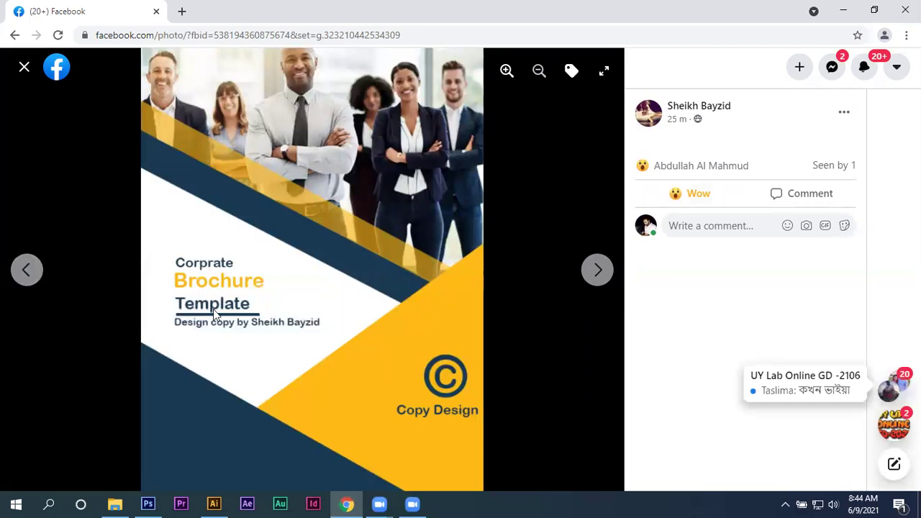
click(691, 200)
click(693, 206)
click(597, 268)
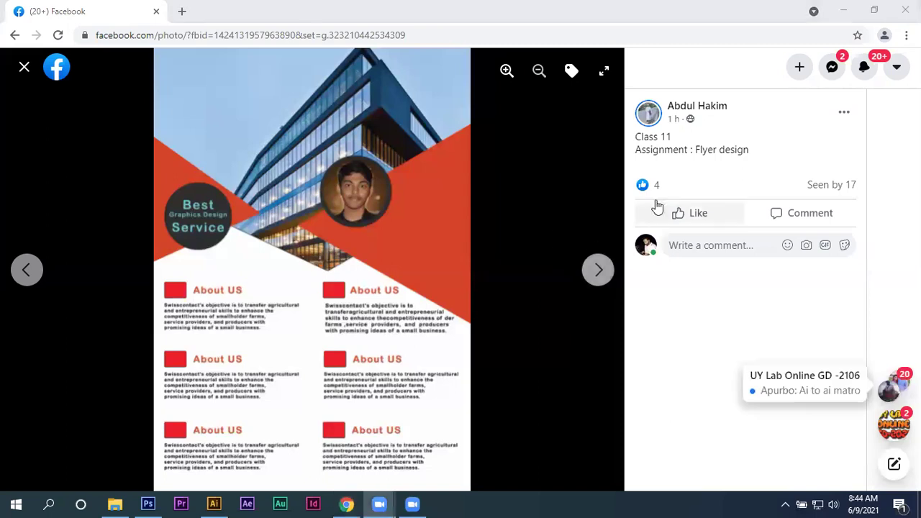
click(680, 212)
Like the UY LAB flyer, then page past the business cards to the red flyer
click(590, 278)
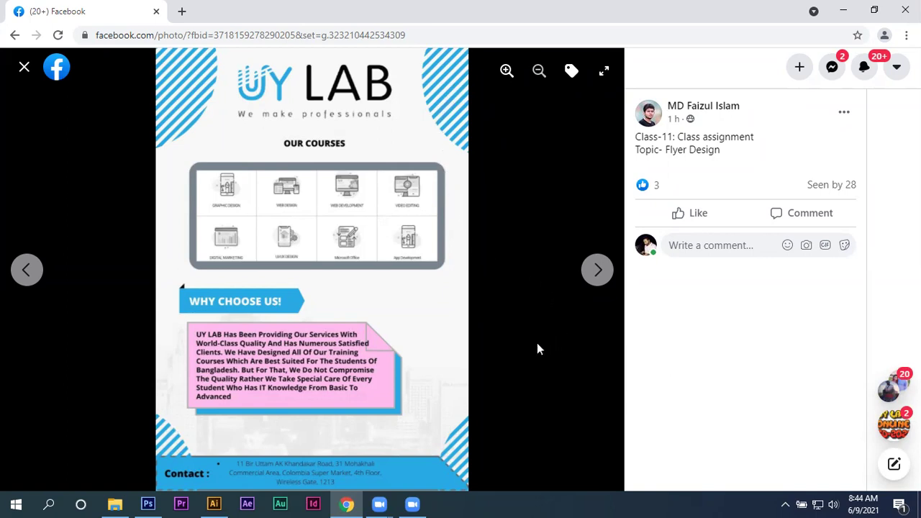
click(675, 213)
click(595, 270)
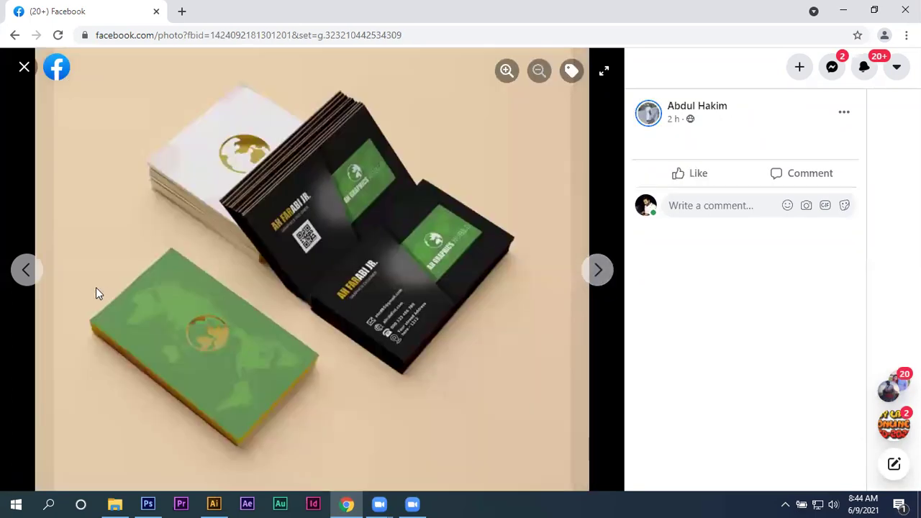
click(27, 273)
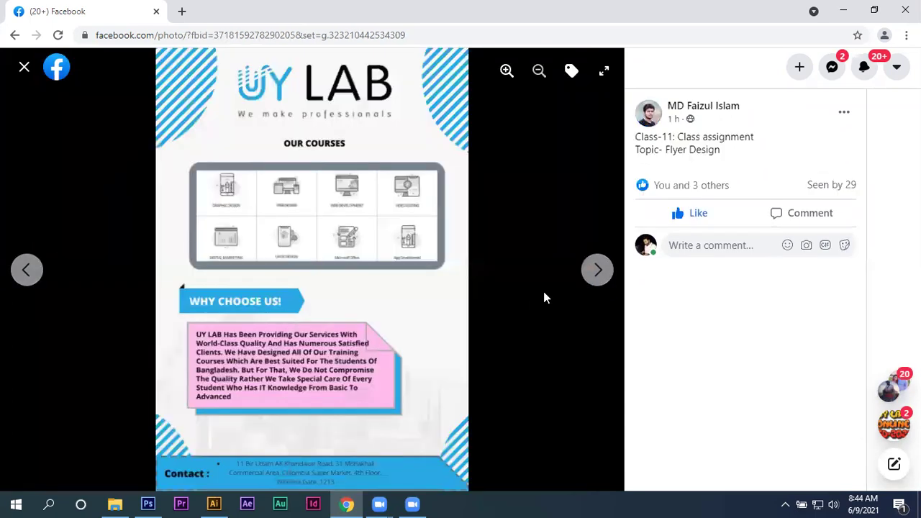
click(598, 271)
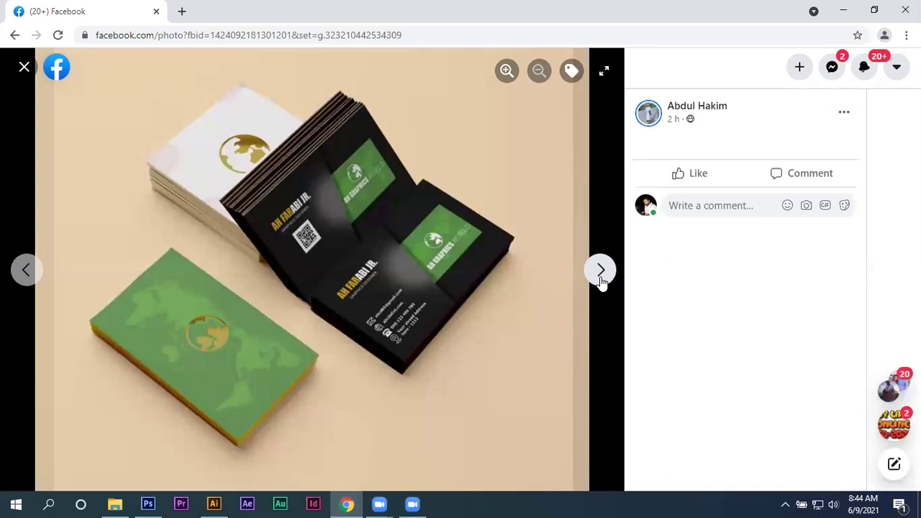
click(27, 272)
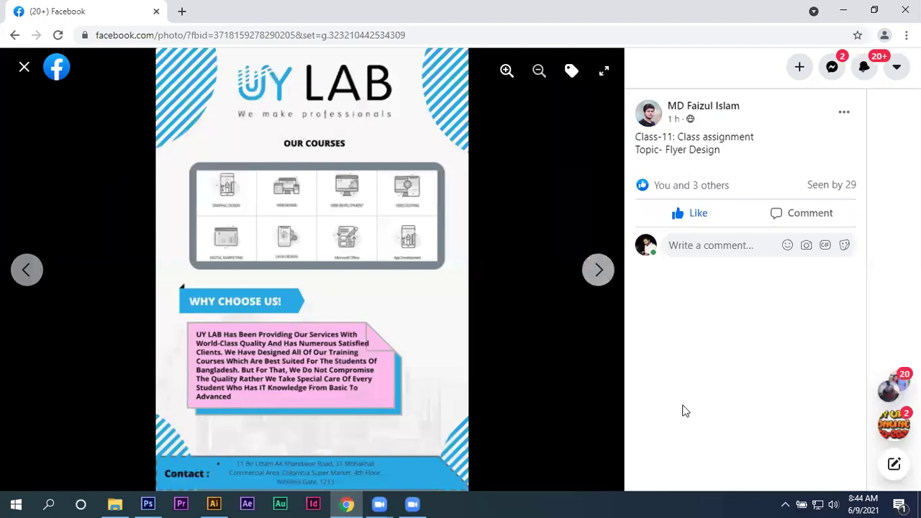
click(598, 272)
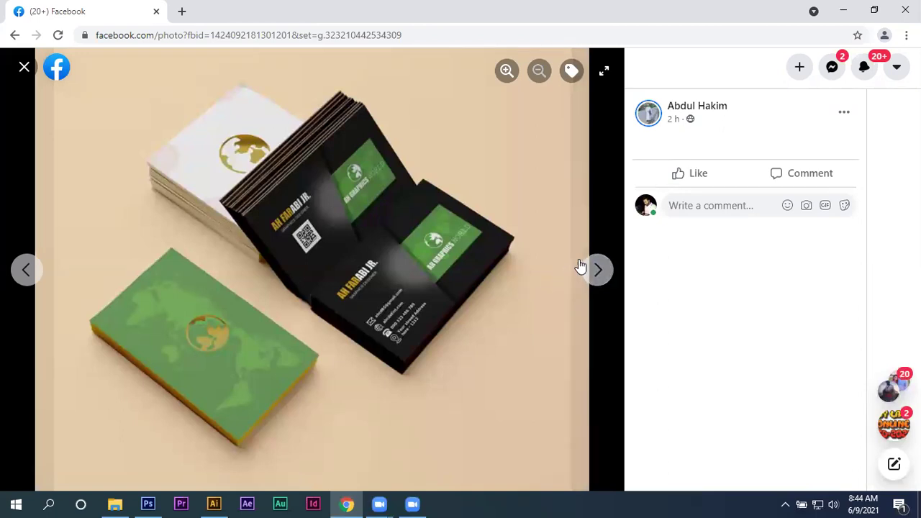
click(596, 271)
click(596, 270)
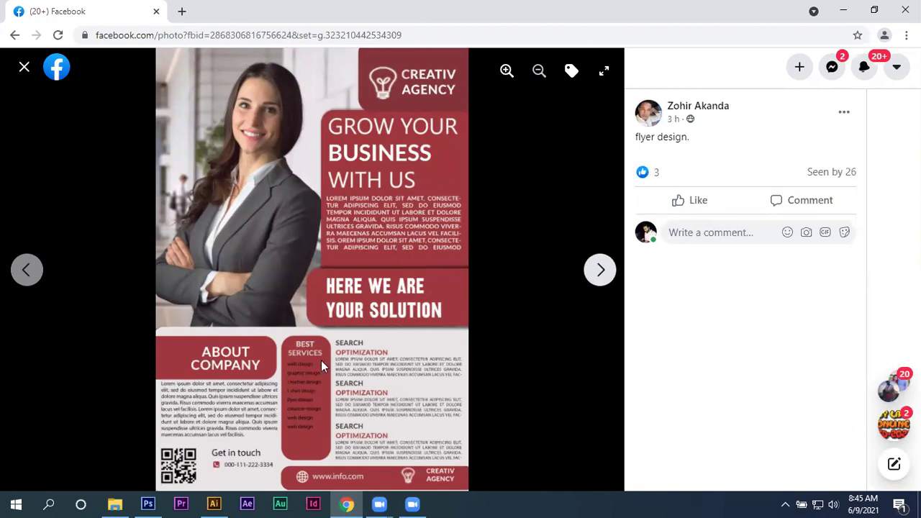
Like the red Grow Your Business flyer and the blue marketing agency flyer
click(683, 200)
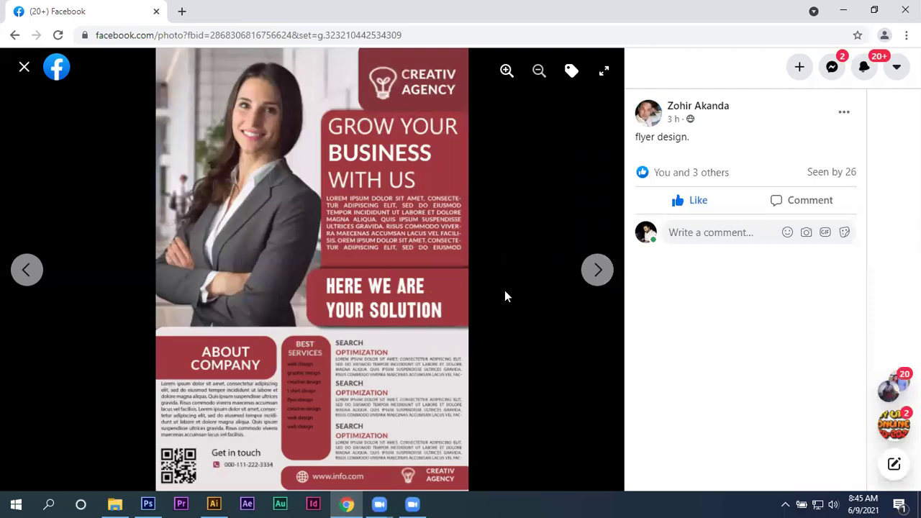
click(600, 271)
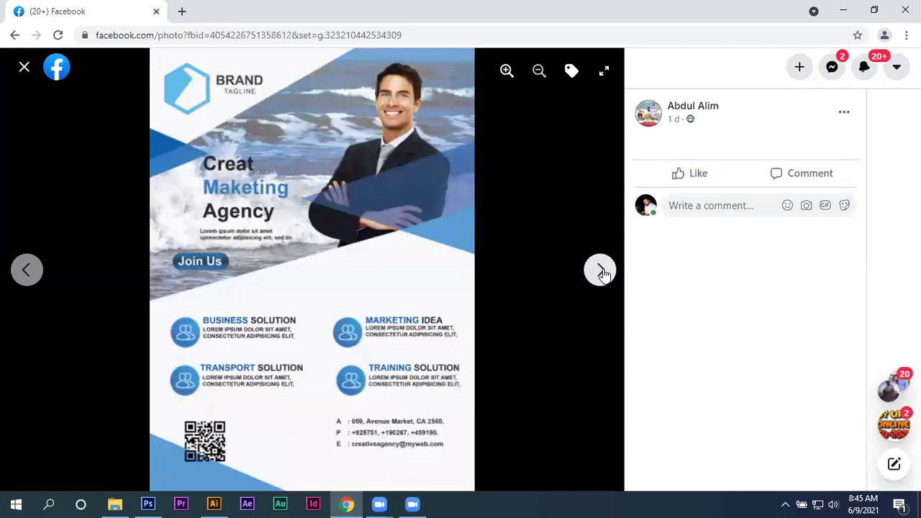
click(680, 176)
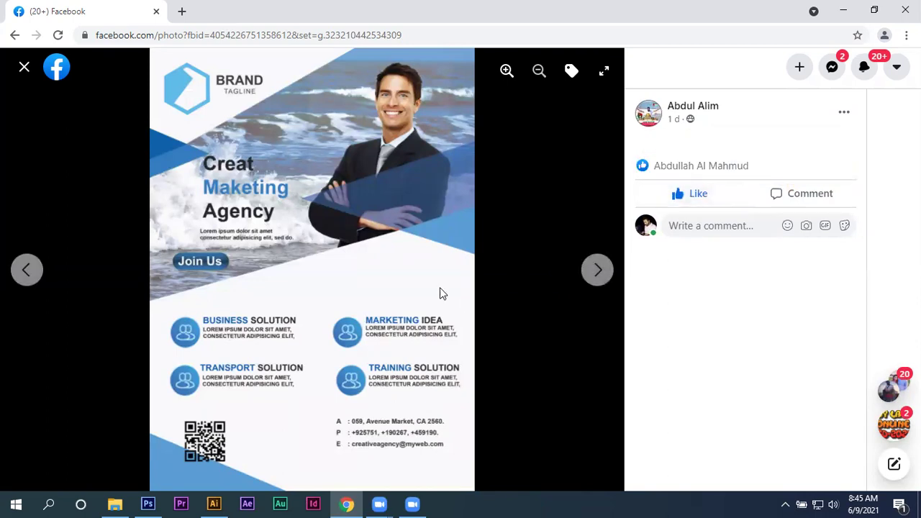
click(598, 270)
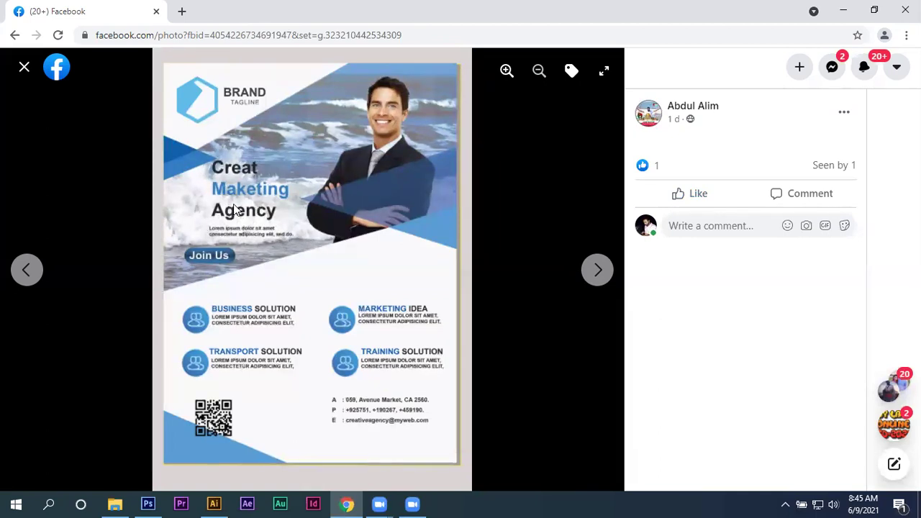
Page ahead past the business cards and humpback whale photo to the Replace Color car photo
click(599, 271)
click(598, 273)
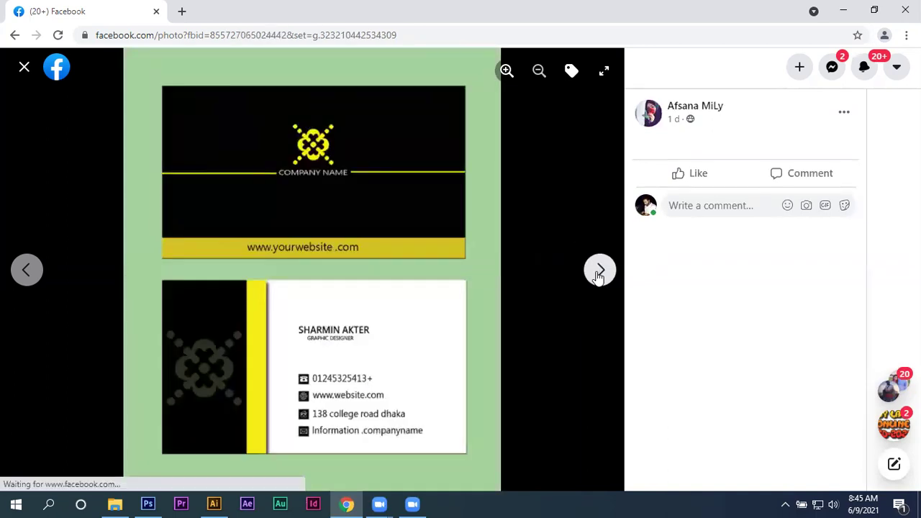
click(598, 273)
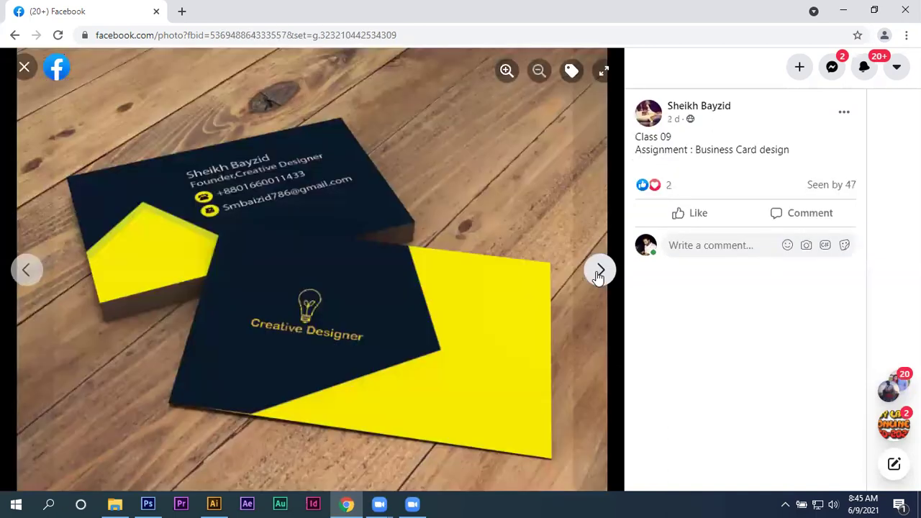
click(598, 274)
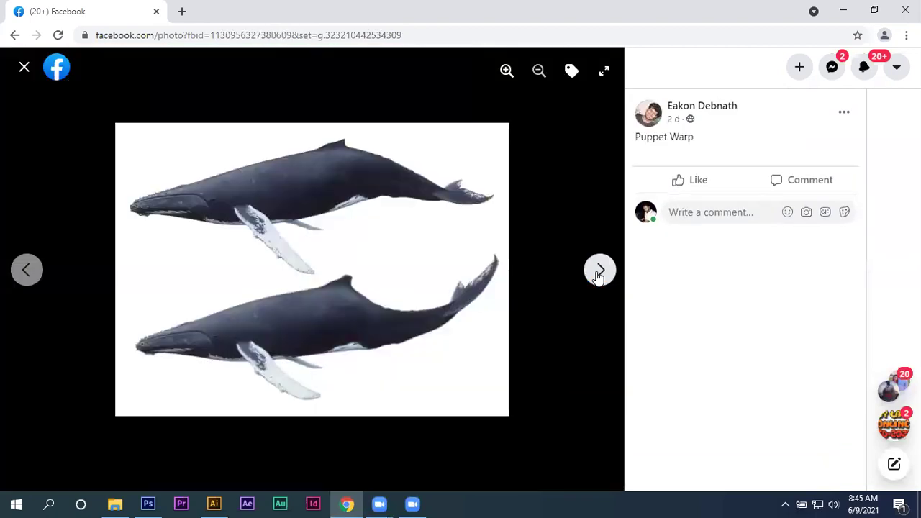
click(598, 273)
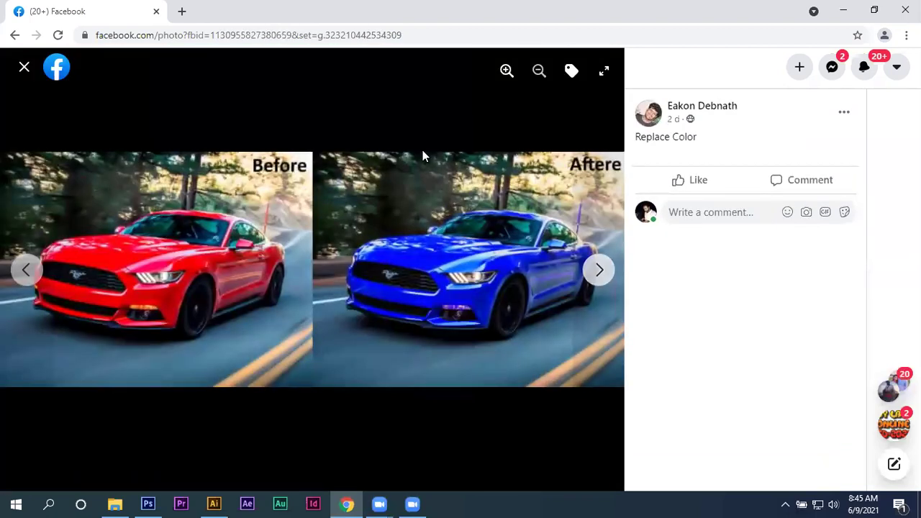
Close the photo viewer, open the group's Discussion feed, and load Gmail in a new tab
click(20, 68)
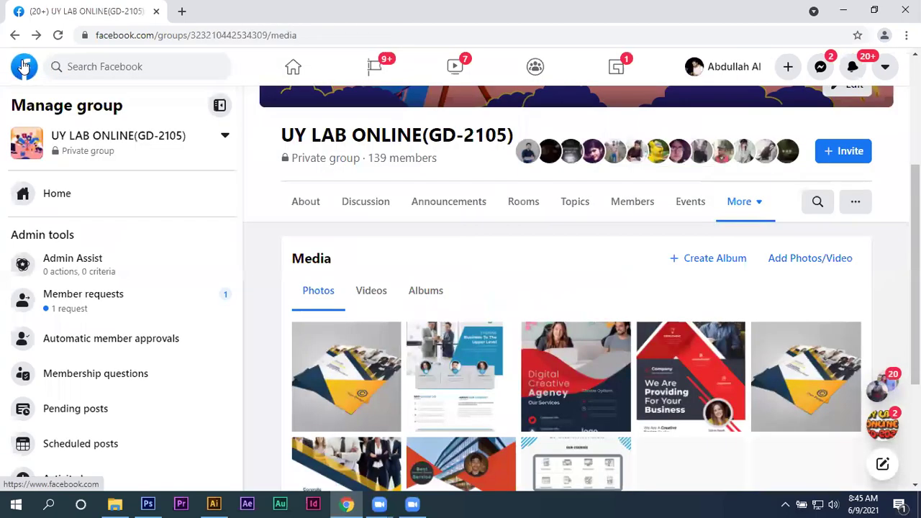
scroll(854, 268, down, 2)
scroll(635, 271, up, 3)
scroll(635, 271, up, 1)
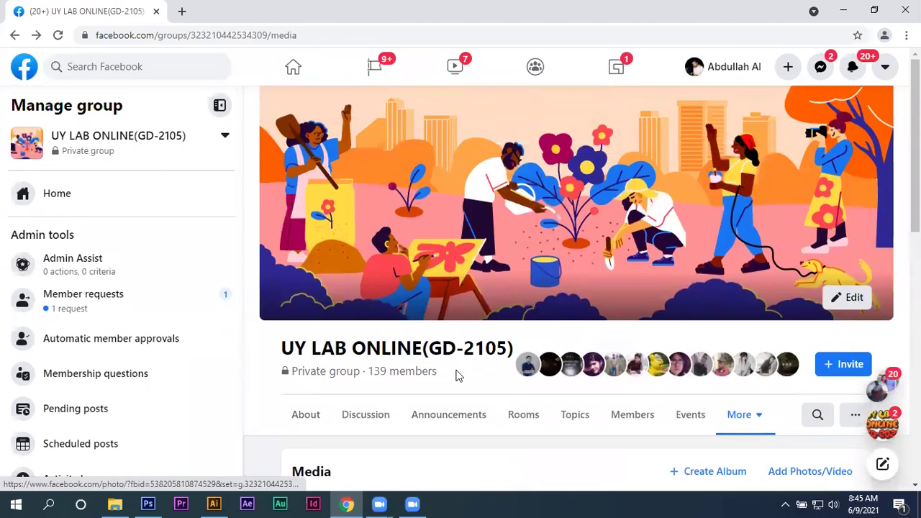
click(389, 414)
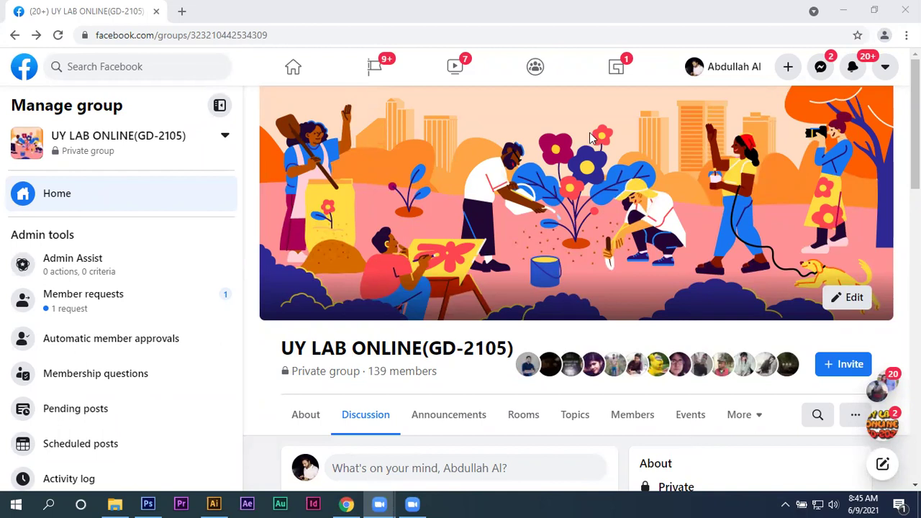
click(182, 11)
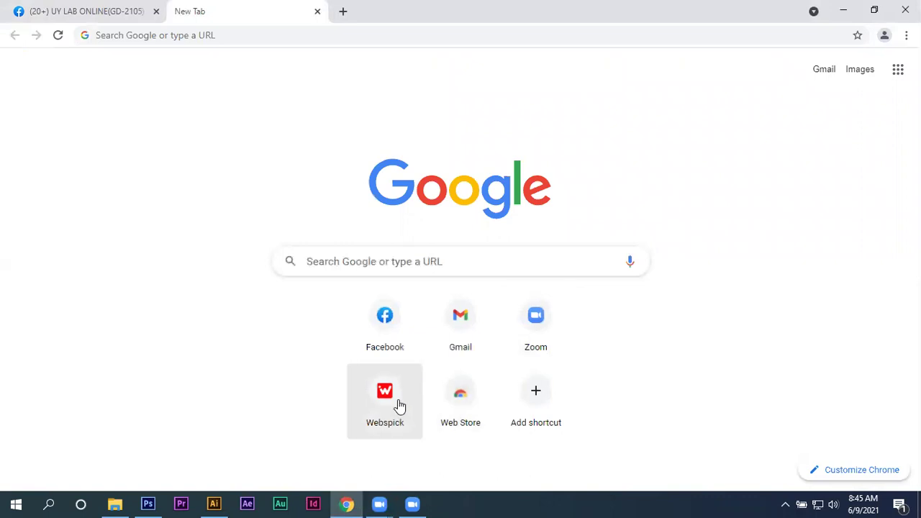
click(475, 319)
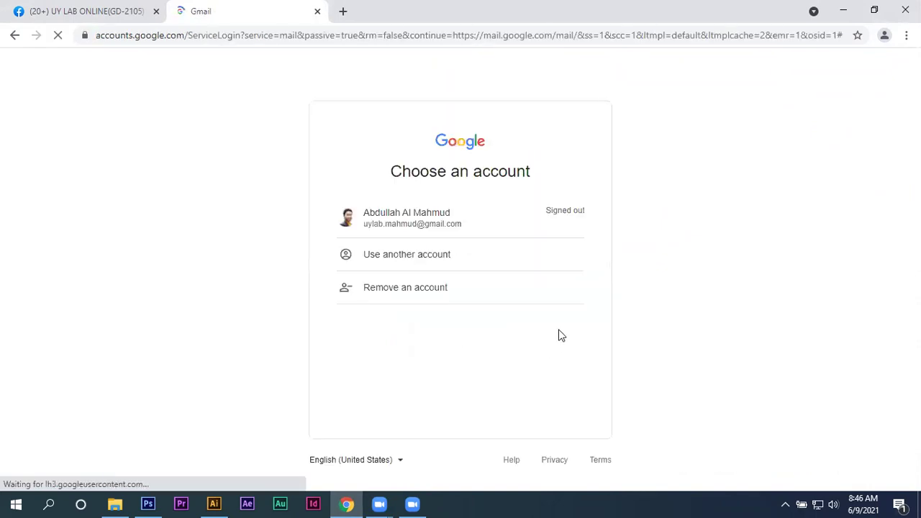
Sign in to Gmail with the saved Google account's password, then minimize Chrome
click(469, 214)
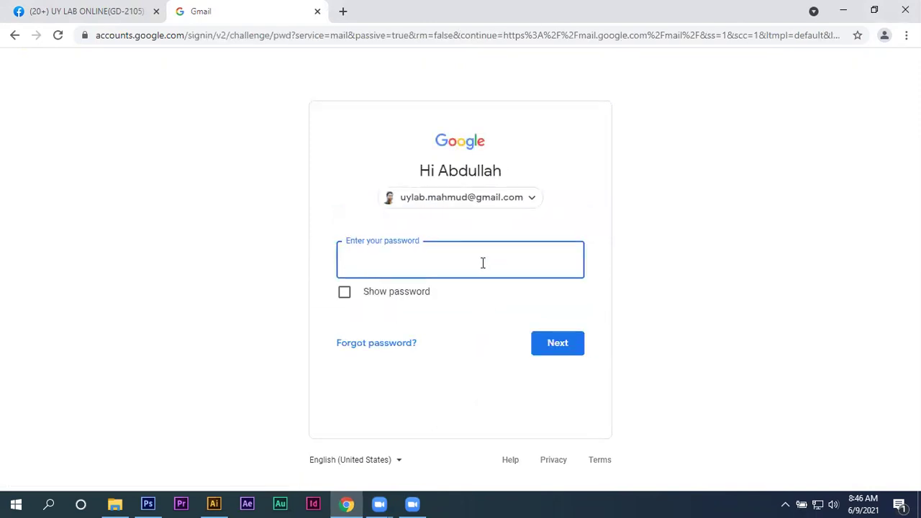
text(a)
key(Return)
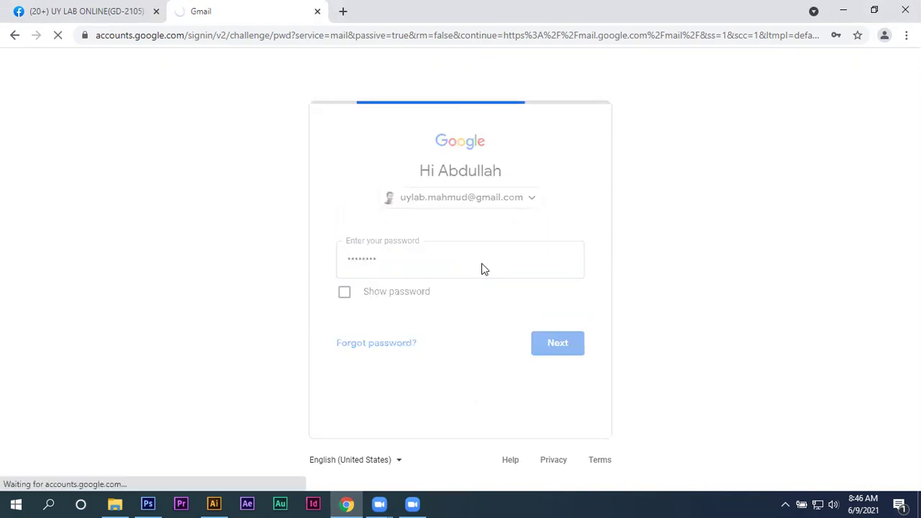
click(843, 10)
Open File Explorer and navigate to the Zoom folder inside Documents
click(484, 335)
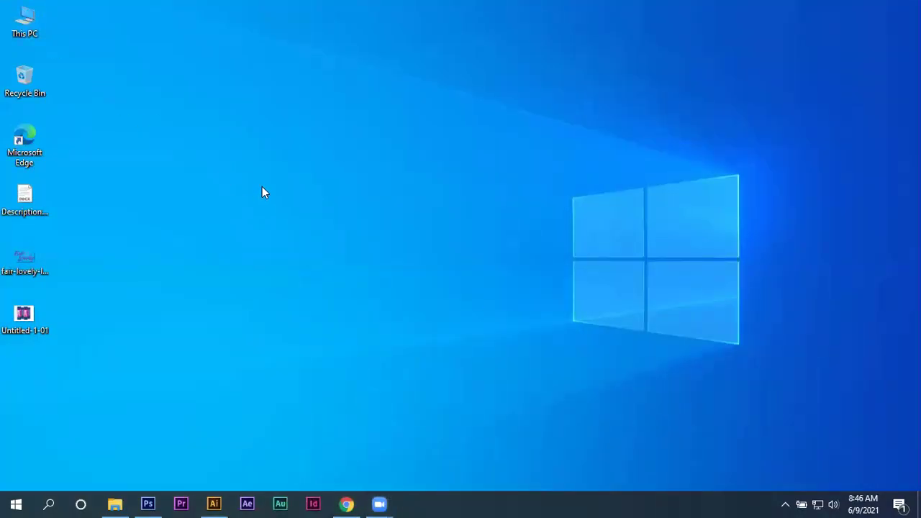
key(super+e)
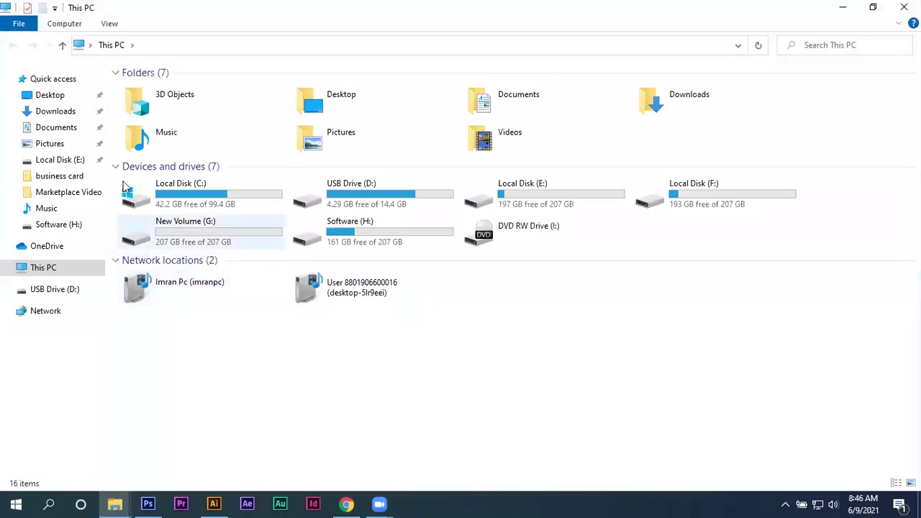
click(72, 113)
click(59, 128)
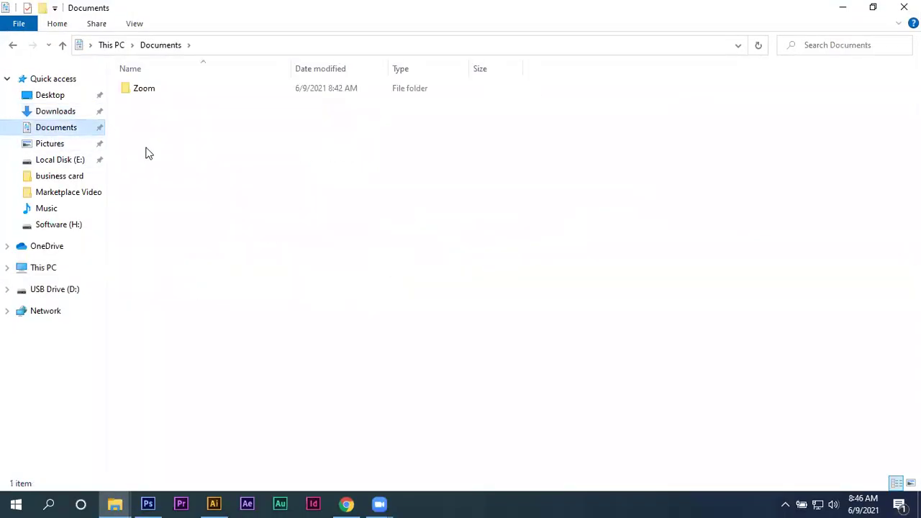
double_click(185, 91)
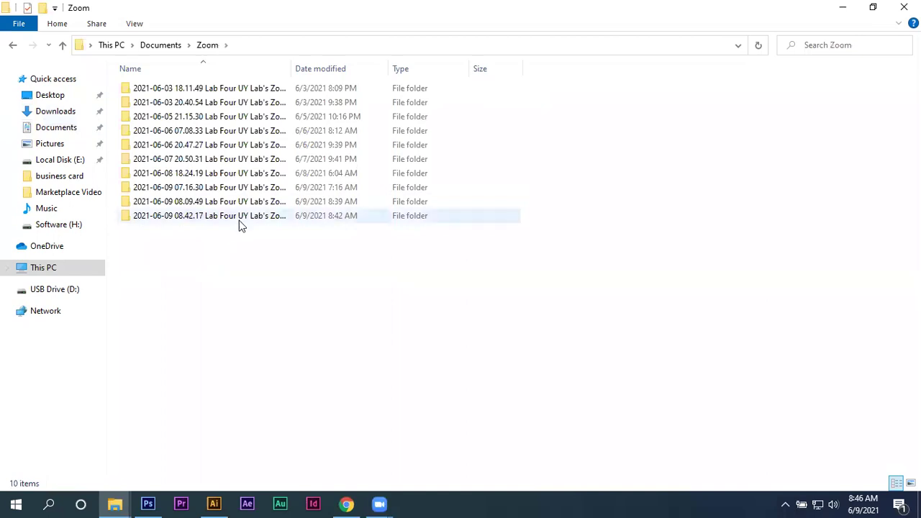
Open the 2021-06-07 20.50.31 meeting folder in Large icons view and play zoom_0
click(242, 223)
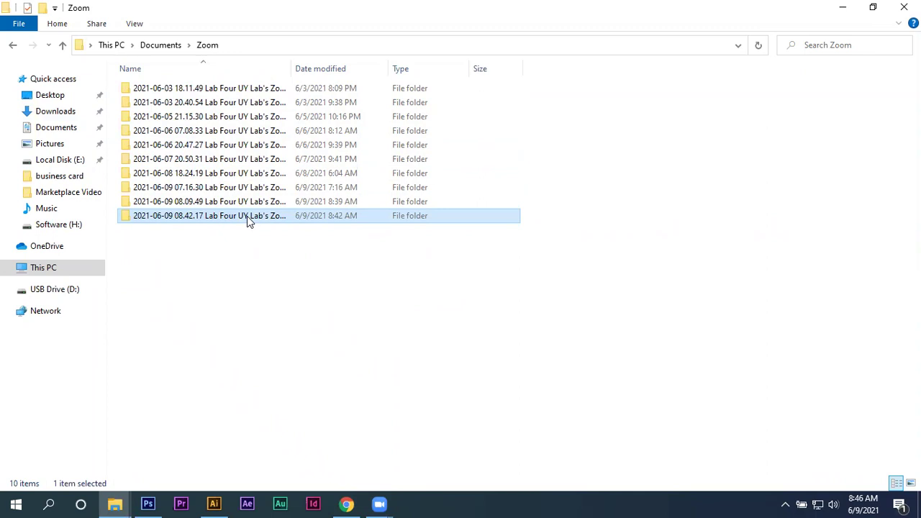
click(193, 188)
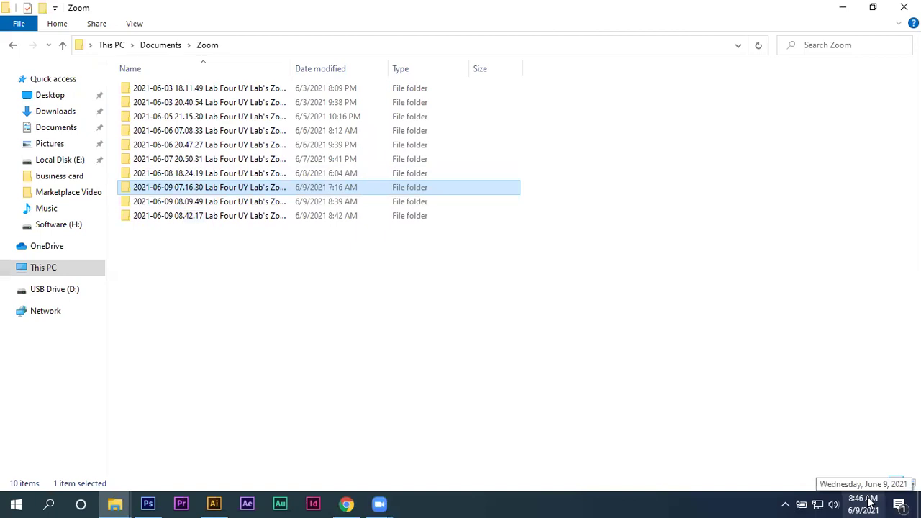
click(245, 247)
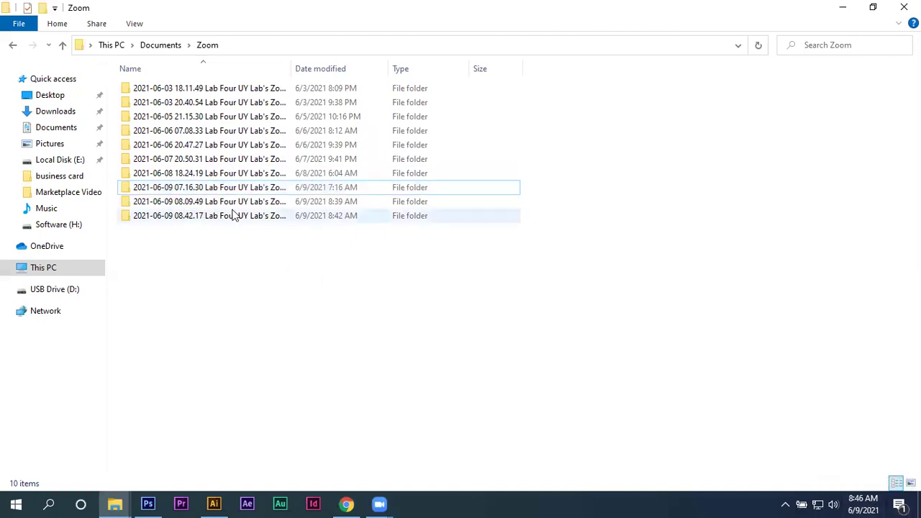
click(217, 219)
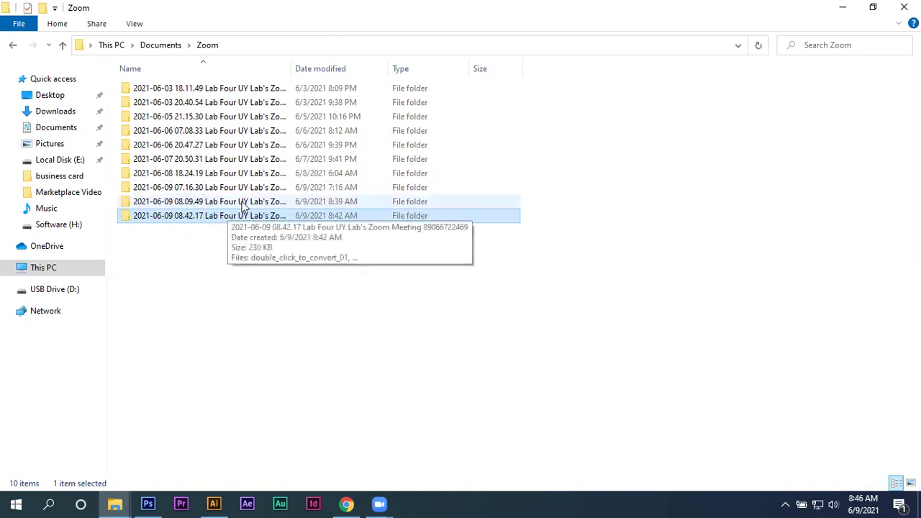
click(285, 161)
double_click(259, 159)
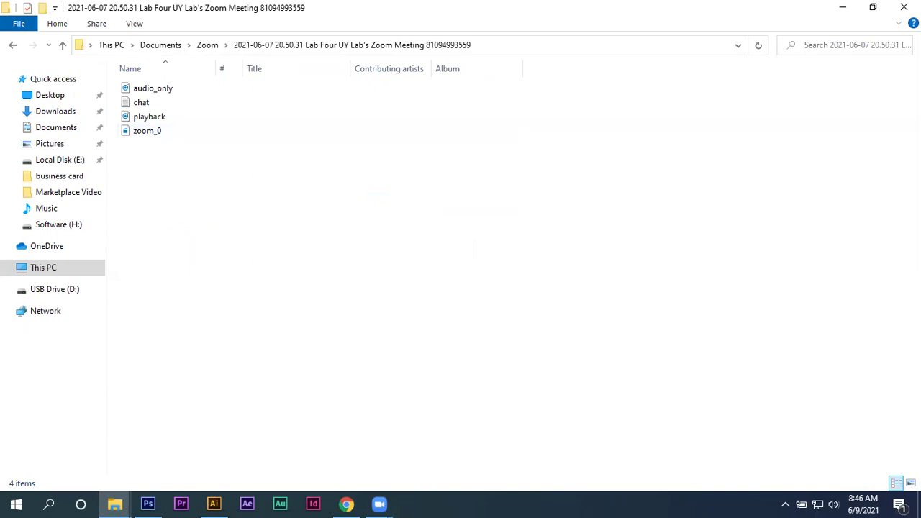
click(911, 483)
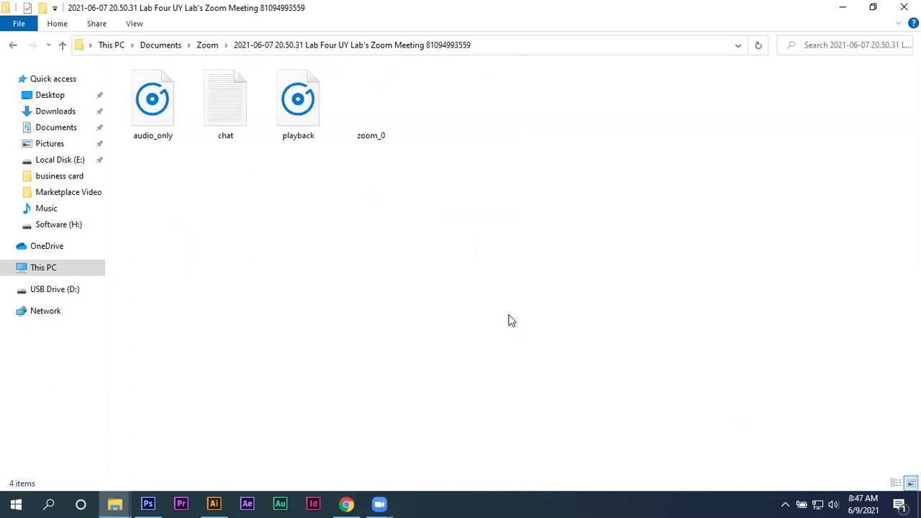
double_click(370, 116)
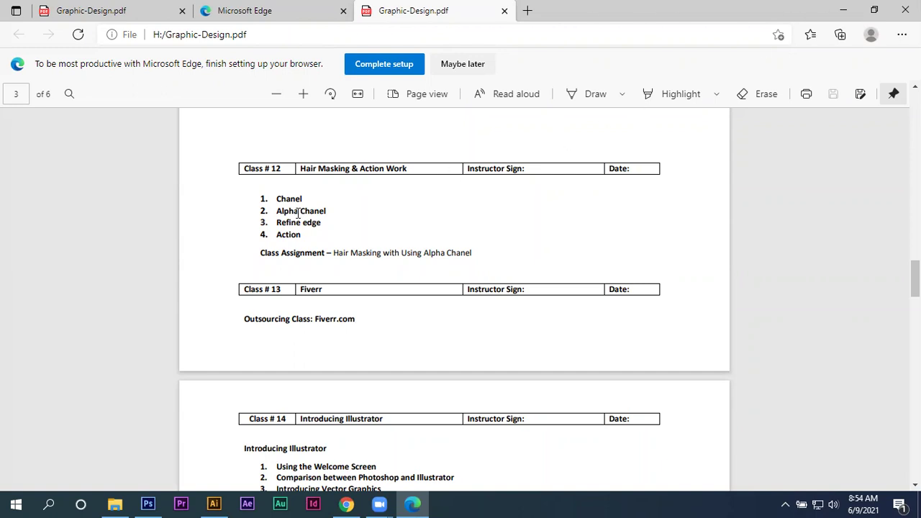
Review the Class # 12 Hair Masking topics in Graphic-Design.pdf, then bring Illustrator forward
scroll(298, 213, up, 2)
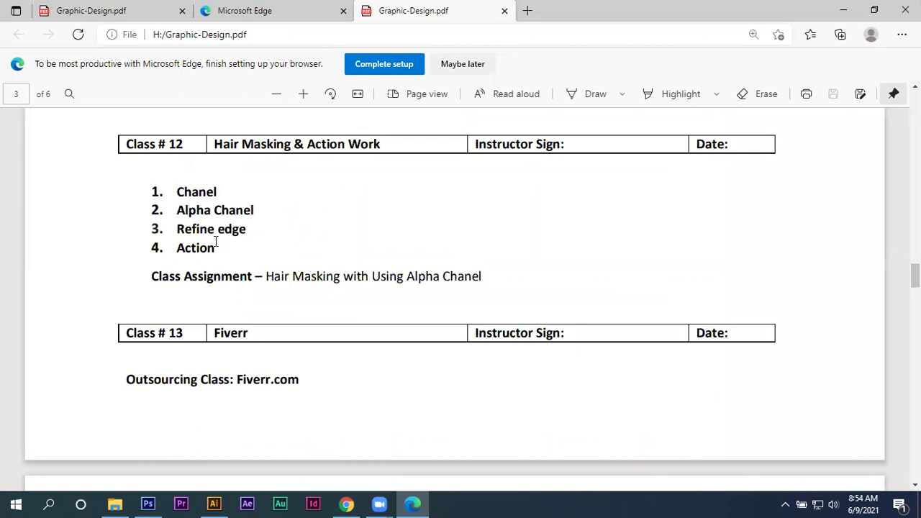
drag(180, 192, 240, 189)
click(273, 319)
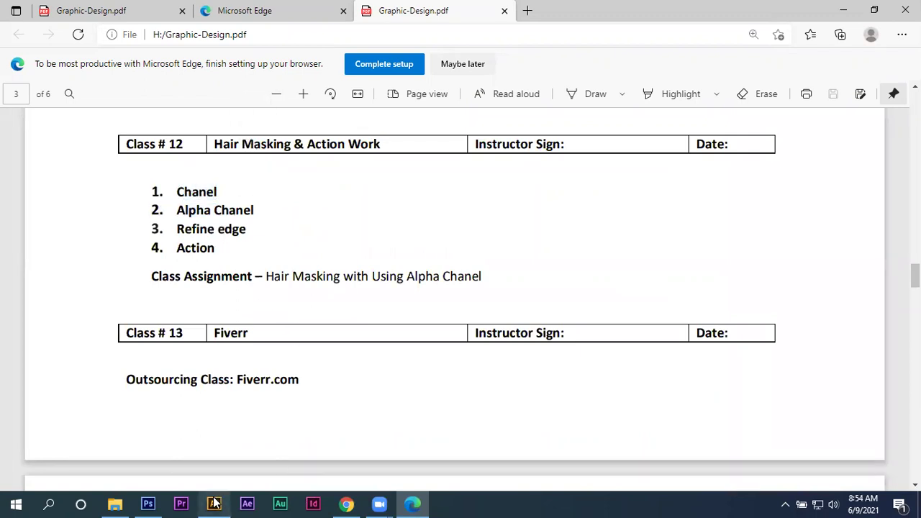
click(269, 399)
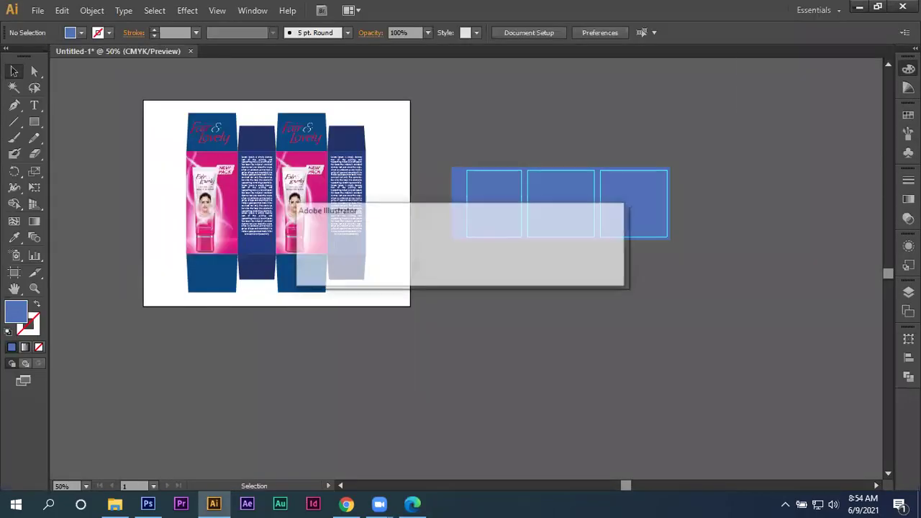
Discard Illustrator's unsaved Untitled-1 changes and switch back to the Edge PDF with Alt+Tab
click(536, 268)
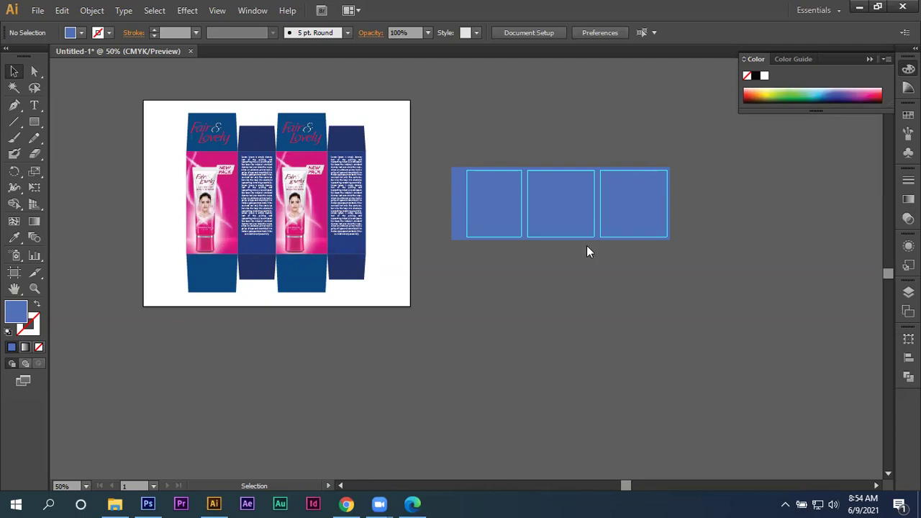
key(alt+Tab)
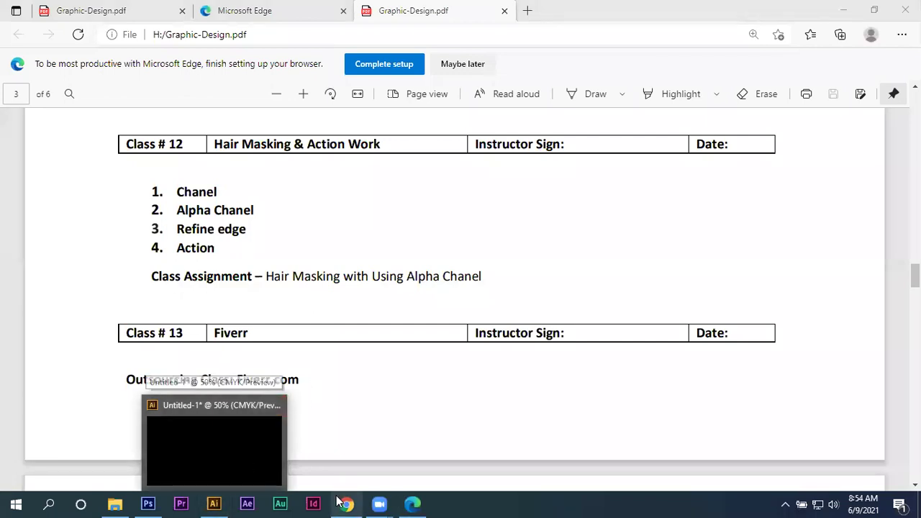
mouse_move(115, 505)
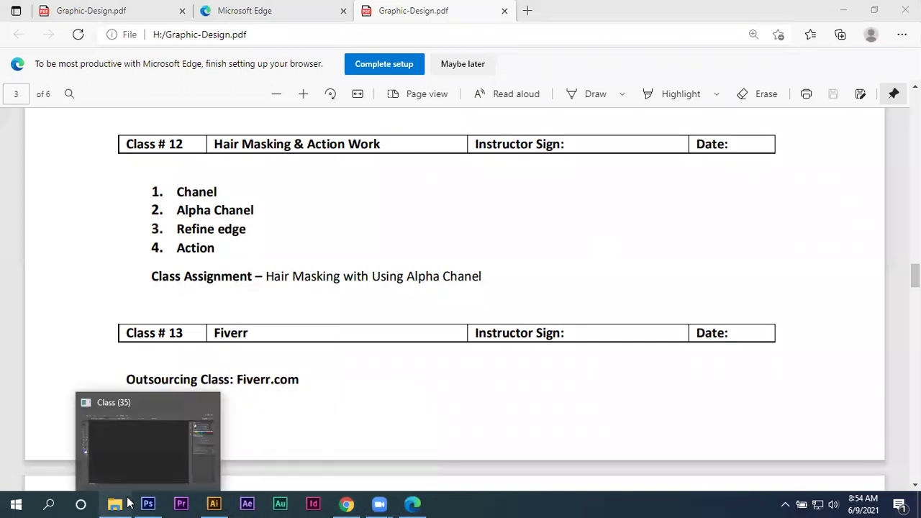
Close the Class (35) Explorer window, force-quit the frozen Illustrator, and minimize the Edge PDF
click(175, 403)
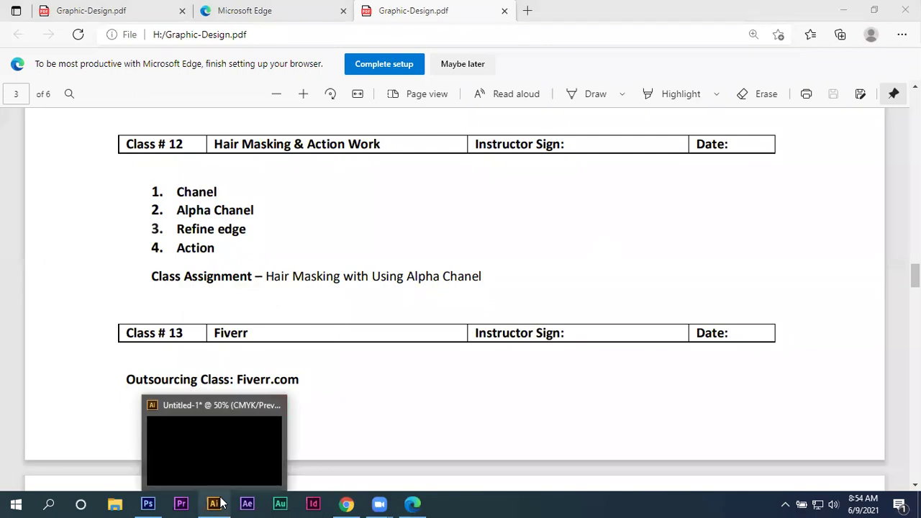
click(391, 264)
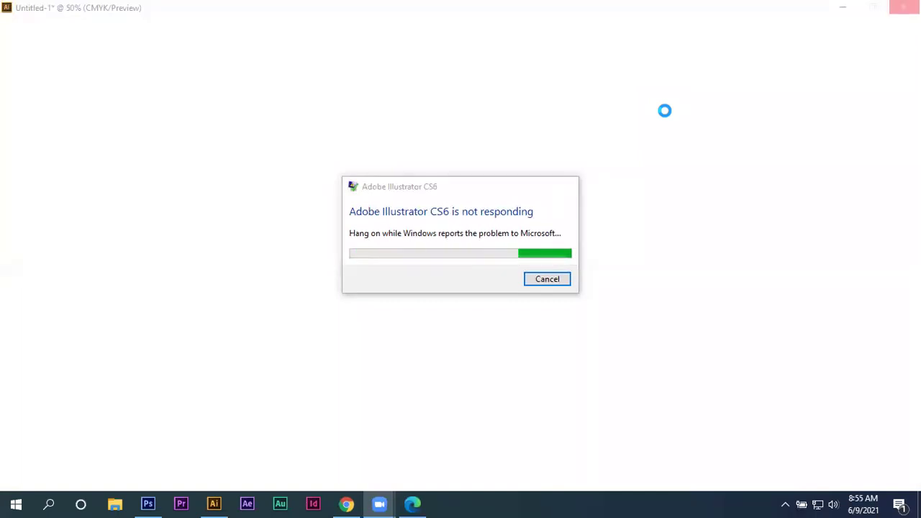
click(844, 10)
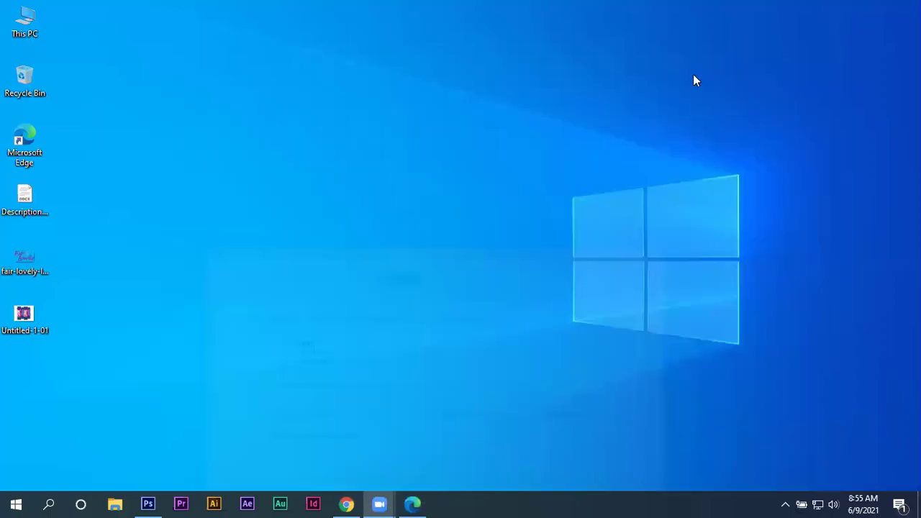
Open This PC maximized and browse USB Drive (D:) to the Class Image folder
double_click(23, 26)
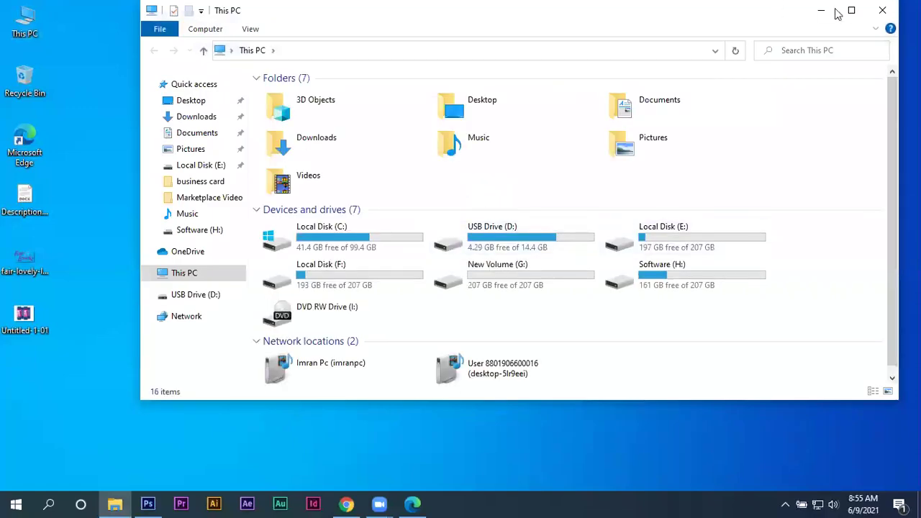
click(848, 10)
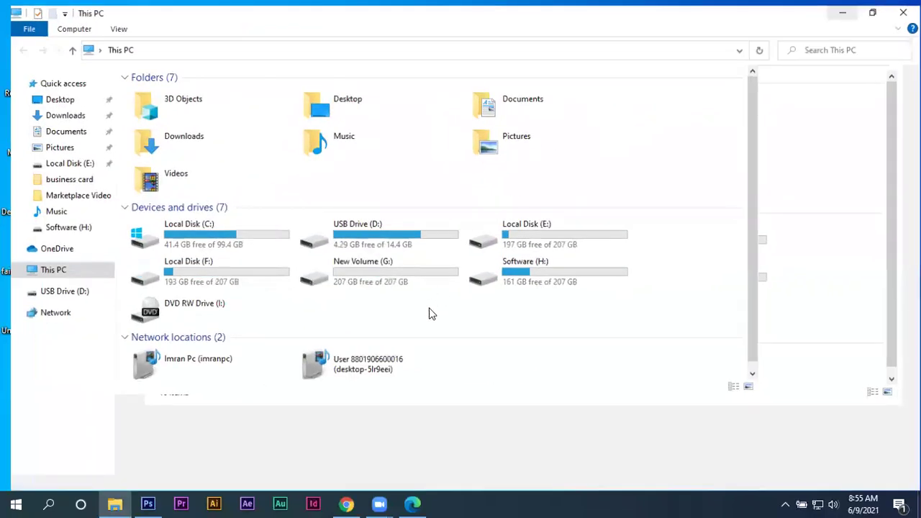
double_click(394, 206)
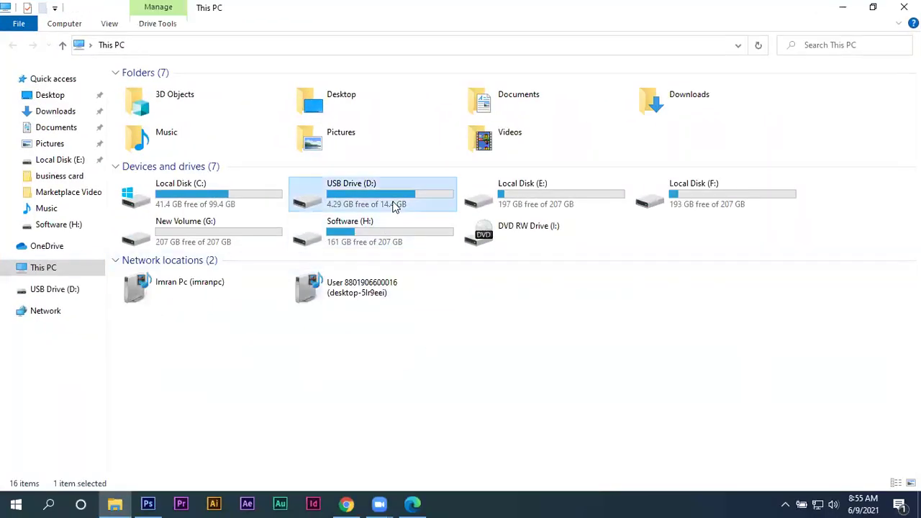
double_click(514, 144)
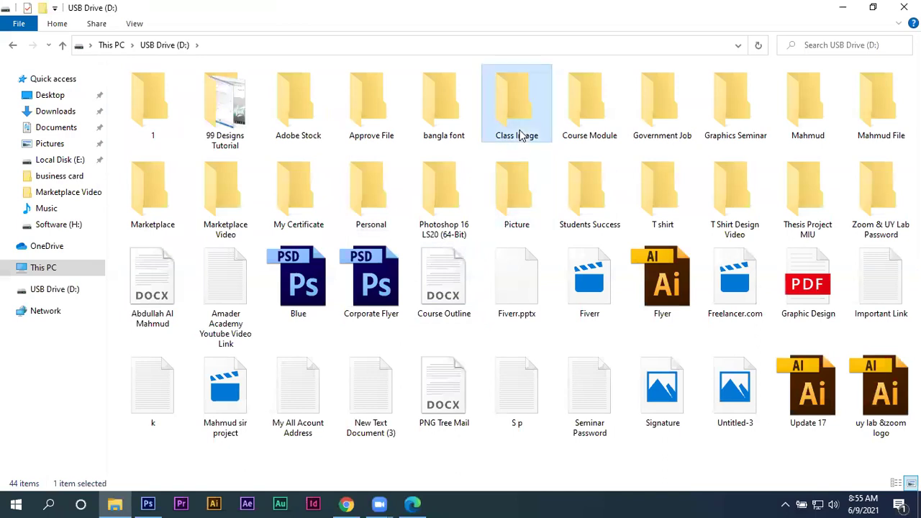
scroll(209, 285, down, 3)
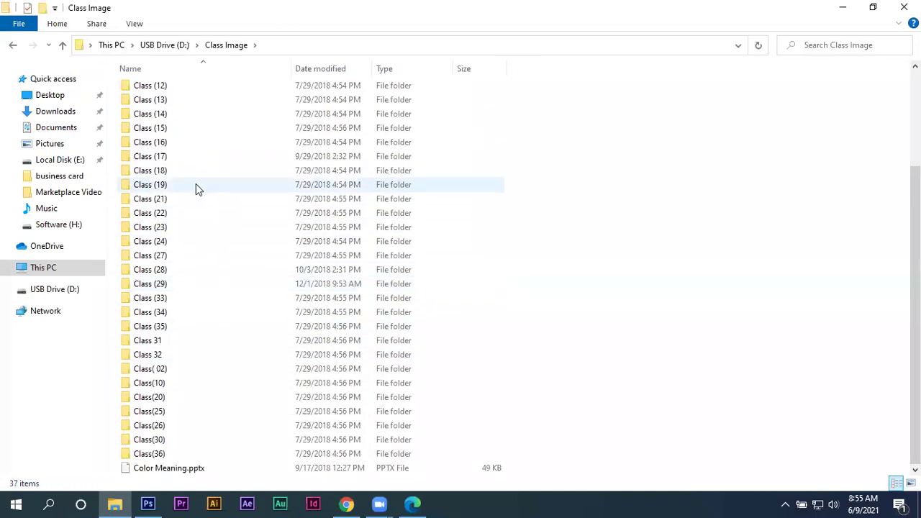
scroll(198, 187, up, 2)
Look through the Class (09), Class (11) and Class (13) folders for the photo
double_click(186, 144)
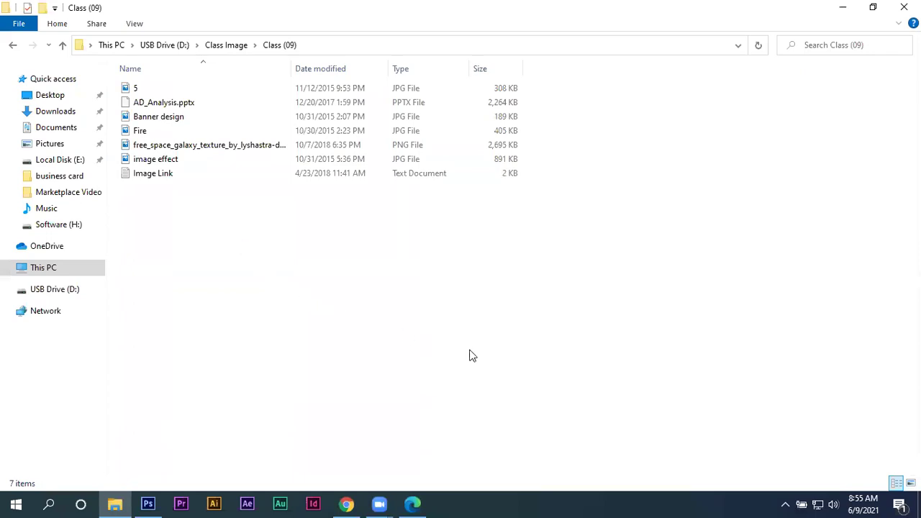
click(12, 45)
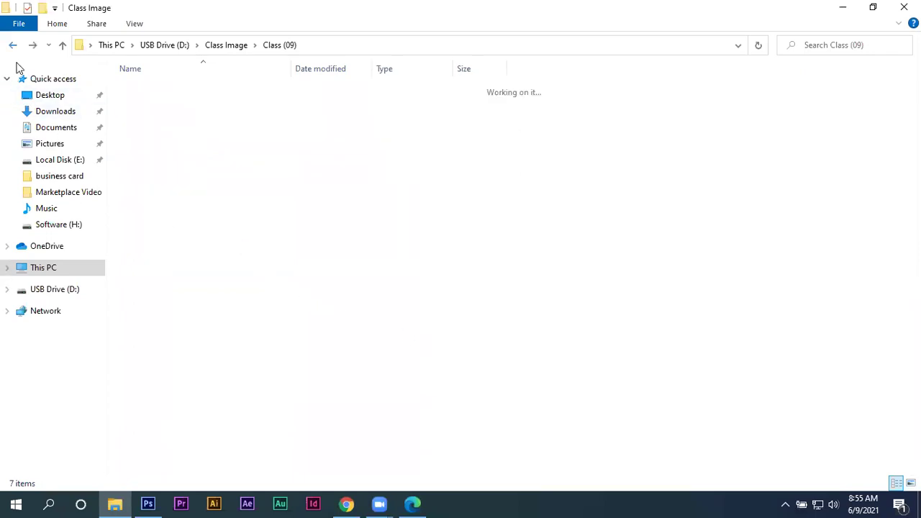
double_click(148, 202)
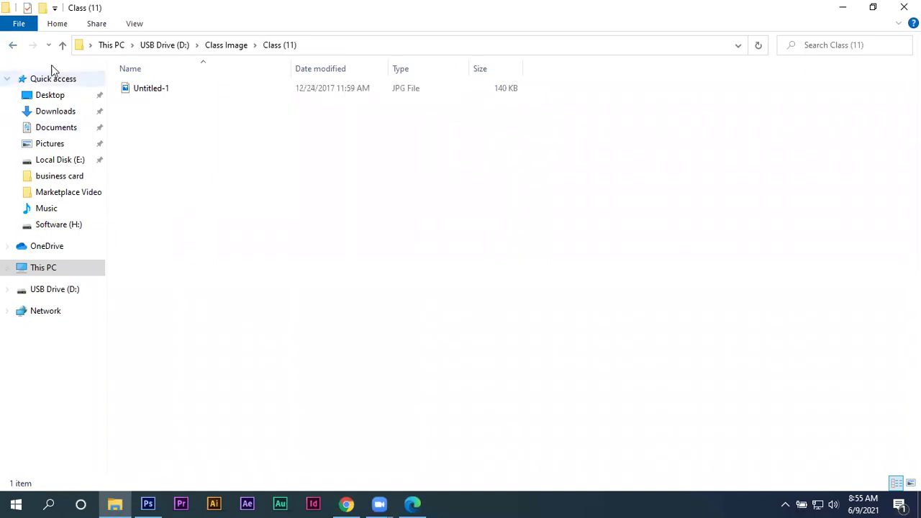
click(910, 483)
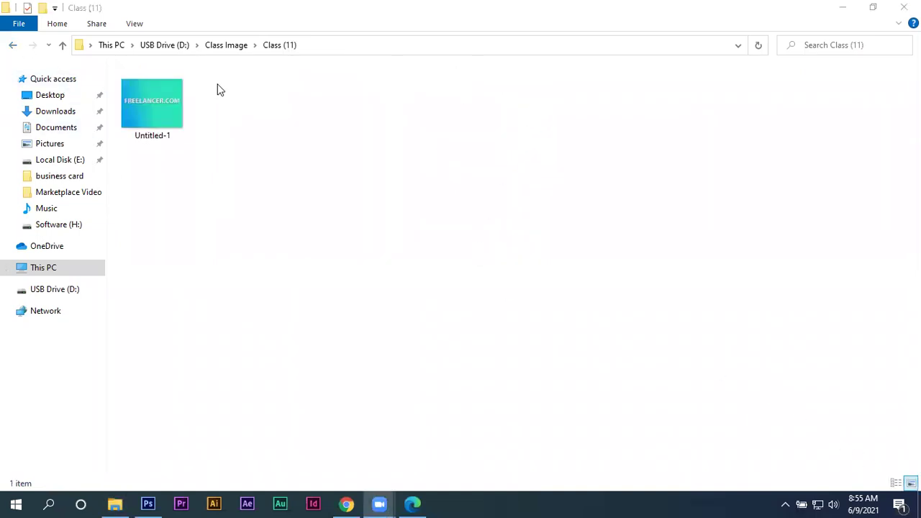
key(alt+Left)
double_click(154, 233)
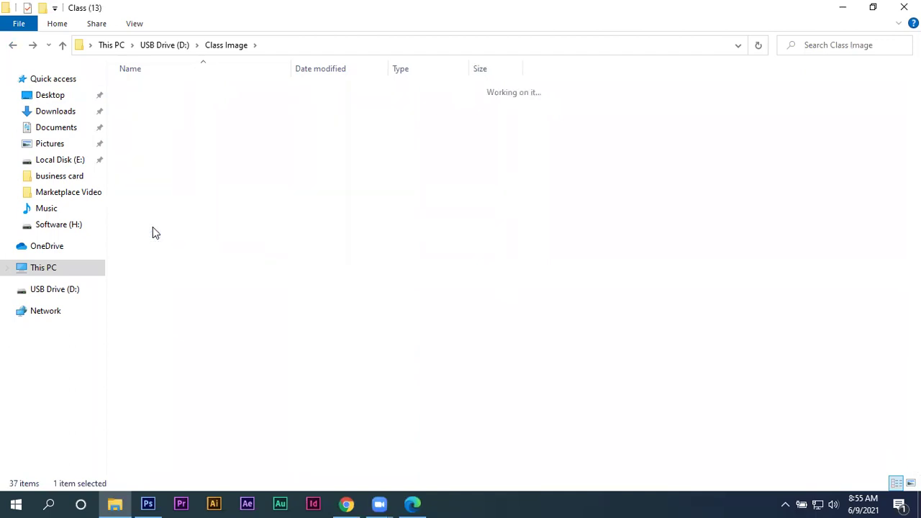
click(11, 44)
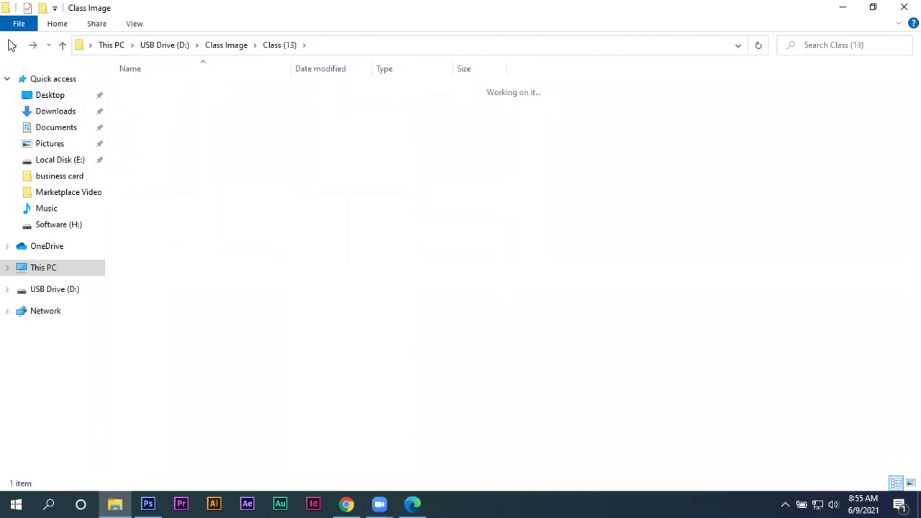
Open Class (15) > Chanel in Large icons and drag 2014_06_09_3_4_b into Photoshop
click(165, 216)
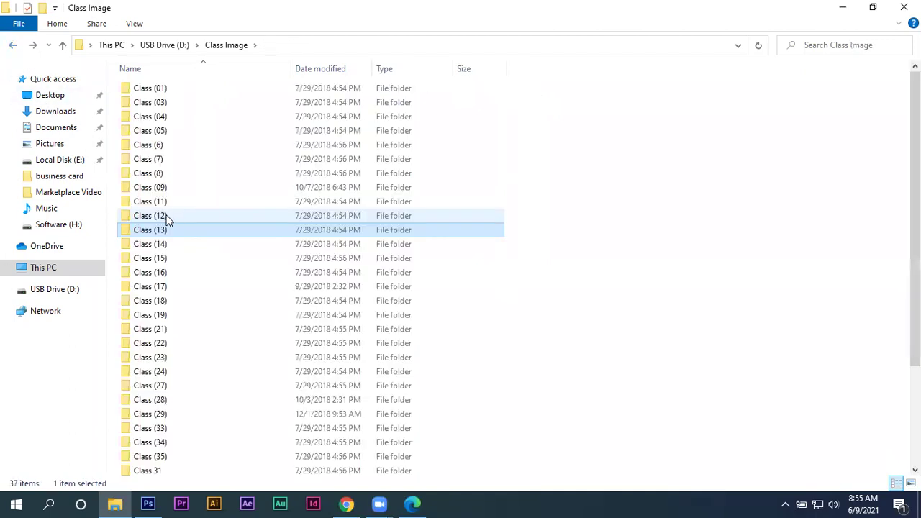
click(173, 274)
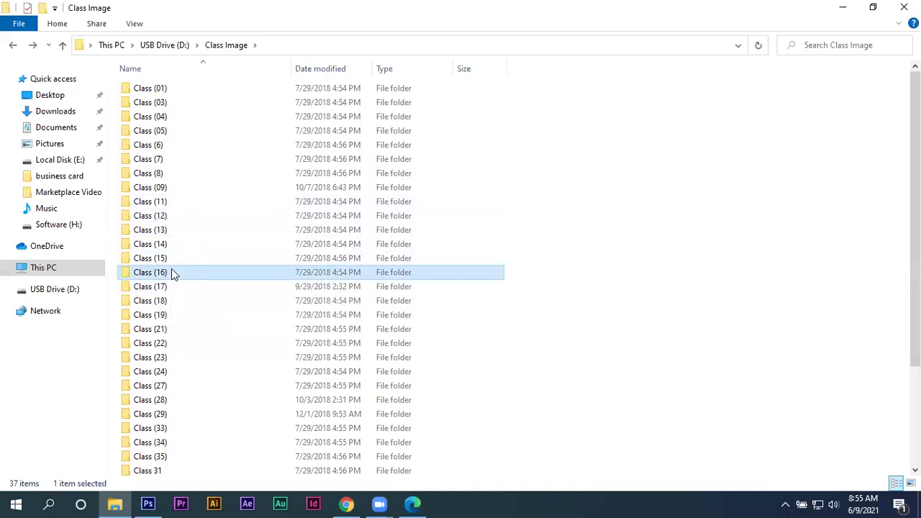
double_click(172, 274)
double_click(173, 259)
double_click(156, 108)
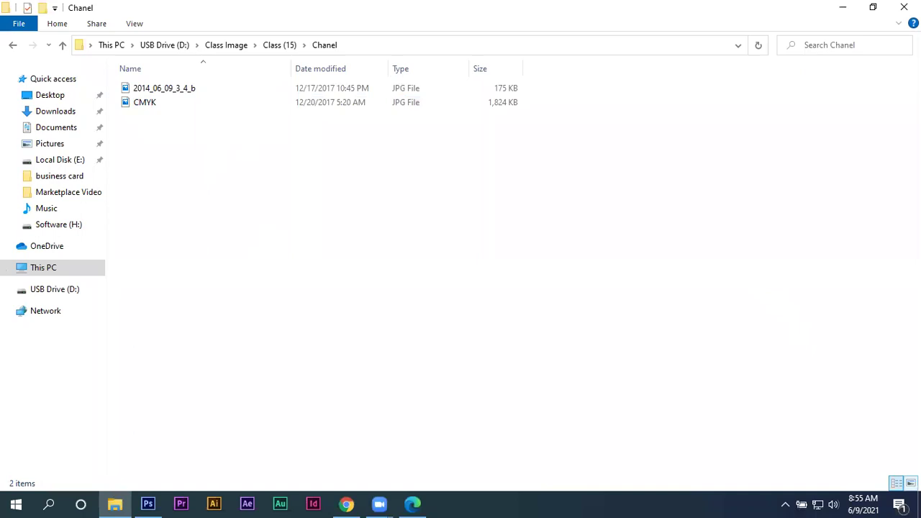
click(910, 483)
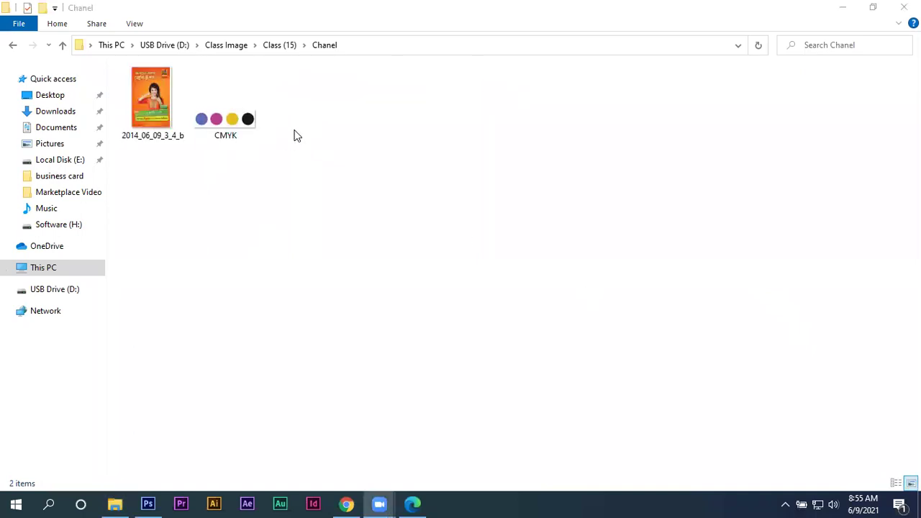
mouse_move(144, 98)
mouse_down()
mouse_move(148, 502)
mouse_move(395, 233)
mouse_up()
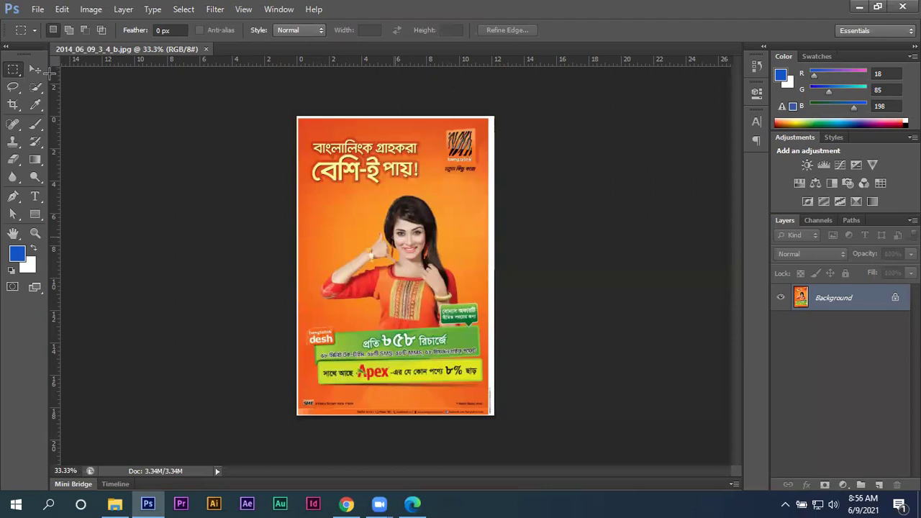
Select the Move tool and glance at the Channels panel before returning to Layers
click(541, 27)
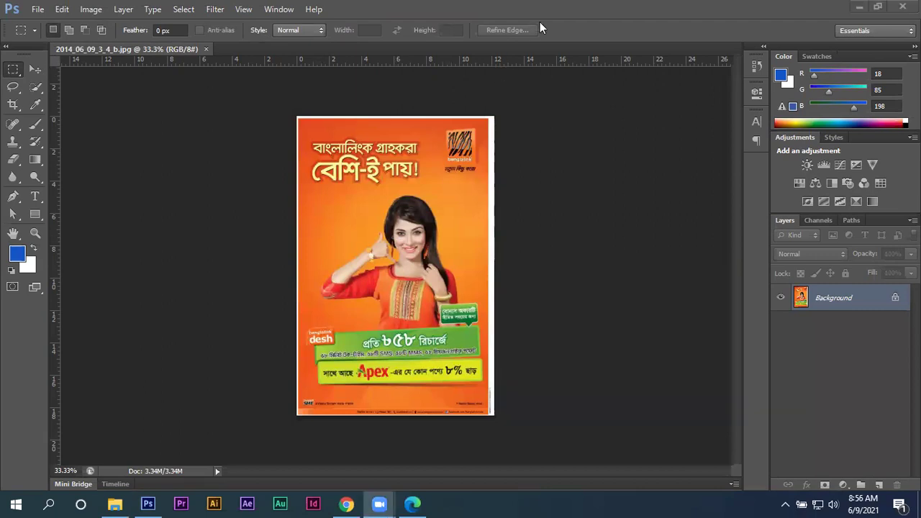
click(35, 70)
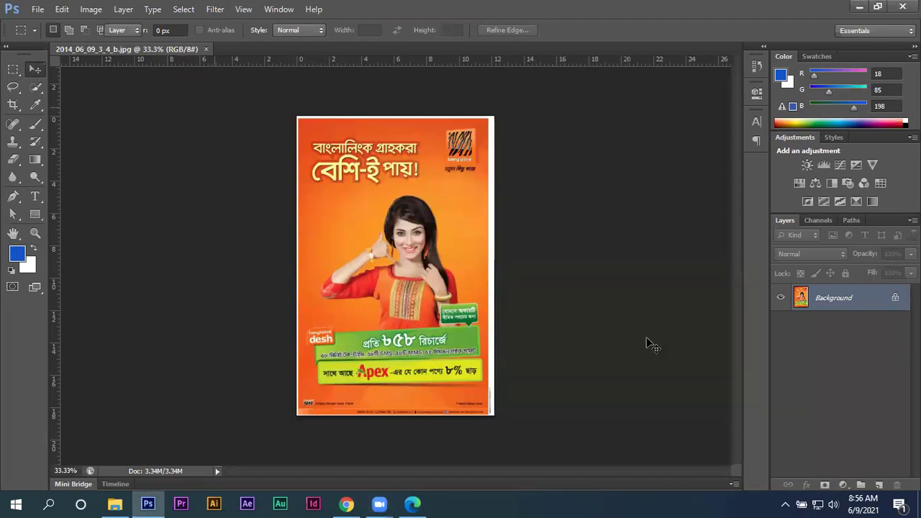
click(819, 221)
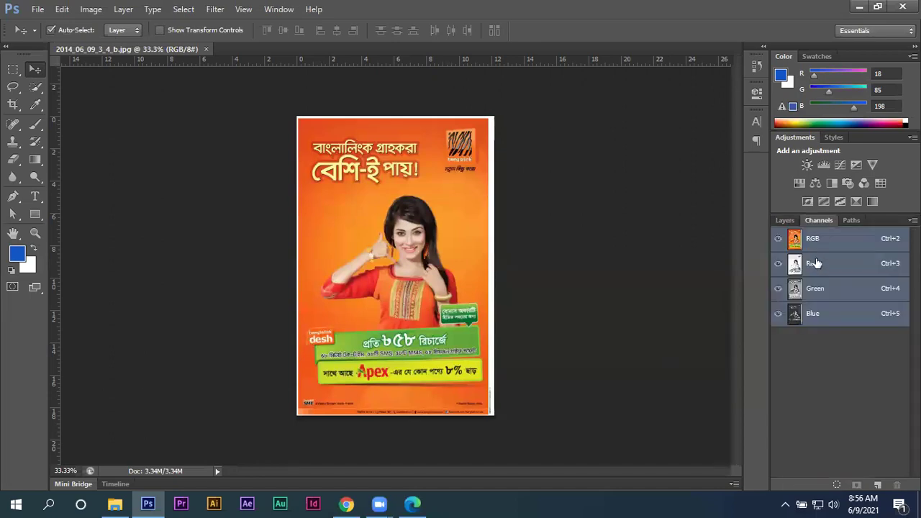
click(781, 218)
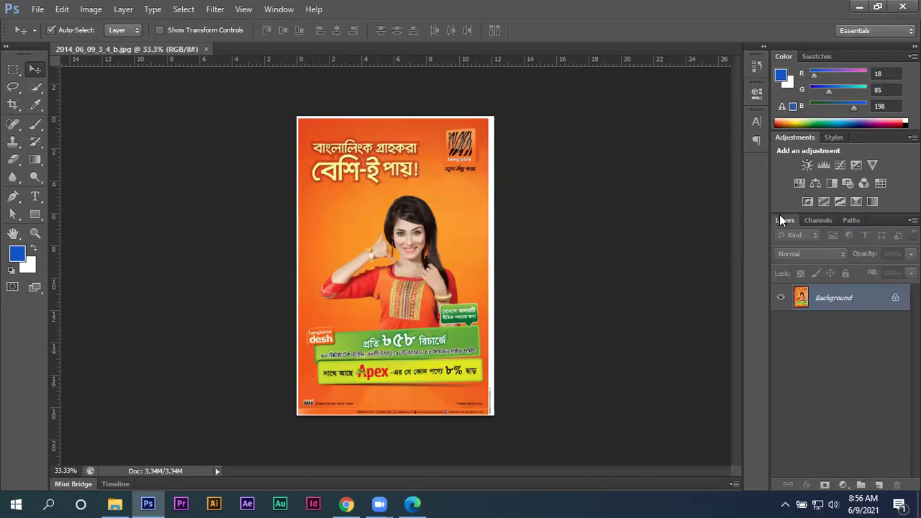
Enable Show Channels in Color in Interface preferences and confirm with OK
click(63, 8)
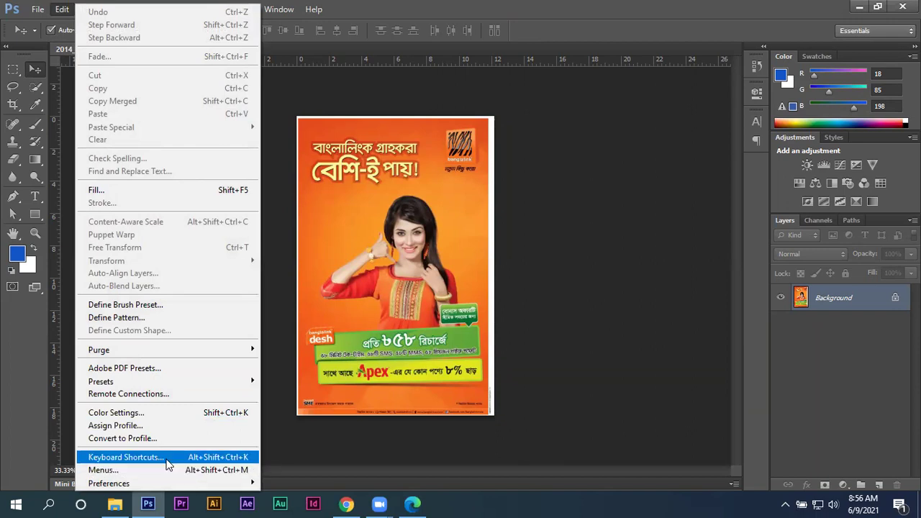
mouse_move(109, 483)
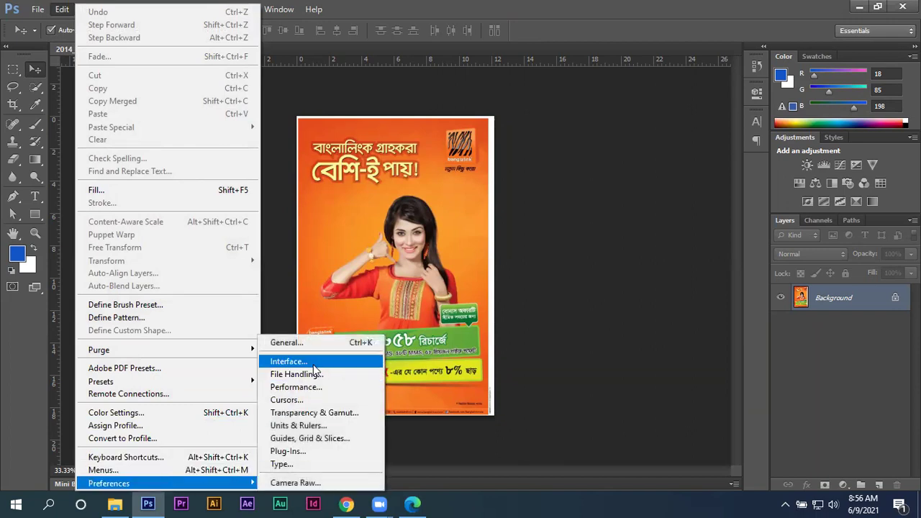
click(313, 364)
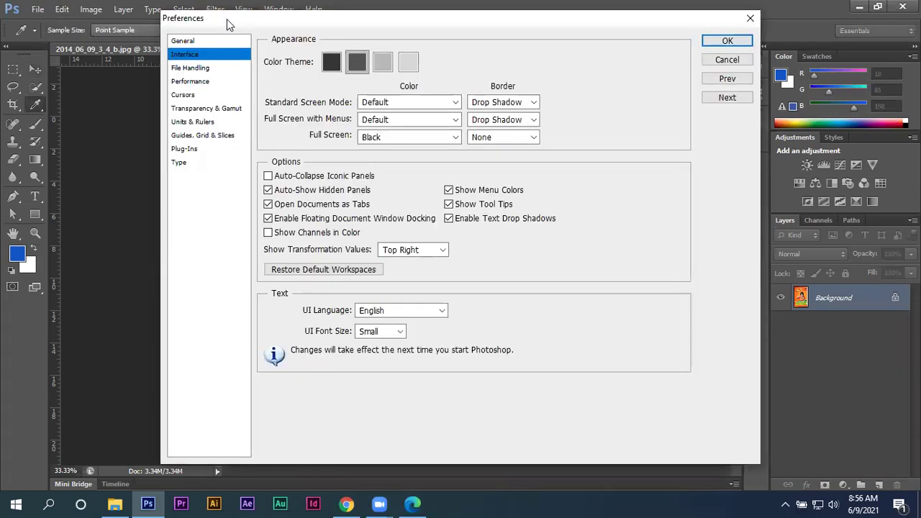
drag(228, 25, 562, 42)
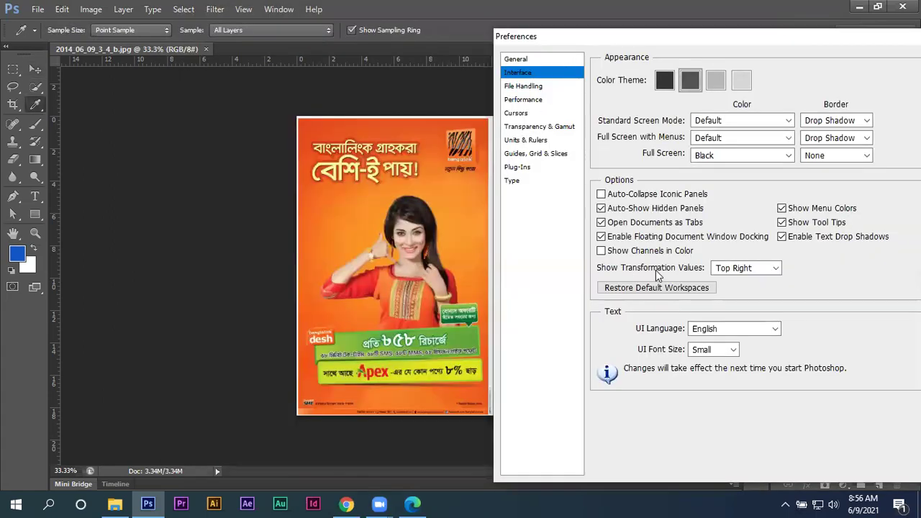
click(611, 257)
drag(642, 41, 455, 31)
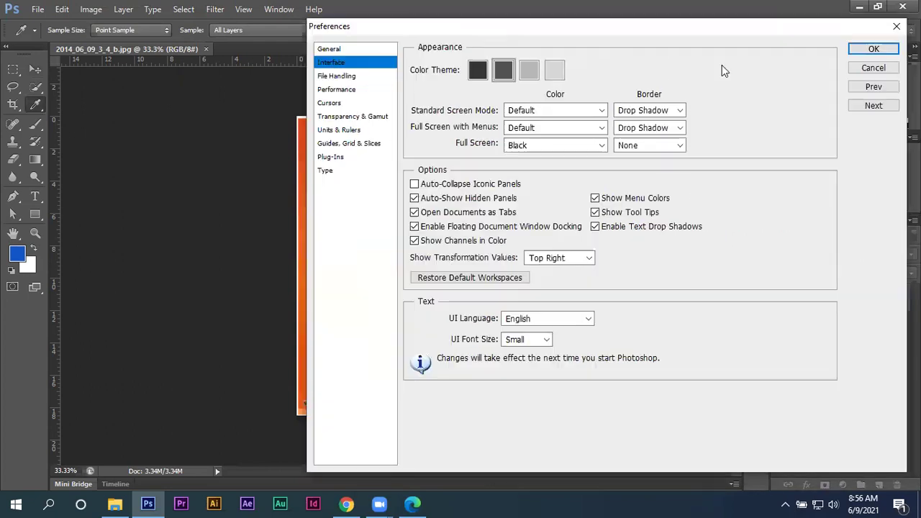
click(879, 48)
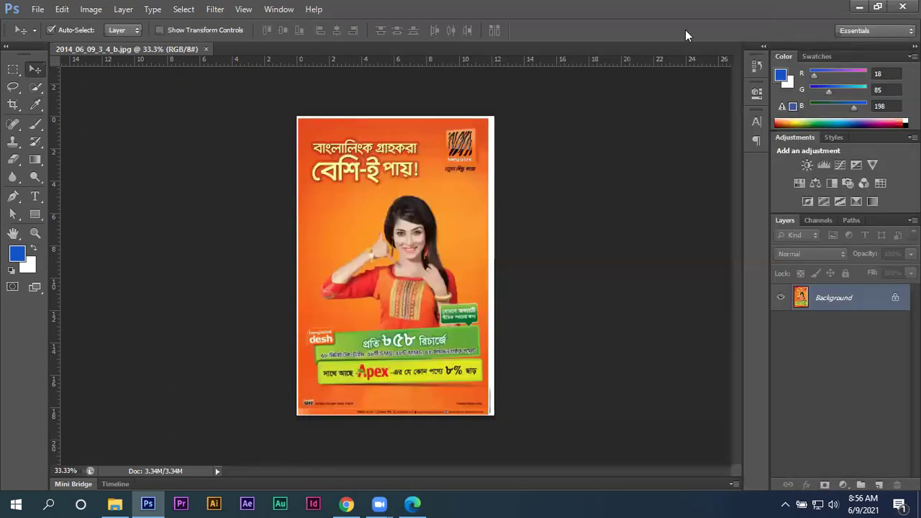
click(811, 221)
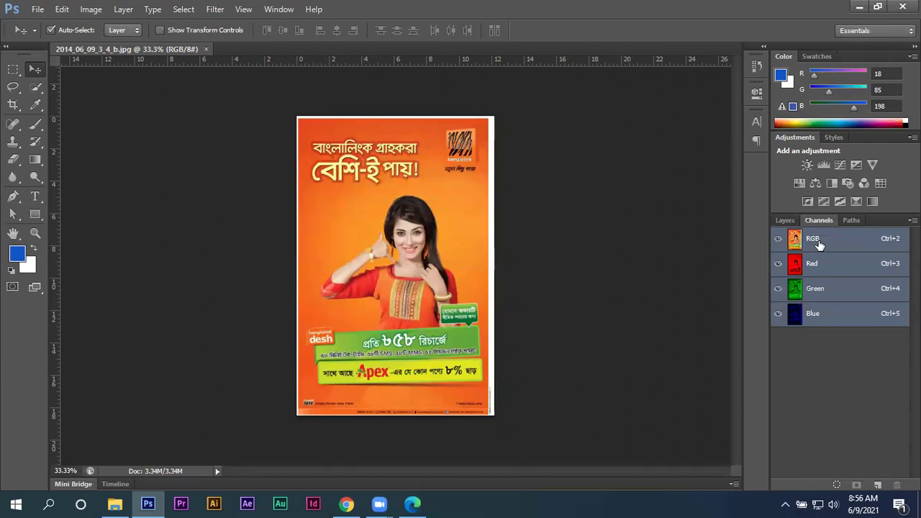
click(822, 263)
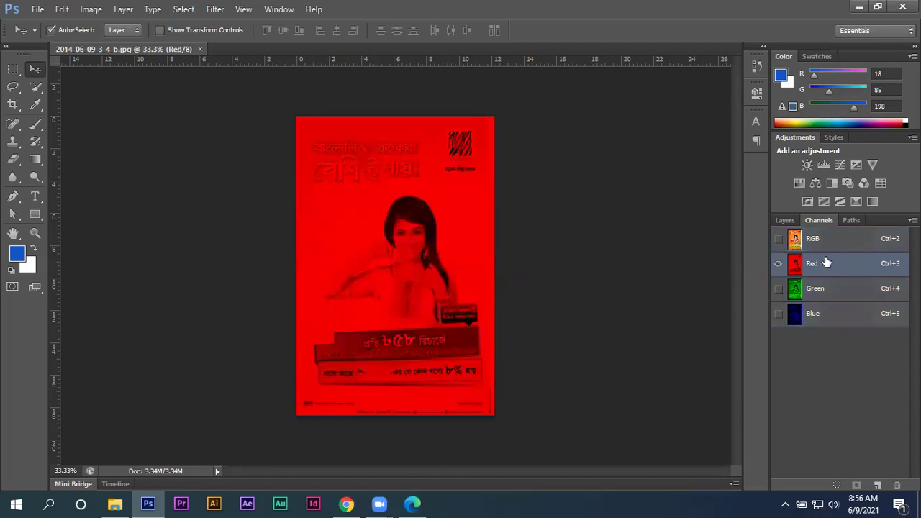
click(826, 288)
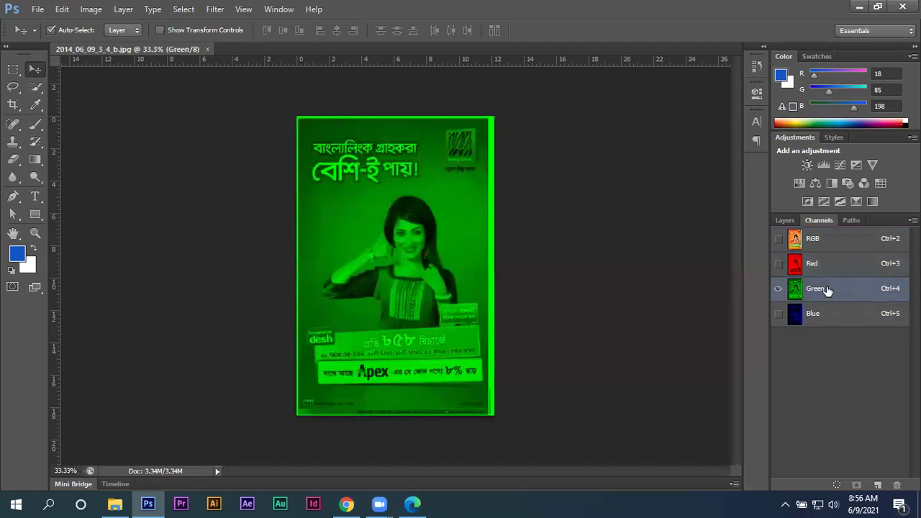
click(828, 315)
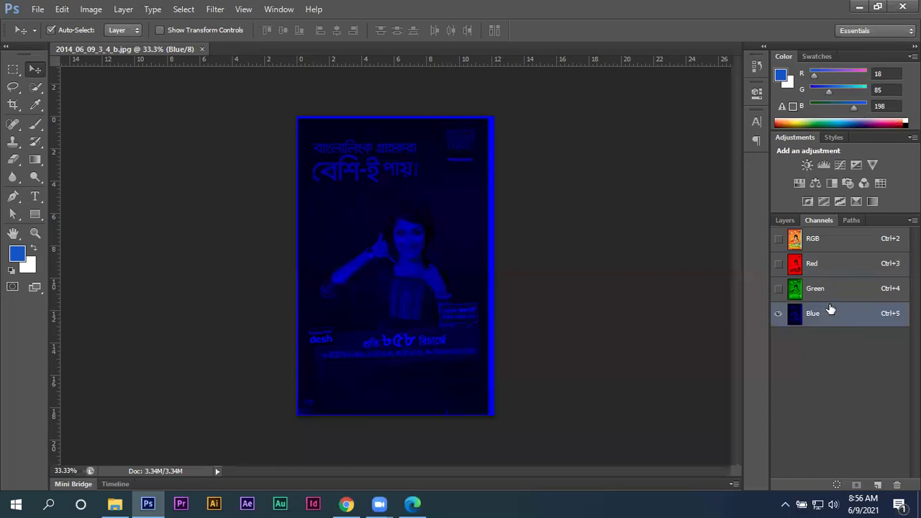
click(834, 292)
click(831, 266)
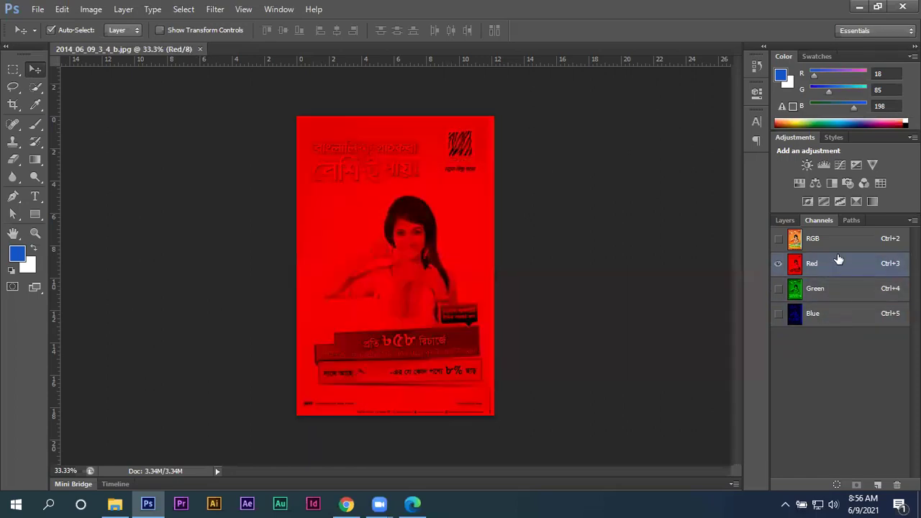
click(833, 293)
click(833, 308)
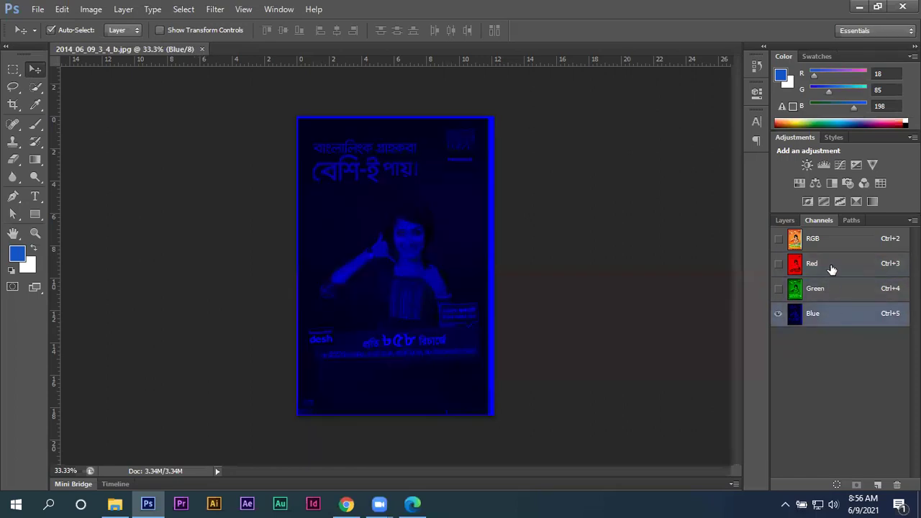
click(831, 268)
click(836, 288)
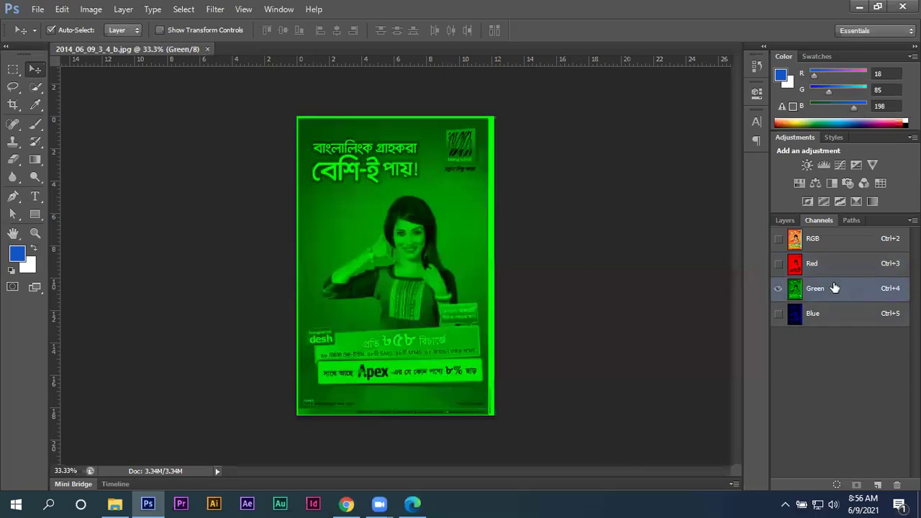
click(832, 311)
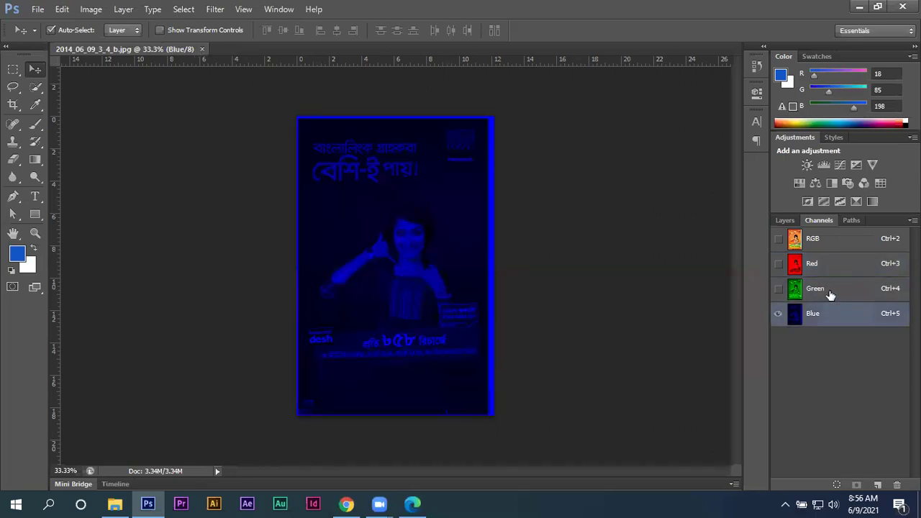
click(832, 264)
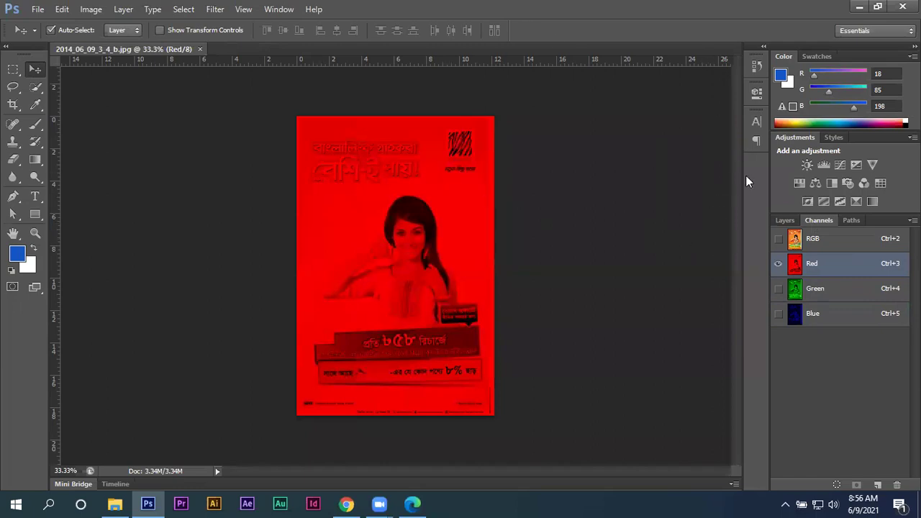
click(840, 288)
click(840, 313)
click(840, 264)
click(822, 318)
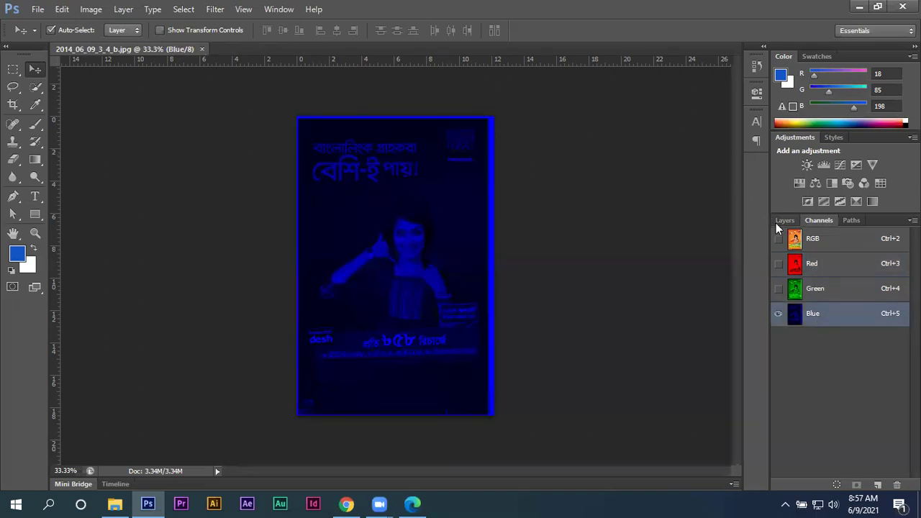
click(807, 241)
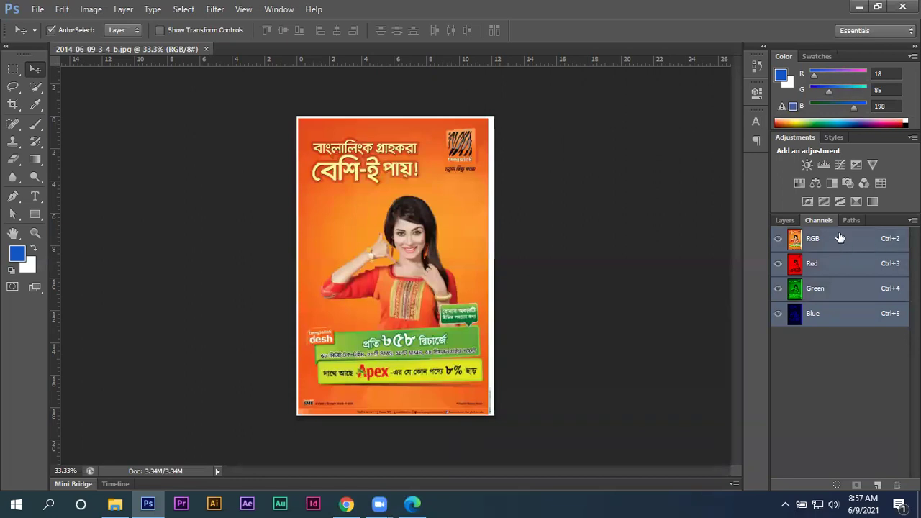
click(784, 220)
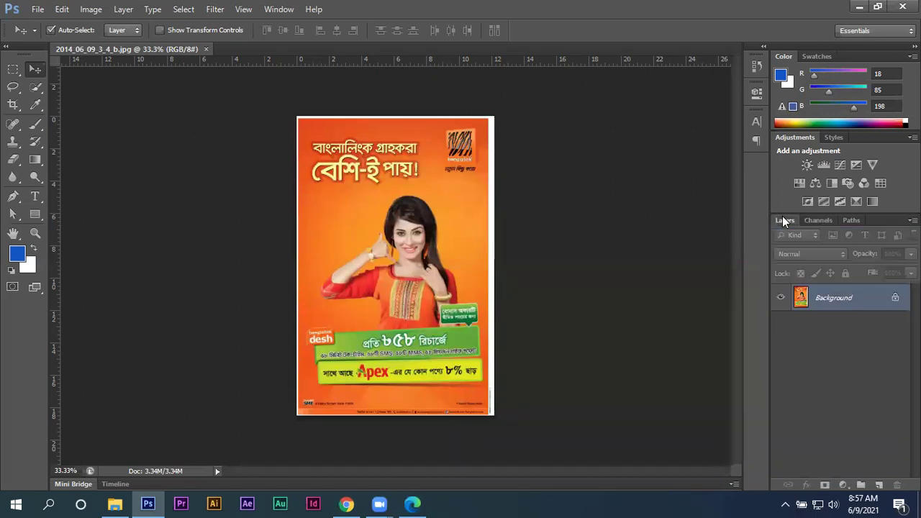
Close the poster document and go back to the Class (15) folder in File Explorer
click(207, 50)
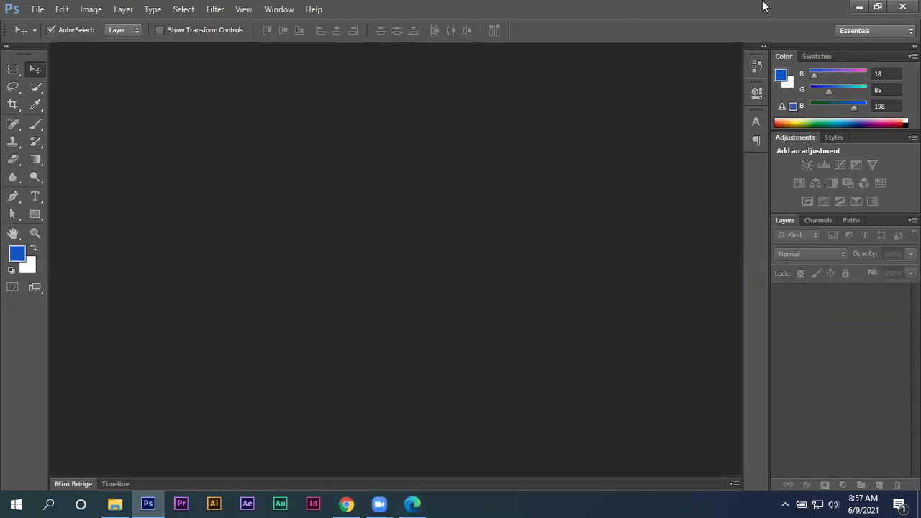
click(818, 221)
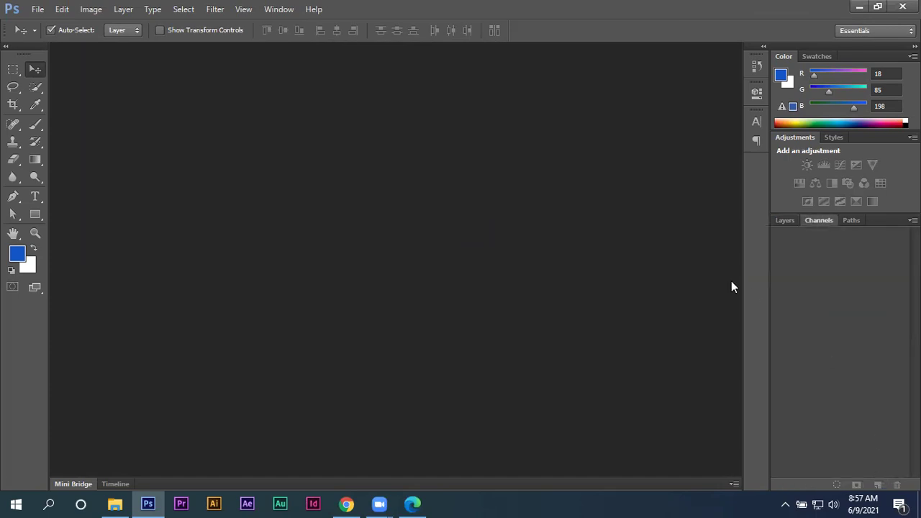
click(859, 7)
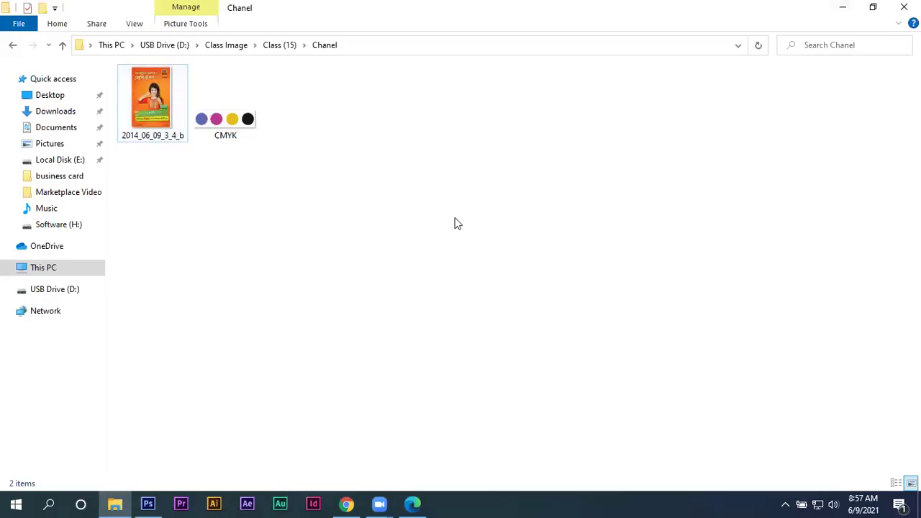
click(13, 44)
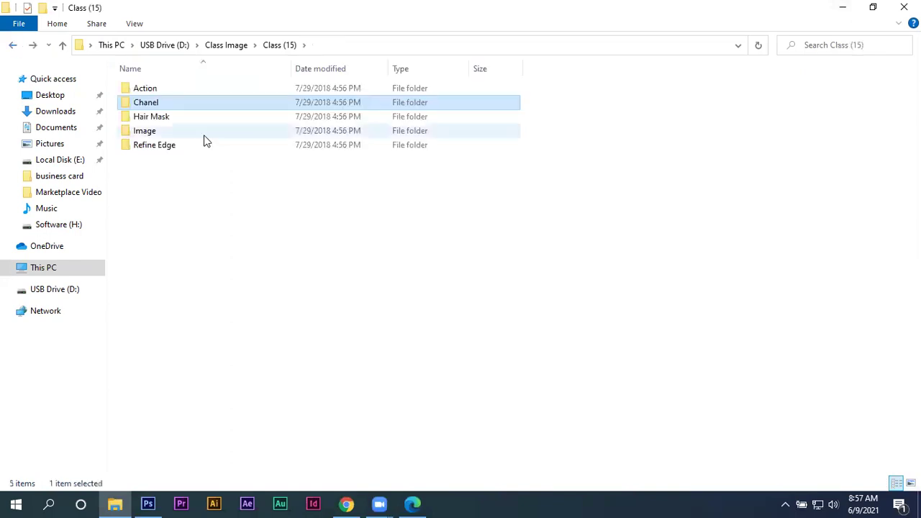
Open the Hair Mask folder and drag the Hair Masking photo into Photoshop
click(172, 130)
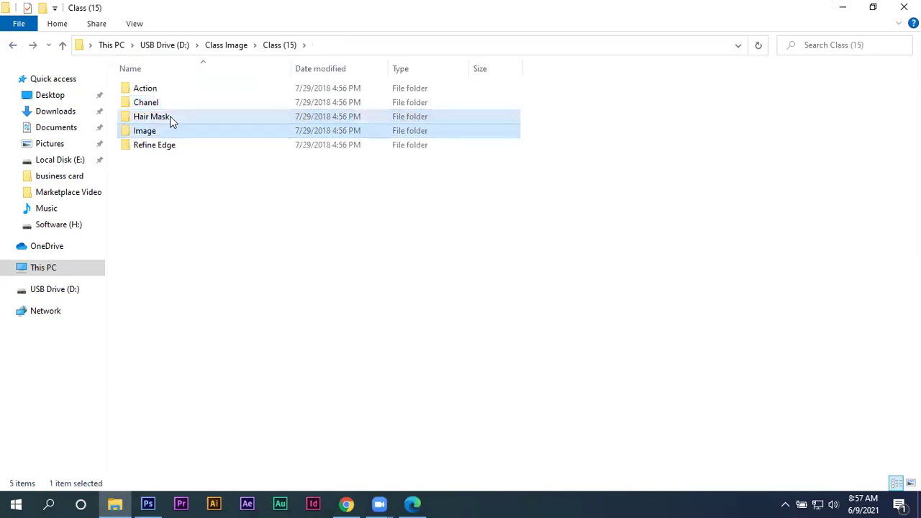
double_click(170, 115)
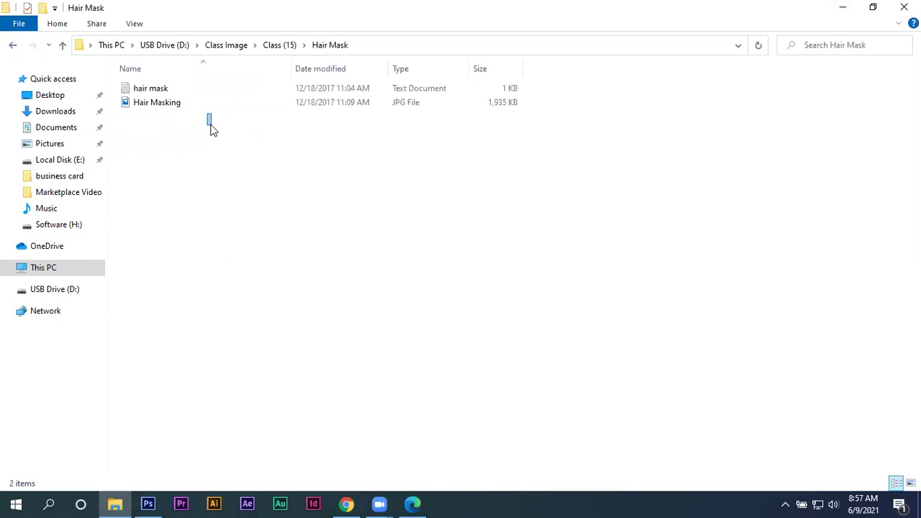
drag(157, 103, 152, 503)
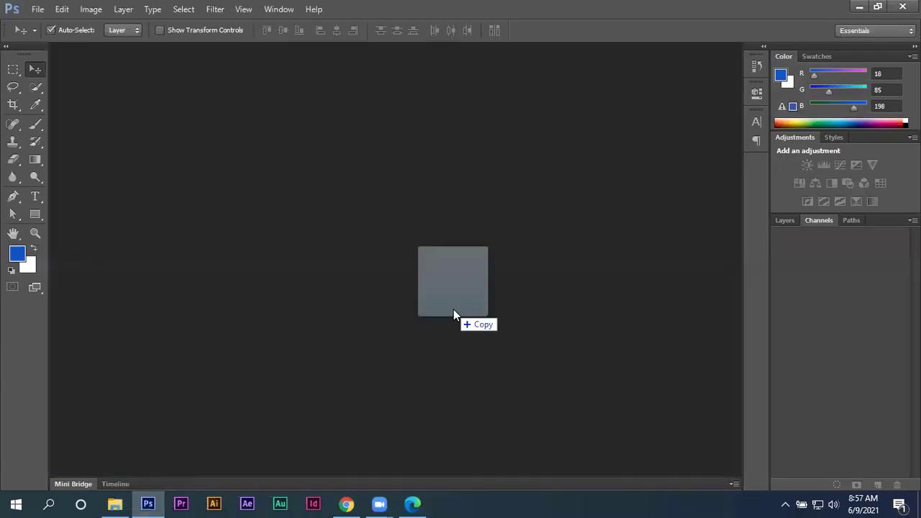
drag(151, 503, 452, 309)
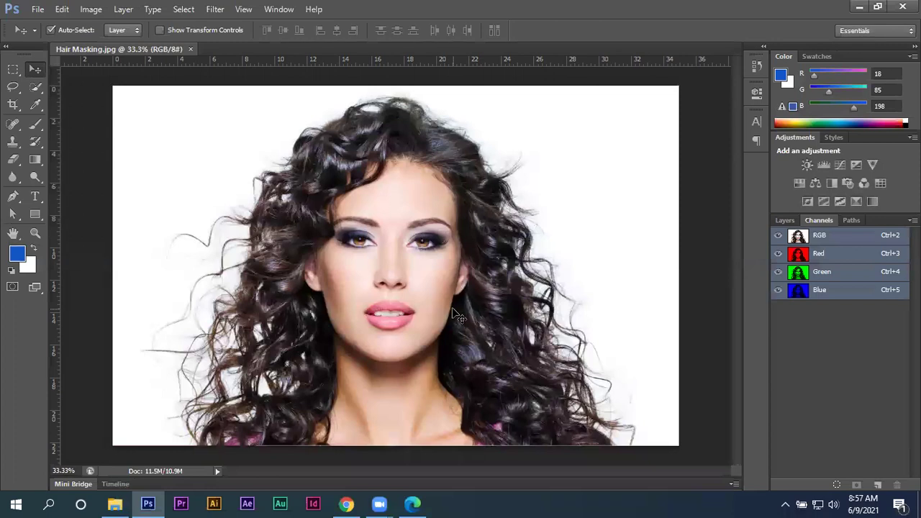
Turn off Show Channels in Color in the Interface preferences
click(62, 9)
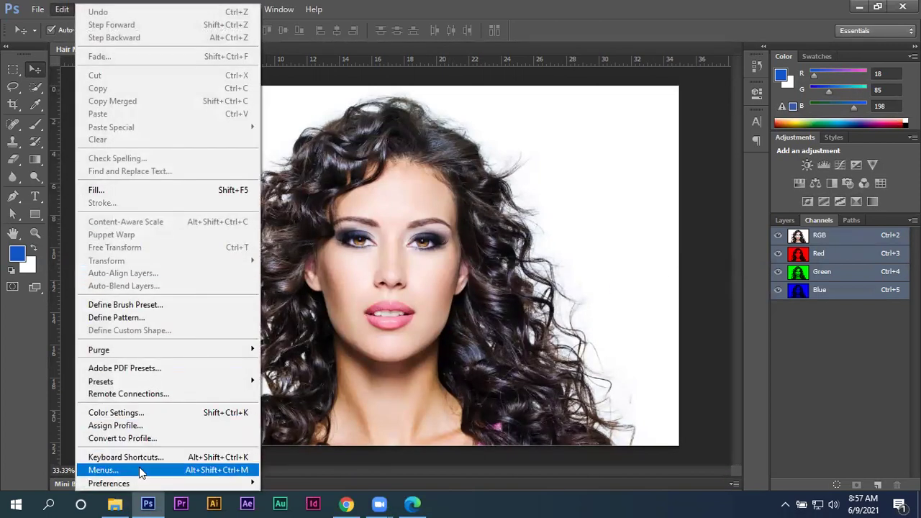
mouse_move(108, 483)
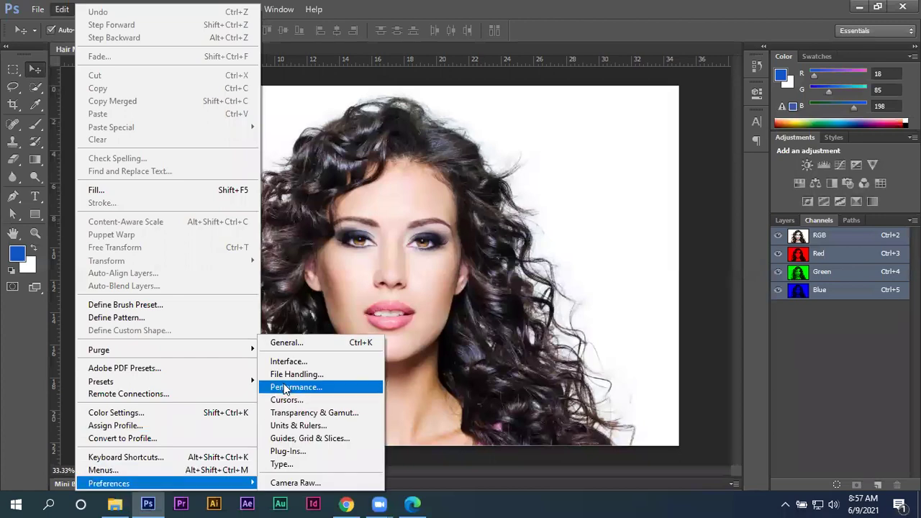
click(288, 361)
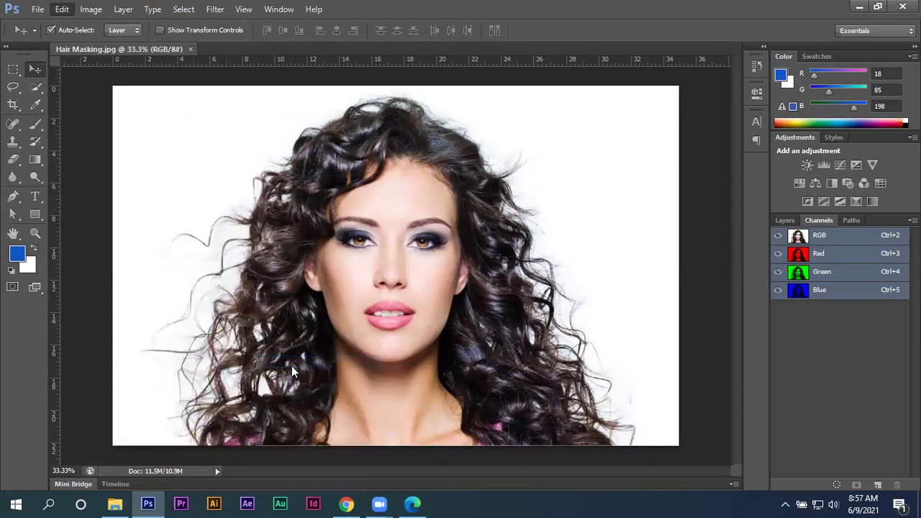
click(415, 241)
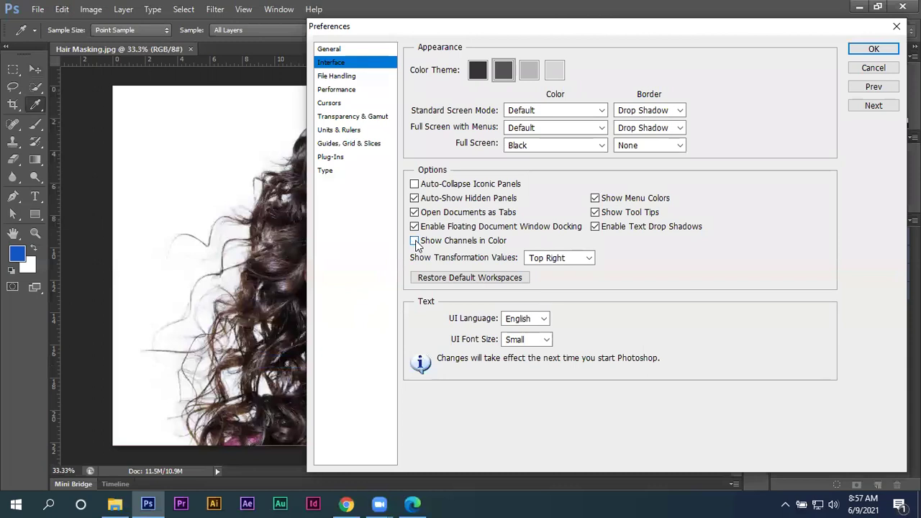
click(874, 49)
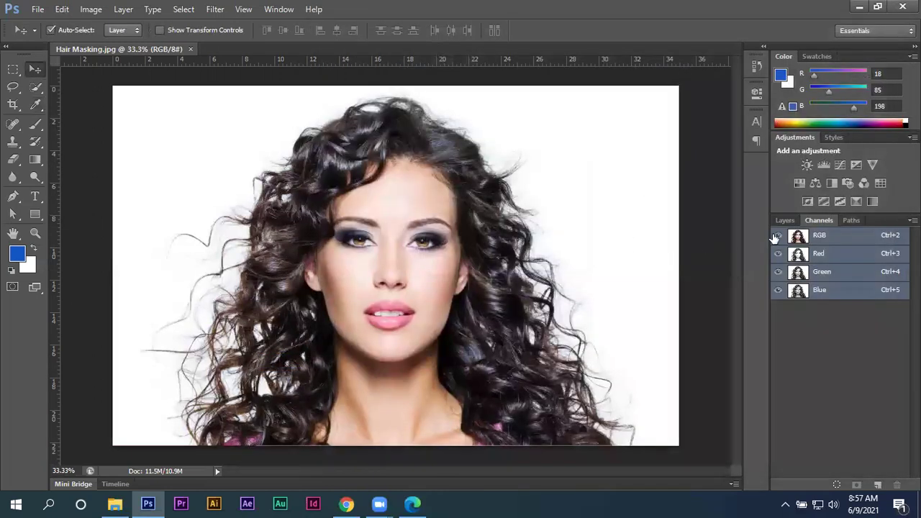
View the Red, Green and Blue channels in grayscale, return to RGB, and add Alpha 1
click(824, 253)
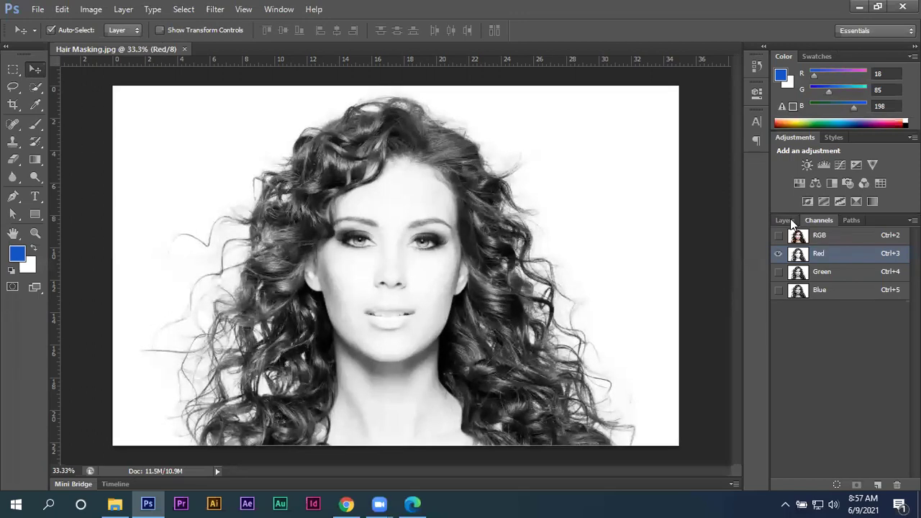
click(820, 277)
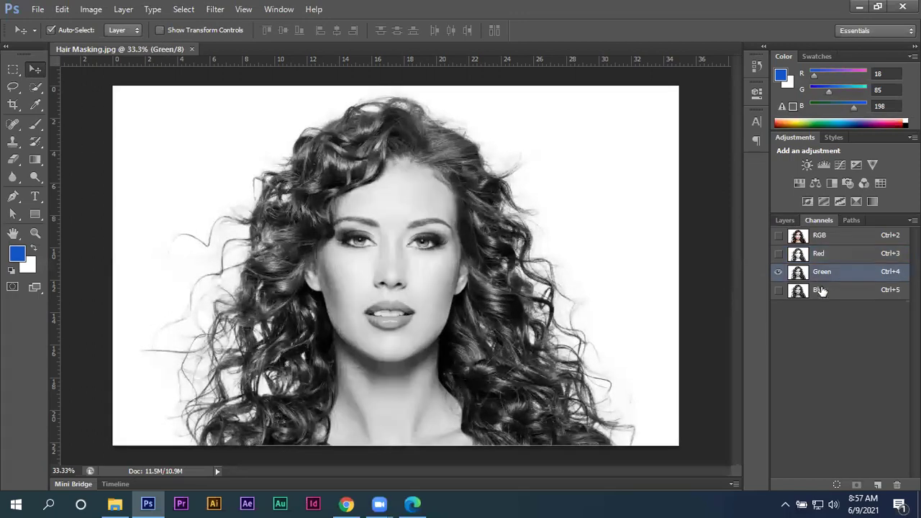
click(822, 291)
click(824, 237)
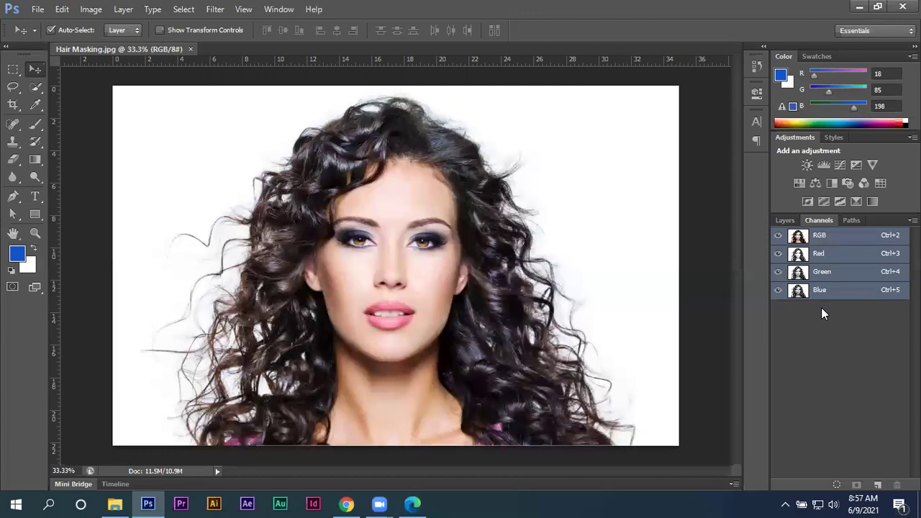
click(876, 483)
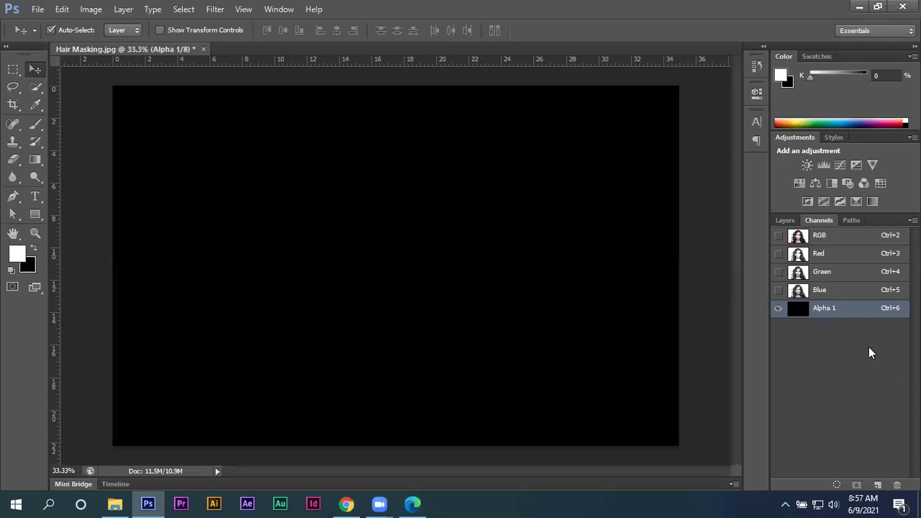
Add Alpha 2 and Alpha 3, then select all three alpha channels and delete them
click(877, 484)
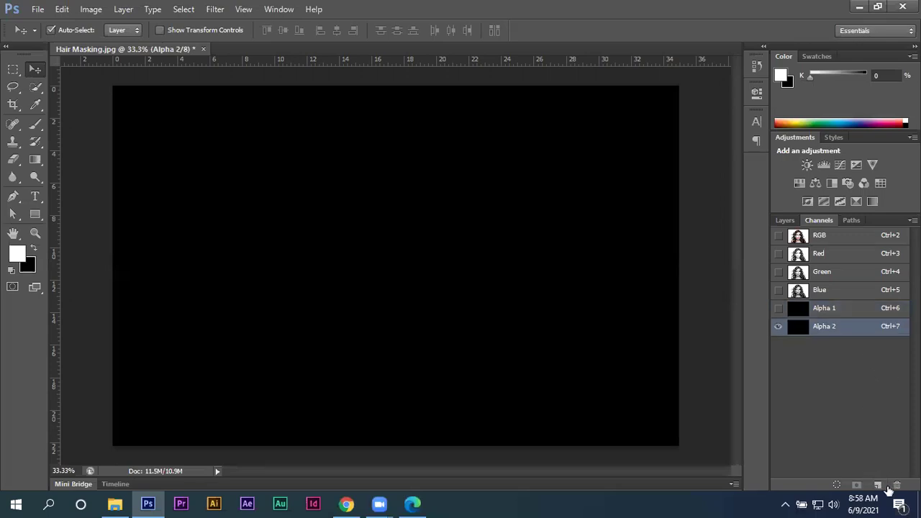
click(877, 484)
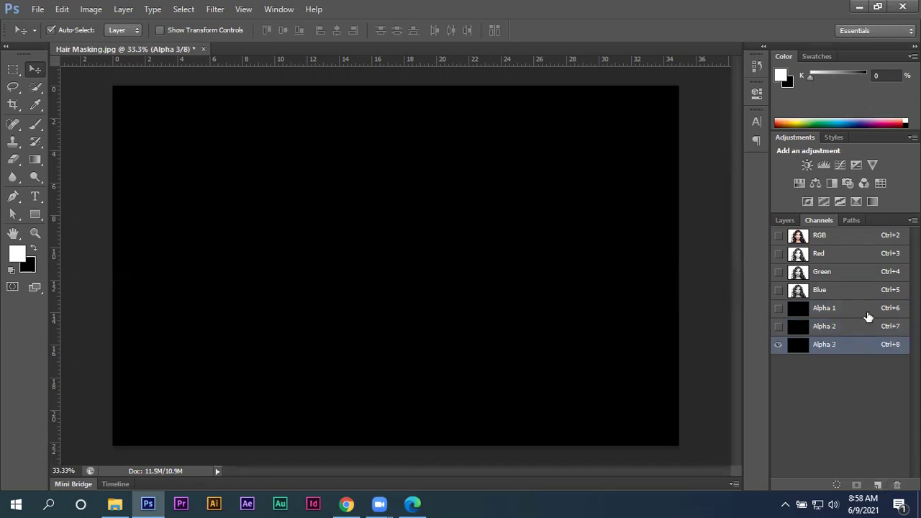
shift+click(869, 317)
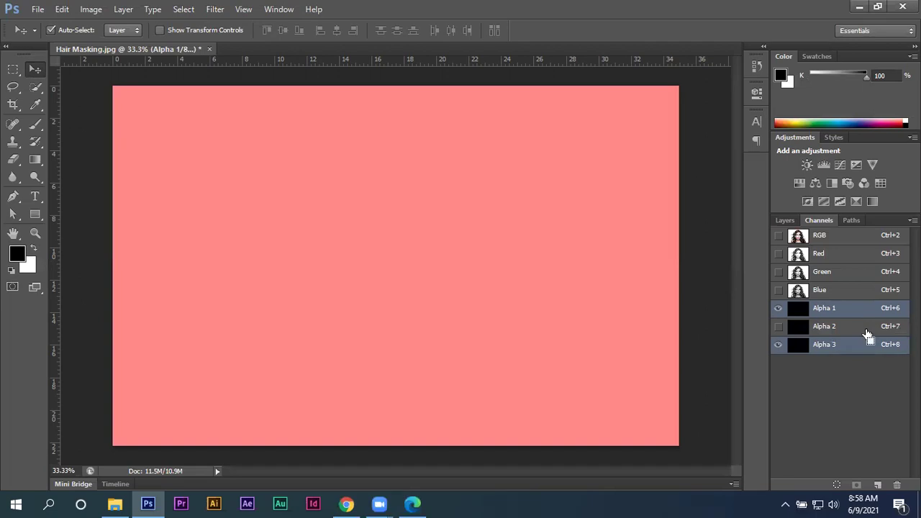
ctrl+click(867, 335)
click(389, 185)
shift+click(849, 328)
click(896, 484)
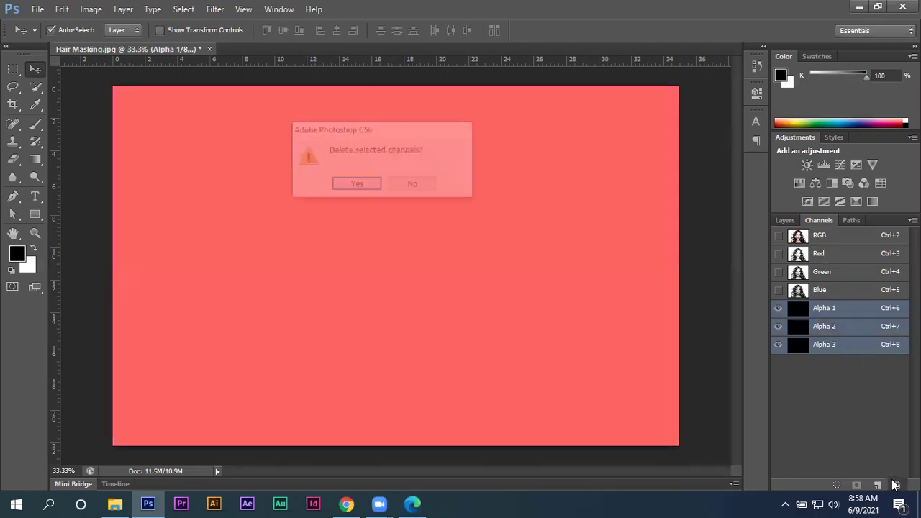
click(370, 186)
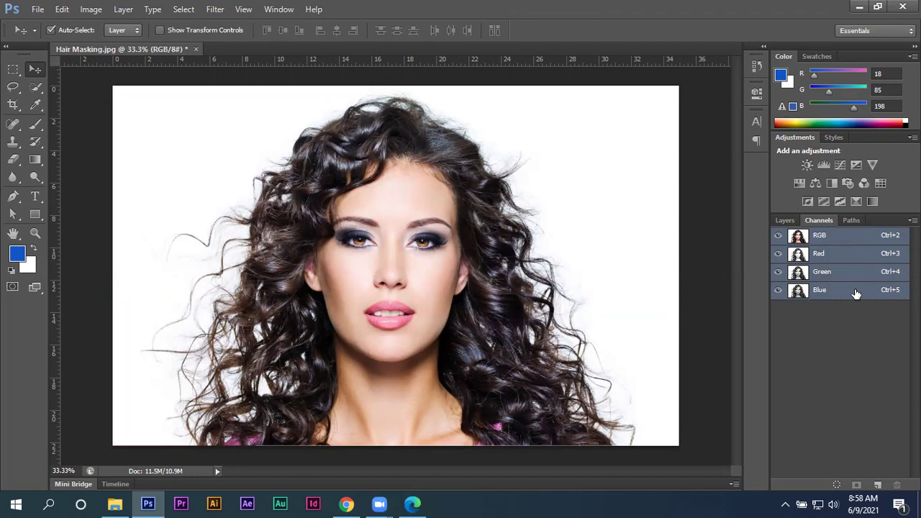
View the Blue channel, then return to the Layers panel
key(ctrl+5)
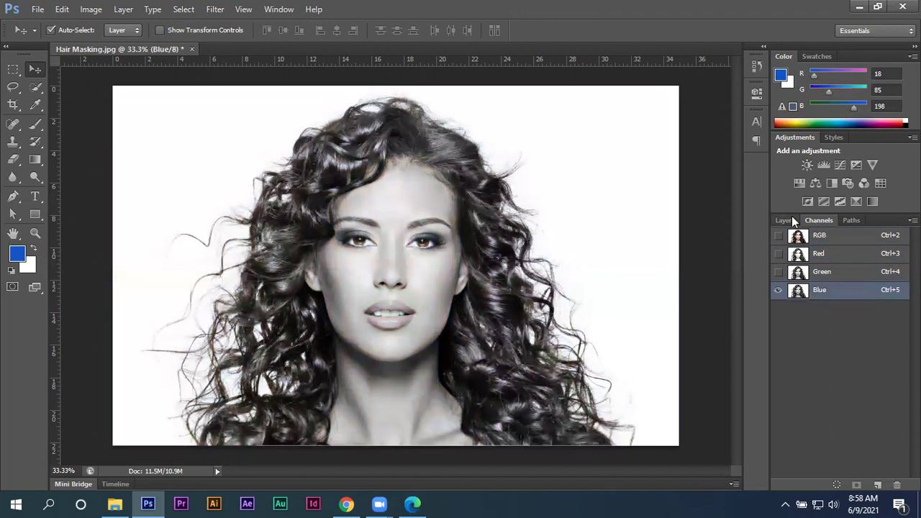
click(786, 220)
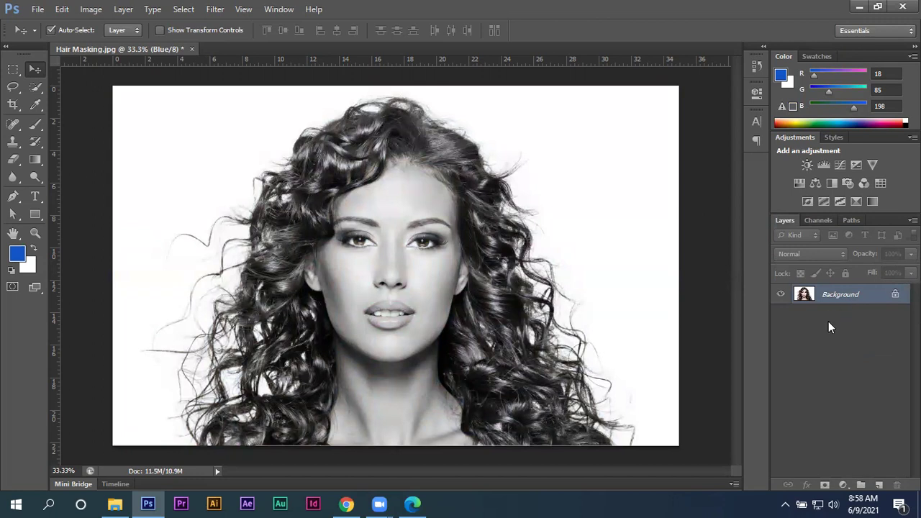
click(819, 220)
click(791, 220)
Duplicate the photo into Layer 1 and place a new empty Layer 2 below it
key(ctrl+j)
key(ctrl+2)
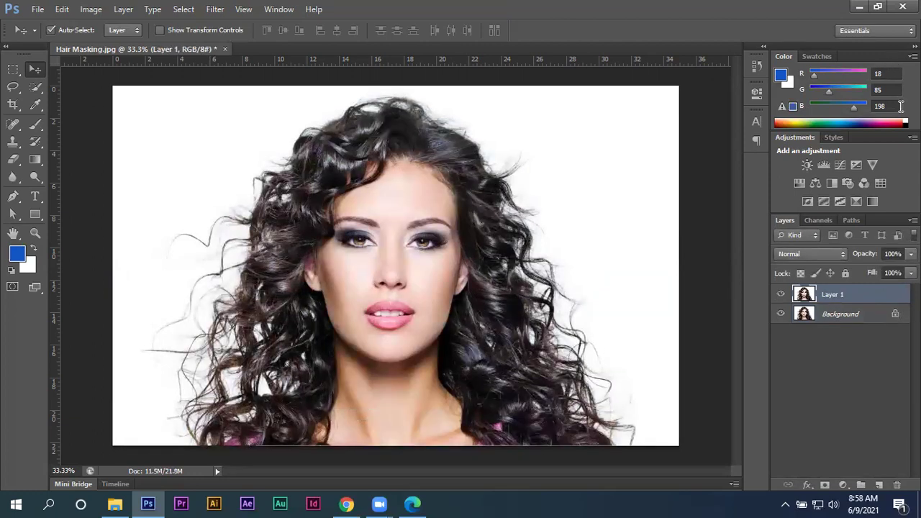
click(849, 314)
click(836, 302)
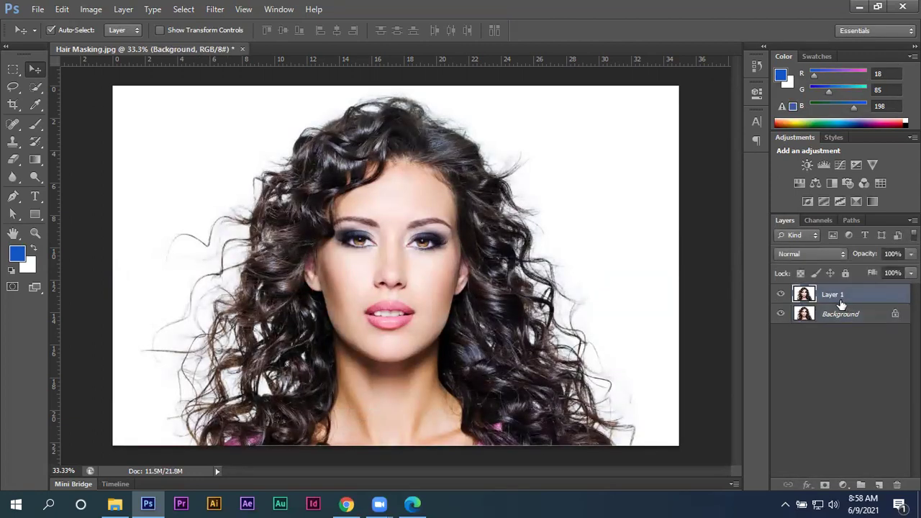
click(879, 485)
drag(838, 315, 846, 323)
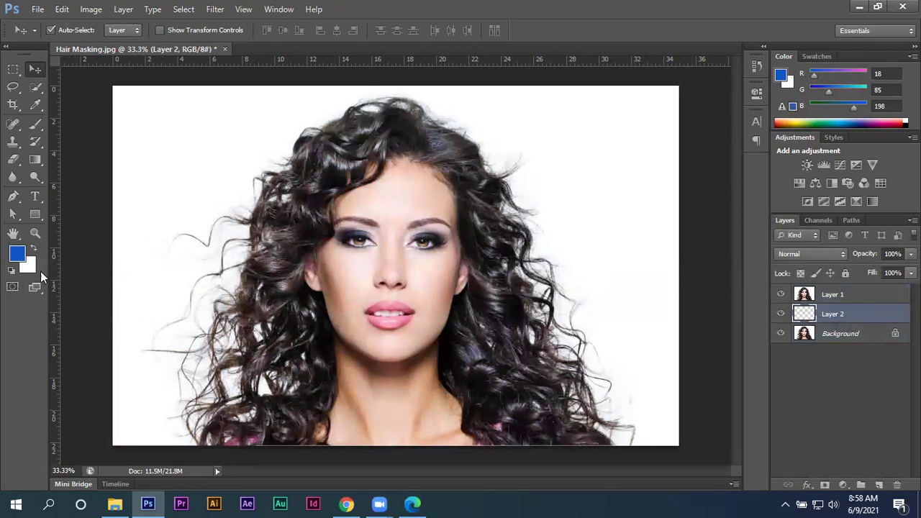
Fill Layer 2 with sky blue 44, 202, 248, check it, and reselect Layer 1
key(i)
click(17, 254)
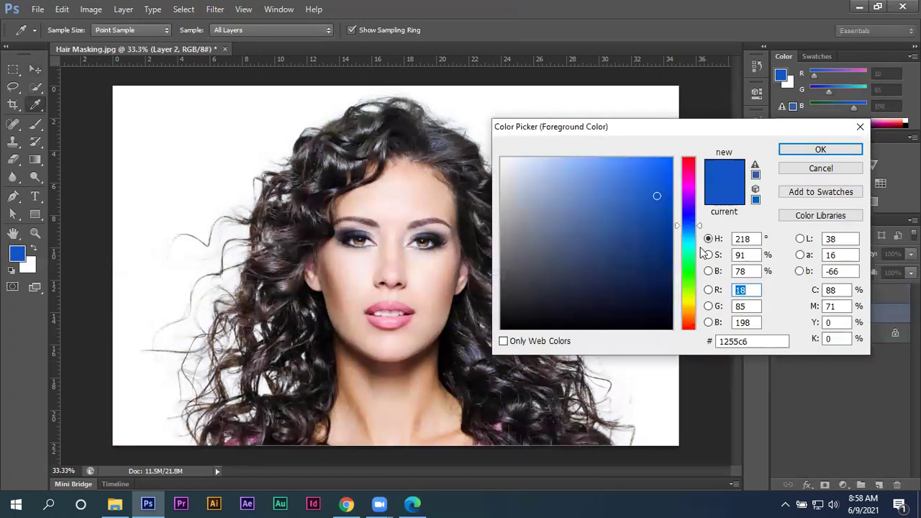
click(690, 237)
click(643, 163)
click(820, 149)
key(v)
key(alt+BackSpace)
click(781, 295)
click(781, 295)
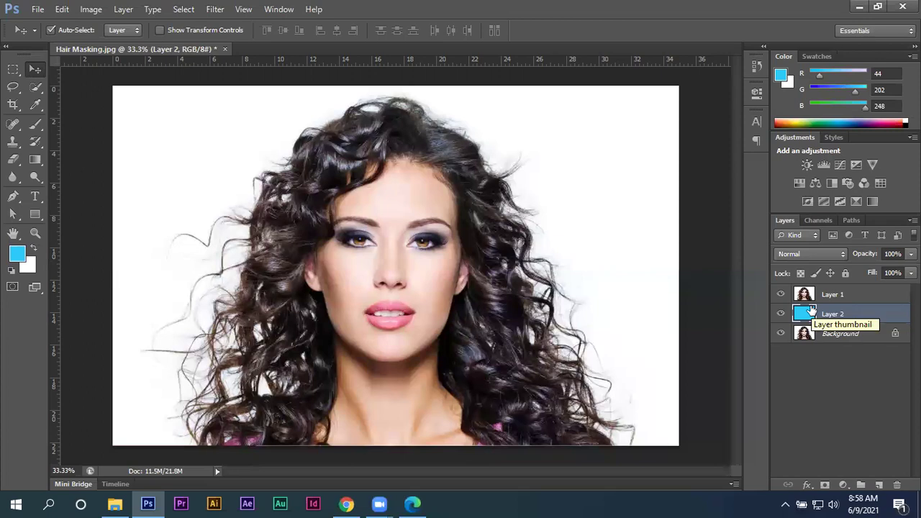
click(858, 299)
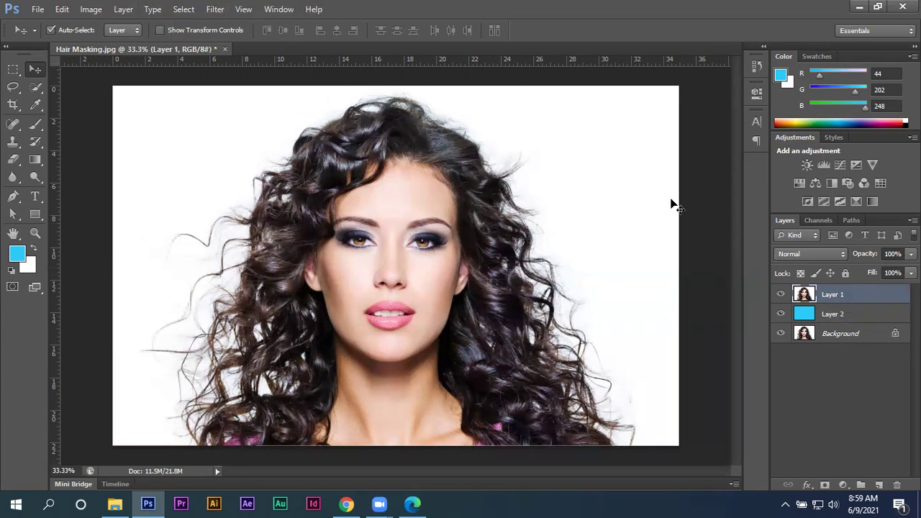
Compare the Red, Green and Blue channels, then duplicate Blue as Blue copy
click(817, 221)
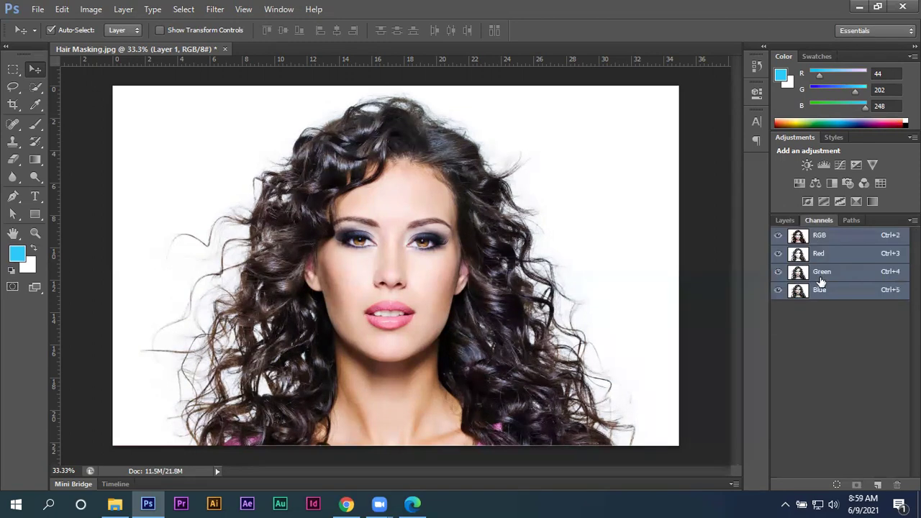
click(828, 255)
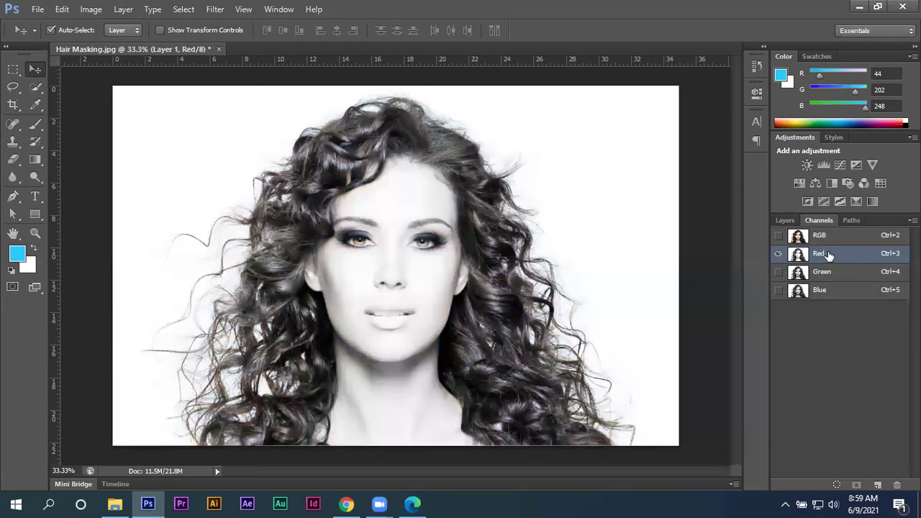
click(828, 274)
click(831, 291)
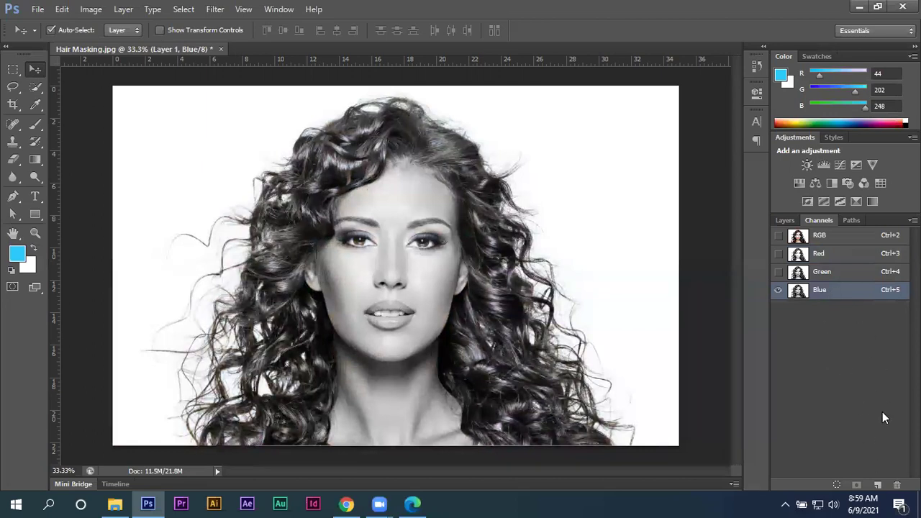
drag(854, 288, 880, 480)
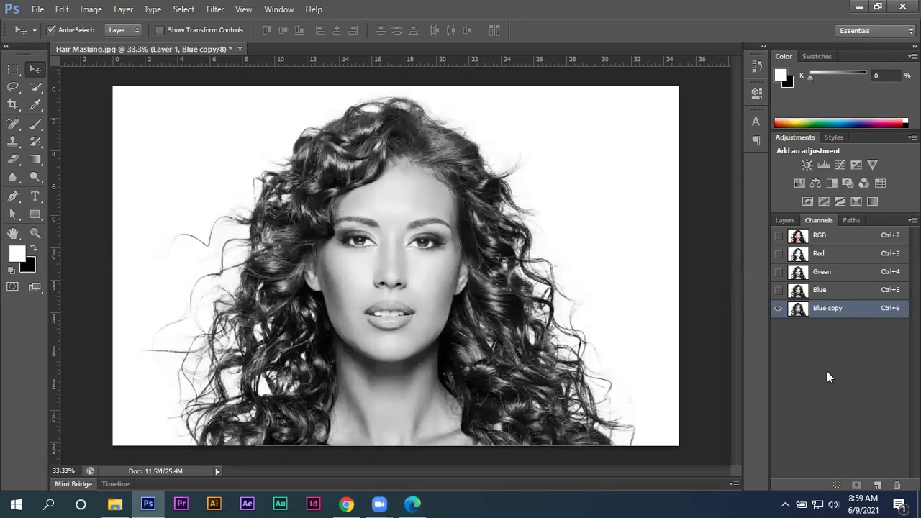
Recheck Red, Green and Blue against Blue copy, leaving Blue copy active
click(830, 253)
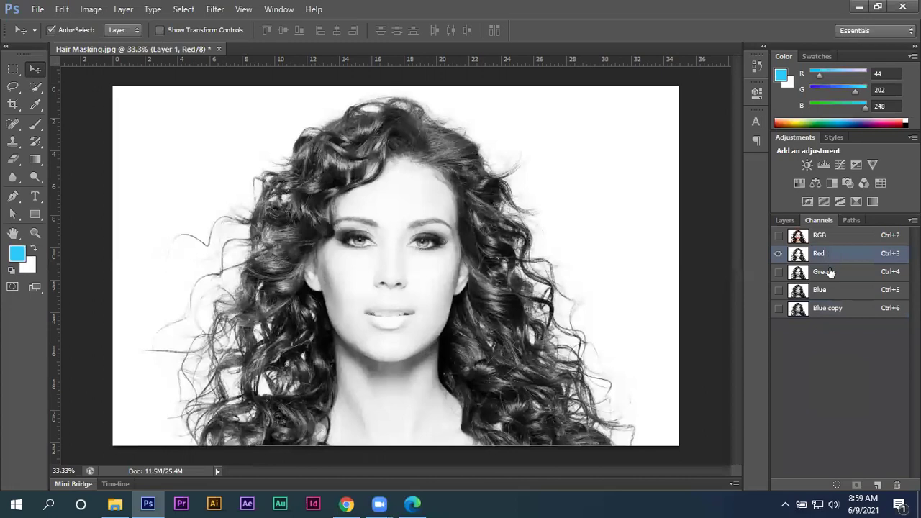
click(830, 272)
click(829, 289)
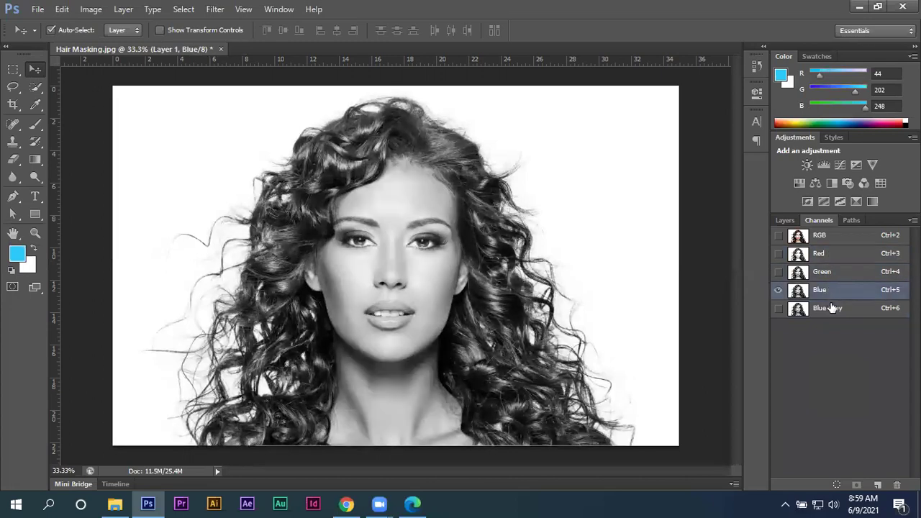
click(832, 308)
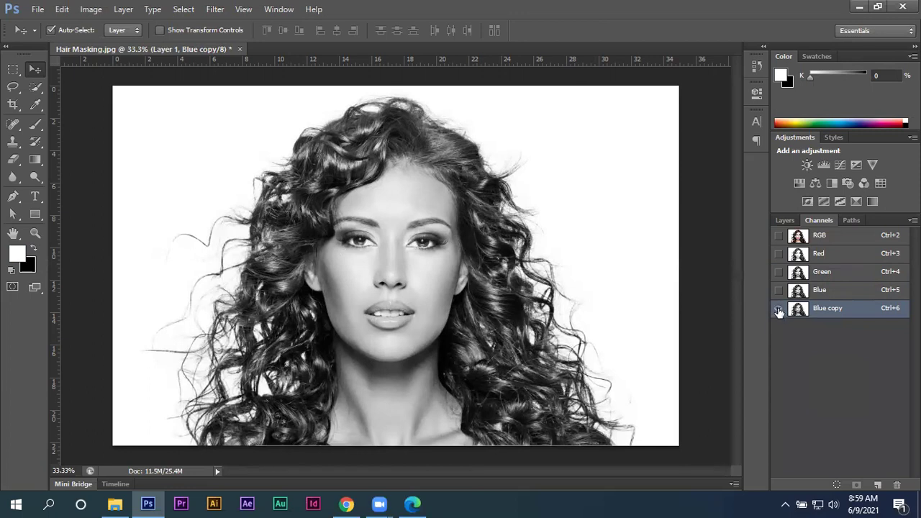
click(840, 290)
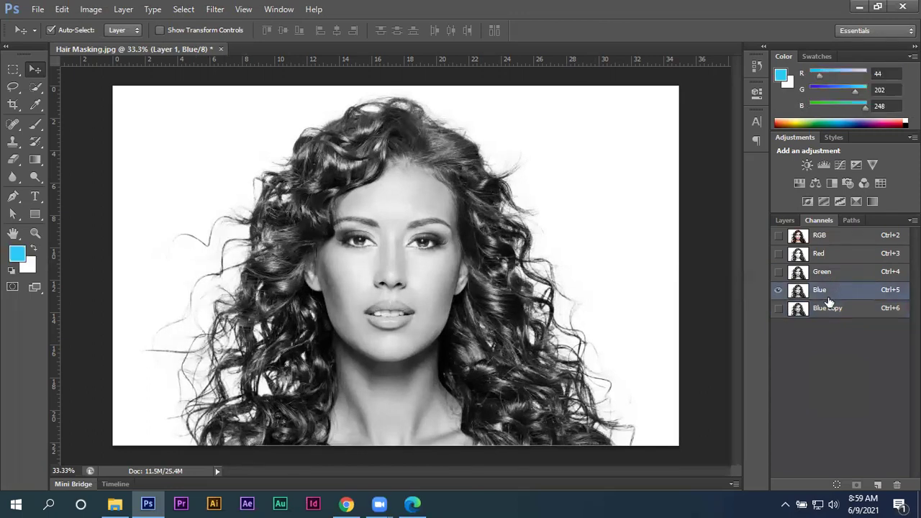
click(825, 311)
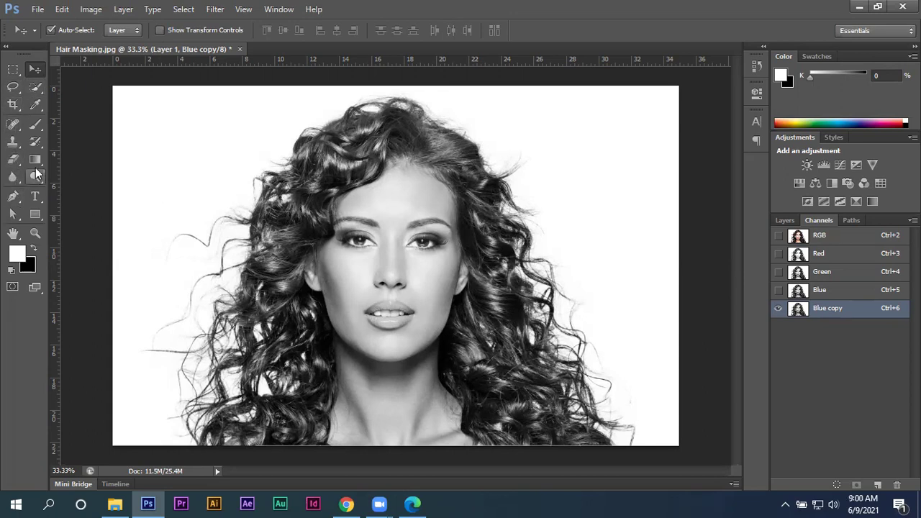
Rough out a Lasso outline around the face from the lower-left hair across the bottom
click(13, 87)
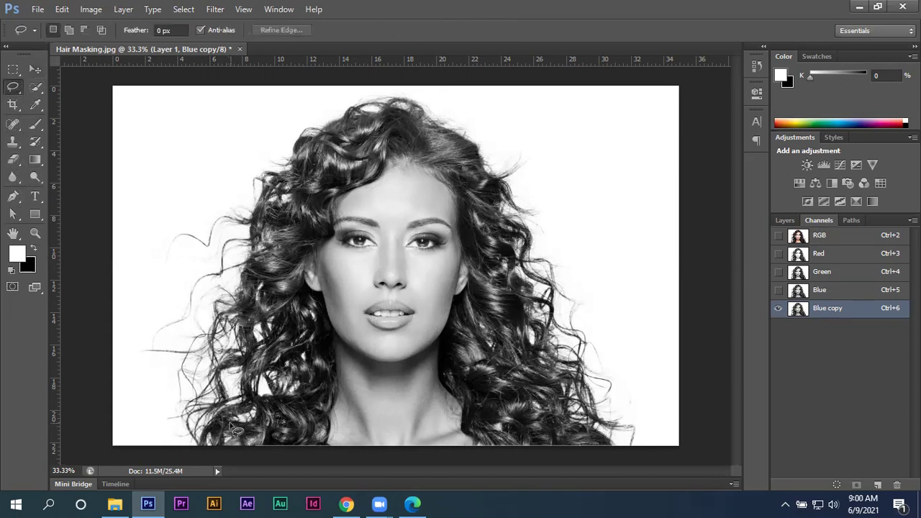
drag(256, 436, 306, 404)
drag(462, 240, 500, 396)
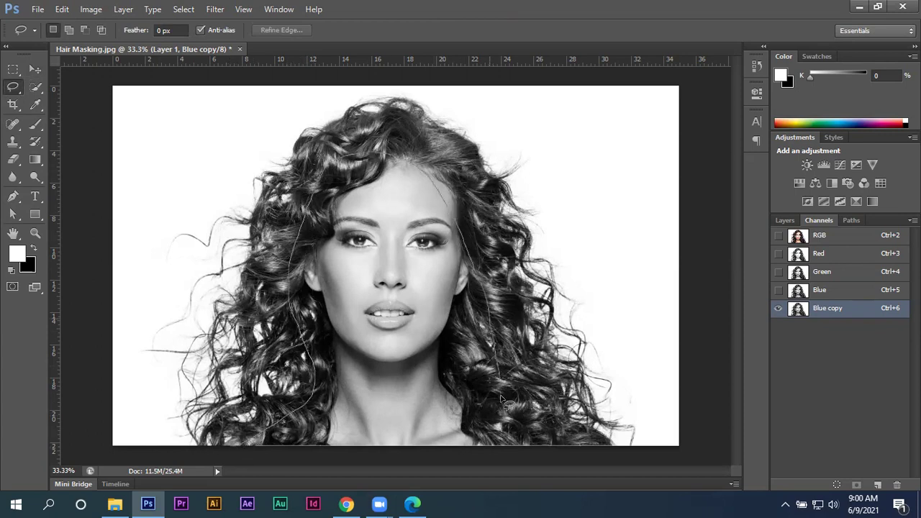
drag(537, 459, 248, 446)
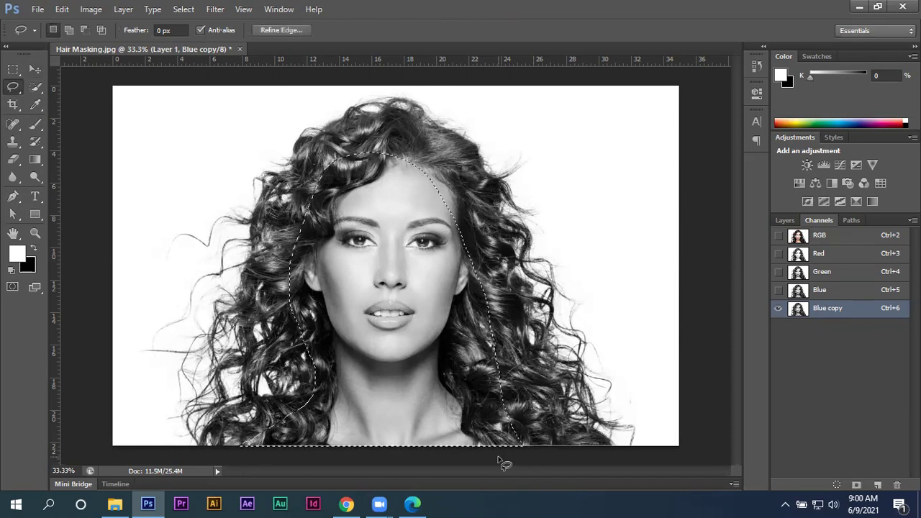
scroll(262, 332, up, 2)
scroll(261, 332, up, 1)
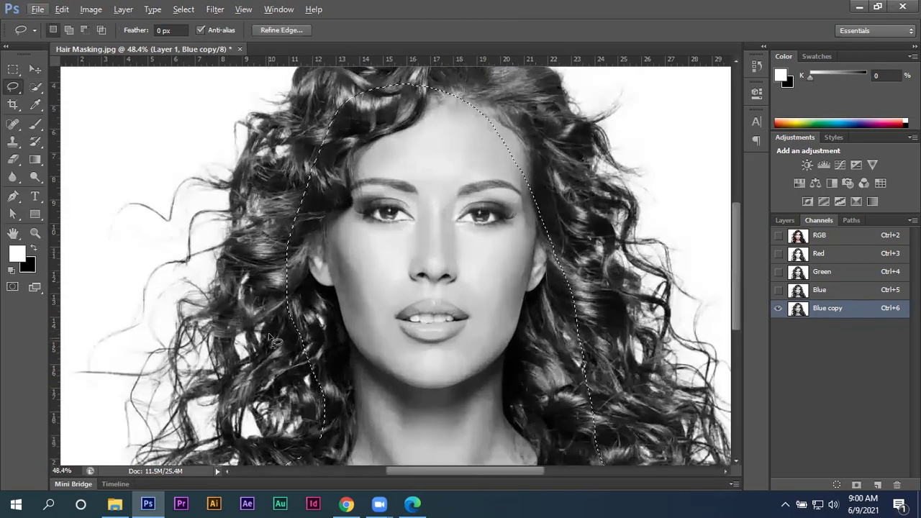
scroll(295, 371, up, 2)
scroll(301, 375, up, 2)
Switch the Lasso to add mode and extend the selection along the upper hairline
click(69, 30)
scroll(329, 287, up, 1)
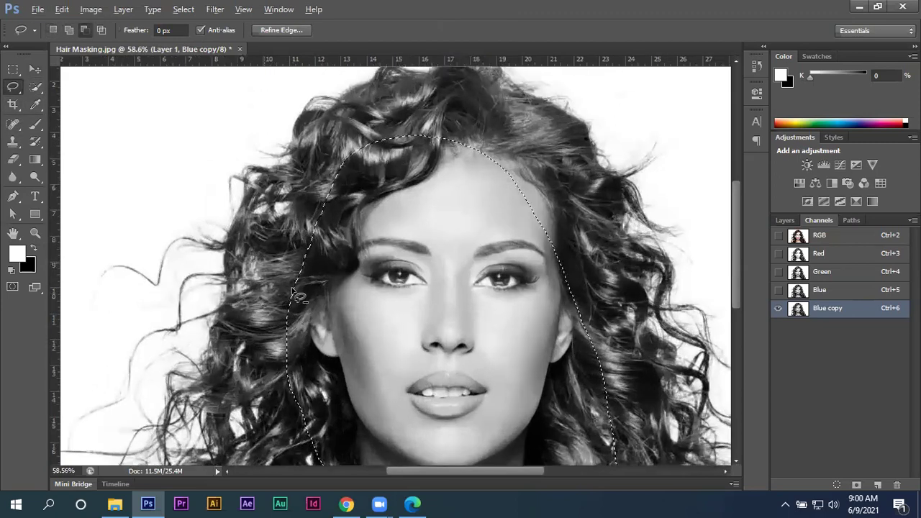
scroll(328, 287, up, 2)
scroll(329, 286, up, 1)
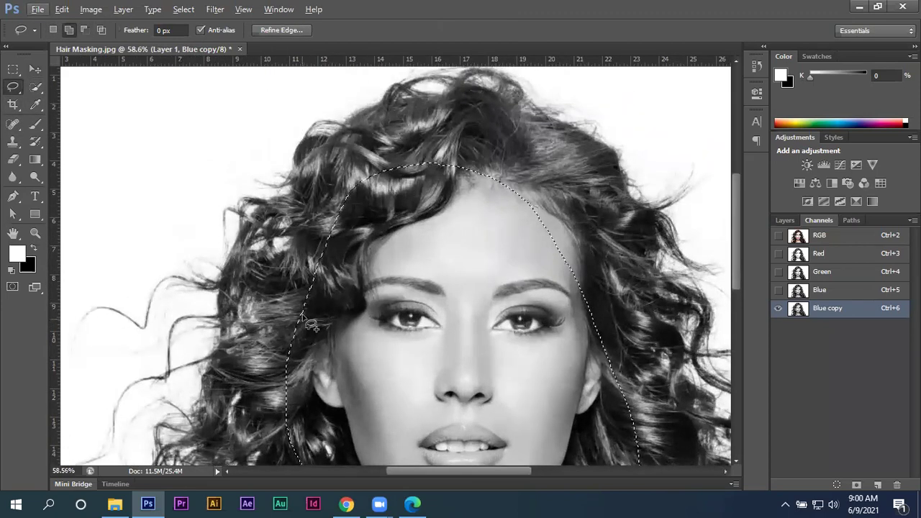
mouse_move(312, 276)
mouse_down()
mouse_move(395, 140)
mouse_move(480, 140)
mouse_move(589, 226)
mouse_up()
drag(436, 380, 385, 369)
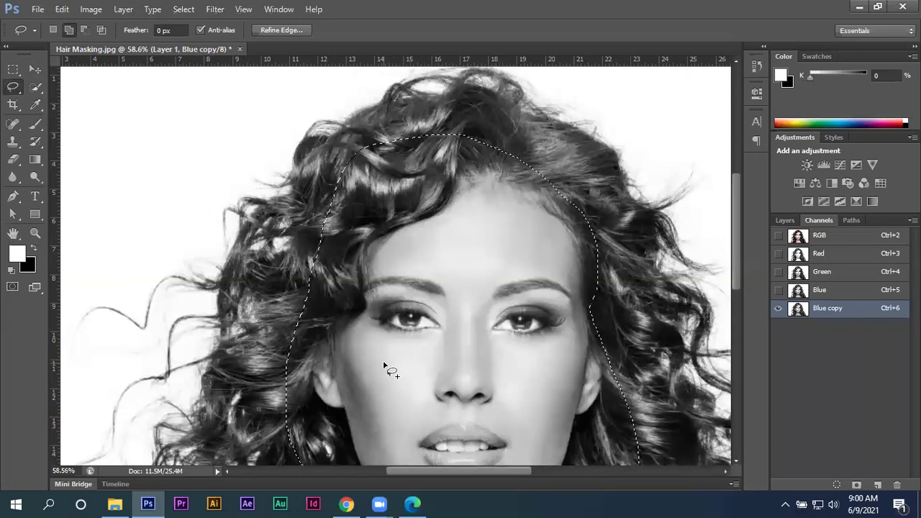
mouse_move(315, 308)
mouse_down()
mouse_move(327, 220)
mouse_move(379, 308)
mouse_move(347, 366)
mouse_up()
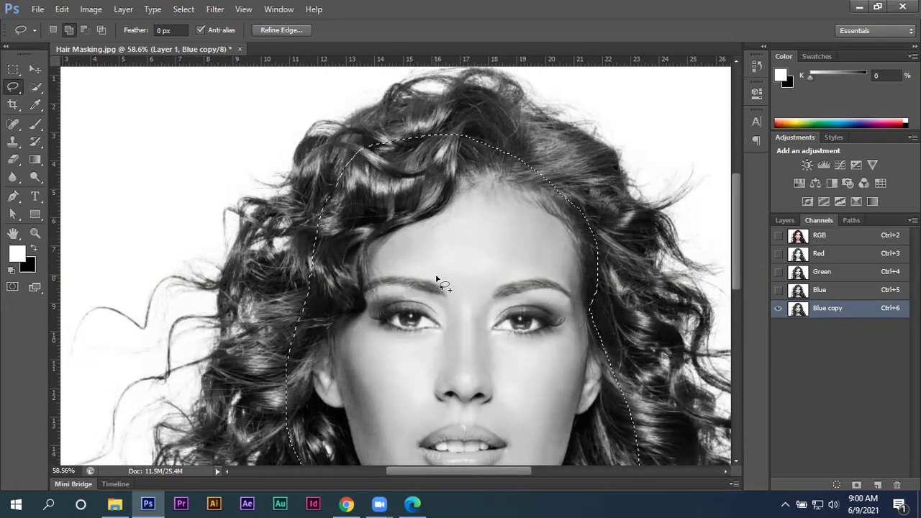
drag(436, 281, 323, 274)
mouse_move(214, 187)
mouse_down()
mouse_move(410, 171)
mouse_move(493, 355)
mouse_move(300, 321)
mouse_move(273, 241)
mouse_up()
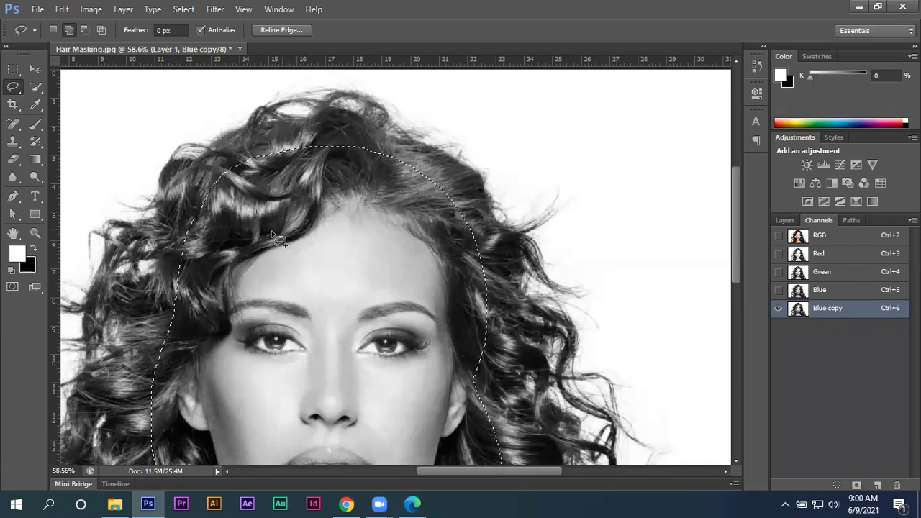
Add the right-side hair edge to the Lasso selection
scroll(252, 246, down, 2)
scroll(323, 329, down, 1)
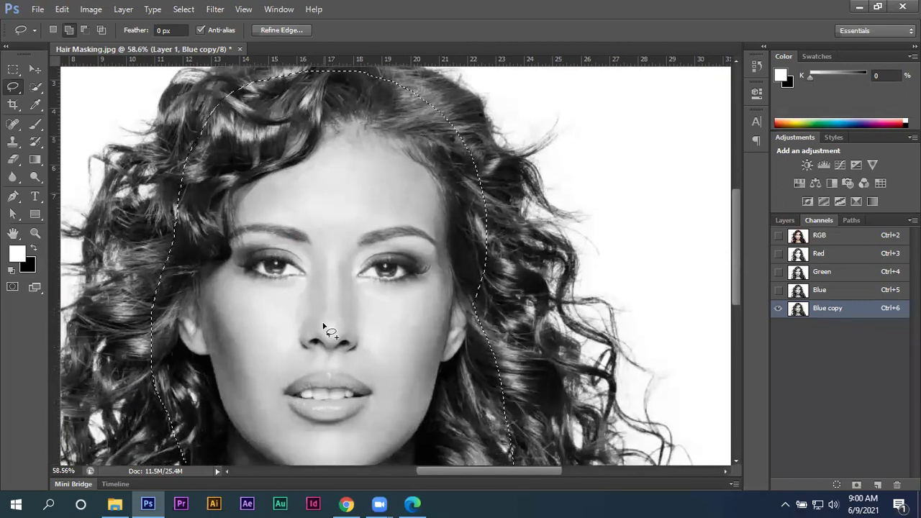
scroll(403, 324, down, 3)
scroll(481, 322, down, 4)
scroll(486, 325, down, 2)
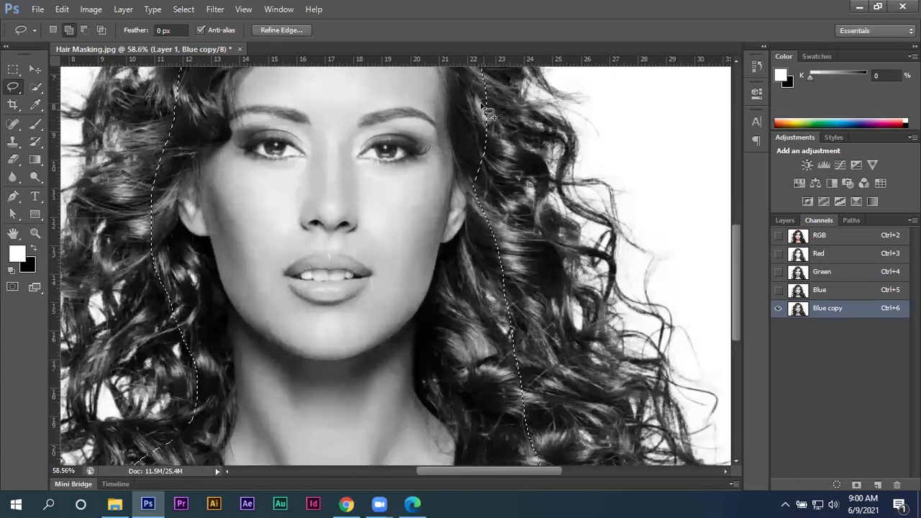
drag(495, 150, 501, 199)
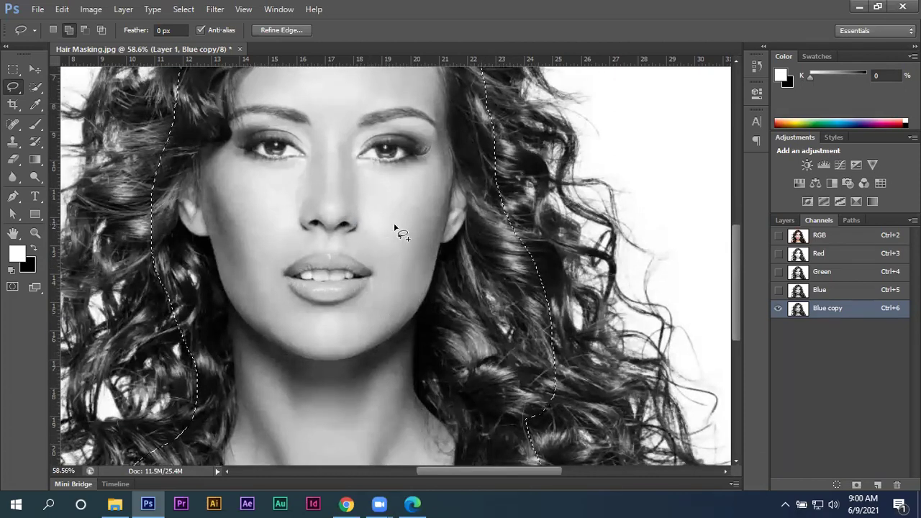
scroll(403, 237, down, 3)
scroll(547, 403, up, 2)
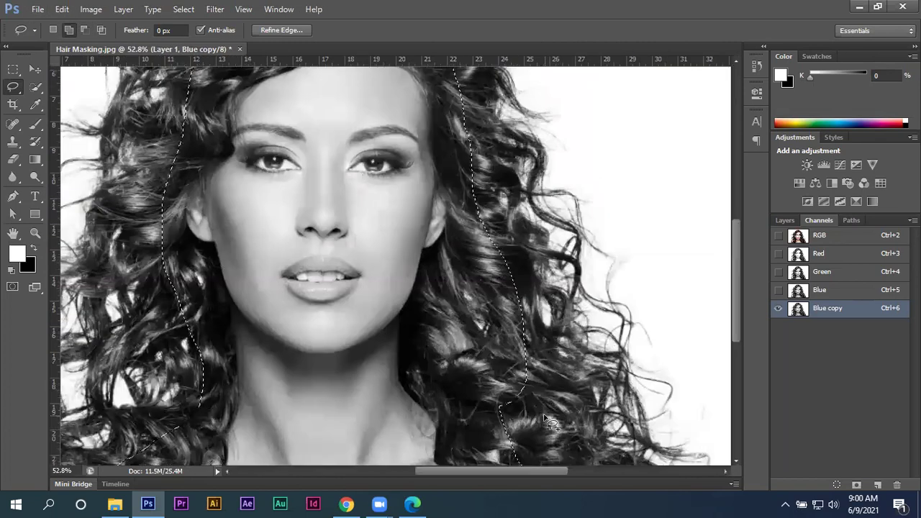
scroll(550, 416, up, 4)
scroll(557, 421, down, 3)
scroll(554, 403, down, 3)
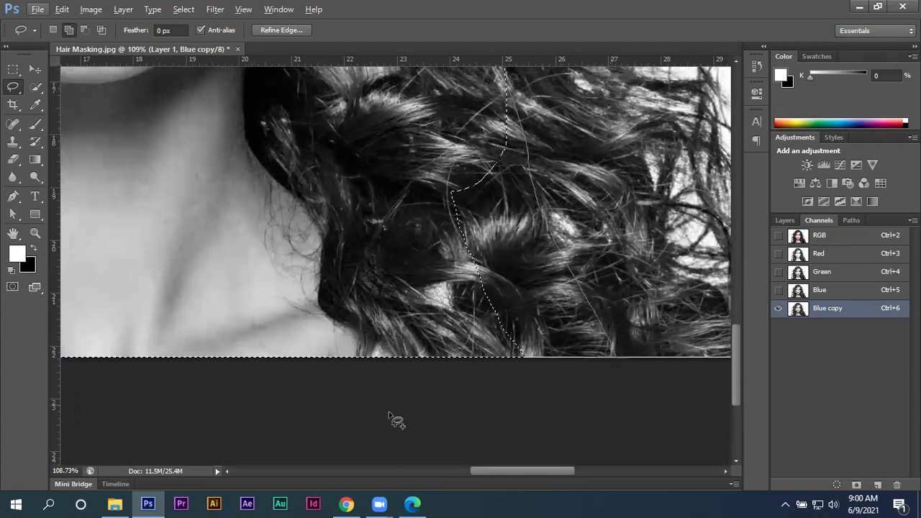
scroll(534, 261, down, 3)
scroll(529, 284, down, 2)
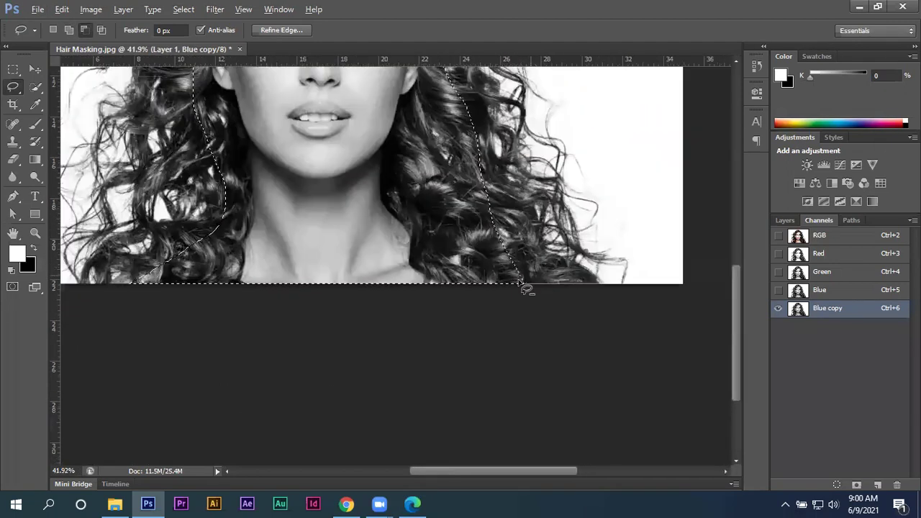
scroll(190, 267, up, 1)
scroll(189, 266, down, 1)
scroll(291, 272, up, 1)
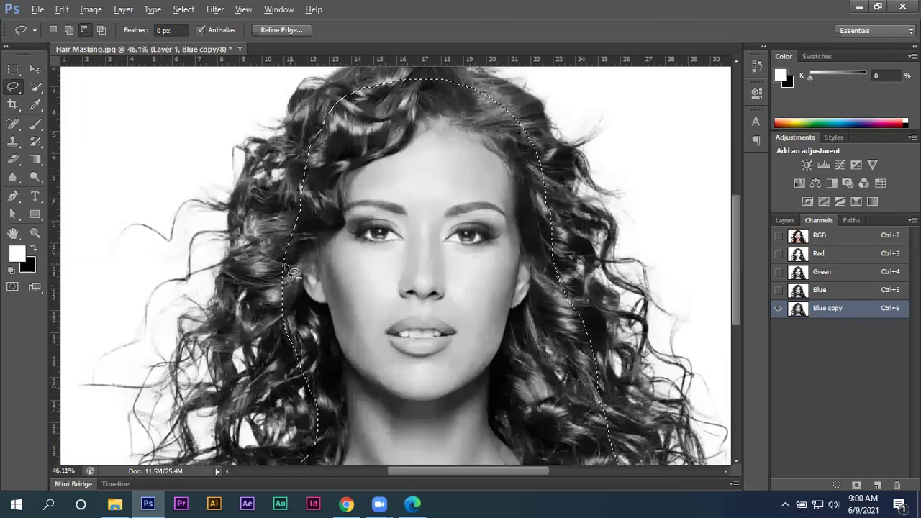
scroll(291, 272, up, 1)
scroll(292, 272, up, 1)
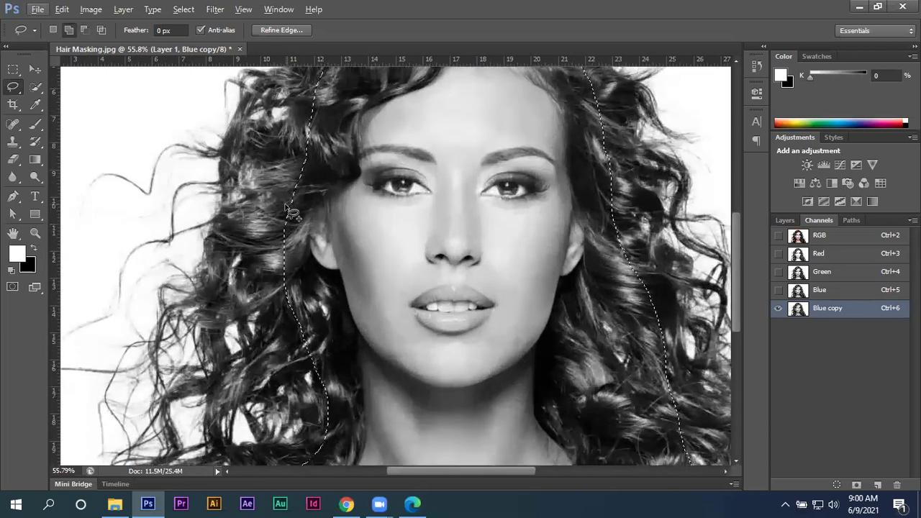
Add the left hair edge and top of the head to the selection, then zoom out
drag(326, 250, 313, 252)
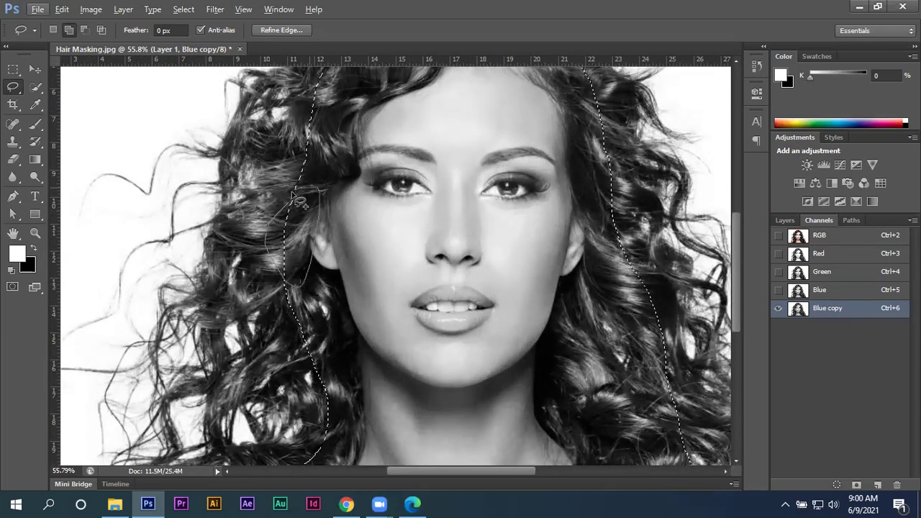
scroll(317, 253, down, 1)
scroll(317, 248, down, 3)
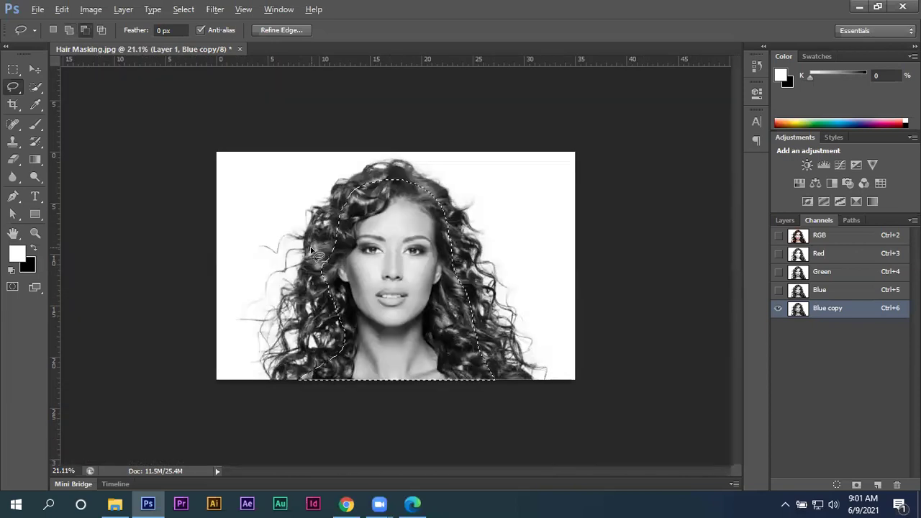
scroll(318, 238, up, 1)
scroll(320, 221, up, 2)
scroll(322, 223, up, 1)
scroll(322, 219, up, 2)
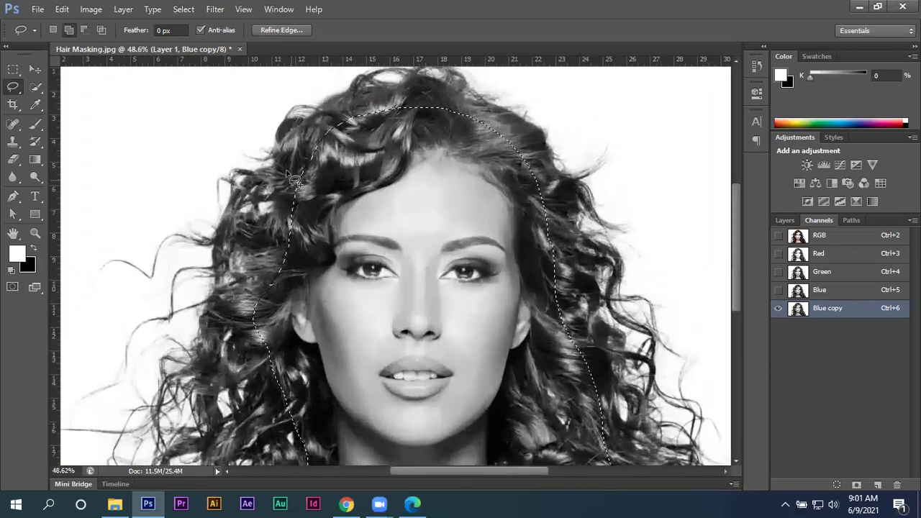
scroll(322, 215, up, 1)
scroll(323, 208, up, 1)
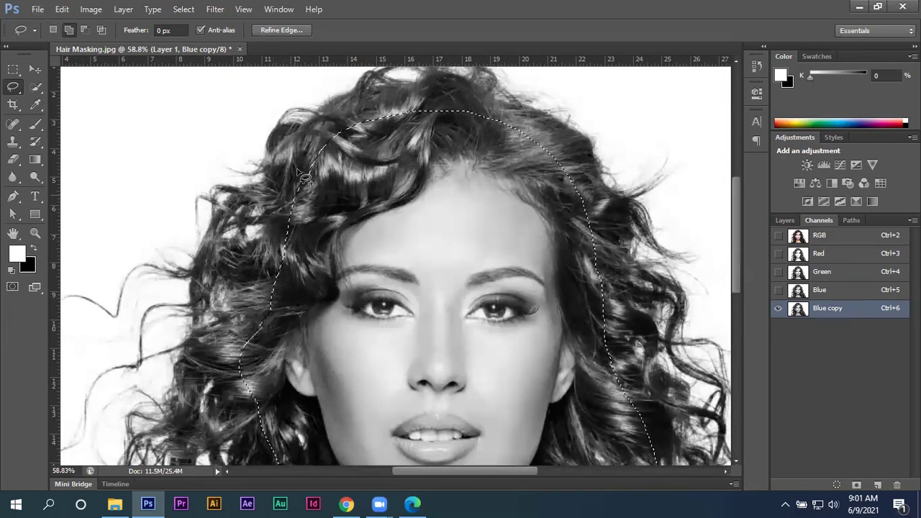
drag(395, 113, 452, 267)
key(ctrl+minus)
key(ctrl+minus)
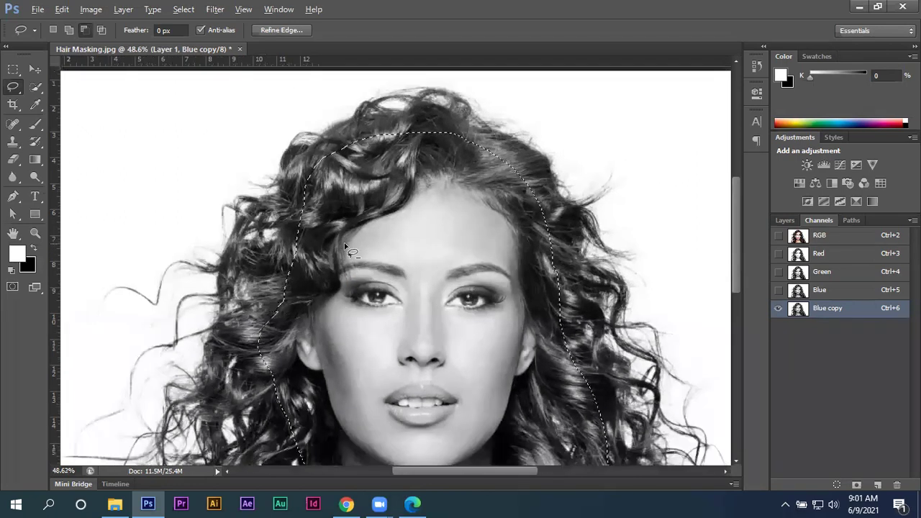
scroll(353, 243, down, 1)
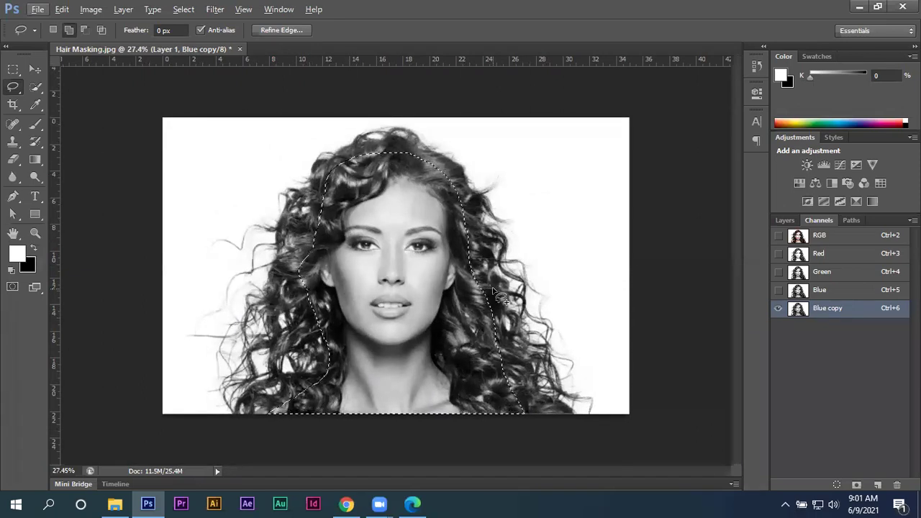
Fill the face-and-body selection in Blue copy with black, then invert the selection
click(492, 289)
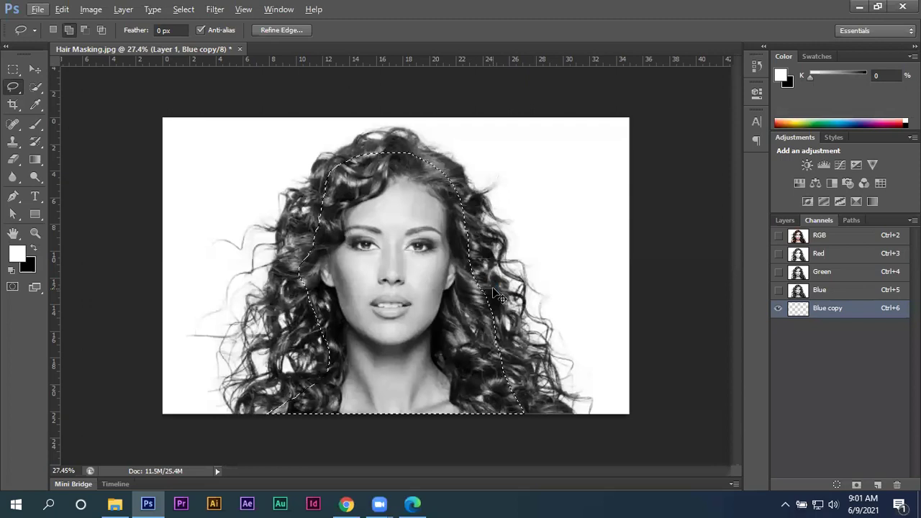
key(ctrl+BackSpace)
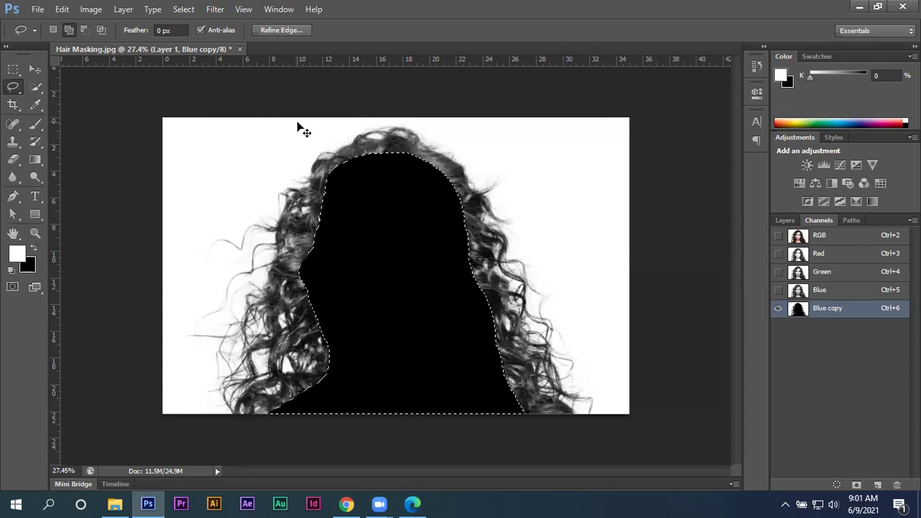
key(ctrl+shift+i)
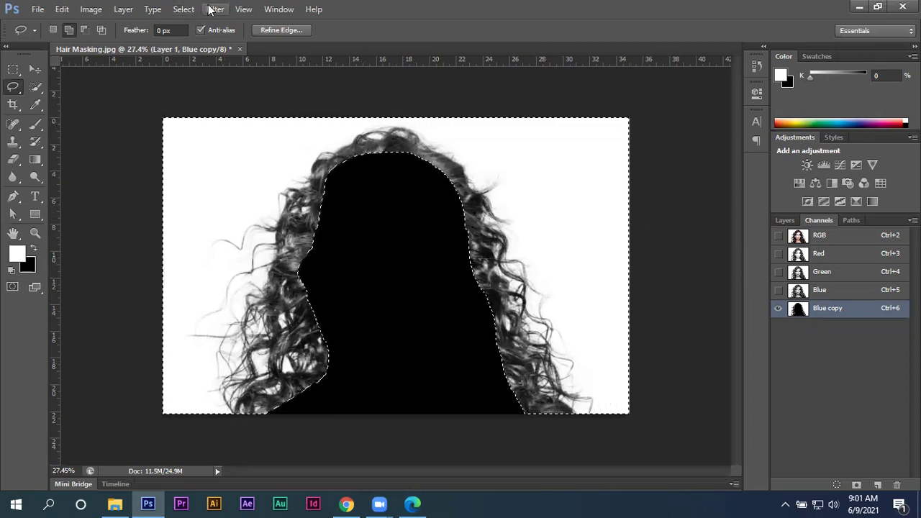
click(184, 10)
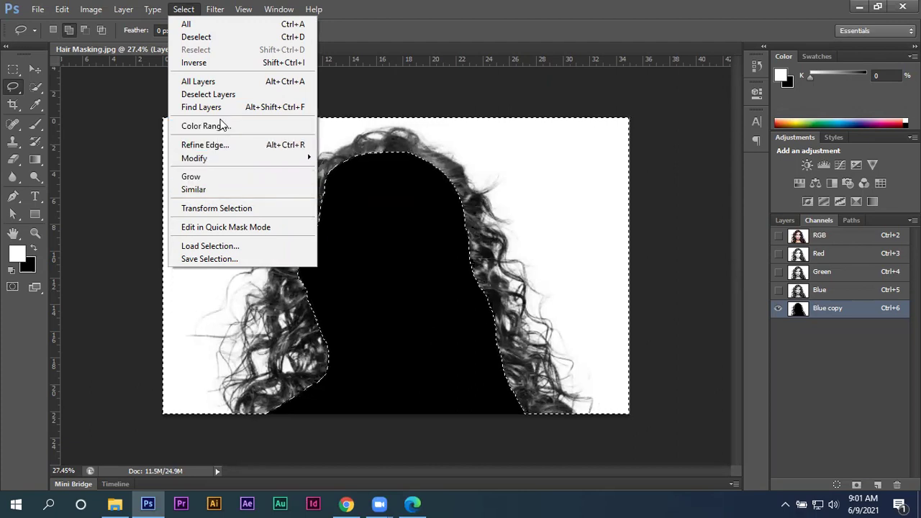
click(352, 10)
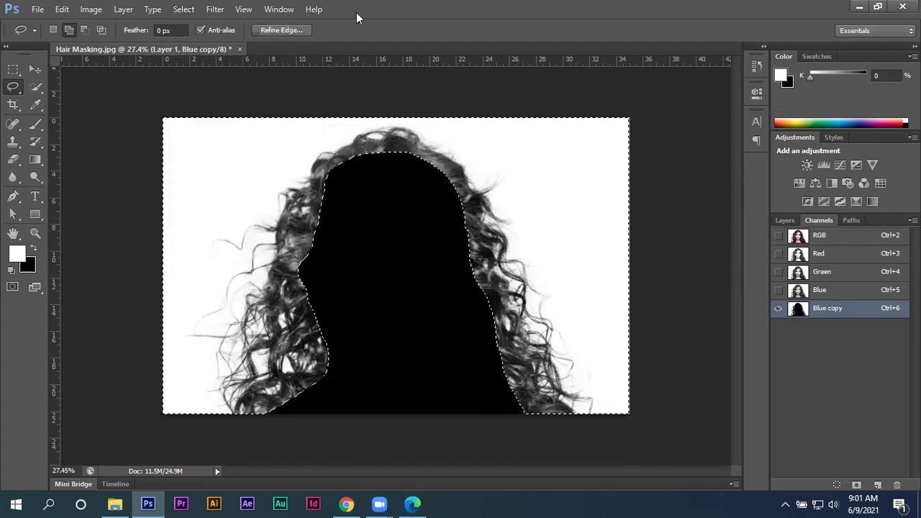
click(91, 10)
mouse_move(110, 43)
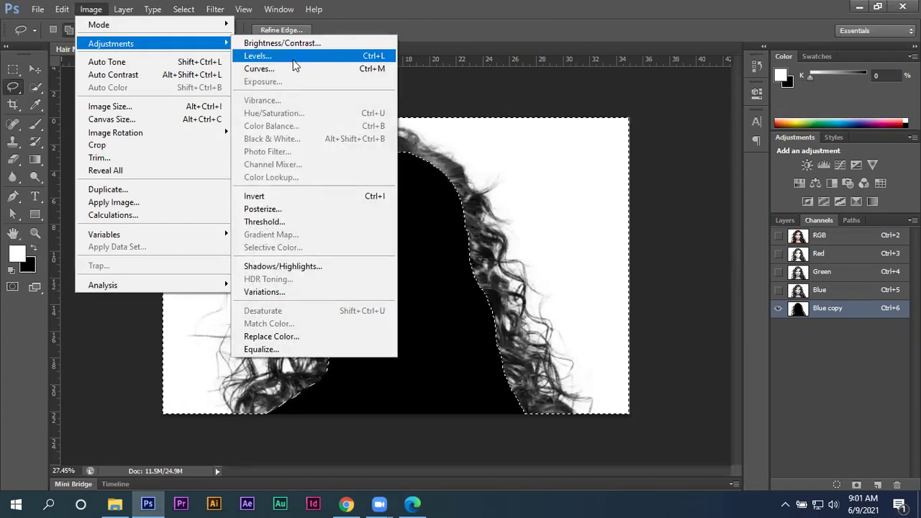
Apply Levels to the Blue copy channel with the black input raised to about 43
click(293, 60)
click(484, 91)
drag(461, 84, 708, 74)
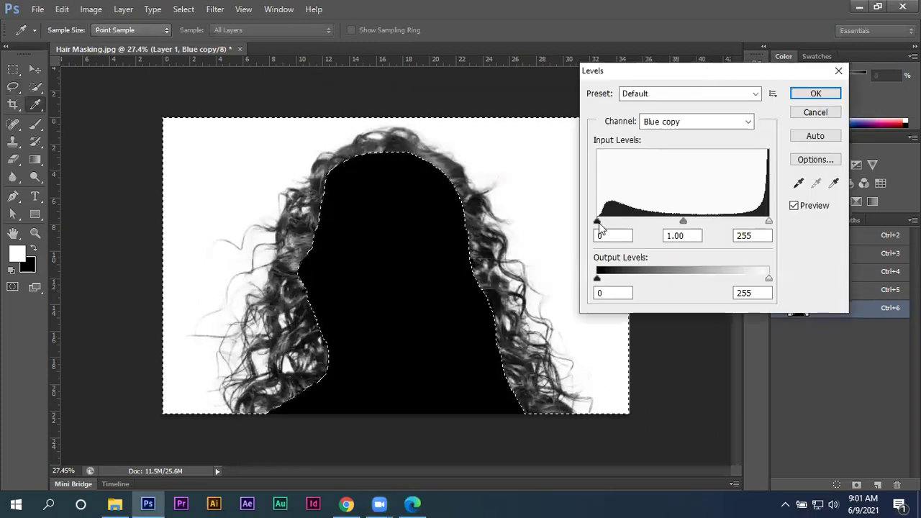
drag(598, 222, 622, 222)
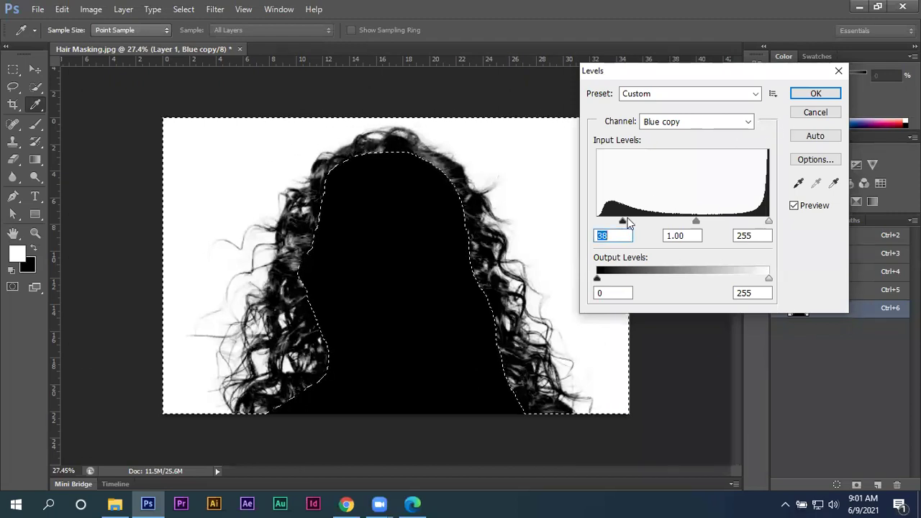
drag(623, 221, 627, 221)
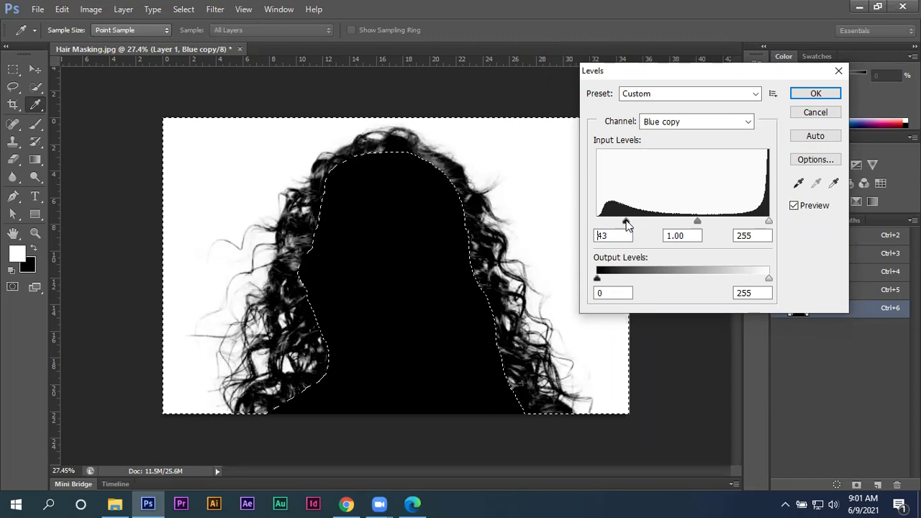
mouse_move(628, 225)
mouse_down()
mouse_move(775, 221)
mouse_move(627, 222)
mouse_up()
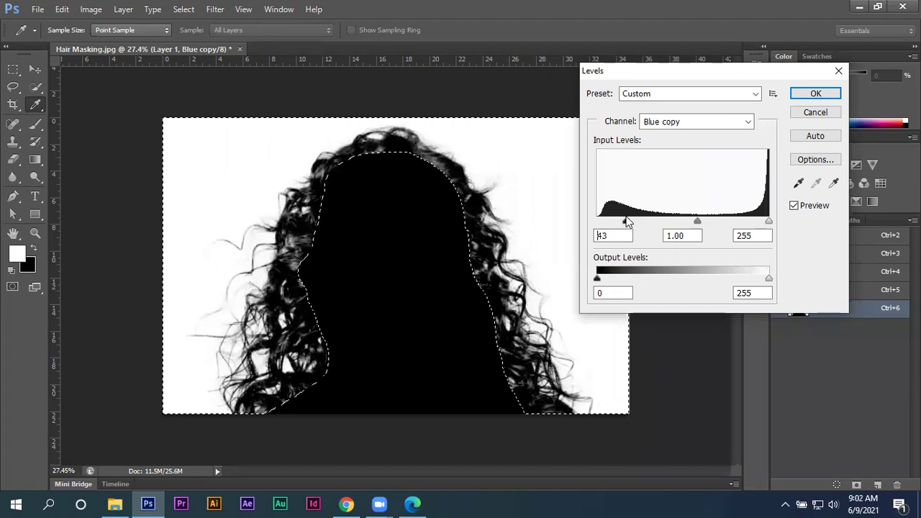
click(816, 93)
Deselect and invert the Blue copy channel so the hair shows white on black
key(l)
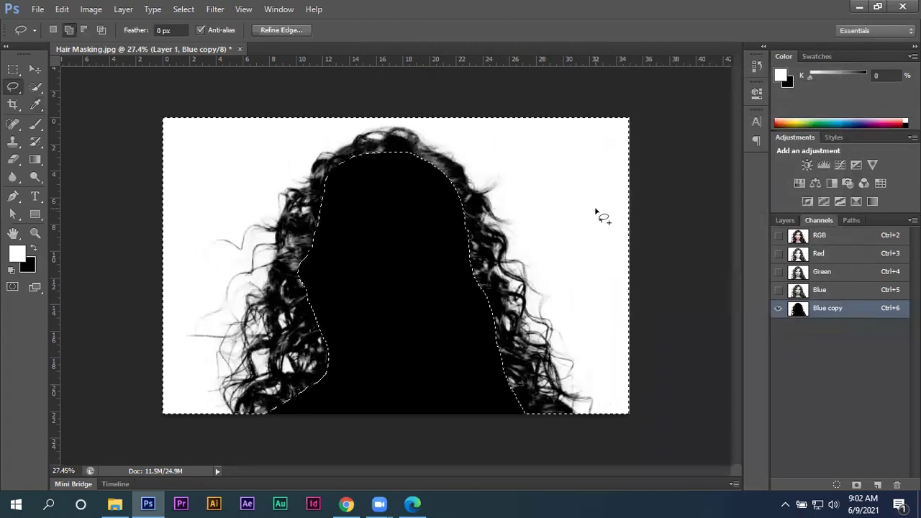
key(ctrl+d)
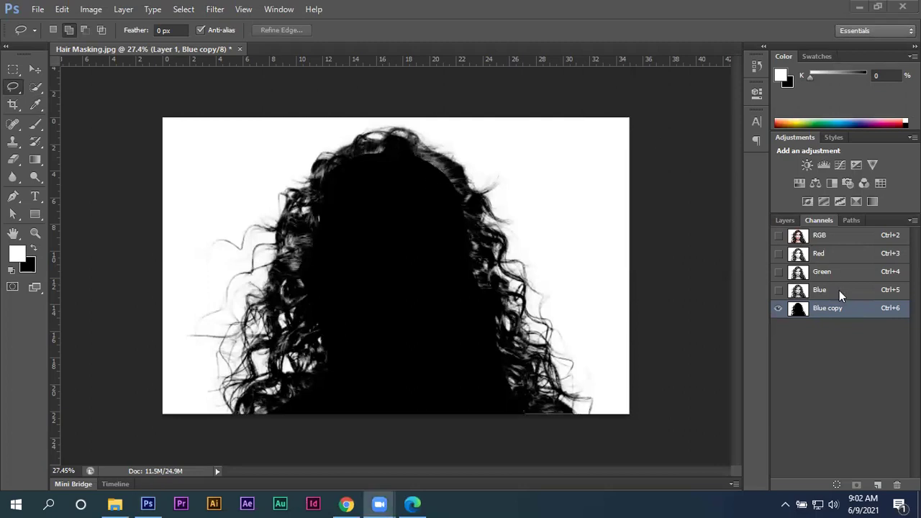
click(79, 10)
click(281, 195)
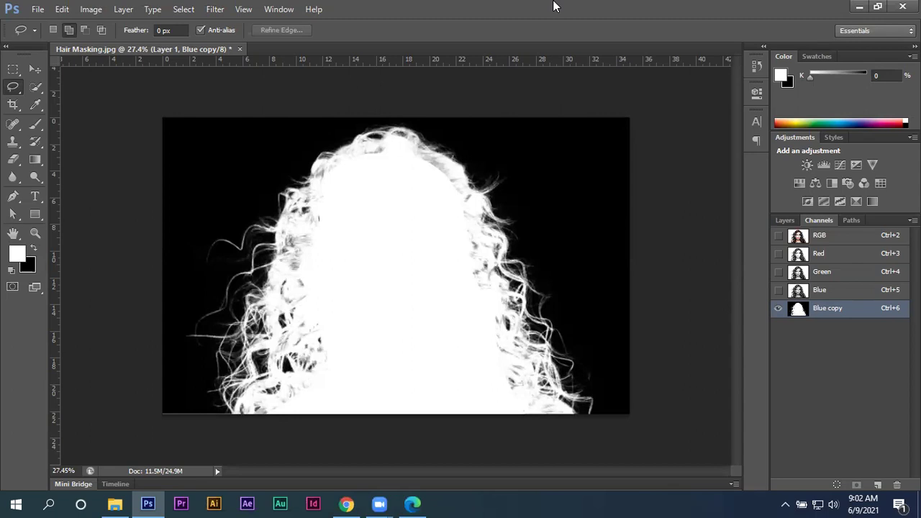
Select the Brush tool with a soft 35 px tip at 0% hardness
scroll(302, 248, up, 4)
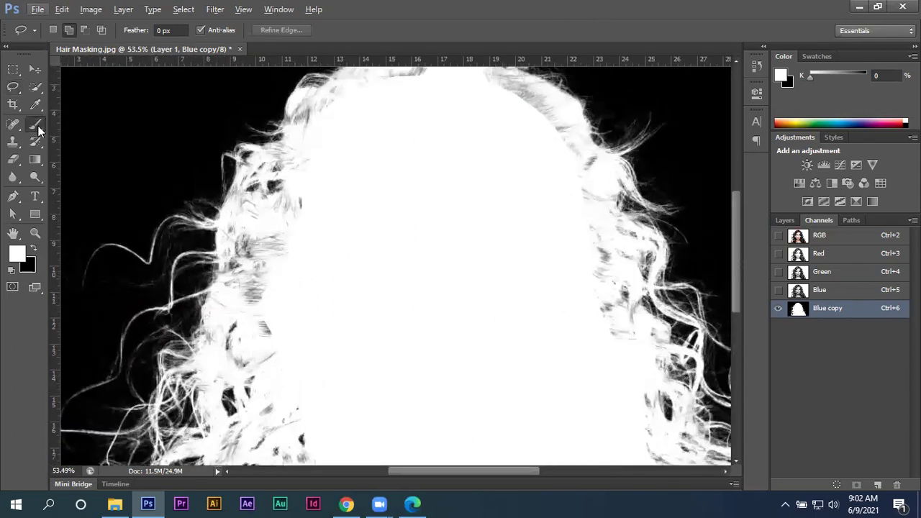
click(36, 125)
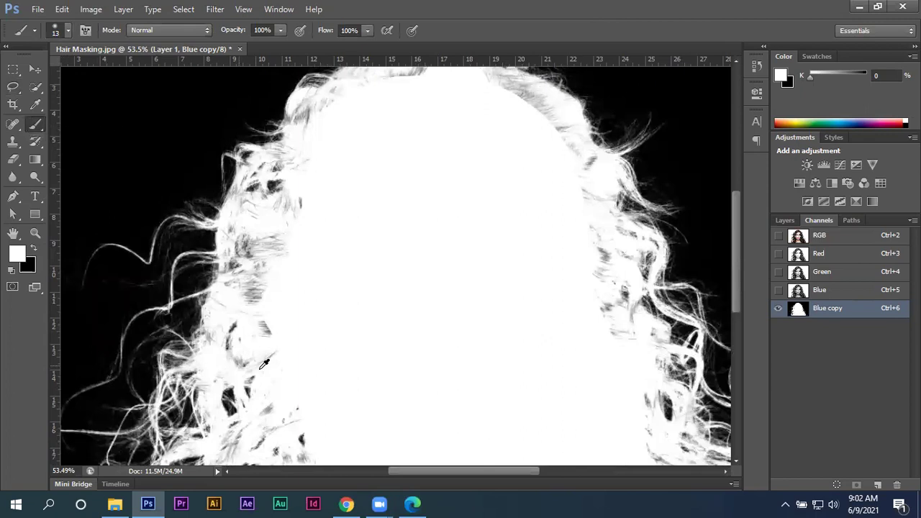
scroll(264, 365, up, 2)
drag(315, 277, 298, 153)
scroll(242, 409, up, 2)
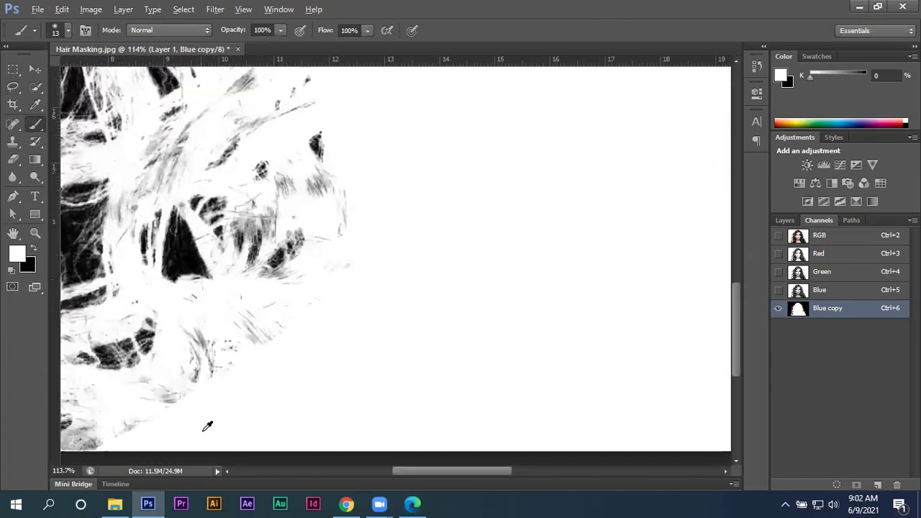
scroll(384, 321, down, 3)
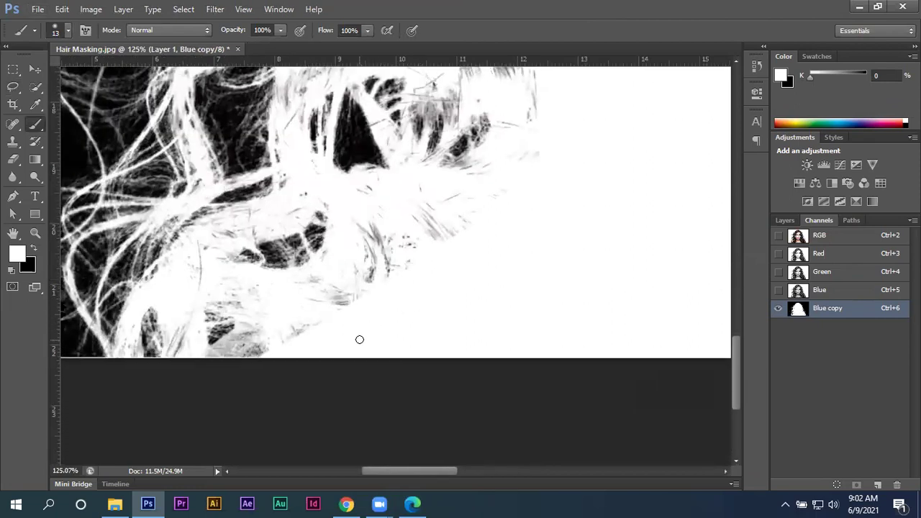
click(58, 34)
click(300, 335)
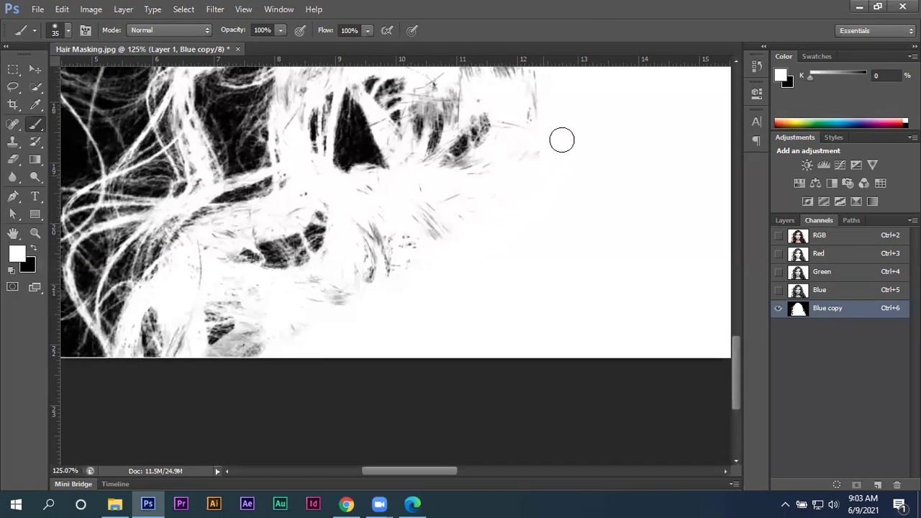
Brush the inner hair white while working up along the hair edge to the top
scroll(511, 267, up, 1)
scroll(508, 270, up, 1)
scroll(494, 288, up, 1)
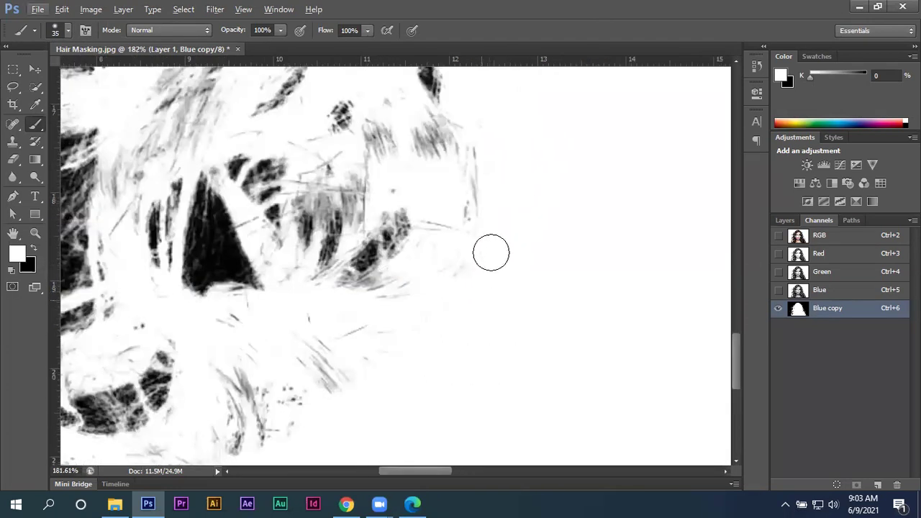
drag(491, 154, 491, 309)
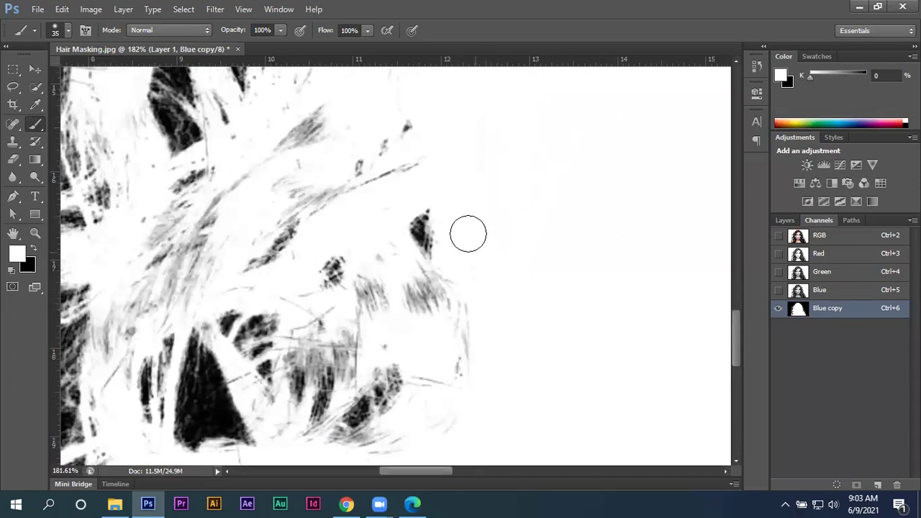
drag(427, 129, 438, 285)
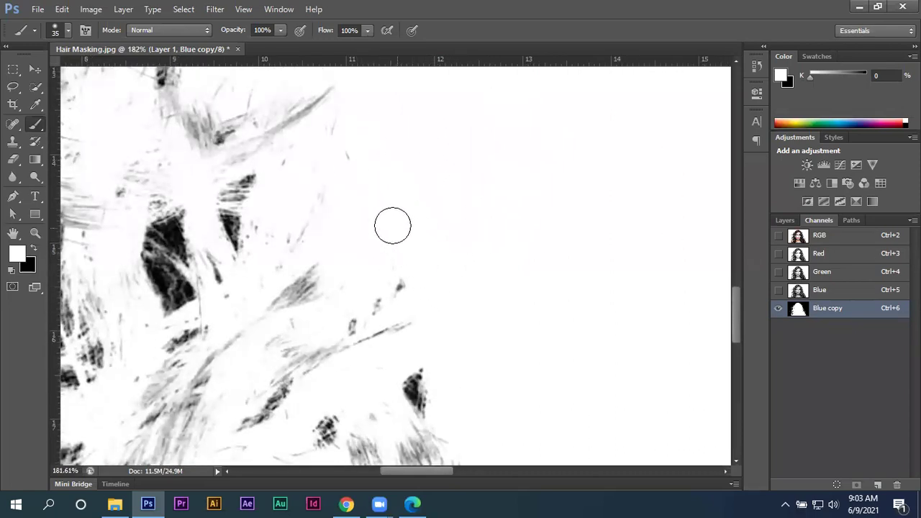
drag(417, 248, 463, 292)
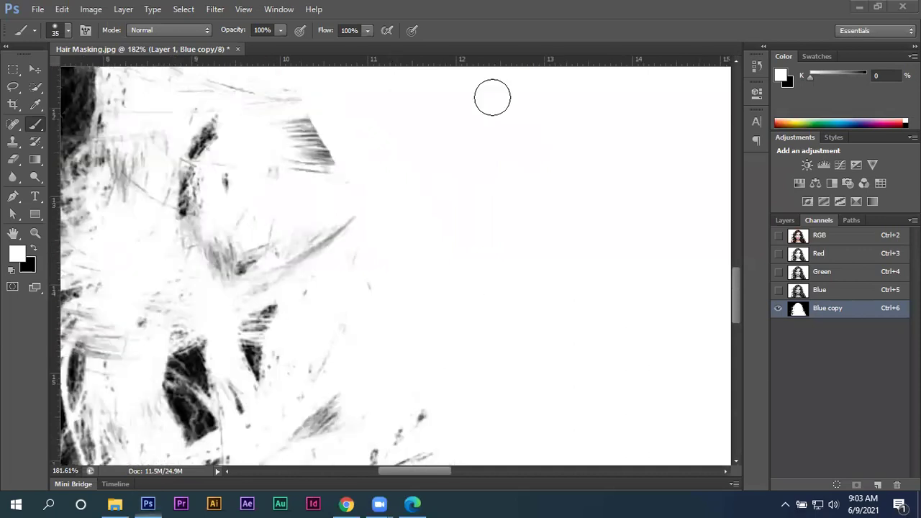
drag(492, 96, 421, 272)
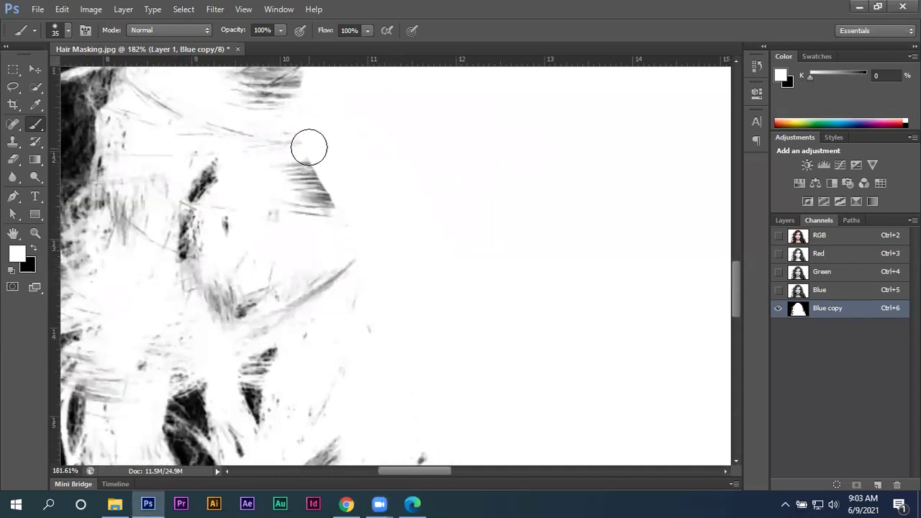
drag(374, 144, 407, 226)
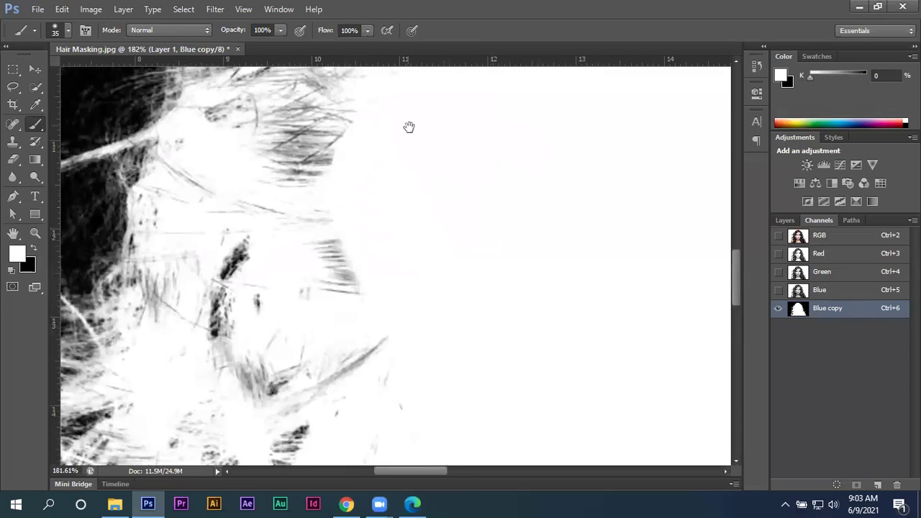
drag(410, 128, 349, 292)
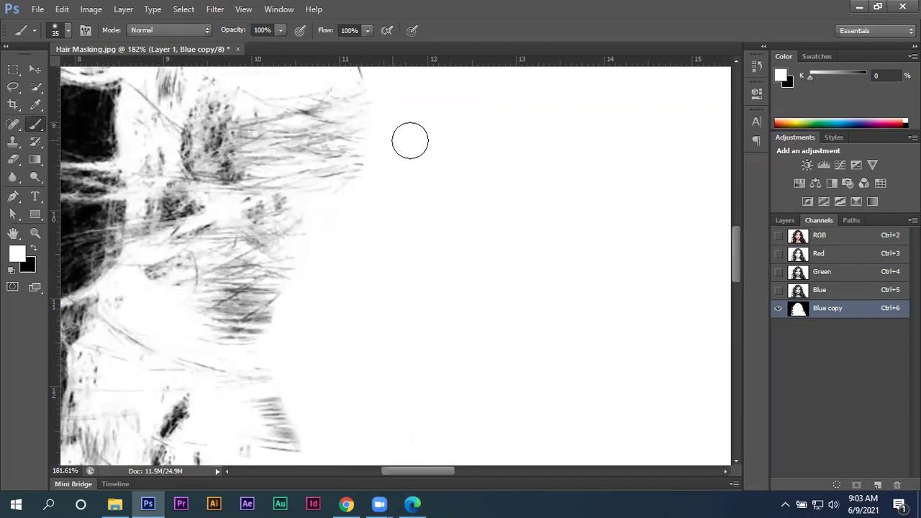
drag(409, 138, 388, 320)
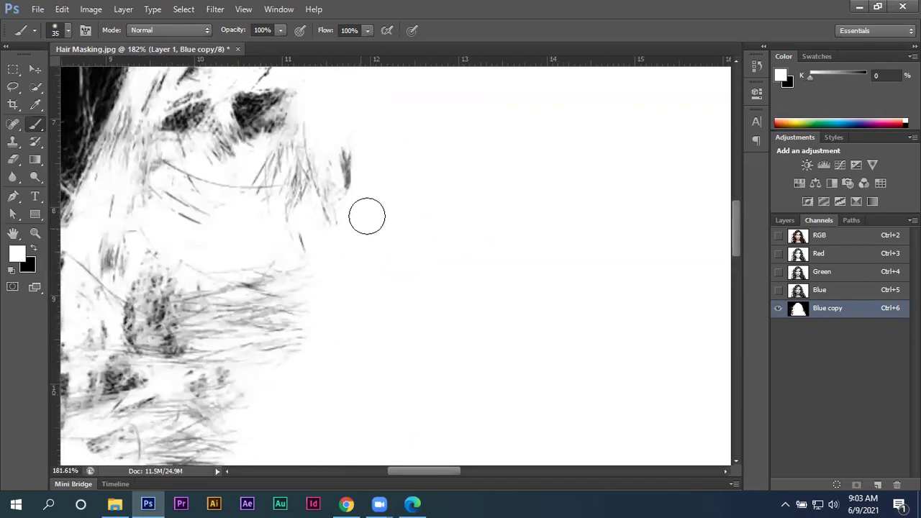
drag(400, 164, 354, 336)
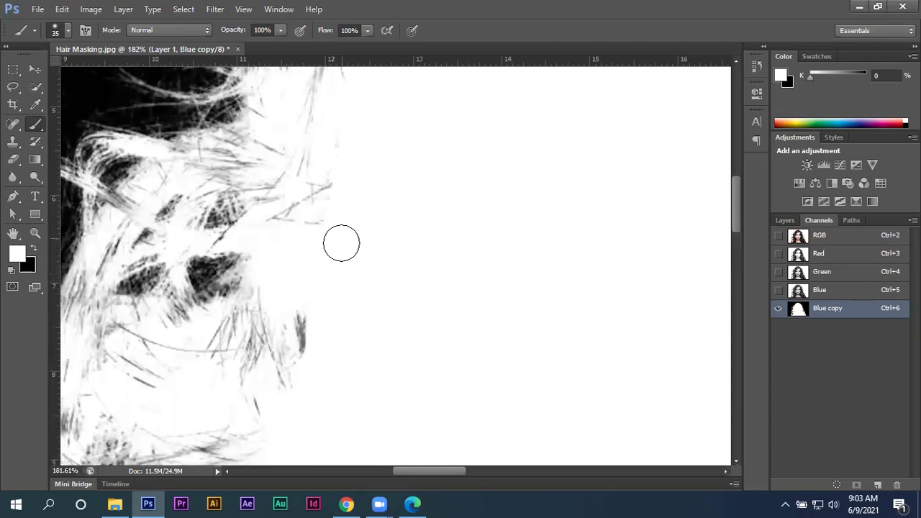
drag(352, 209, 350, 331)
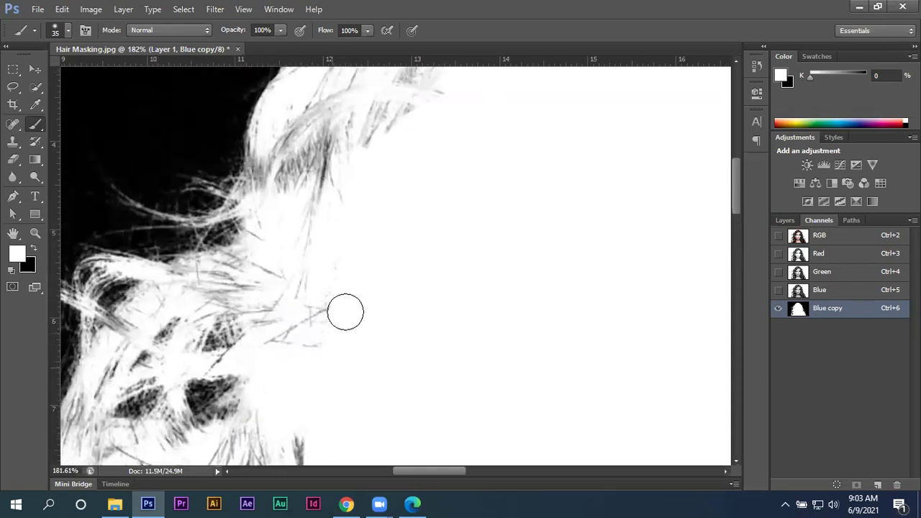
drag(350, 269, 331, 294)
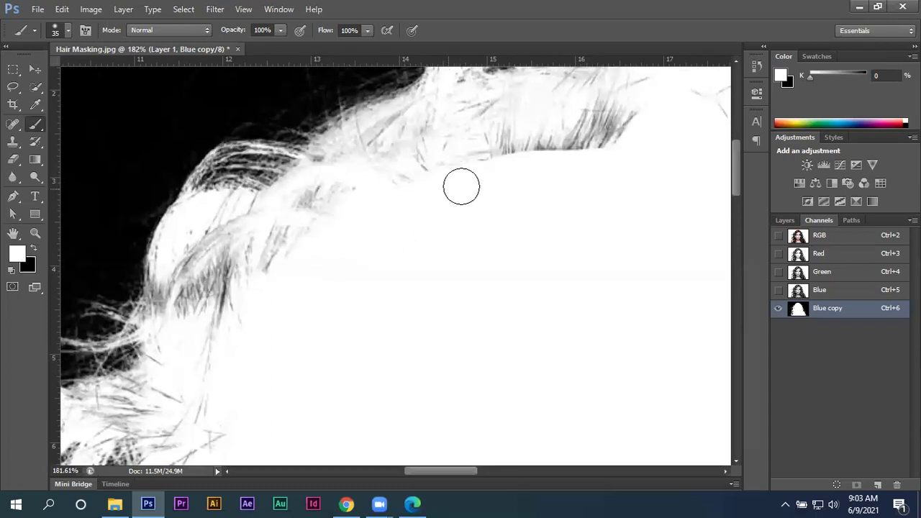
scroll(453, 245, down, 1)
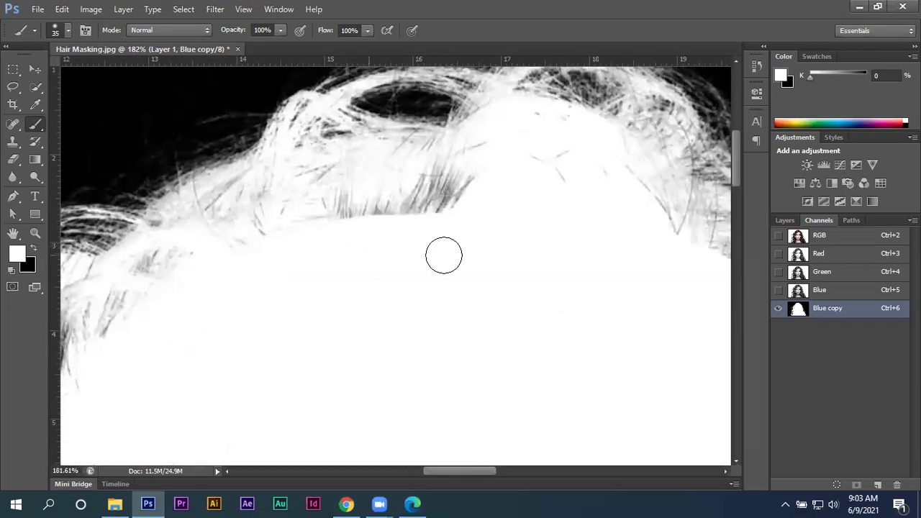
Whiten grey strands along the hairline and down the right hair edge
scroll(396, 251, up, 3)
drag(332, 239, 362, 231)
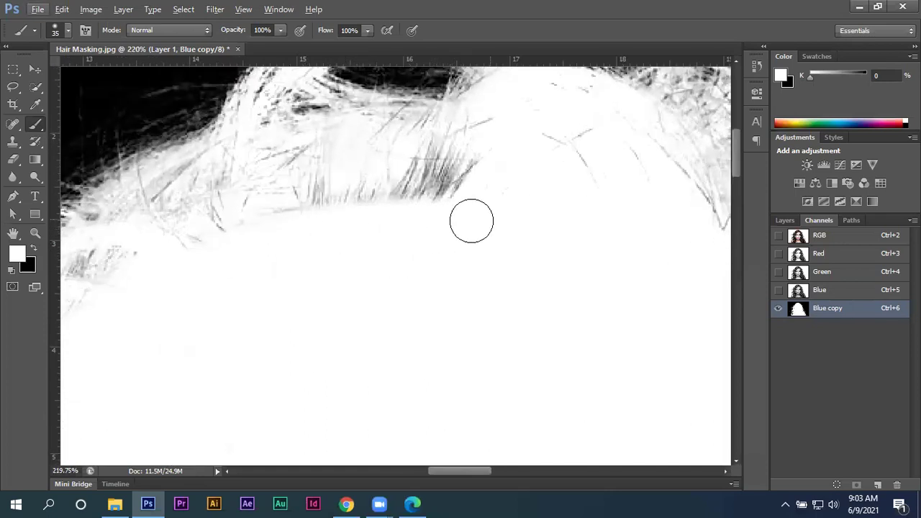
drag(572, 244, 381, 247)
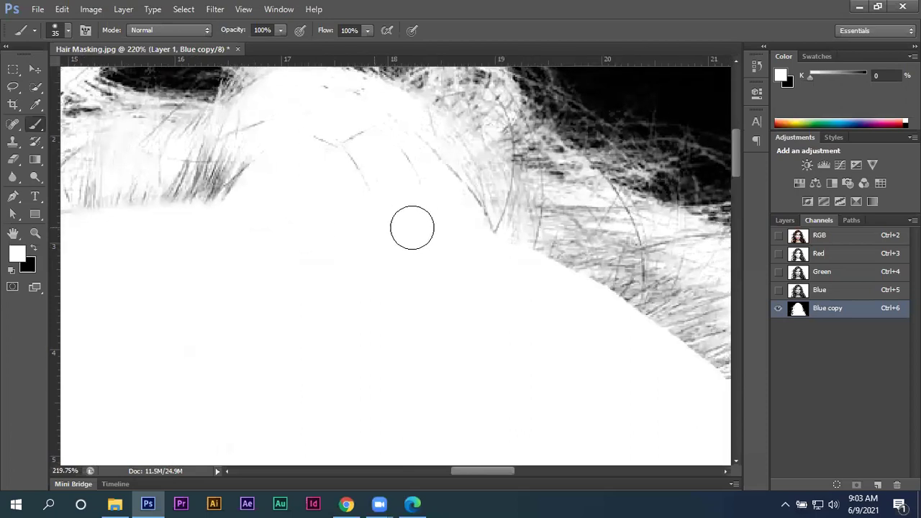
drag(539, 314, 211, 196)
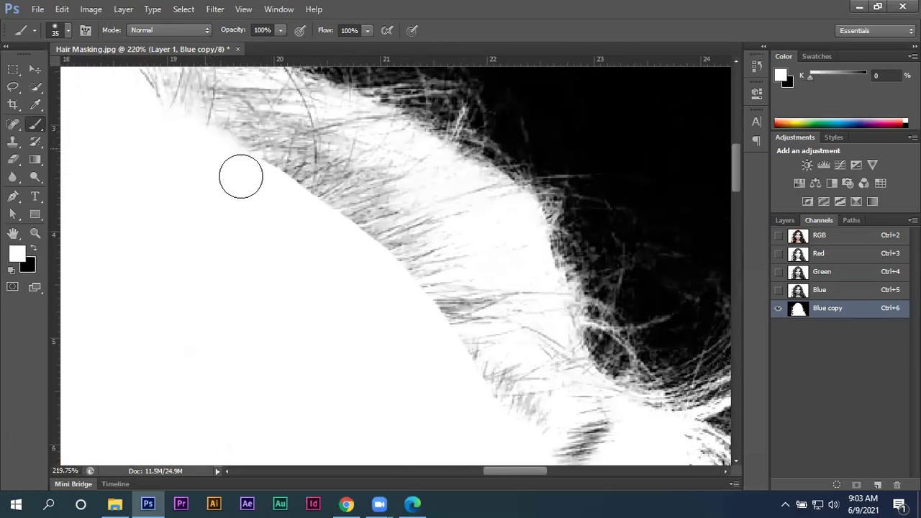
drag(269, 195, 249, 171)
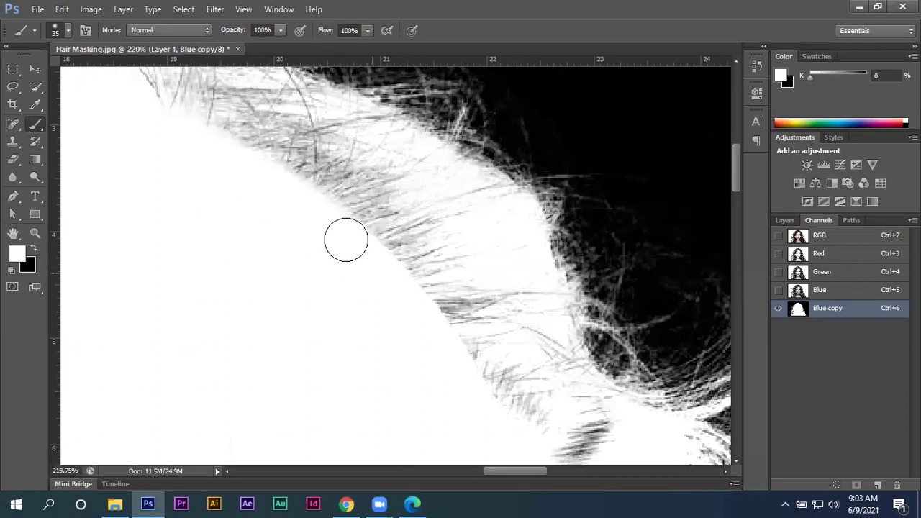
drag(415, 336, 315, 219)
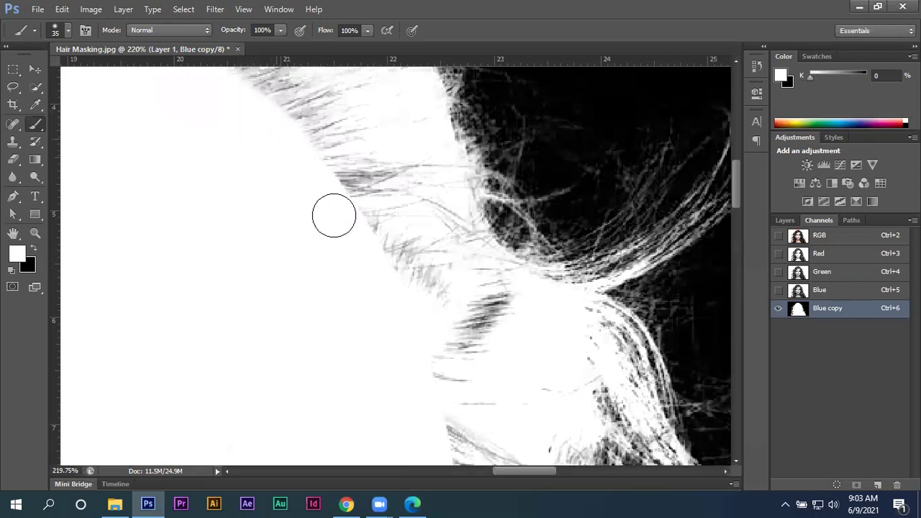
drag(289, 158, 331, 201)
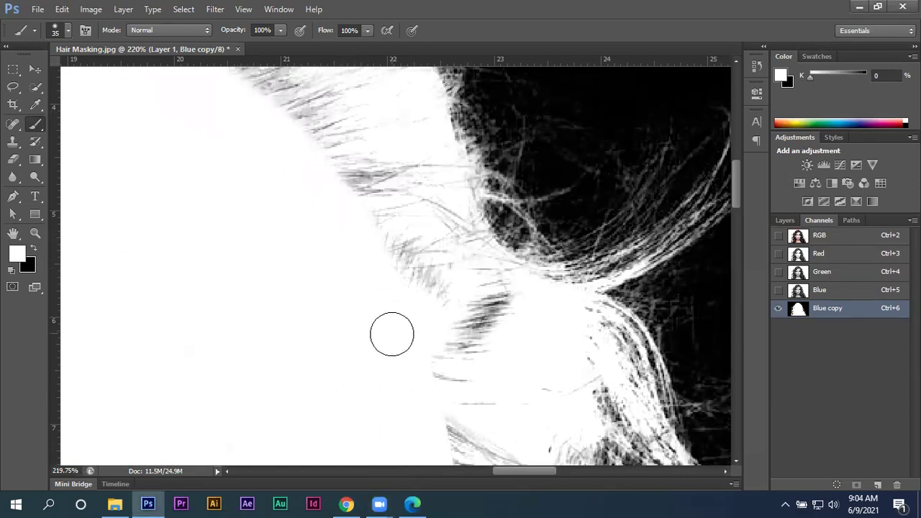
drag(392, 335, 370, 253)
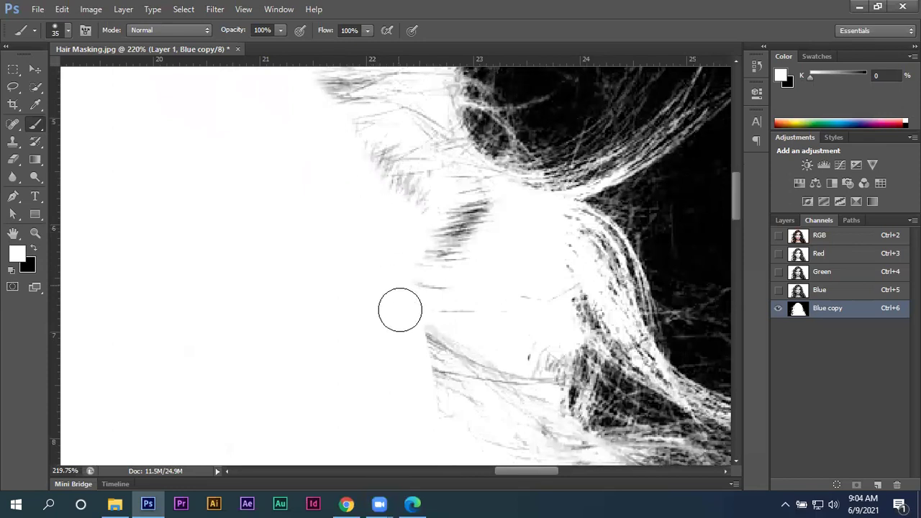
drag(411, 384, 410, 228)
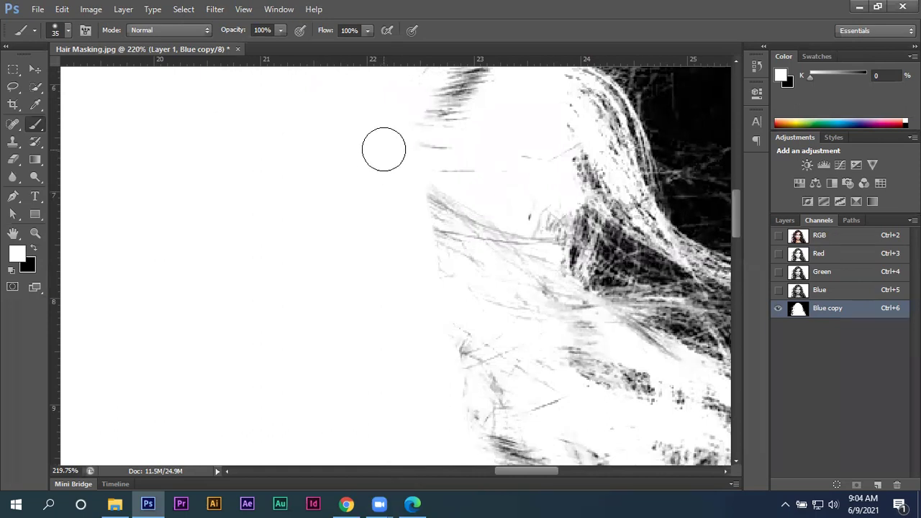
drag(393, 175, 410, 233)
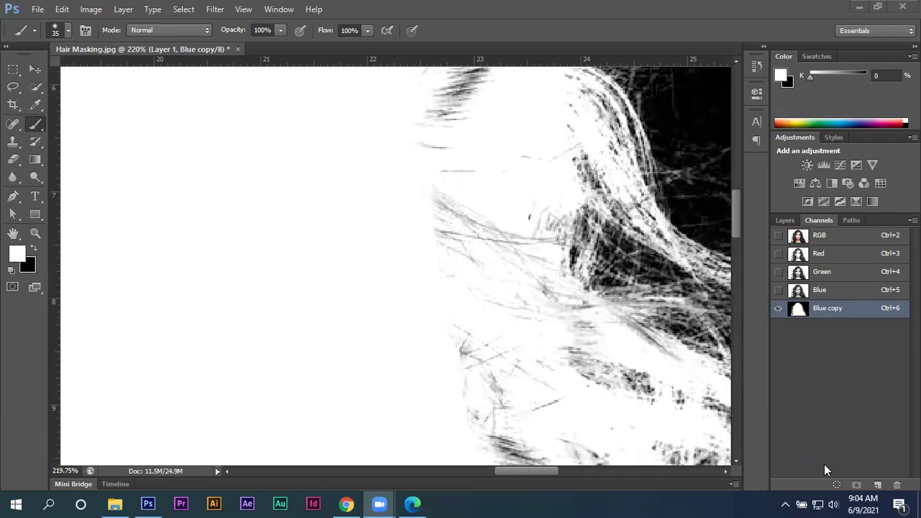
Brush grey patches white along the lower-right inner hair edge down to the image bottom
scroll(490, 367, down, 1)
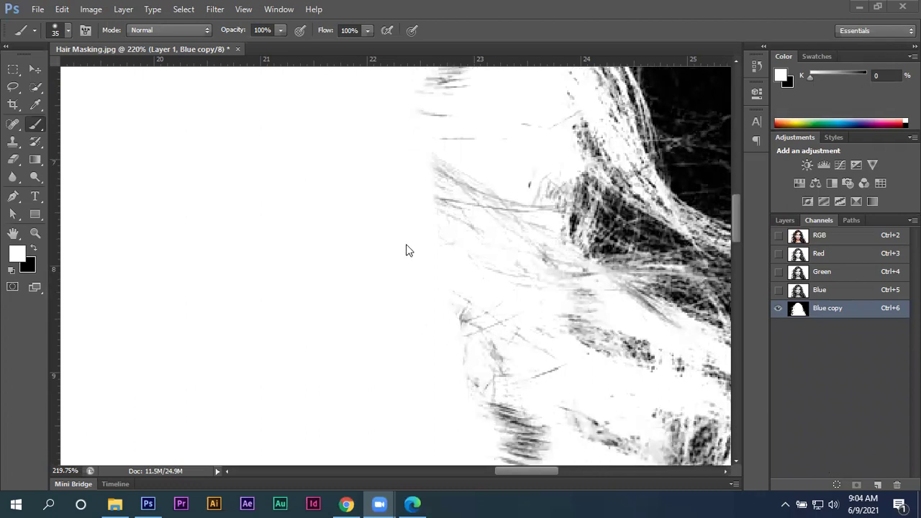
click(407, 251)
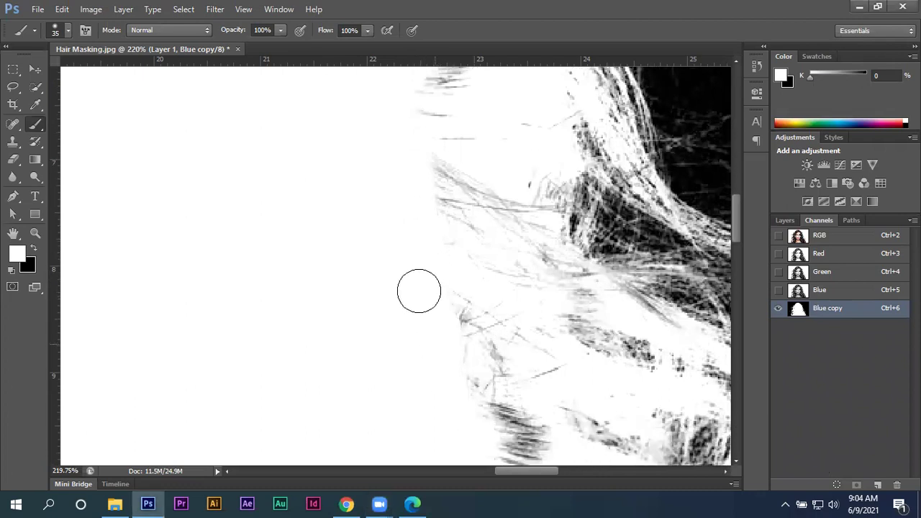
drag(443, 355, 407, 154)
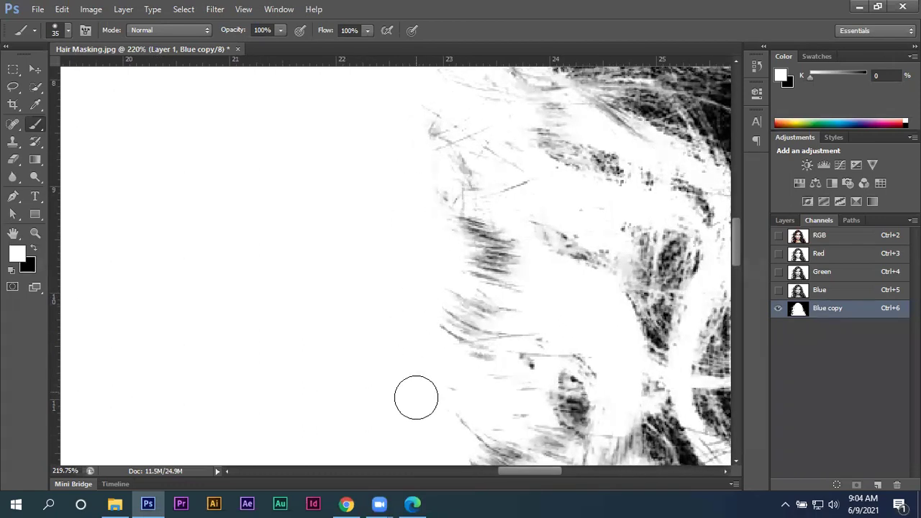
drag(415, 397, 367, 212)
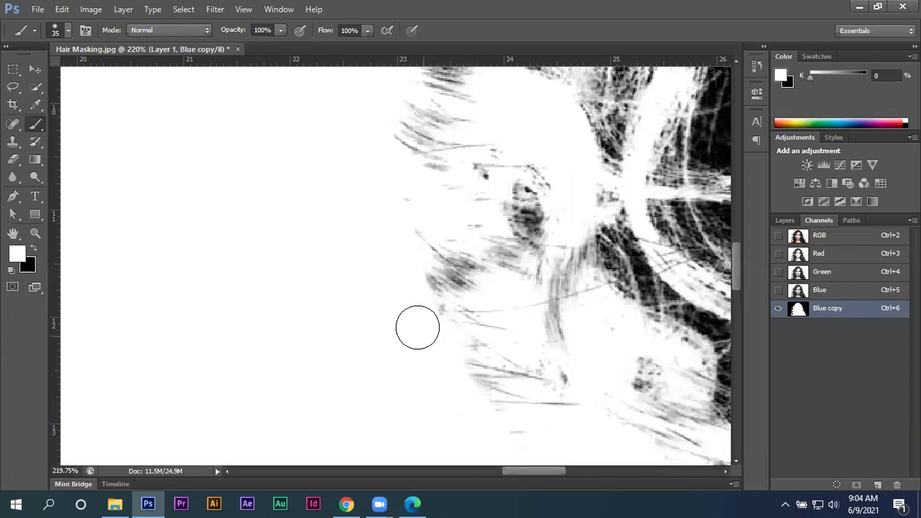
drag(482, 441, 273, 249)
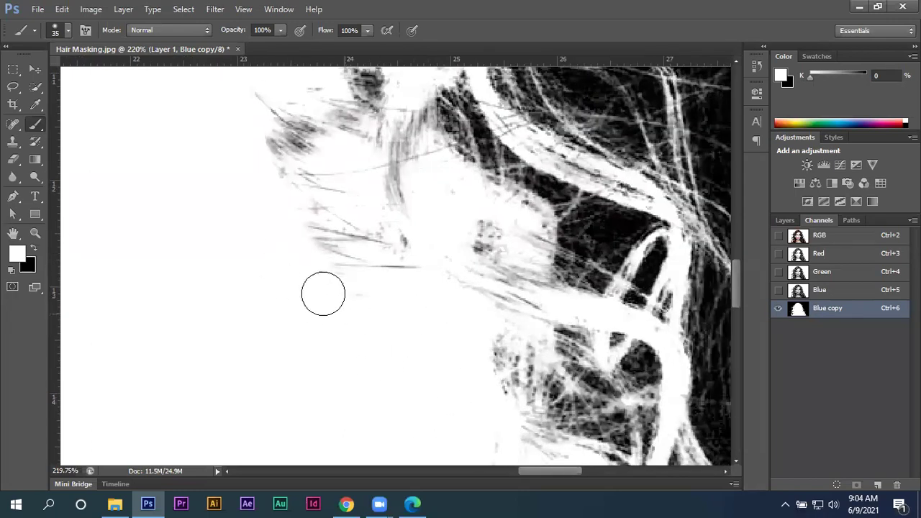
drag(370, 305, 415, 177)
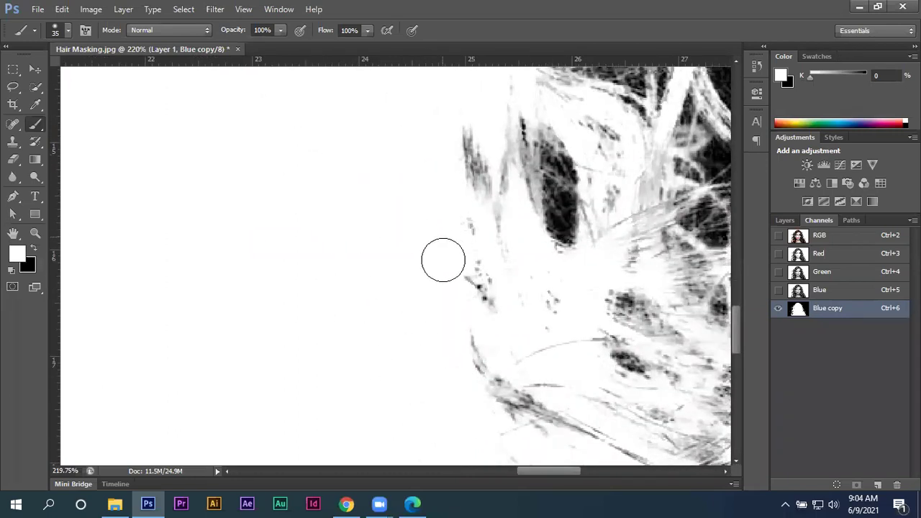
drag(444, 333, 379, 214)
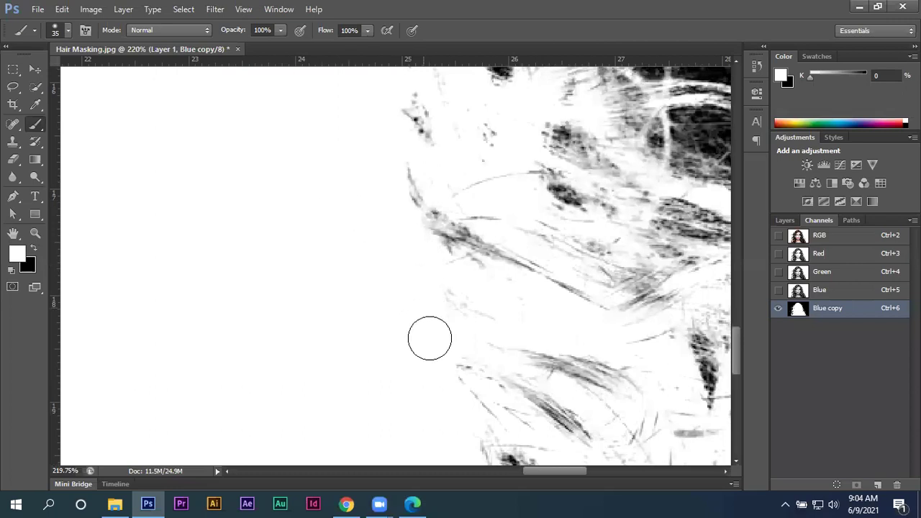
drag(423, 301, 391, 171)
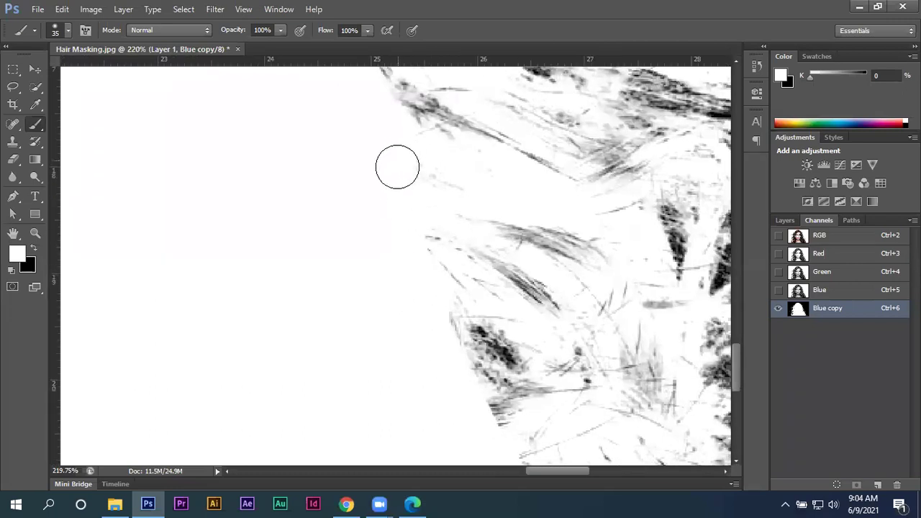
drag(458, 401, 353, 208)
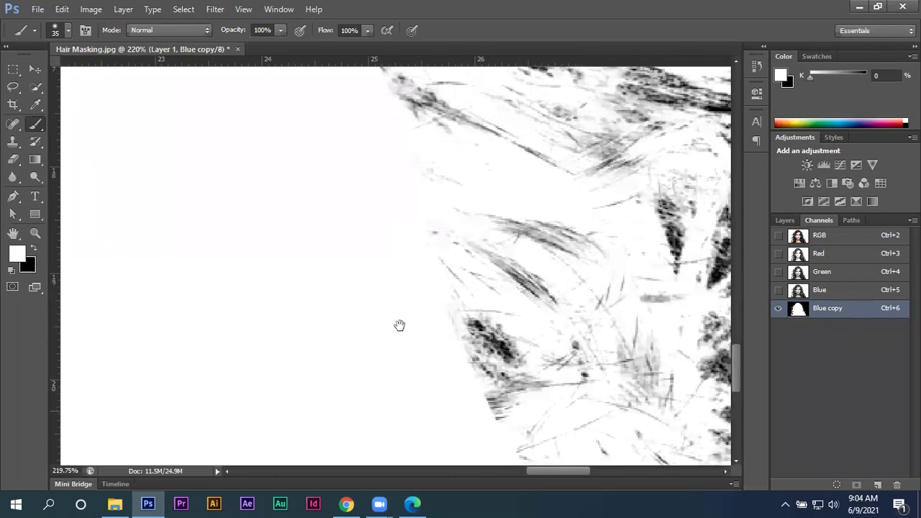
drag(436, 345, 379, 272)
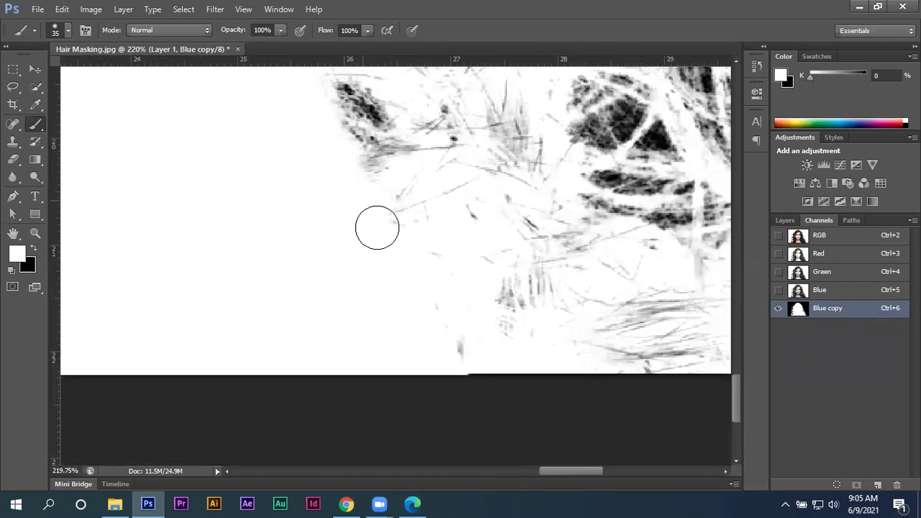
alt+scroll(571, 378, down, 1)
alt+scroll(576, 376, down, 3)
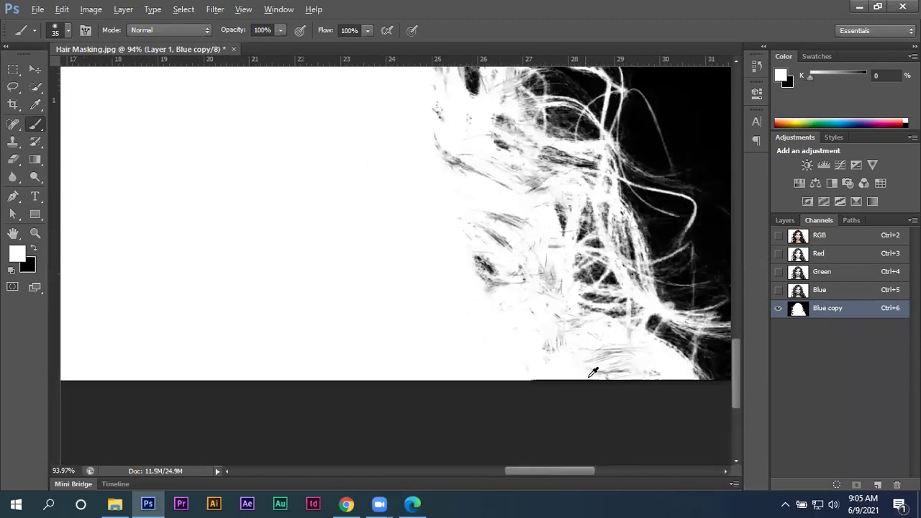
alt+scroll(593, 371, down, 2)
alt+scroll(568, 365, down, 1)
alt+scroll(518, 356, down, 2)
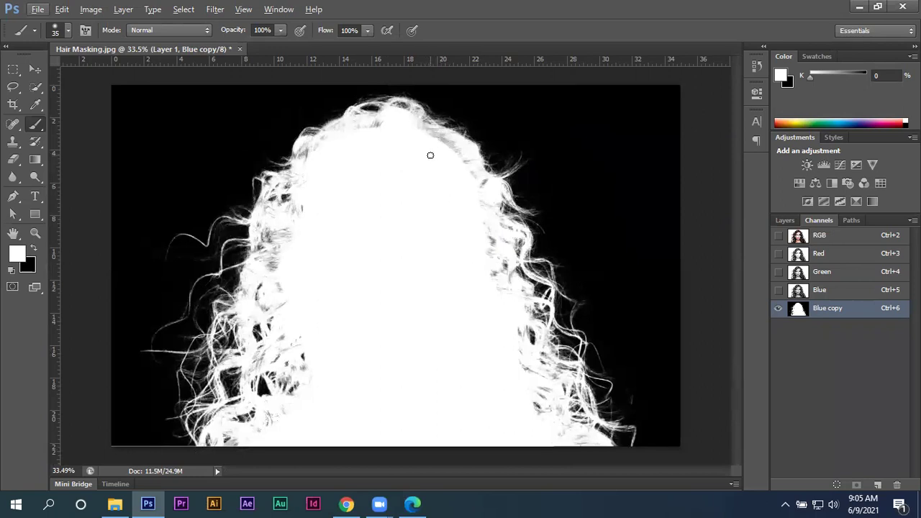
alt+scroll(430, 155, up, 2)
alt+scroll(453, 117, up, 2)
alt+scroll(453, 117, up, 1)
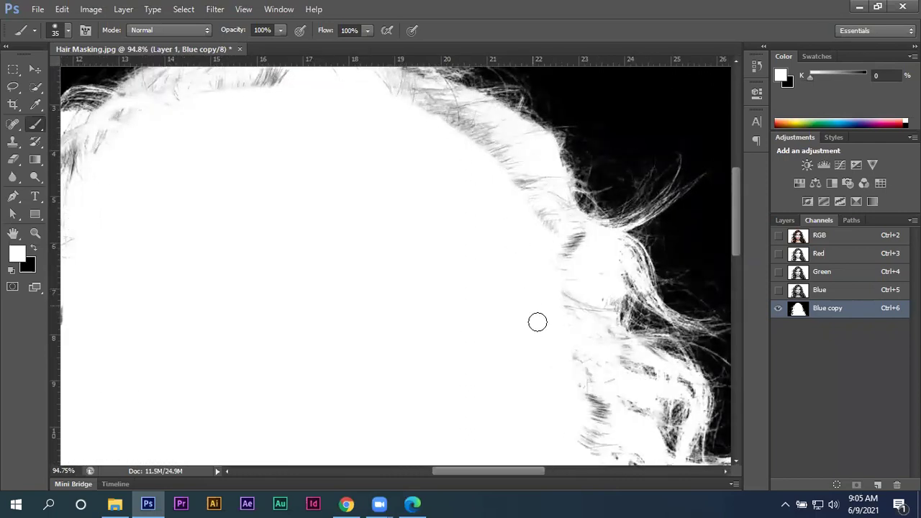
scroll(507, 311, up, 1)
scroll(496, 288, up, 1)
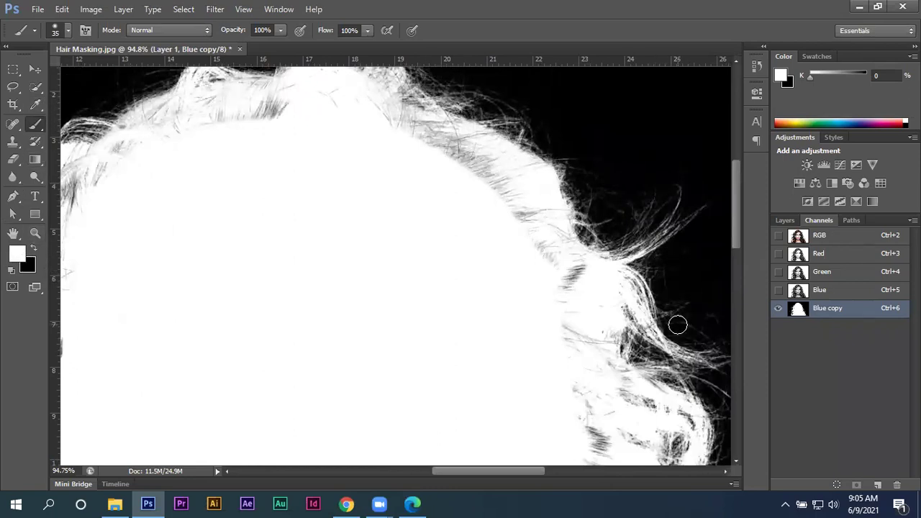
scroll(594, 300, down, 2)
scroll(617, 273, down, 2)
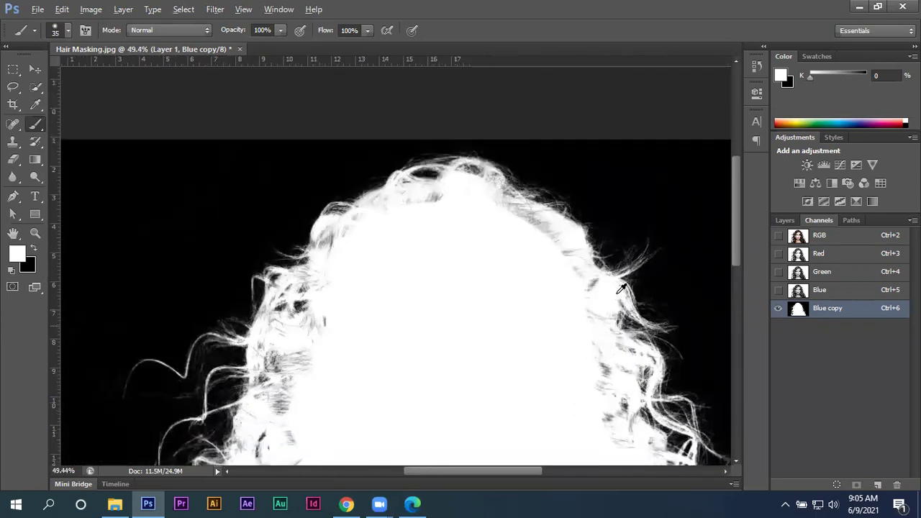
scroll(583, 273, down, 2)
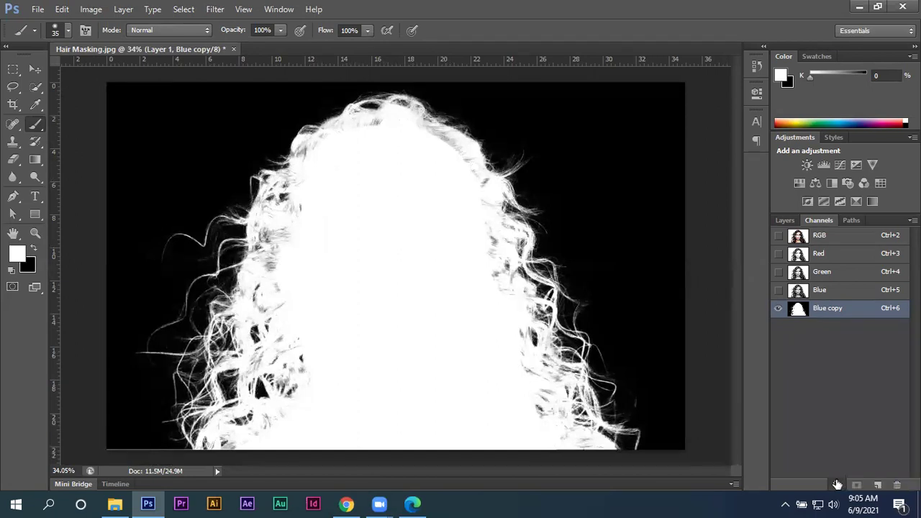
Load Blue copy as a selection and add it as a layer mask on Layer 1
click(836, 485)
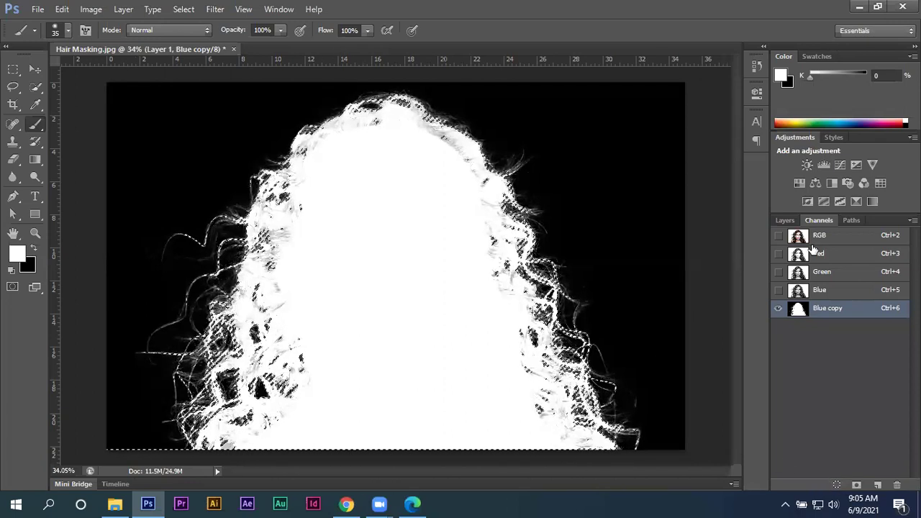
click(783, 220)
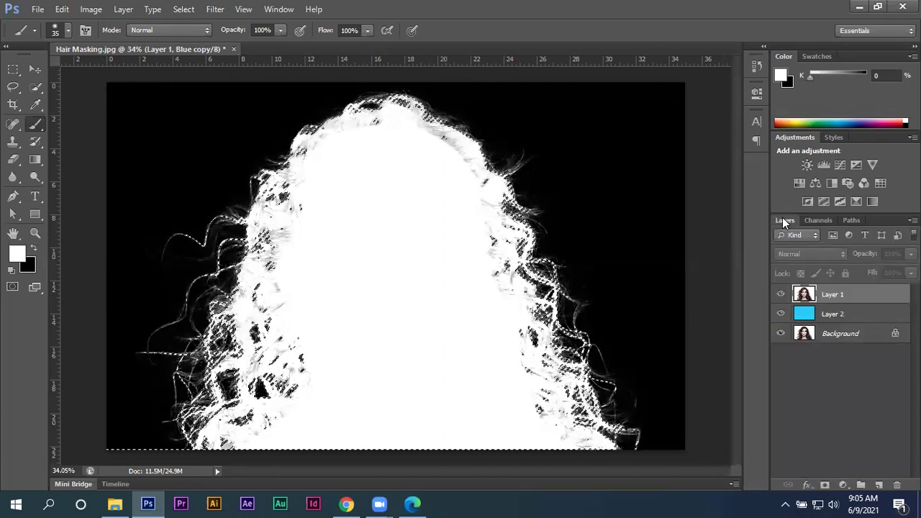
click(837, 299)
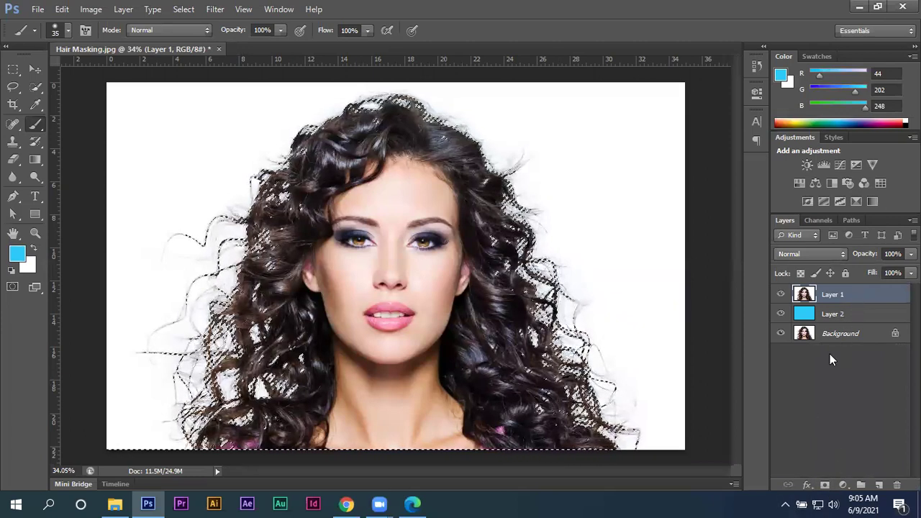
click(826, 486)
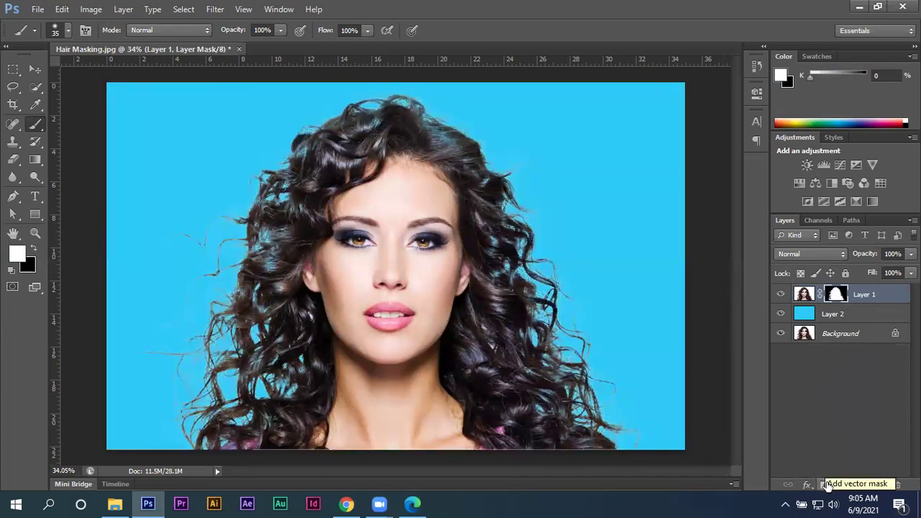
Zoom out, zoom in on the top-right hair, and enlarge the brush for mask touch-ups
key(ctrl+minus)
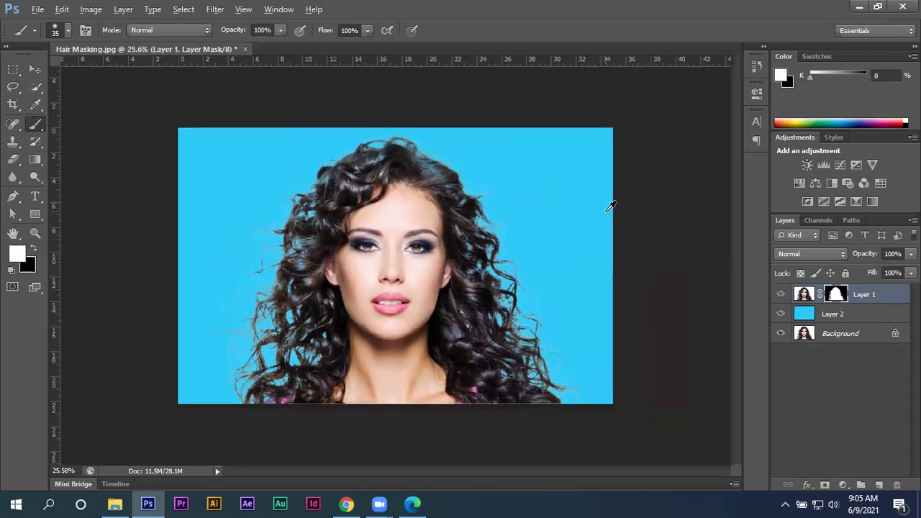
scroll(609, 207, down, 1)
scroll(468, 181, up, 1)
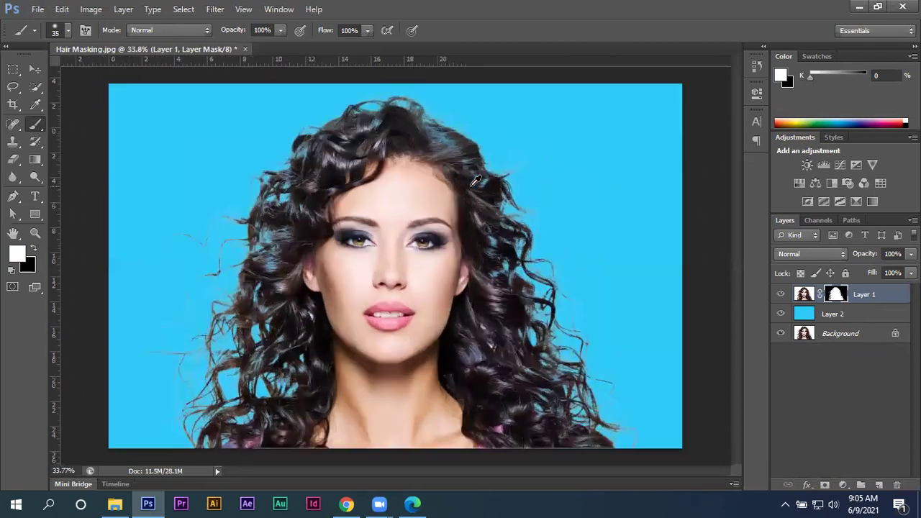
scroll(468, 180, up, 1)
scroll(468, 180, up, 1)
scroll(468, 181, up, 1)
scroll(468, 184, up, 1)
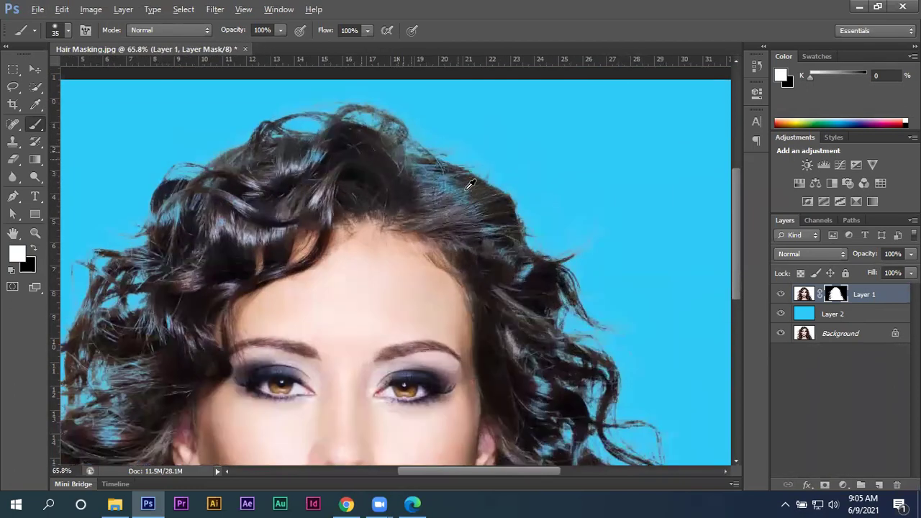
scroll(431, 187, up, 1)
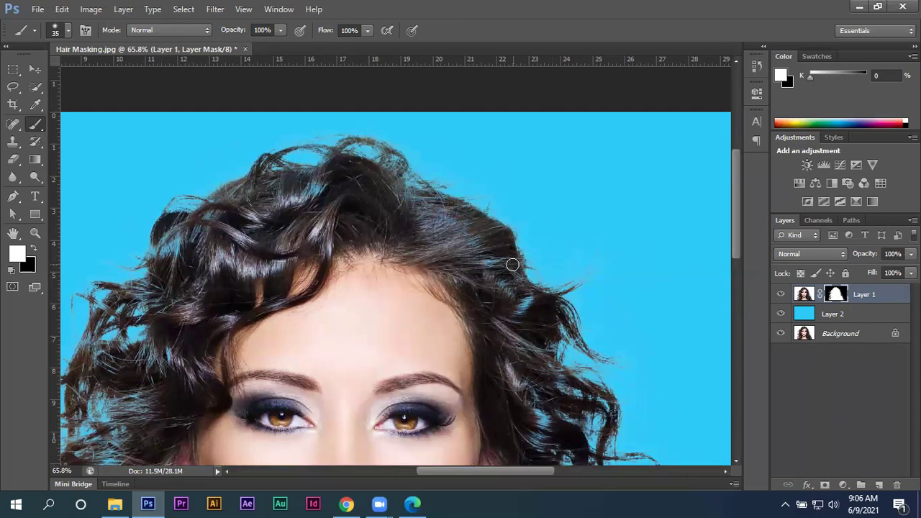
key(bracketright)
key(bracketright)
key(bracketright)
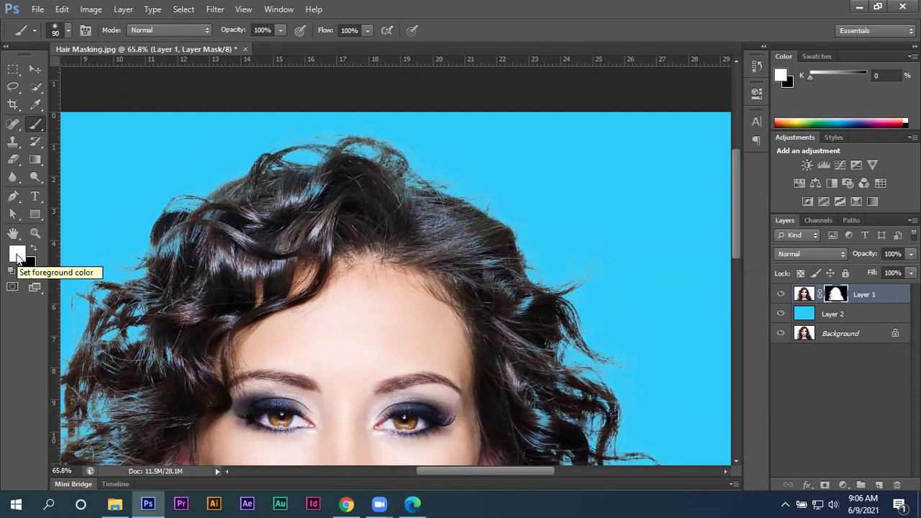
Enlarge the brush slightly more and zoom out over the masked portrait
key(bracketright)
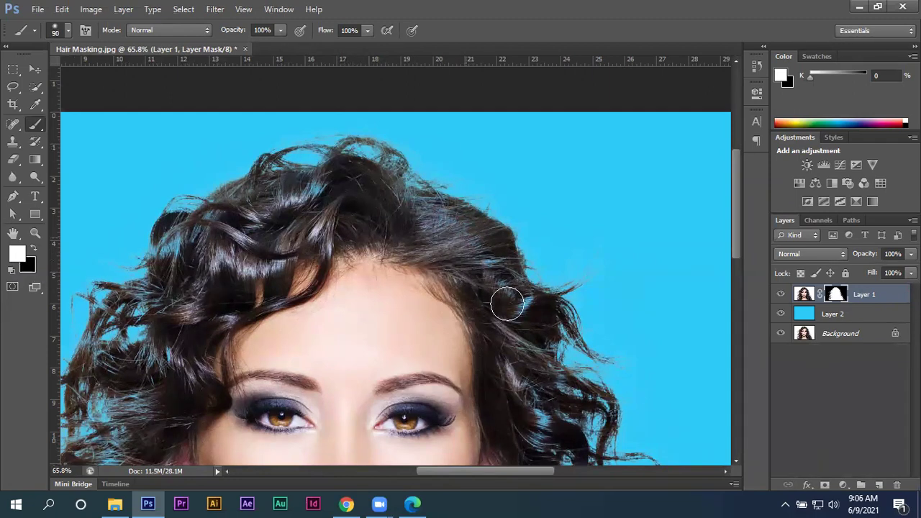
scroll(531, 360, down, 2)
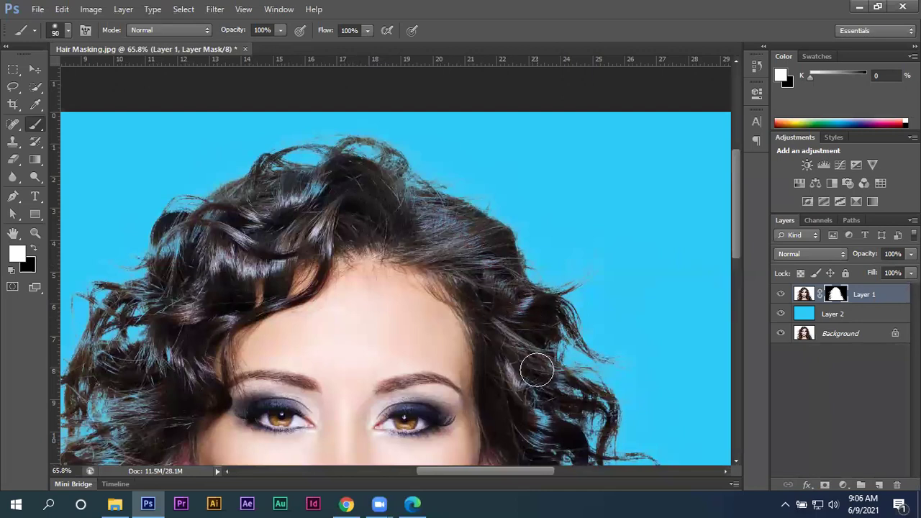
scroll(534, 364, down, 1)
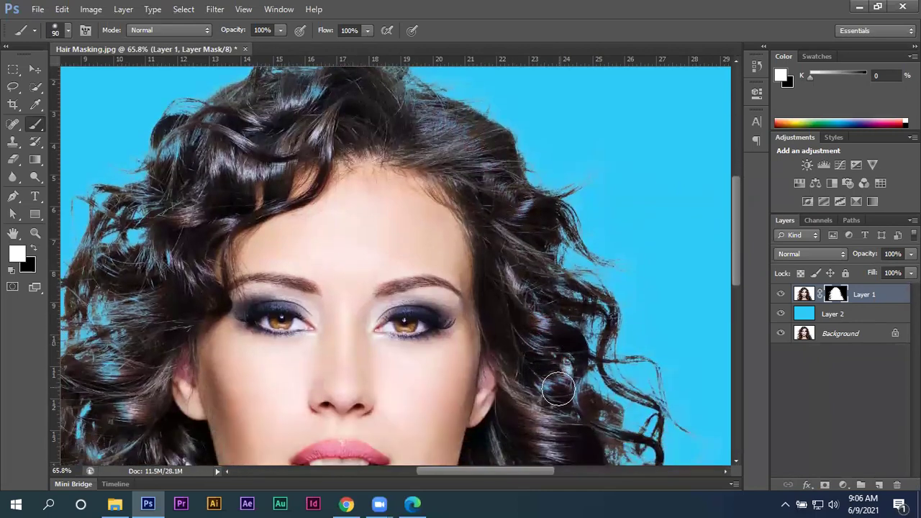
scroll(591, 393, down, 2)
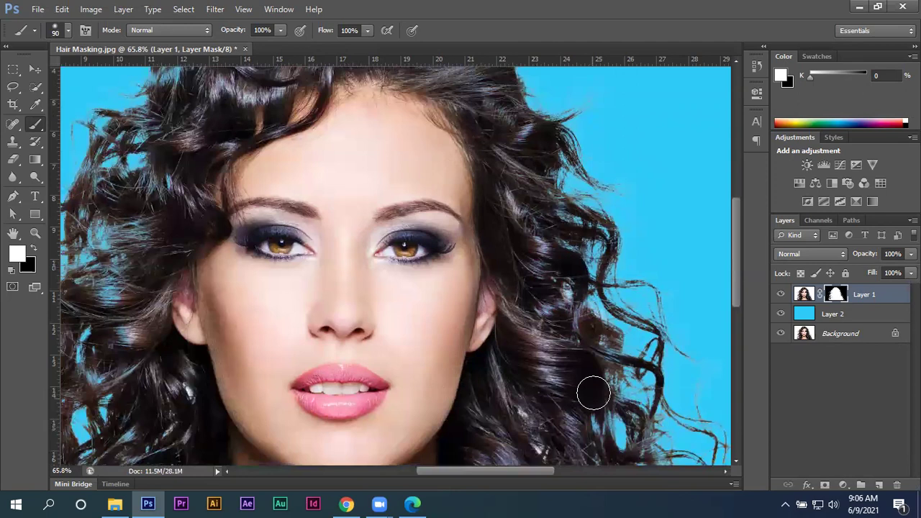
scroll(587, 381, down, 1)
scroll(568, 345, down, 1)
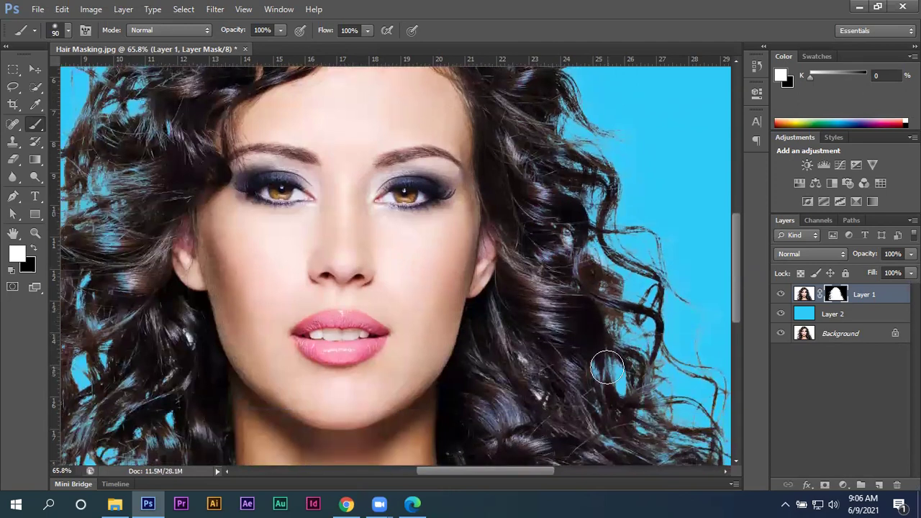
scroll(597, 392, down, 2)
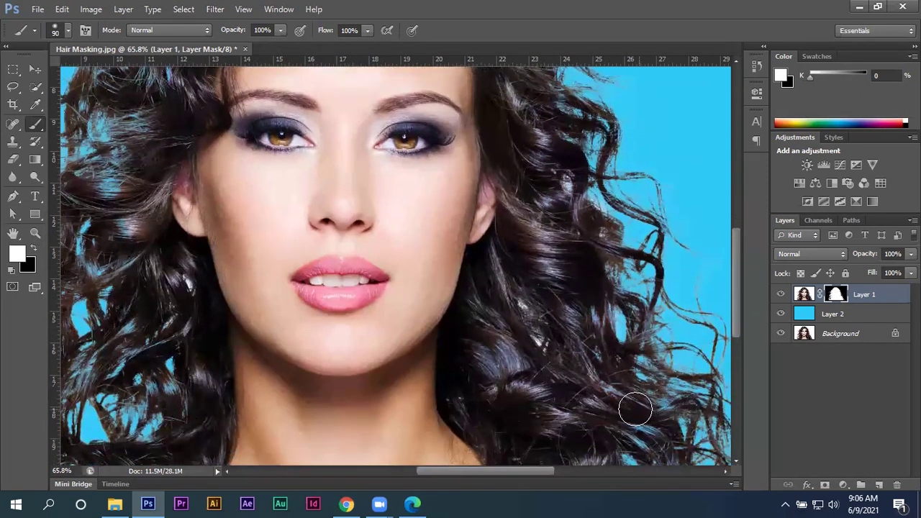
scroll(629, 407, down, 2)
scroll(625, 389, down, 1)
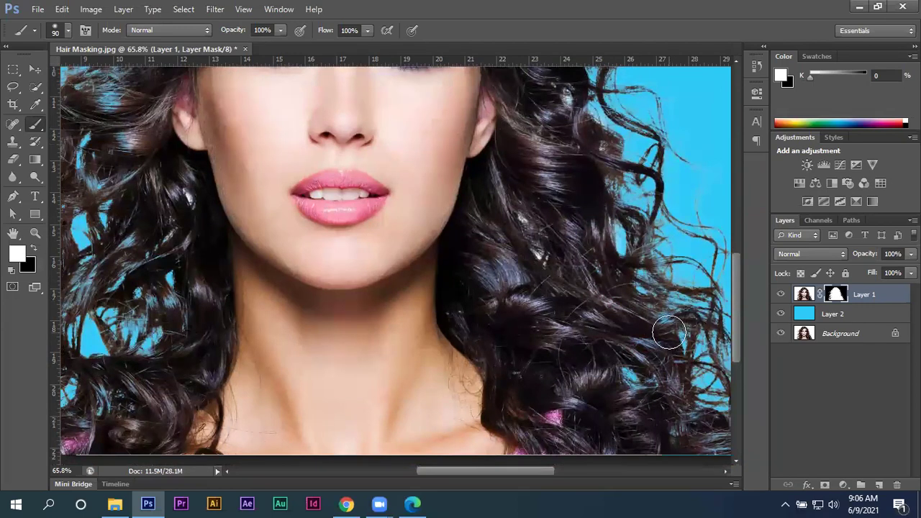
scroll(645, 343, down, 2)
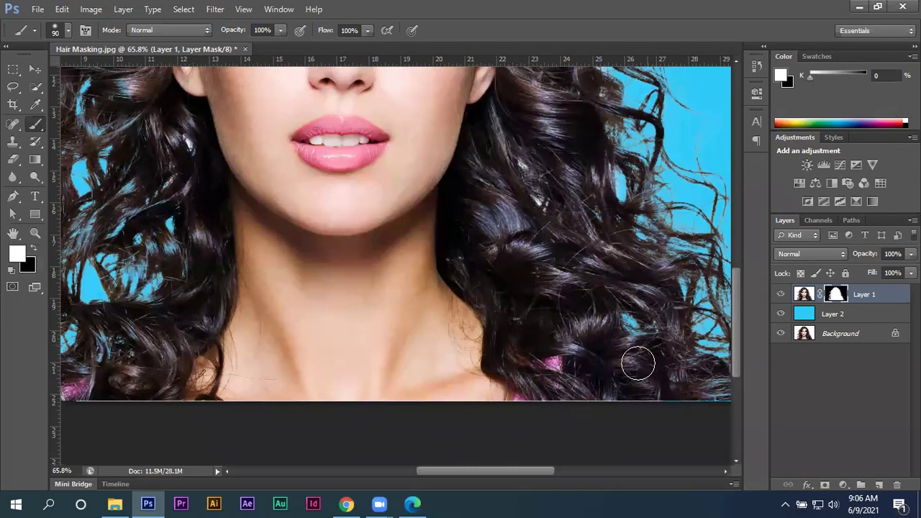
scroll(627, 365, down, 5)
Zoom in to check the hair edges at the top of the head, then fit the whole image
scroll(368, 372, up, 2)
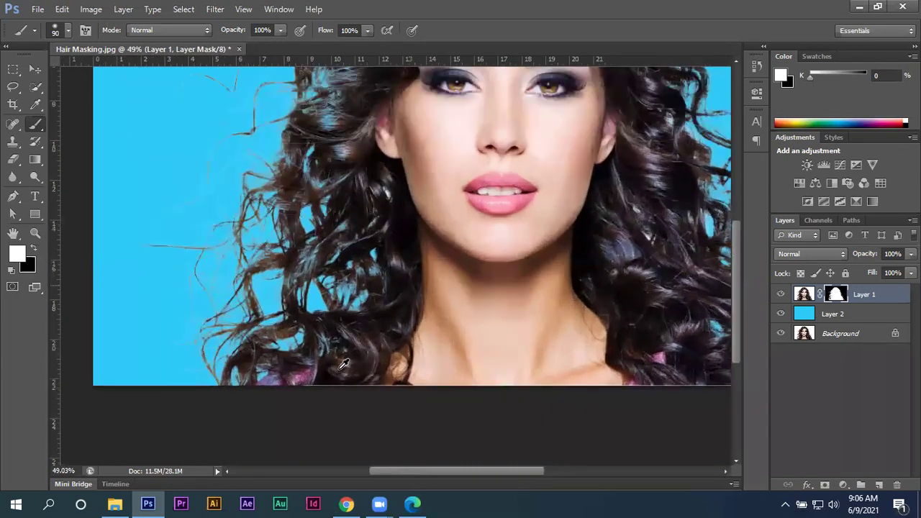
scroll(368, 372, up, 3)
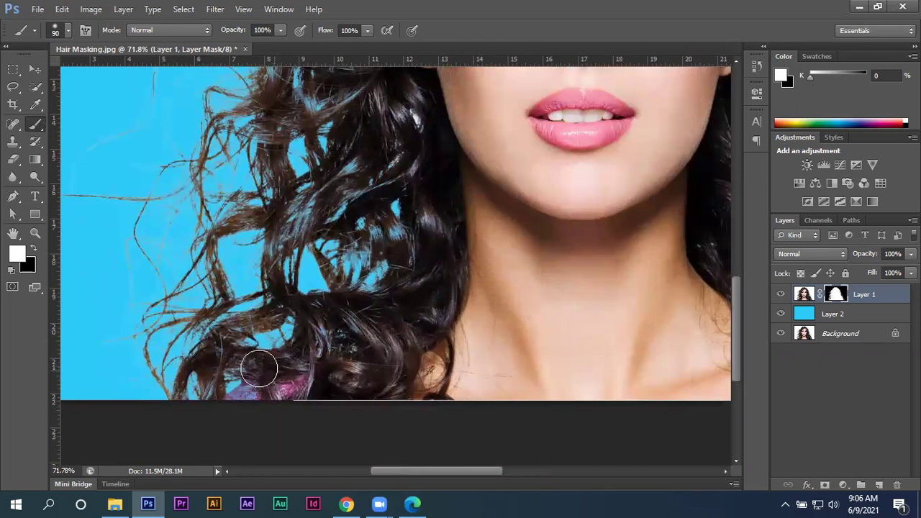
scroll(384, 360, up, 4)
scroll(332, 212, up, 2)
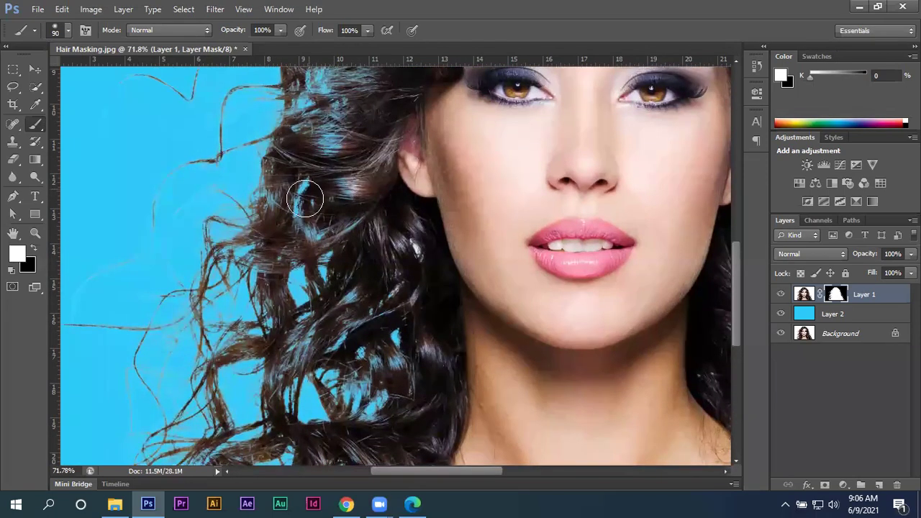
scroll(382, 212, up, 1)
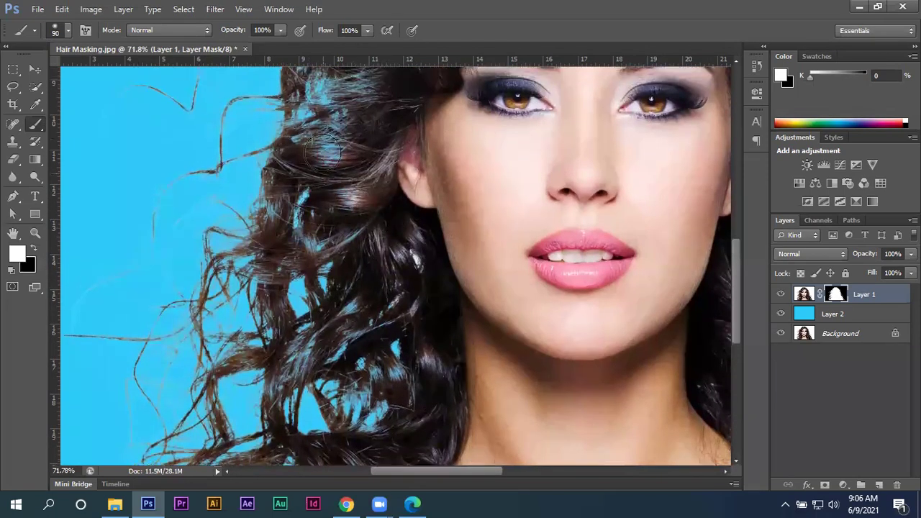
scroll(350, 149, up, 5)
scroll(370, 245, up, 1)
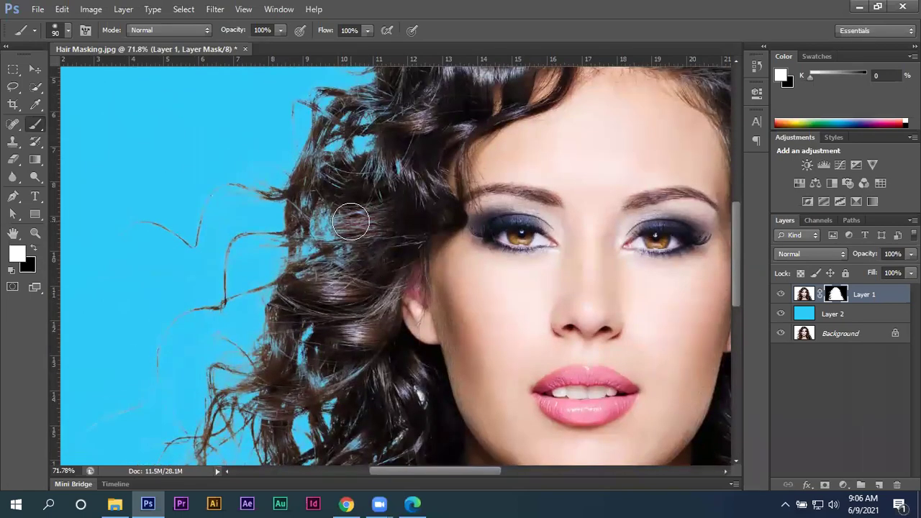
mouse_move(353, 264)
mouse_down()
mouse_move(394, 300)
mouse_move(375, 390)
mouse_up()
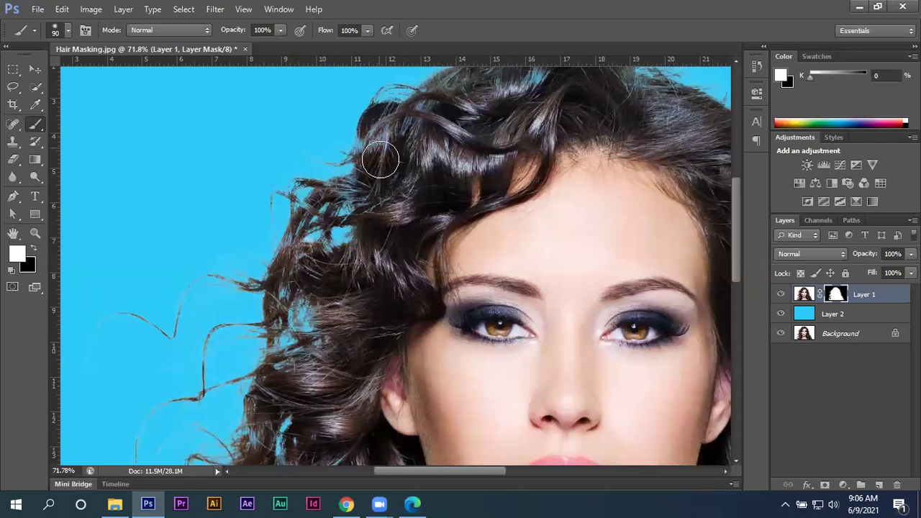
drag(406, 246, 369, 354)
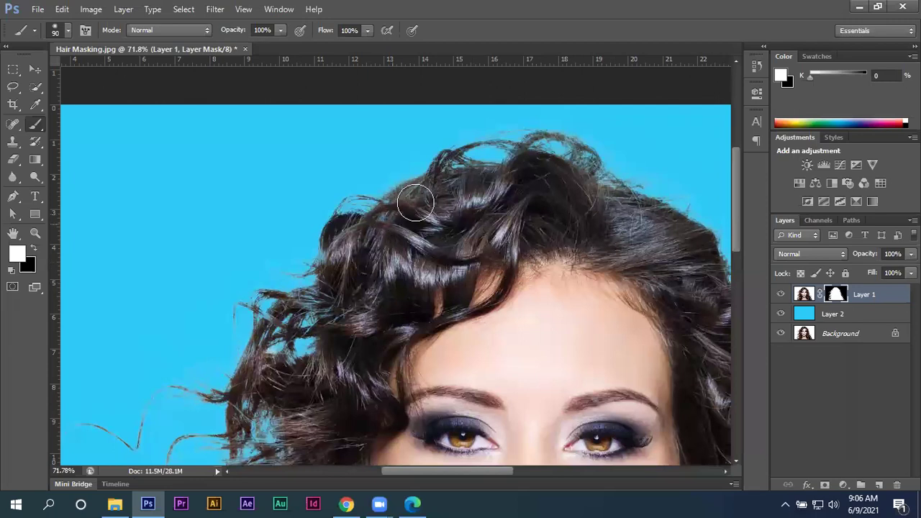
scroll(532, 201, down, 2)
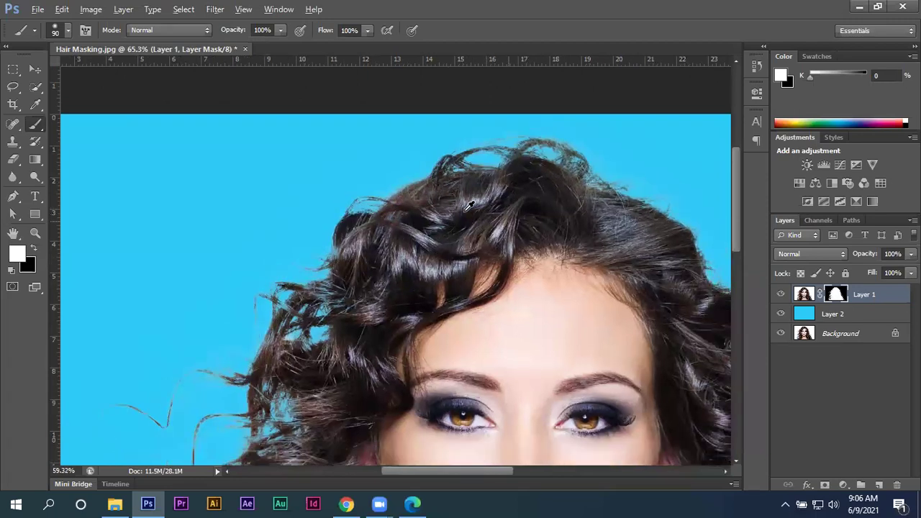
scroll(518, 209, down, 2)
scroll(503, 216, down, 2)
scroll(488, 226, down, 2)
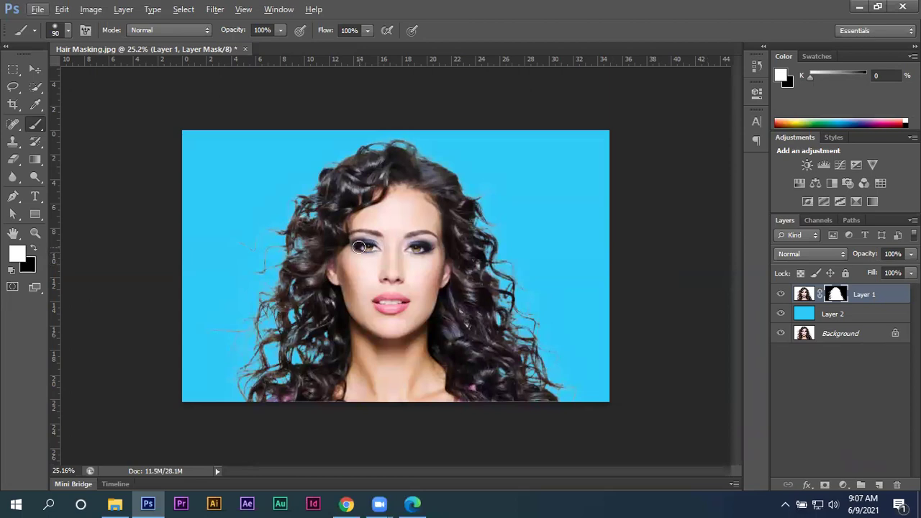
Set the Burn tool to 500 px with 79% exposure, then close Hair Masking.jpg
click(35, 177)
click(66, 189)
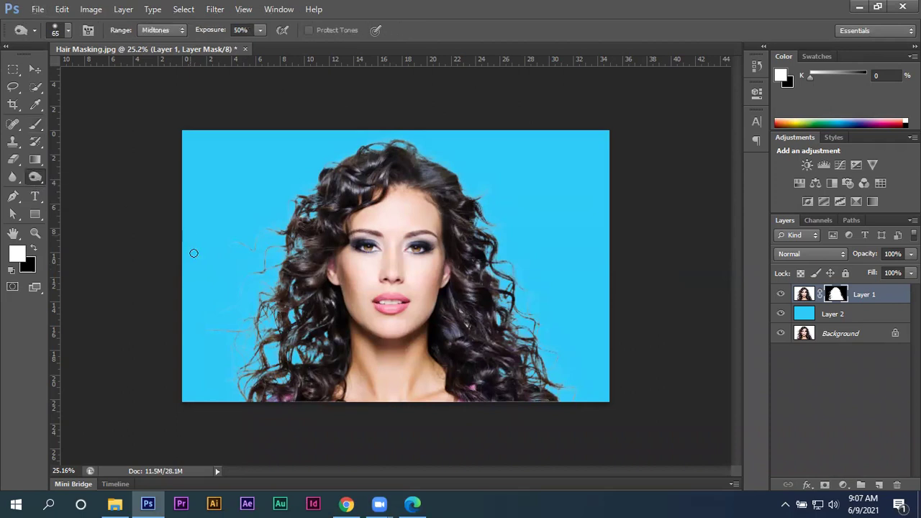
key(bracketright)
key(bracketright)
key(bracketright)
key(bracketright)
key(bracketright)
click(56, 32)
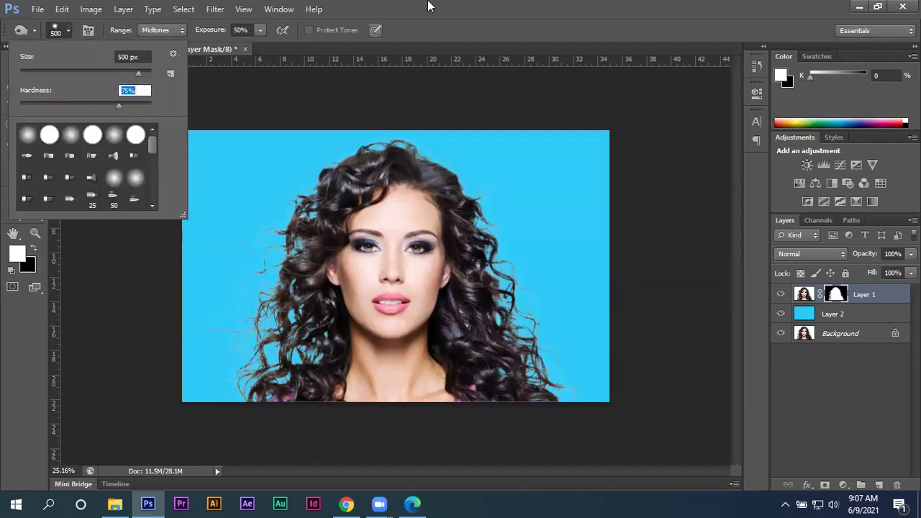
key(Return)
click(260, 30)
drag(260, 44, 280, 44)
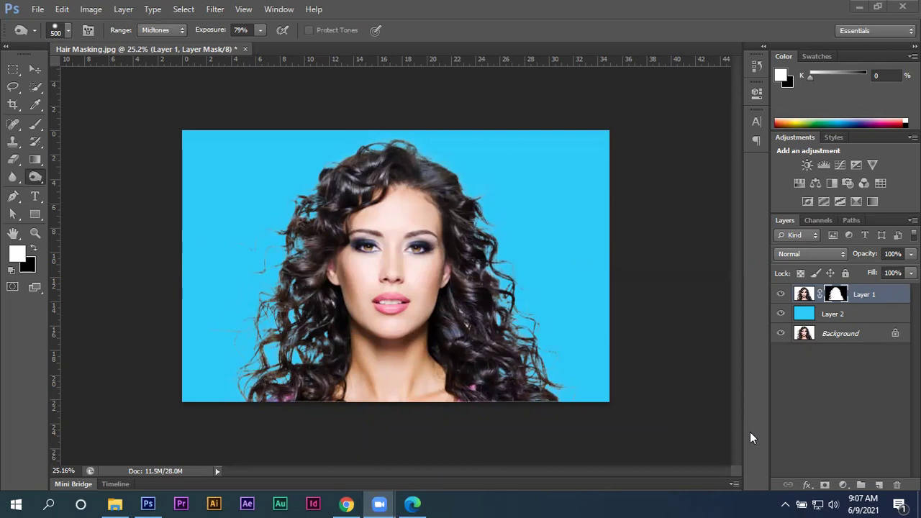
click(546, 33)
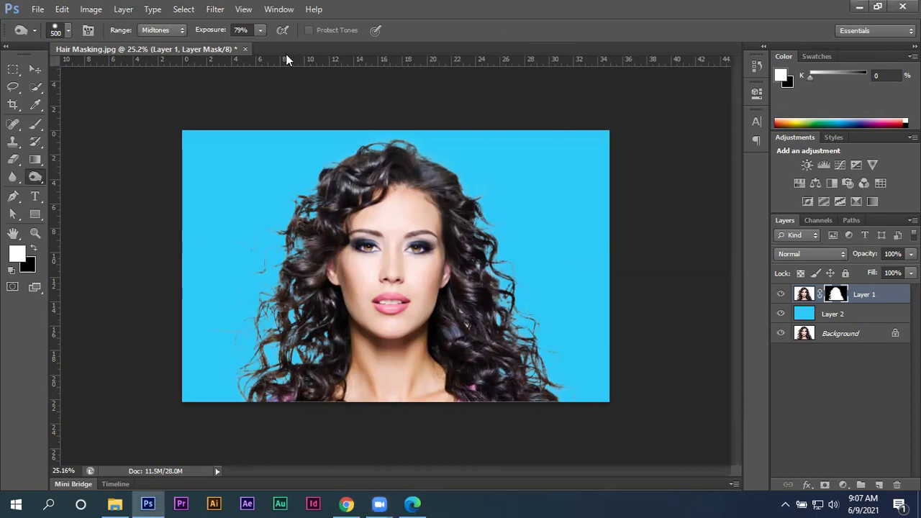
click(246, 49)
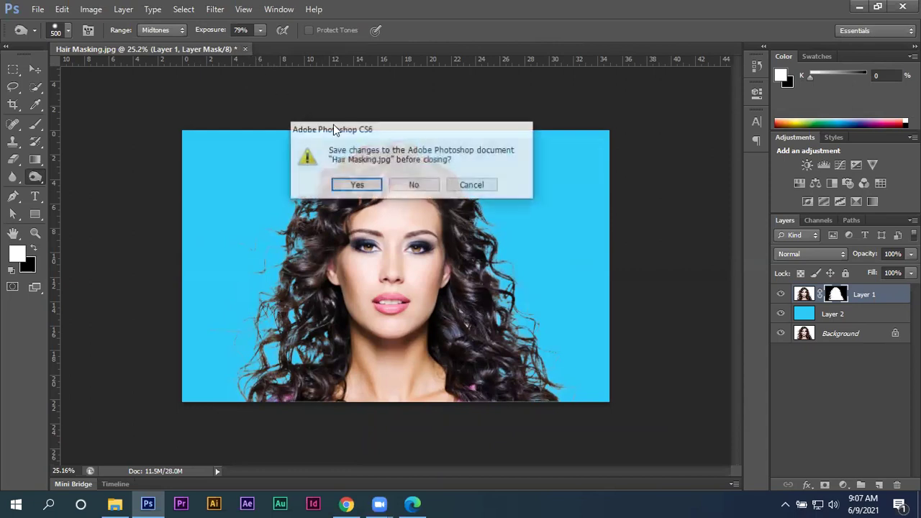
Discard the changes to Hair Masking.jpg and minimize Photoshop to reveal File Explorer
click(422, 189)
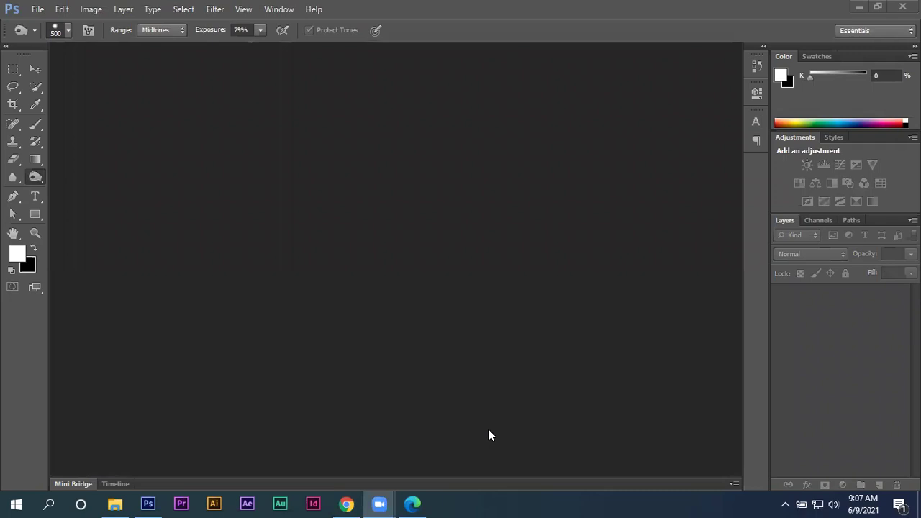
click(771, 6)
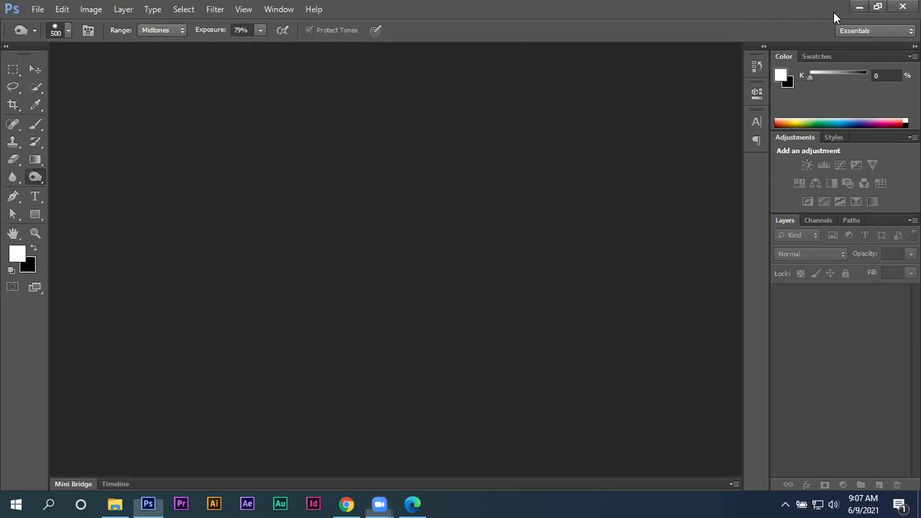
click(859, 7)
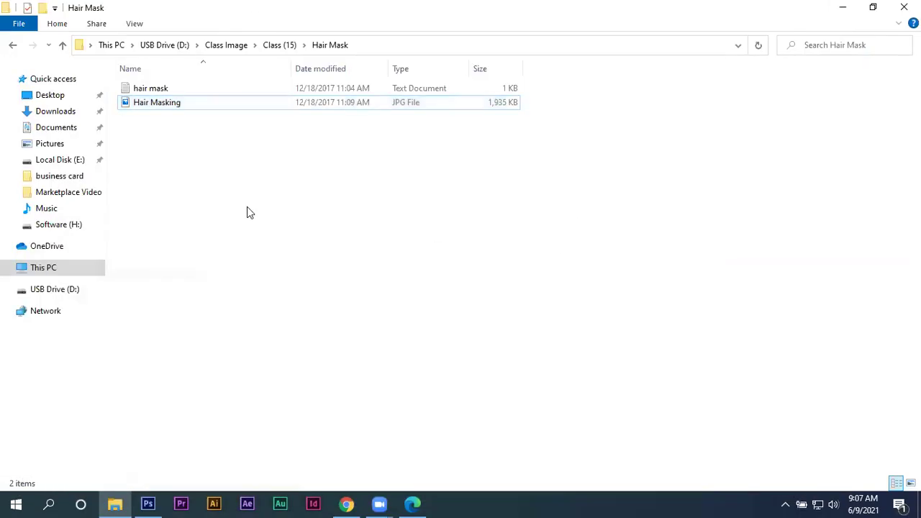
Open hair mask.txt from the Hair Mask folder in the Class (15) folder
click(12, 46)
double_click(143, 120)
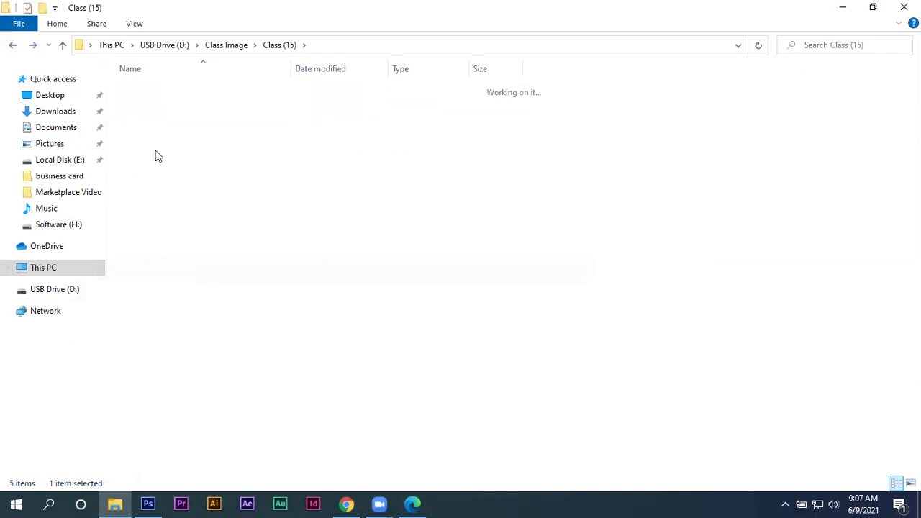
click(167, 102)
click(174, 88)
double_click(174, 88)
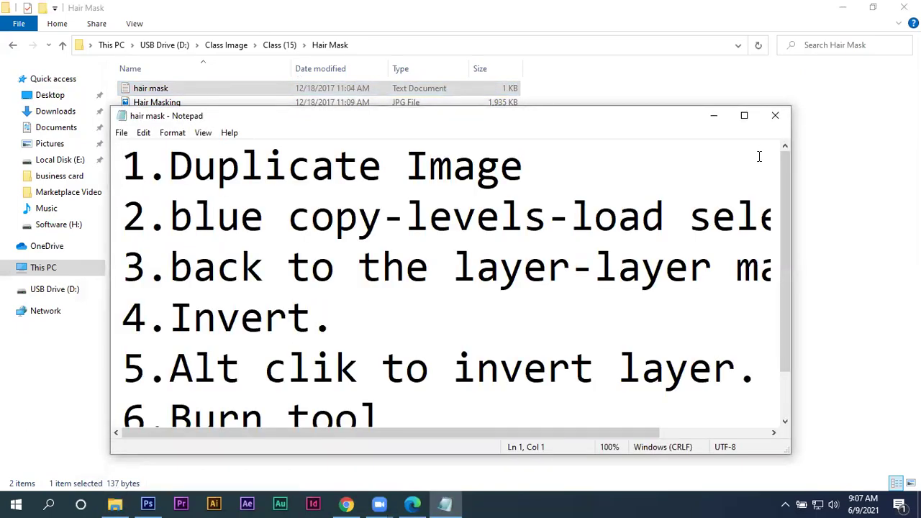
Maximize the Notepad window and adjust the notes text size for readability
key(ctrl+minus)
key(ctrl+minus)
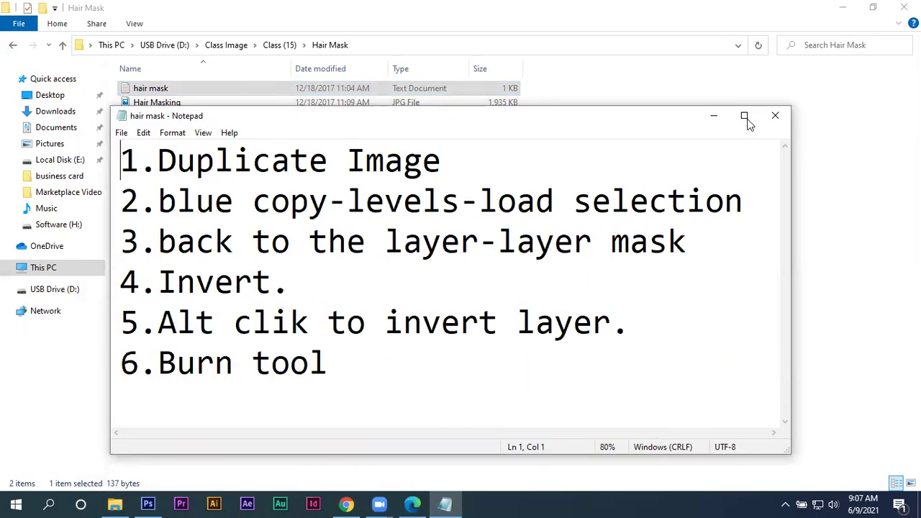
click(744, 115)
key(ctrl+minus)
key(ctrl+plus)
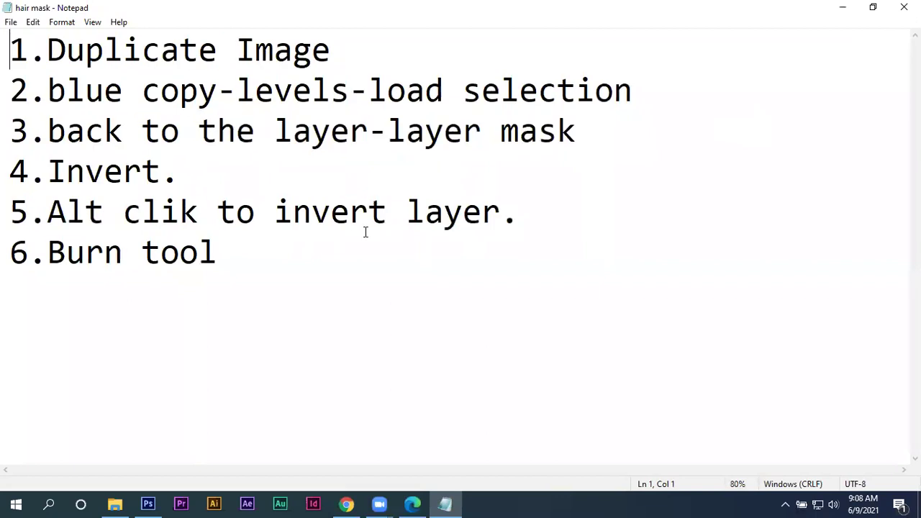
key(ctrl+plus)
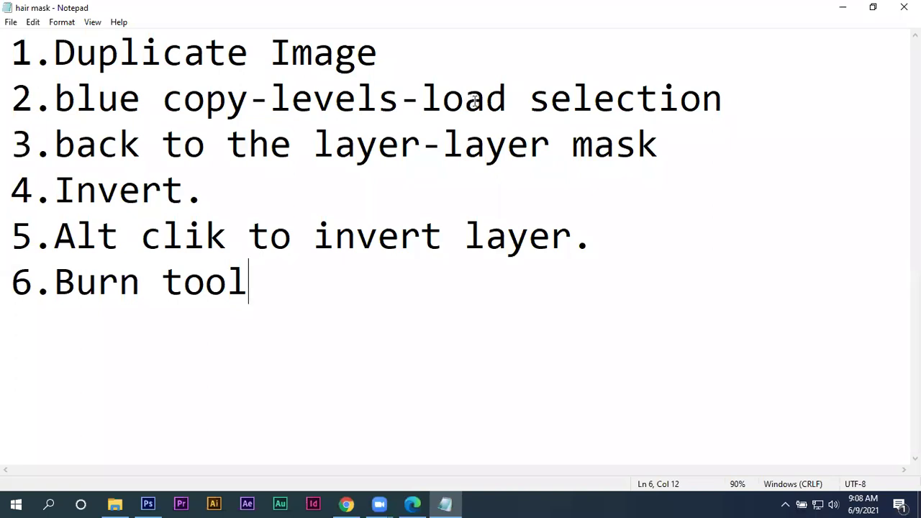
Close the six-step hair mask note in Notepad, returning to the Hair Mask folder
drag(338, 107, 350, 108)
click(421, 208)
click(363, 281)
click(291, 116)
click(336, 105)
click(687, 149)
click(903, 7)
Go back up to the Class (15) folder and open the Refine Edge folder
click(514, 173)
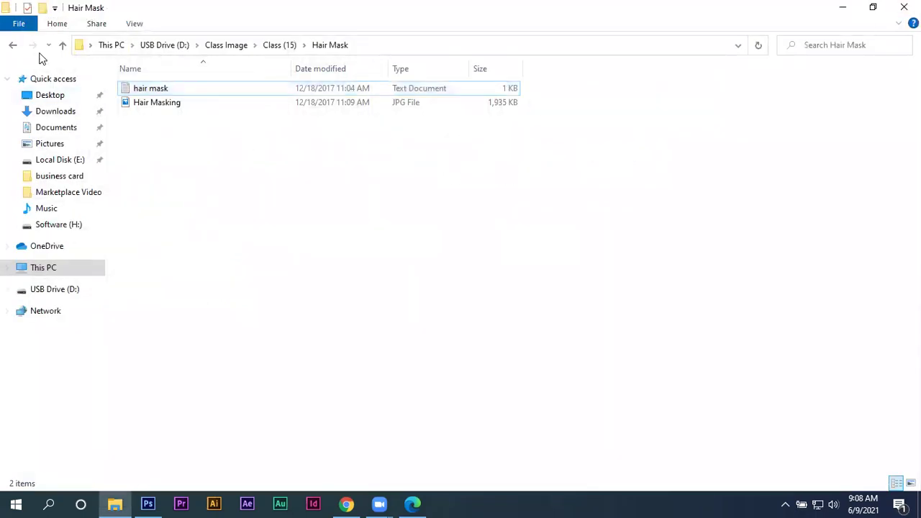
click(14, 45)
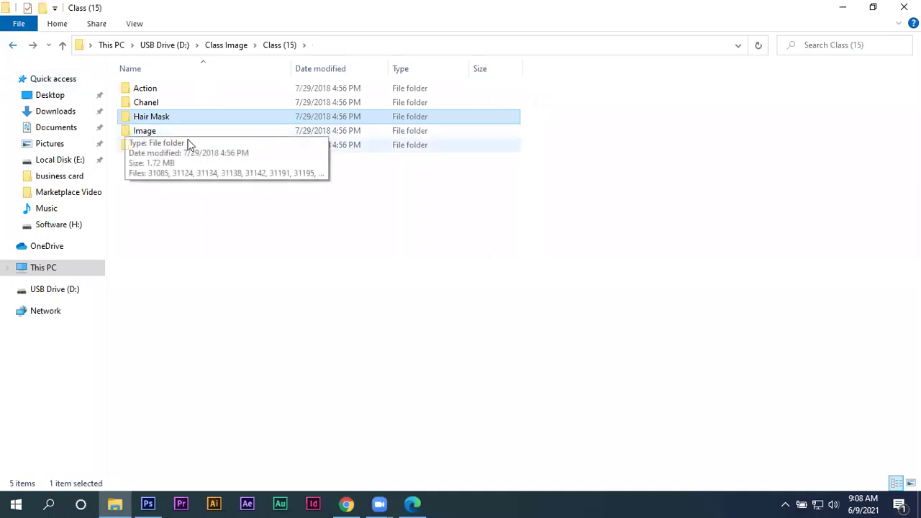
mouse_move(154, 144)
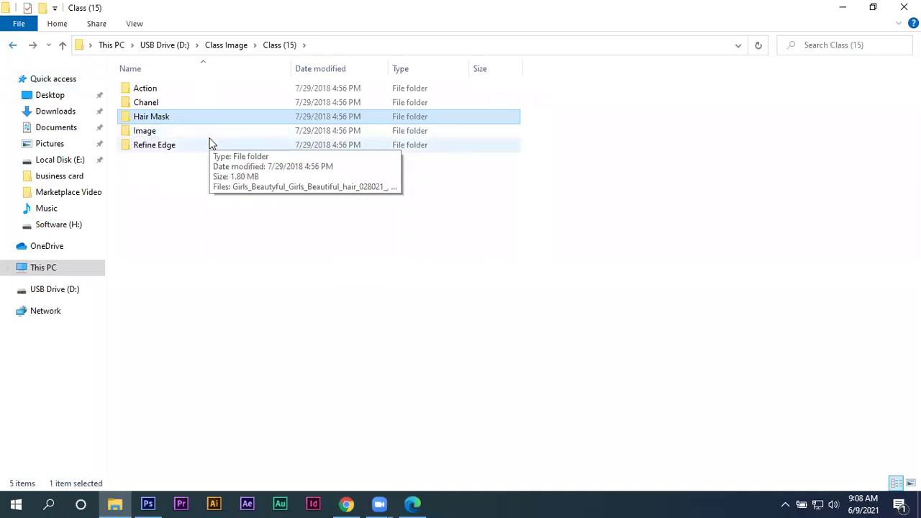
click(183, 188)
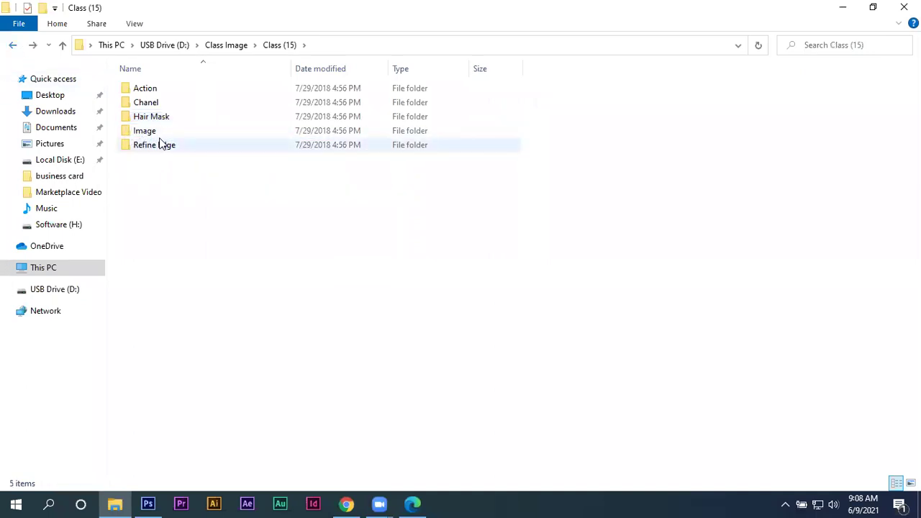
double_click(164, 145)
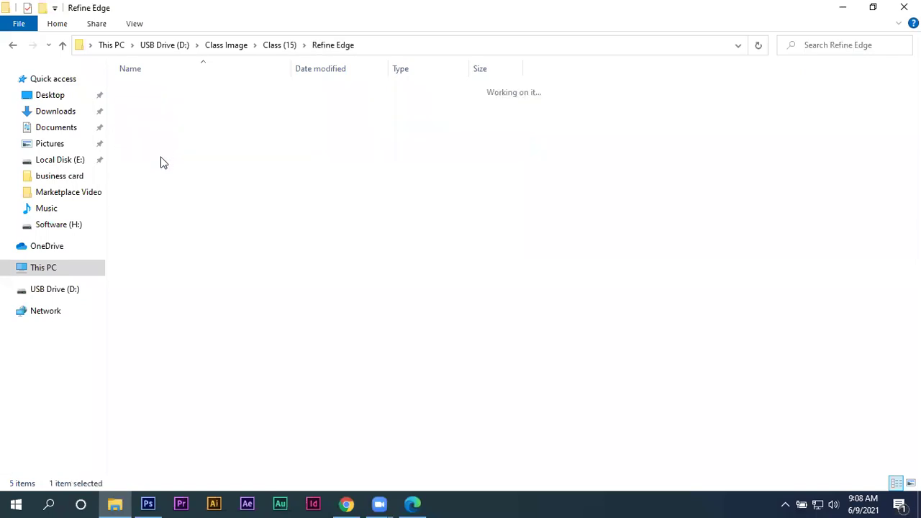
Show Refine Edge as large icons and open the Untitled-1 horse photo in Photoshop
click(911, 483)
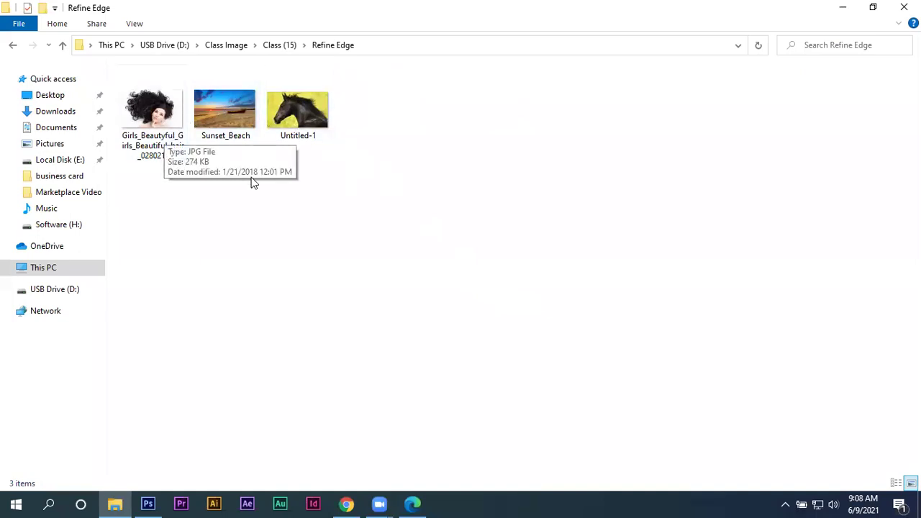
mouse_move(291, 113)
mouse_down()
mouse_move(253, 289)
mouse_move(157, 501)
mouse_up()
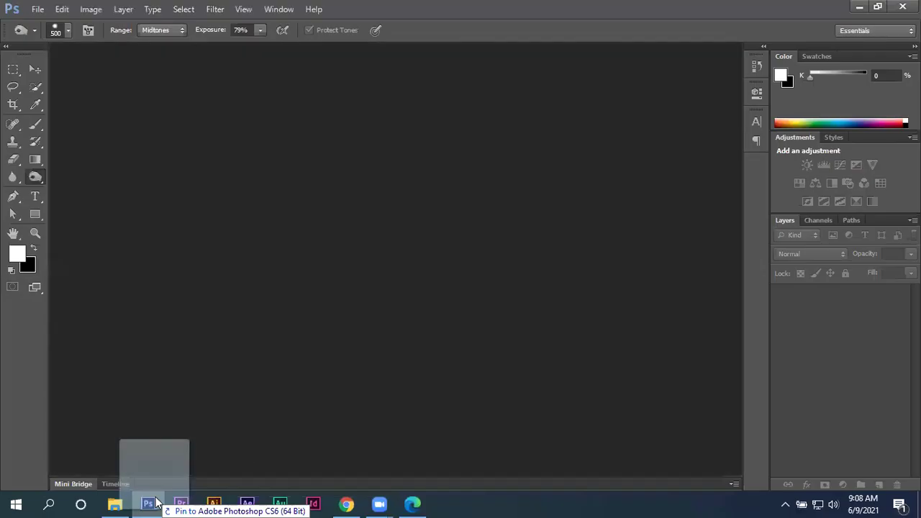
drag(157, 501, 440, 240)
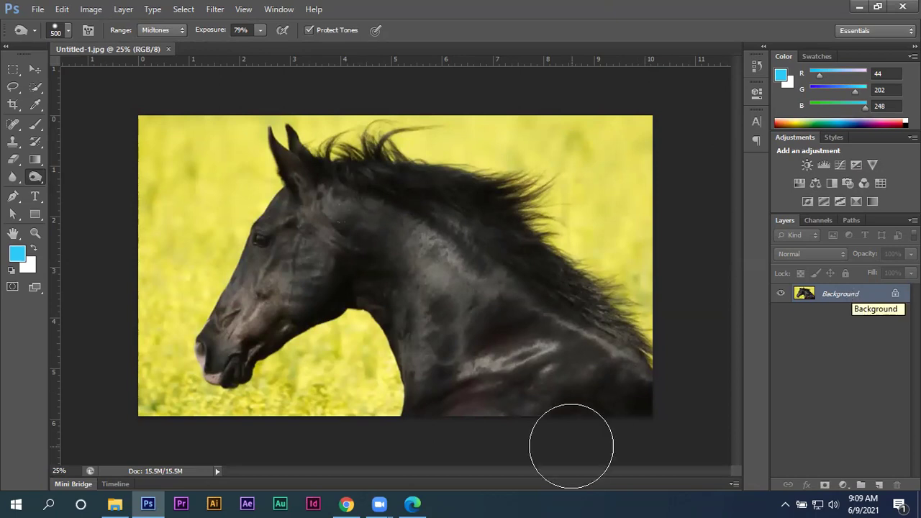
Duplicate the horse background into Layer 1 and place the Sunset_Beach photo into the document
key(ctrl+j)
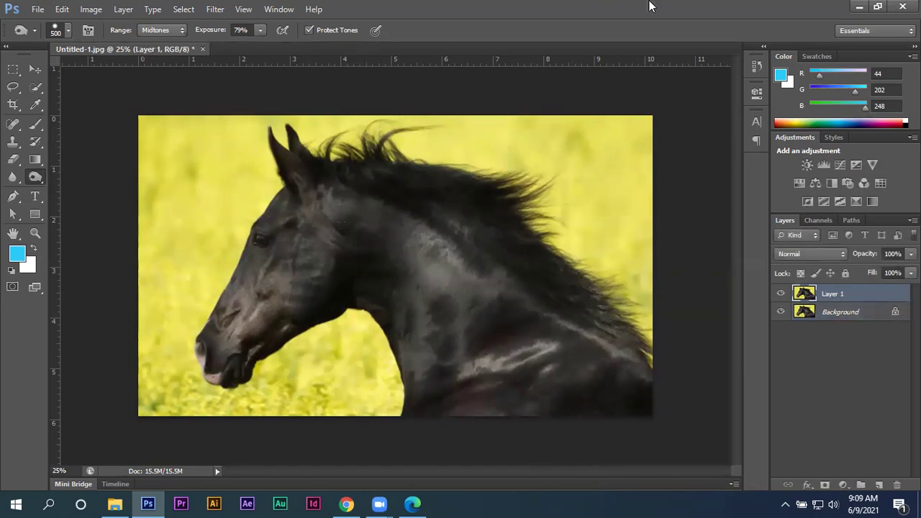
click(859, 7)
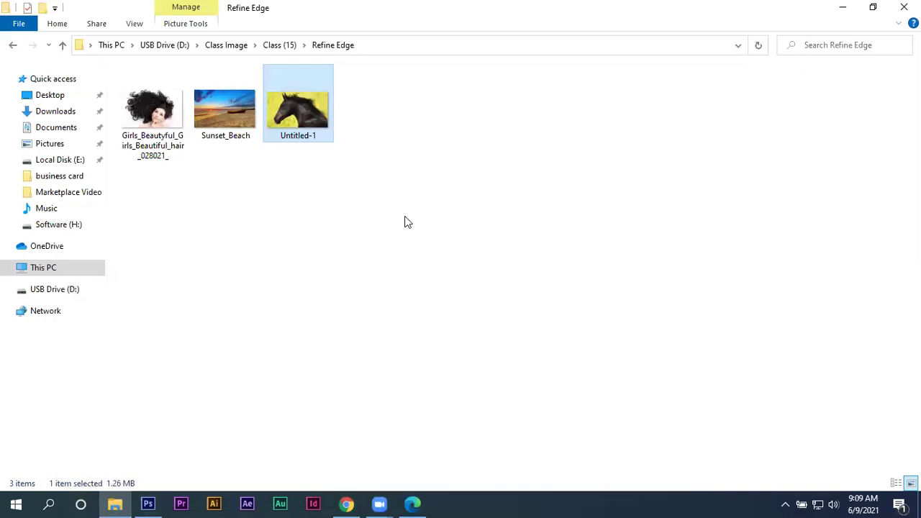
mouse_move(225, 111)
mouse_down()
mouse_move(223, 334)
mouse_move(150, 502)
mouse_move(349, 308)
mouse_up()
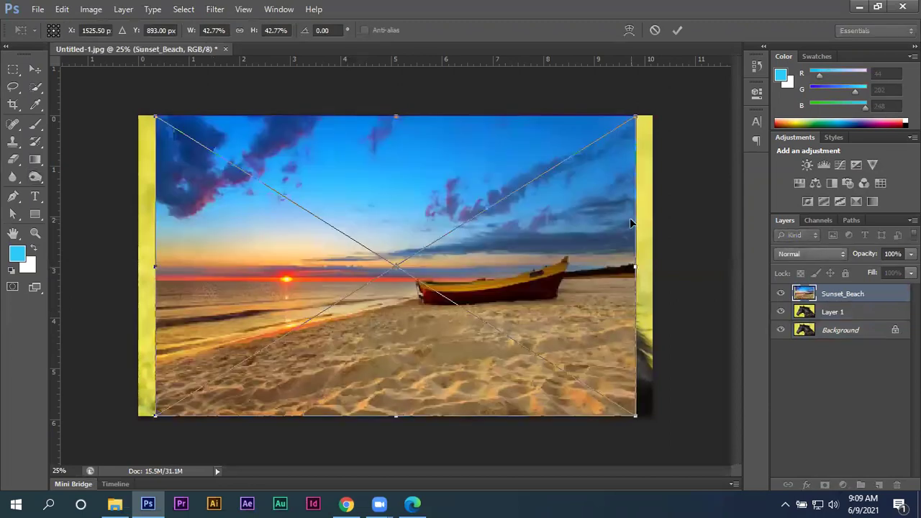
drag(644, 119, 685, 24)
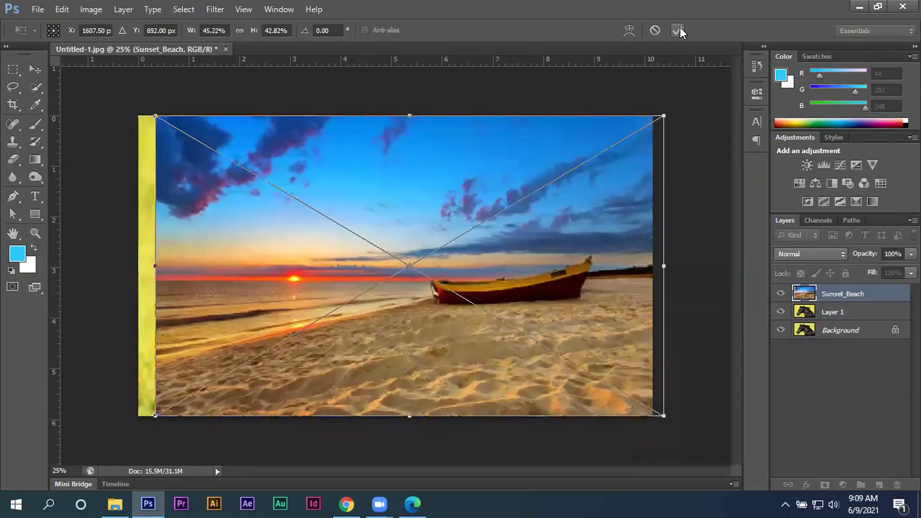
key(o)
key(Return)
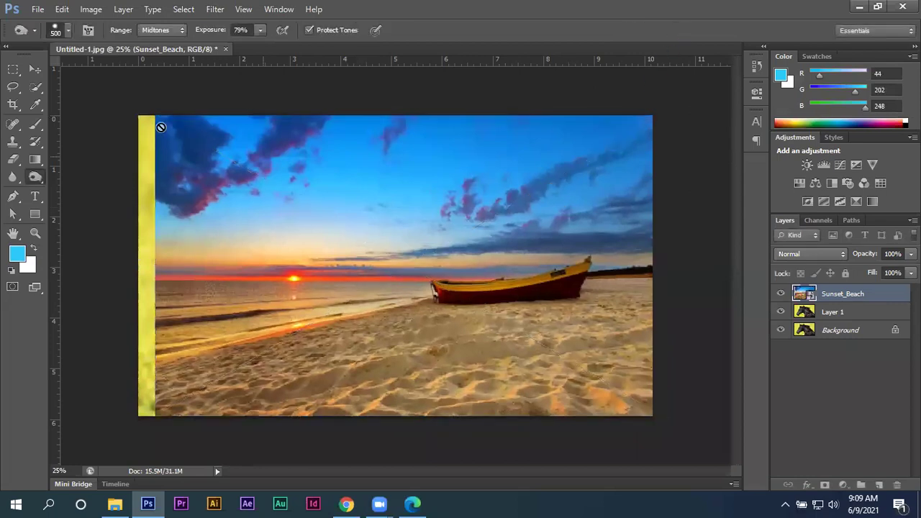
Stretch the beach photo to fill the canvas and move Sunset_Beach below Layer 1
click(34, 69)
drag(282, 201, 272, 202)
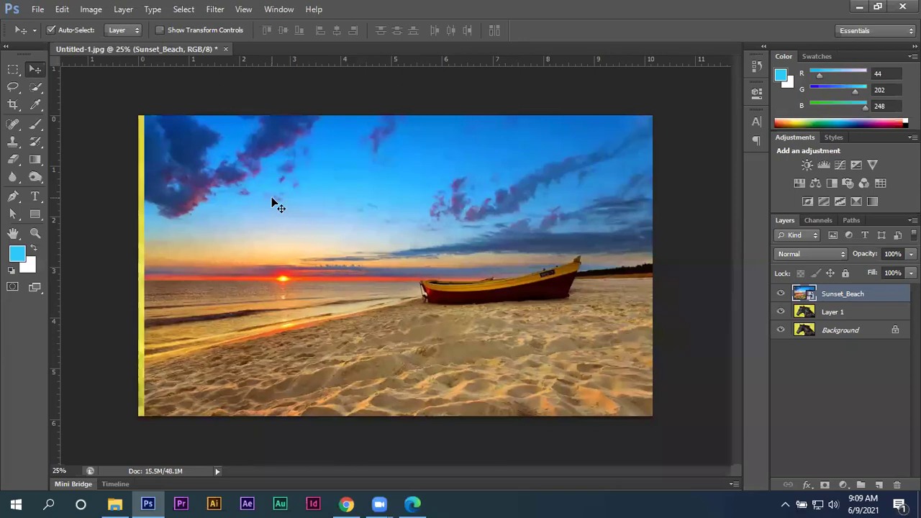
key(ctrl+t)
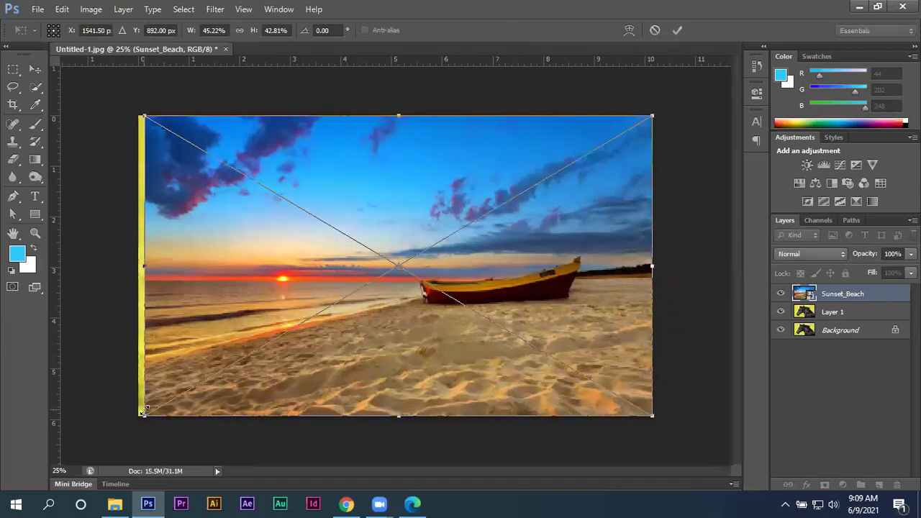
mouse_move(160, 374)
mouse_down()
mouse_move(198, 353)
mouse_move(244, 351)
mouse_up()
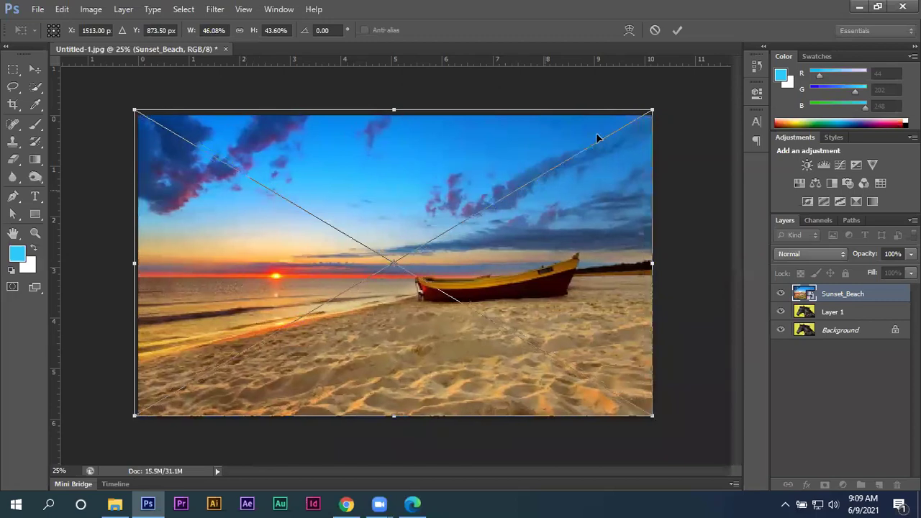
click(677, 30)
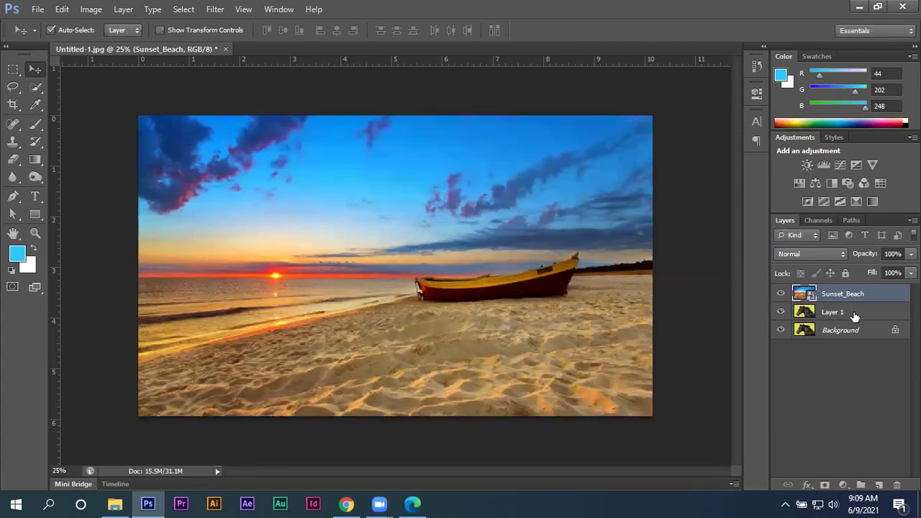
drag(854, 316, 857, 323)
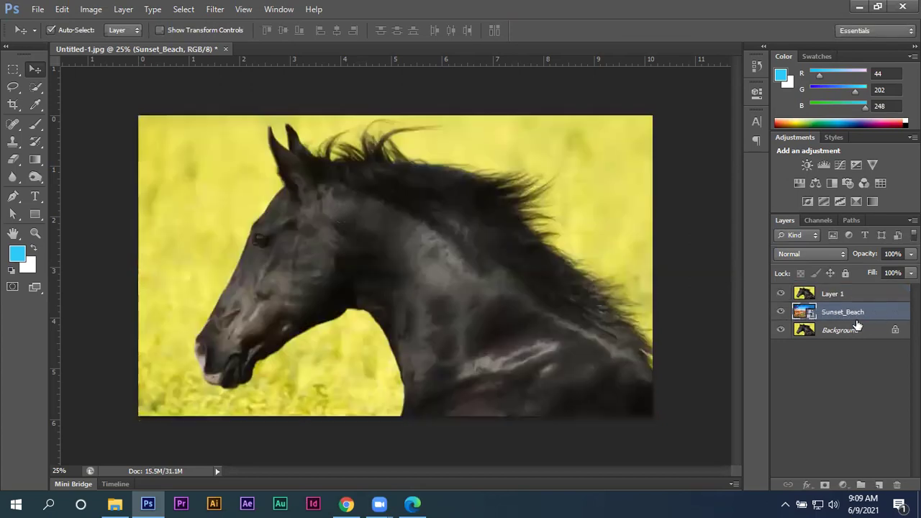
On Layer 1, quick-select the horse's head, neck and mane
click(843, 297)
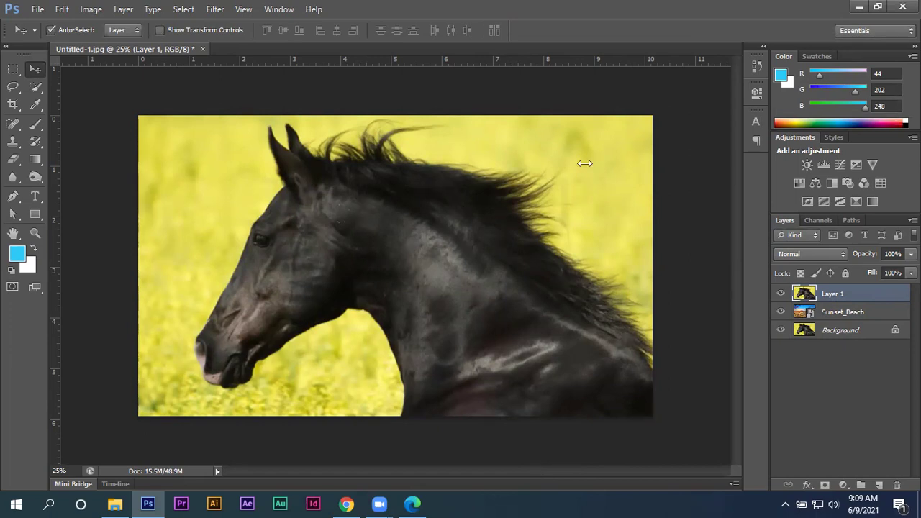
click(826, 288)
click(35, 87)
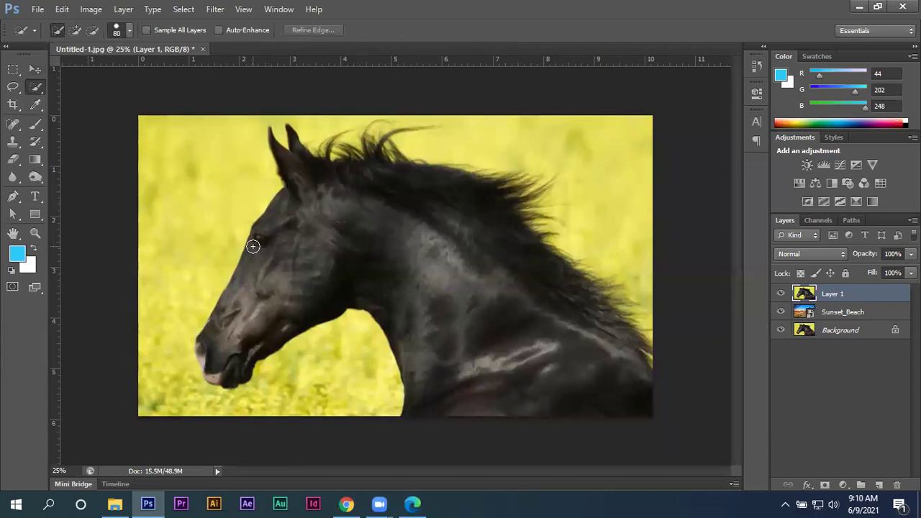
click(212, 363)
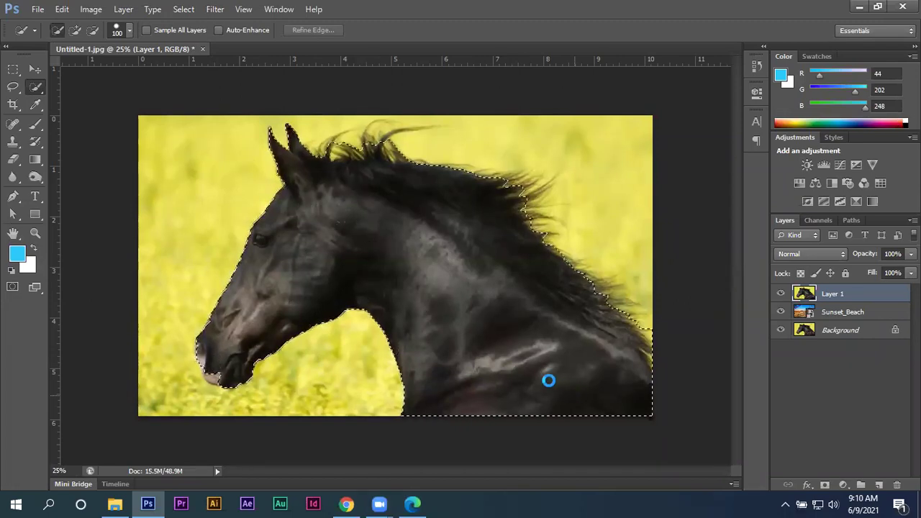
drag(210, 363, 208, 367)
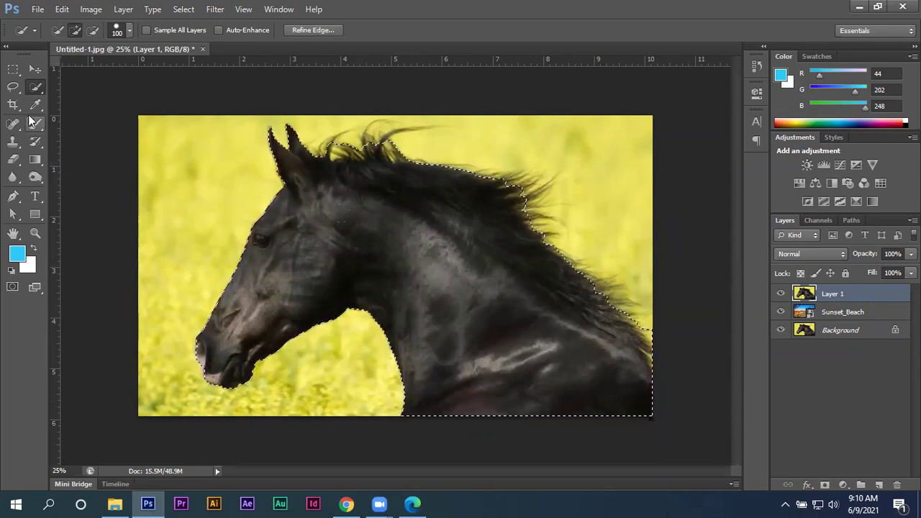
click(13, 87)
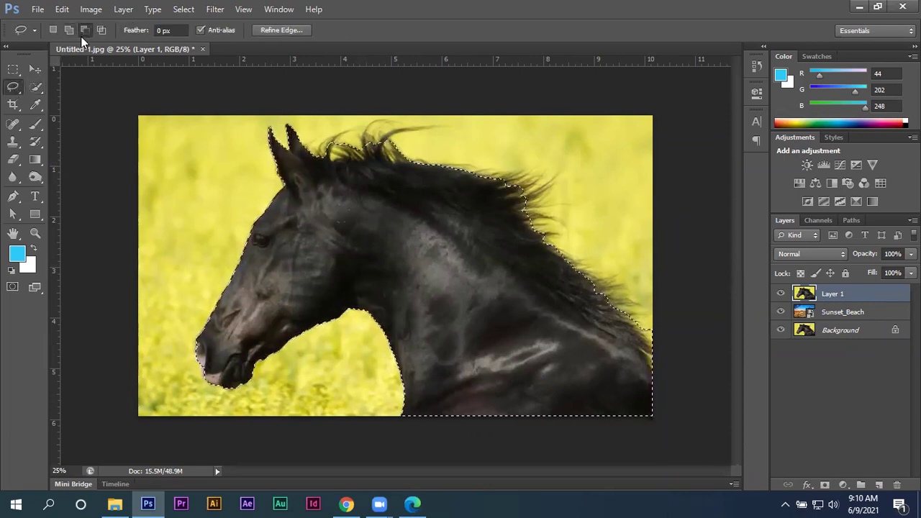
Add the flyaway mane above the neck to the selection with a Shift lasso loop
key(shift)
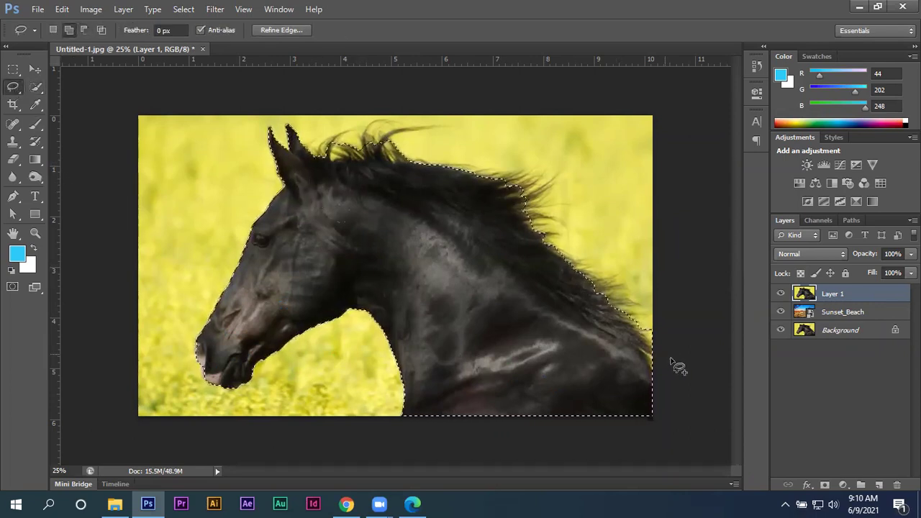
mouse_move(651, 330)
mouse_down()
mouse_move(645, 295)
mouse_move(576, 257)
mouse_up()
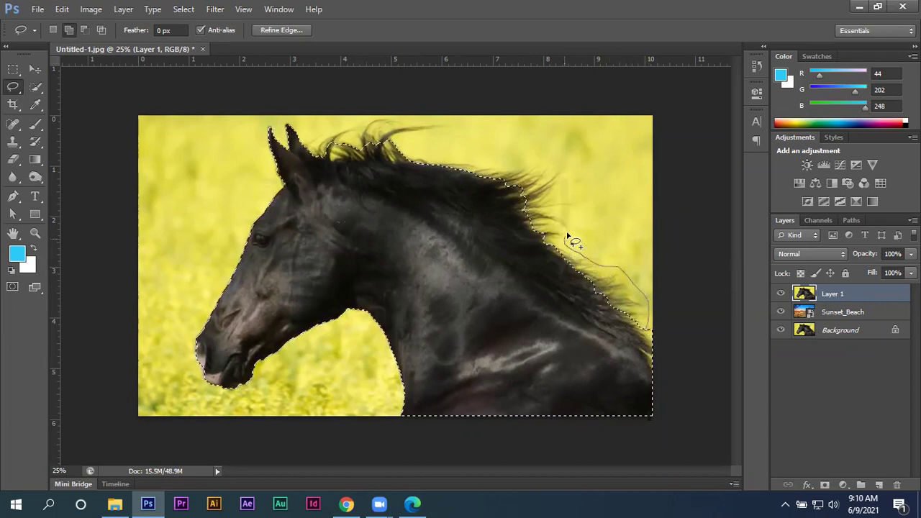
mouse_move(568, 206)
mouse_down()
mouse_move(555, 199)
mouse_move(569, 164)
mouse_move(415, 152)
mouse_move(466, 133)
mouse_move(272, 134)
mouse_move(341, 251)
mouse_move(539, 350)
mouse_up()
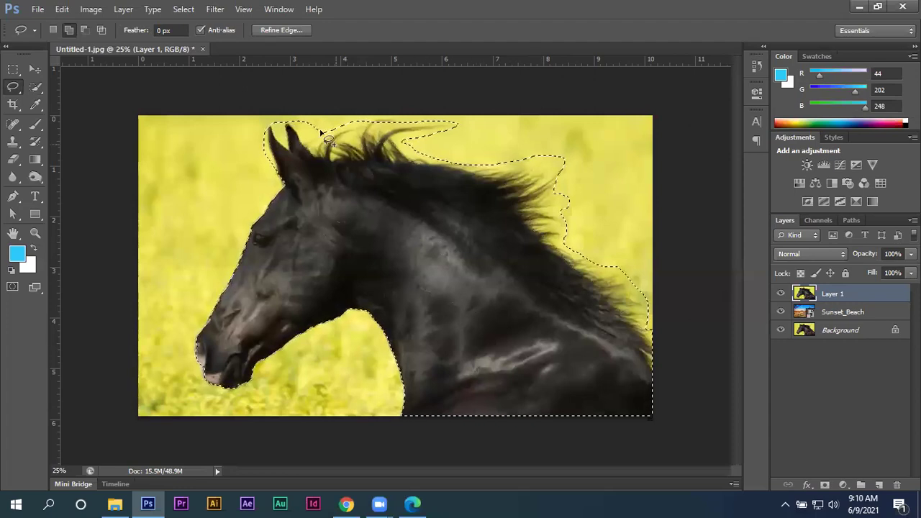
Lasso-add the ear area and trim background along the mane and between the ears
scroll(298, 107, up, 1)
scroll(298, 107, up, 2)
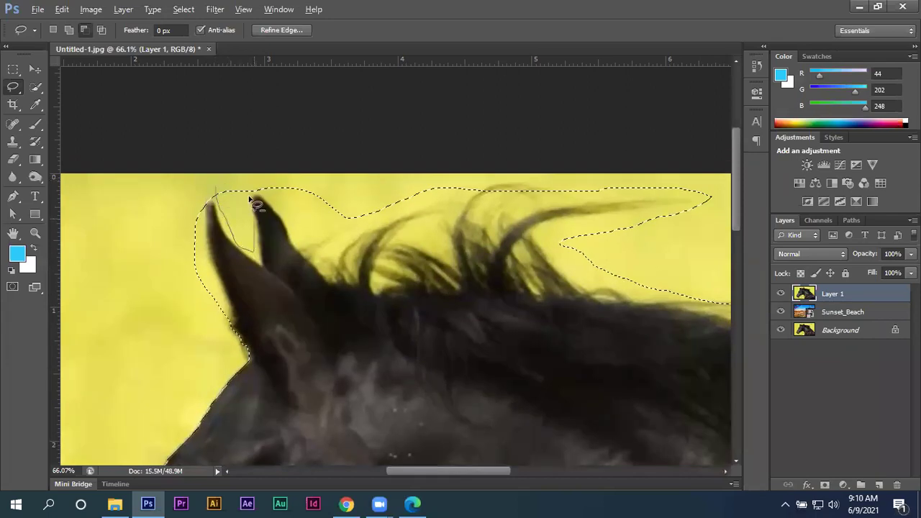
drag(253, 253, 220, 189)
key(alt)
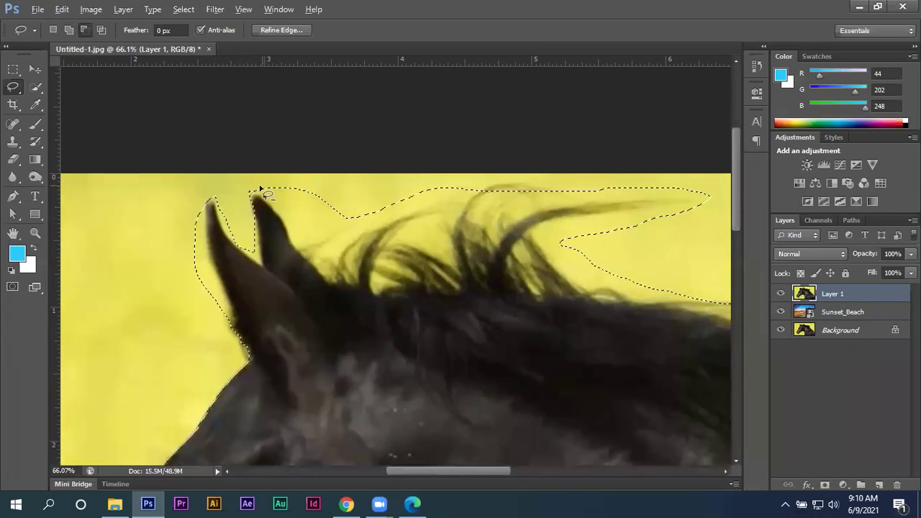
drag(317, 230, 428, 198)
drag(235, 174, 237, 176)
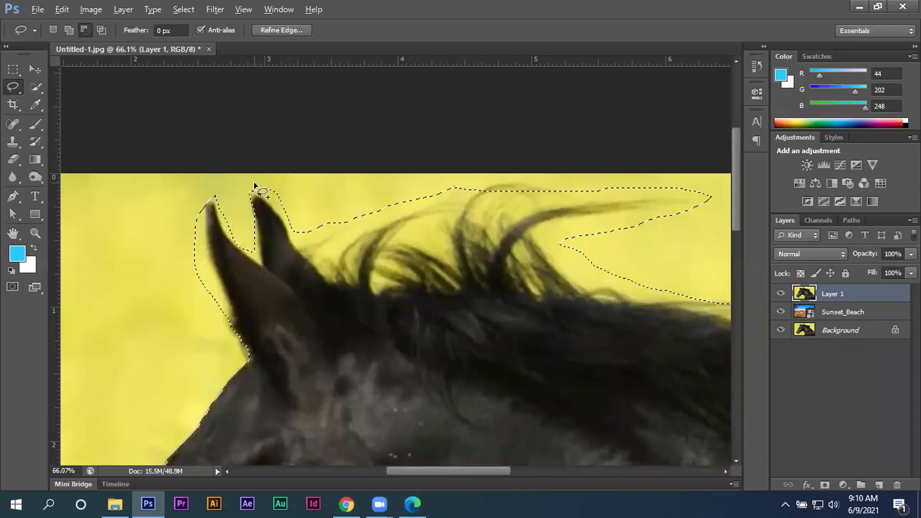
drag(538, 216, 459, 222)
scroll(533, 216, right, 4)
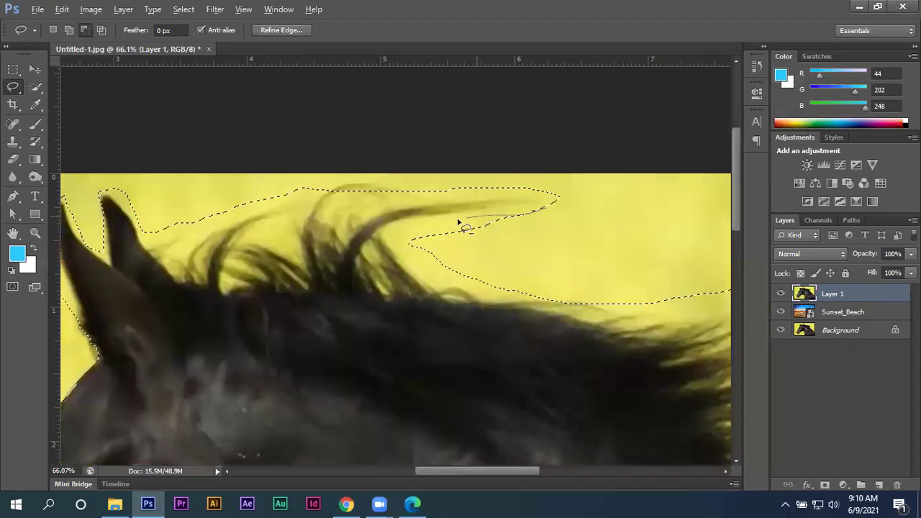
drag(453, 283, 566, 297)
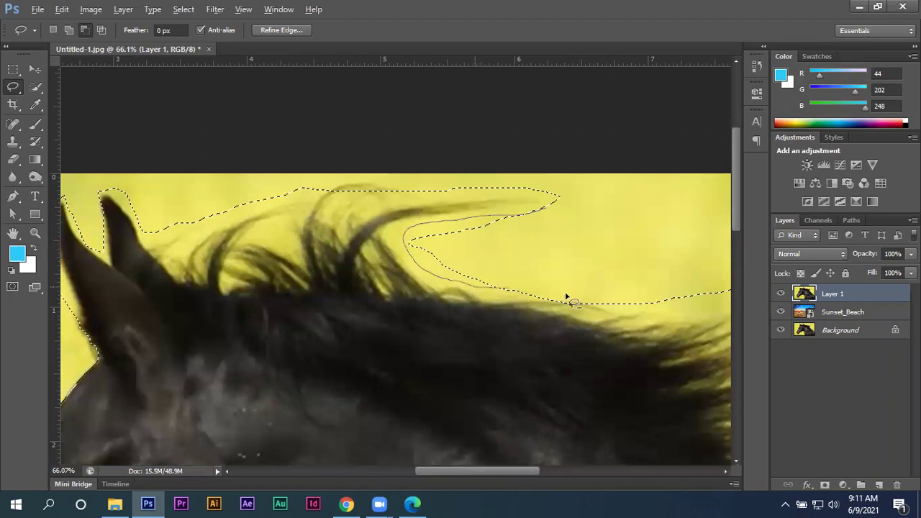
drag(554, 218, 551, 212)
Add the mane's right tip and adjust the selection along the back of the mane
scroll(551, 211, down, 3)
scroll(657, 263, up, 2)
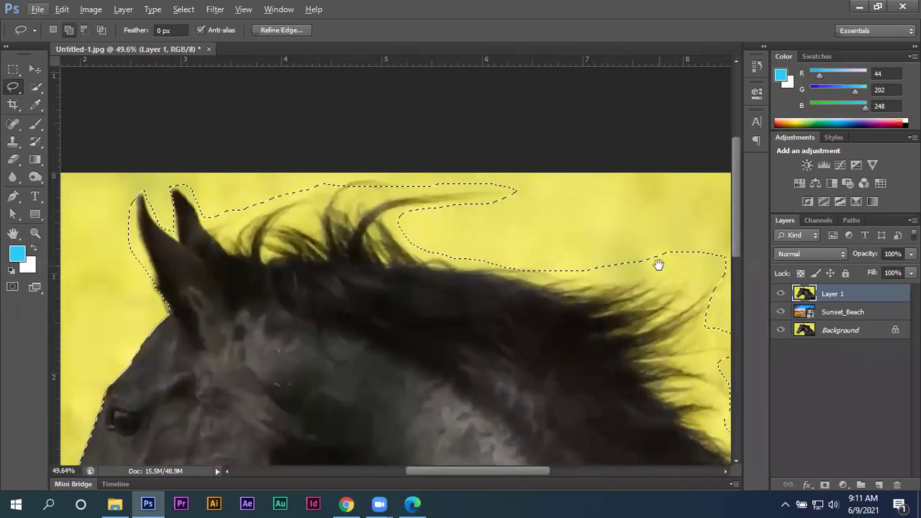
scroll(516, 275, up, 1)
scroll(516, 275, up, 1)
mouse_move(384, 267)
mouse_down()
mouse_move(493, 275)
mouse_move(580, 265)
mouse_move(615, 273)
mouse_move(559, 190)
mouse_move(446, 240)
mouse_up()
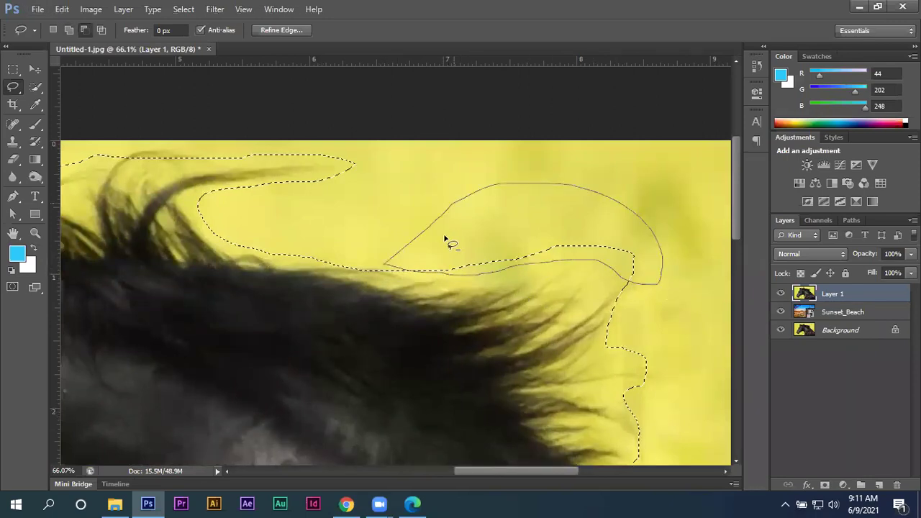
scroll(428, 233, down, 2)
scroll(425, 247, down, 1)
scroll(580, 360, down, 1)
scroll(551, 334, up, 2)
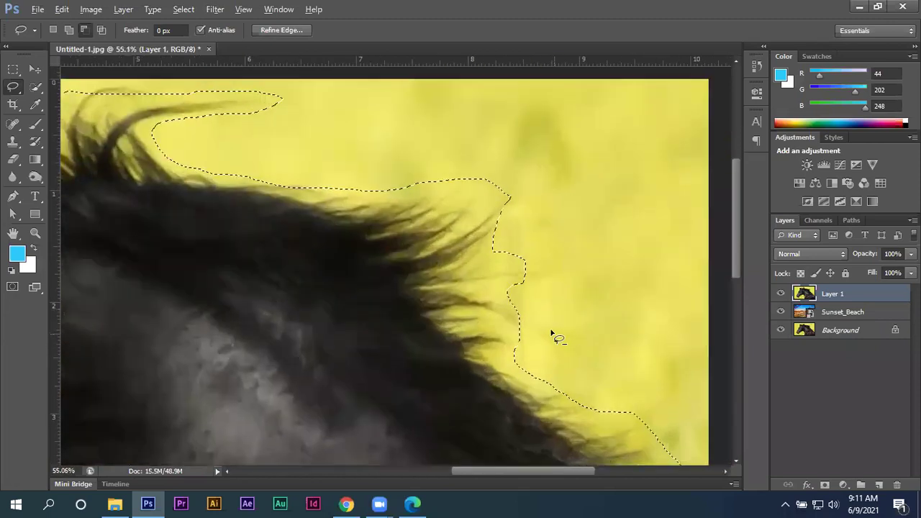
scroll(490, 230, up, 1)
mouse_move(529, 270)
mouse_down()
mouse_move(494, 223)
mouse_move(495, 239)
mouse_up()
scroll(527, 244, down, 1)
drag(569, 272, 576, 271)
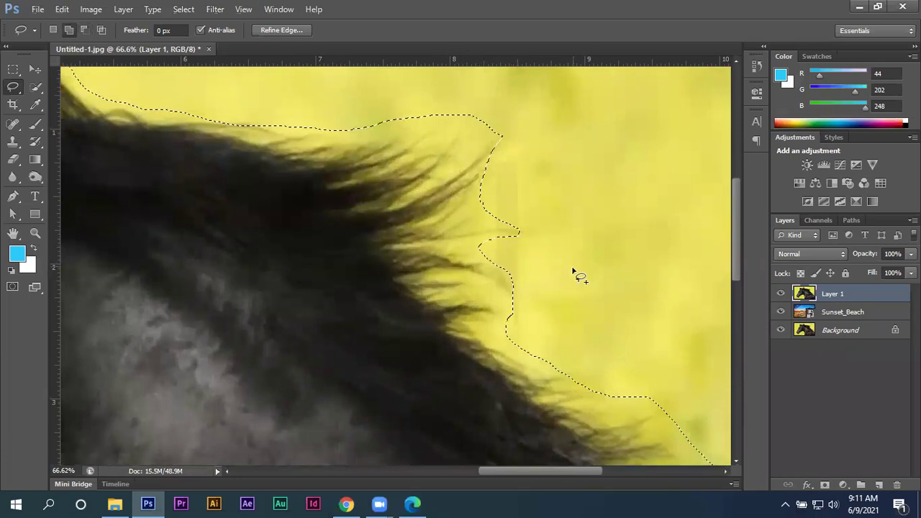
scroll(546, 265, down, 1)
scroll(529, 274, down, 1)
scroll(530, 277, down, 1)
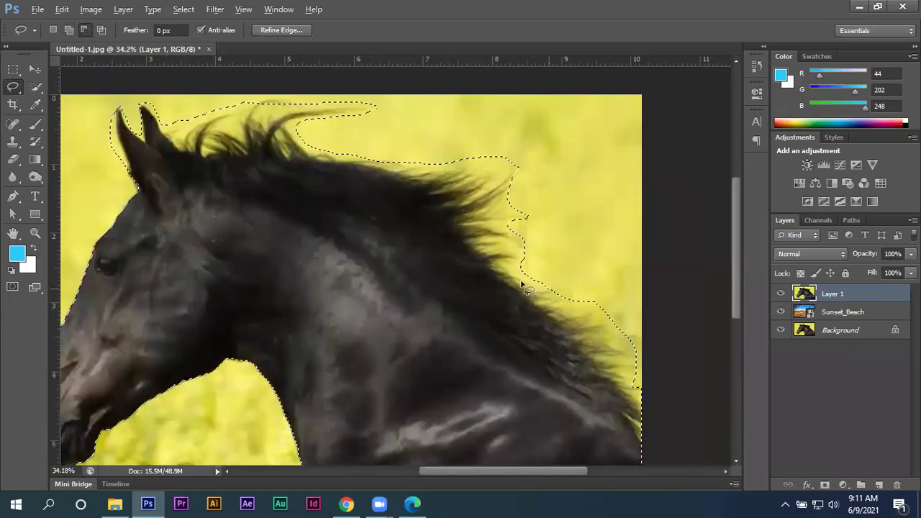
scroll(352, 240, down, 1)
scroll(297, 138, up, 1)
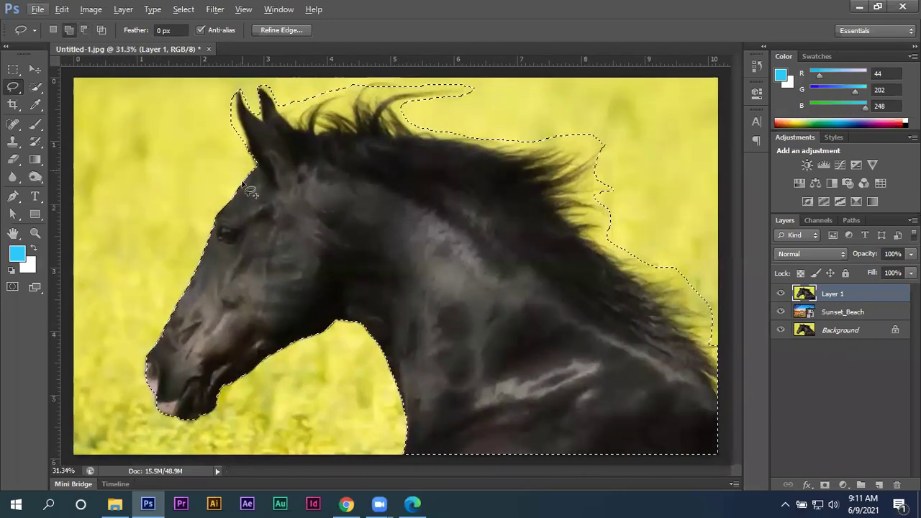
scroll(216, 97, up, 2)
scroll(237, 98, up, 1)
Trim the left ear's edge, refine around the right ear, and add the left ear tip
mouse_move(252, 99)
mouse_down()
mouse_move(268, 178)
mouse_move(205, 115)
mouse_up()
scroll(319, 181, up, 2)
scroll(342, 199, up, 1)
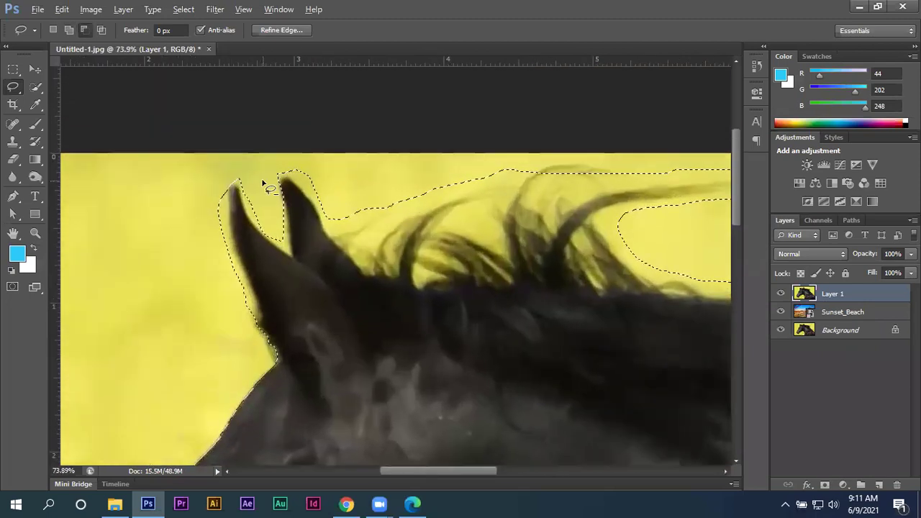
mouse_move(283, 167)
mouse_down()
mouse_move(328, 216)
mouse_move(356, 225)
mouse_up()
drag(421, 201, 468, 187)
mouse_move(516, 169)
mouse_down()
mouse_move(323, 140)
mouse_move(280, 154)
mouse_up()
key(alt)
key(shift)
mouse_move(230, 185)
mouse_down()
mouse_move(234, 262)
mouse_move(185, 181)
mouse_up()
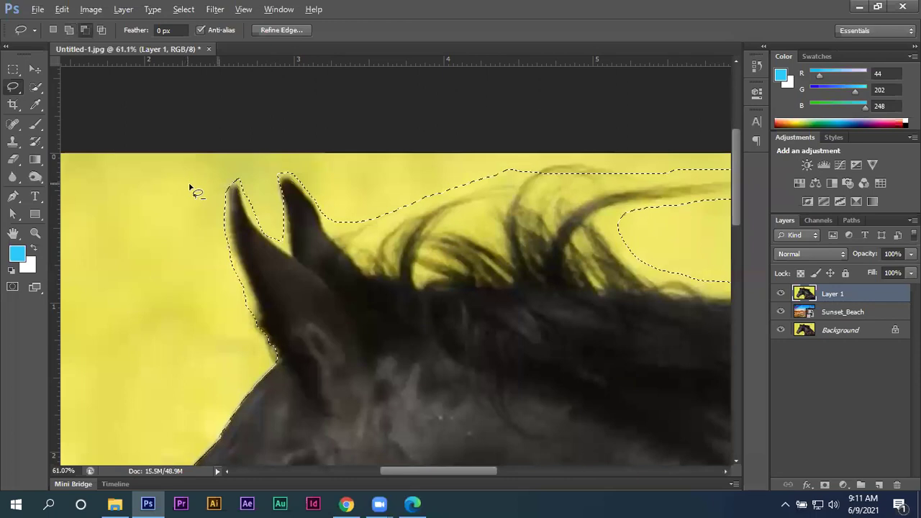
scroll(192, 189, down, 2)
scroll(199, 197, down, 2)
scroll(315, 252, down, 1)
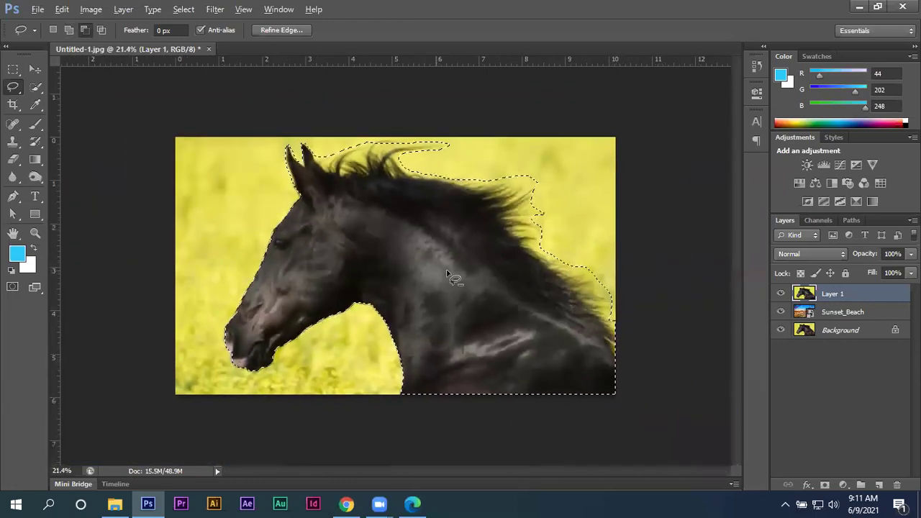
scroll(446, 269, down, 1)
scroll(475, 270, down, 1)
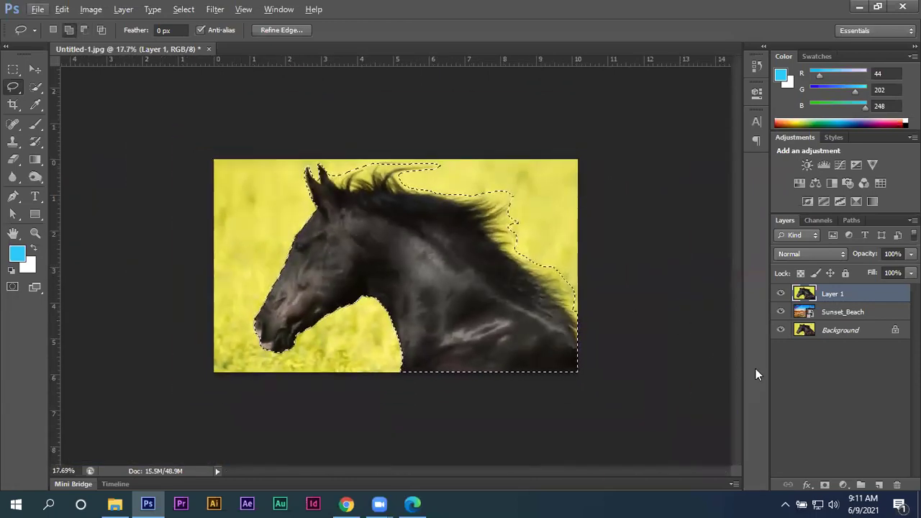
Add a layer mask to Layer 1 from the horse selection
click(824, 483)
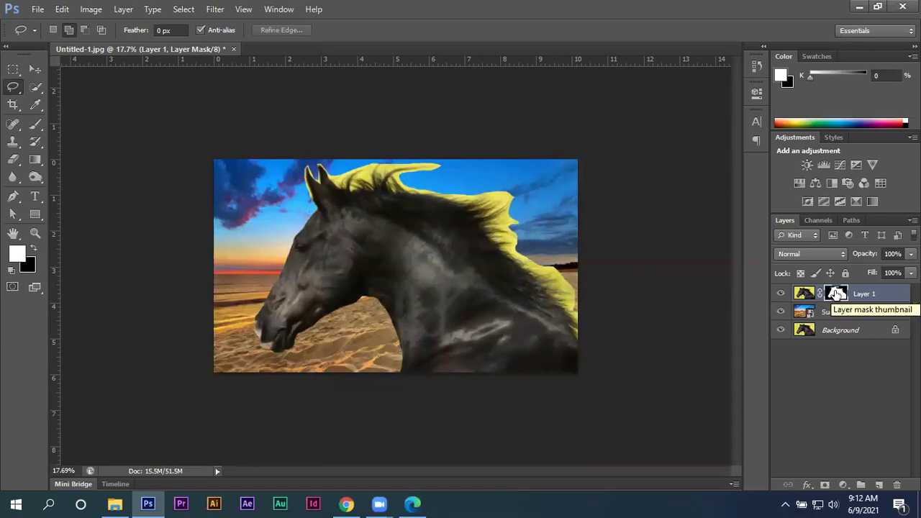
right_click(836, 295)
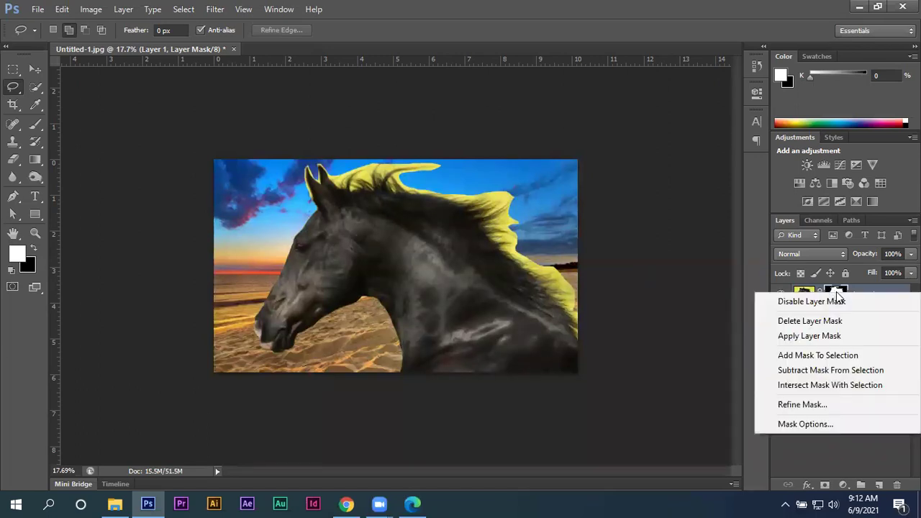
In Refine Mask, view On Layers with Smart Radius 0.5 px, Smooth 5, Feather 0.4 px, Contrast 2%
click(821, 406)
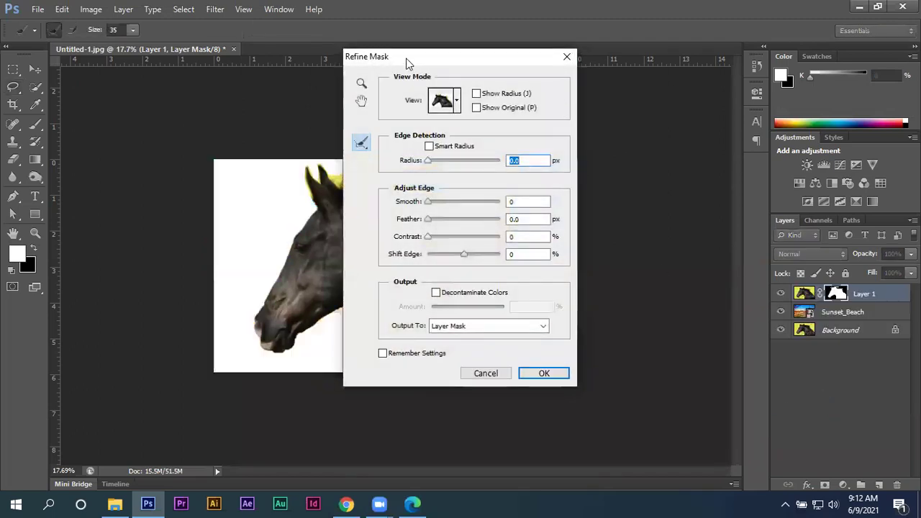
drag(406, 63, 709, 64)
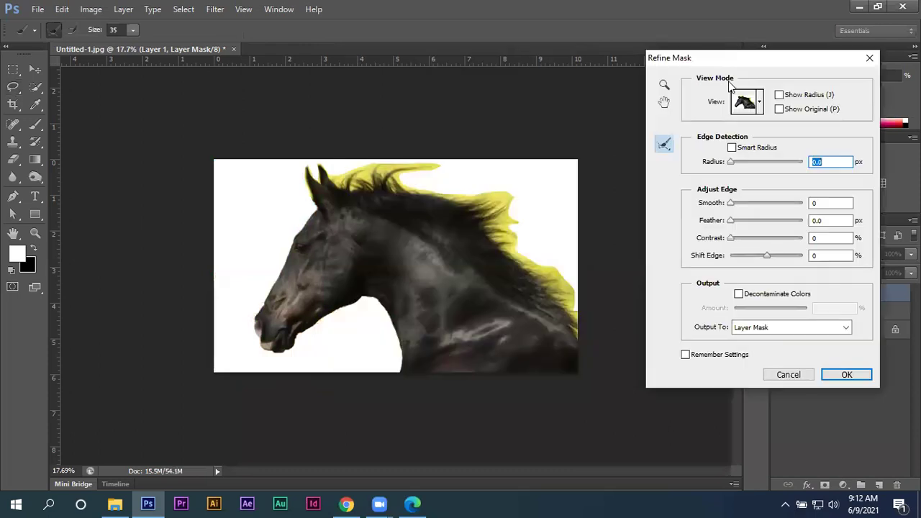
click(760, 103)
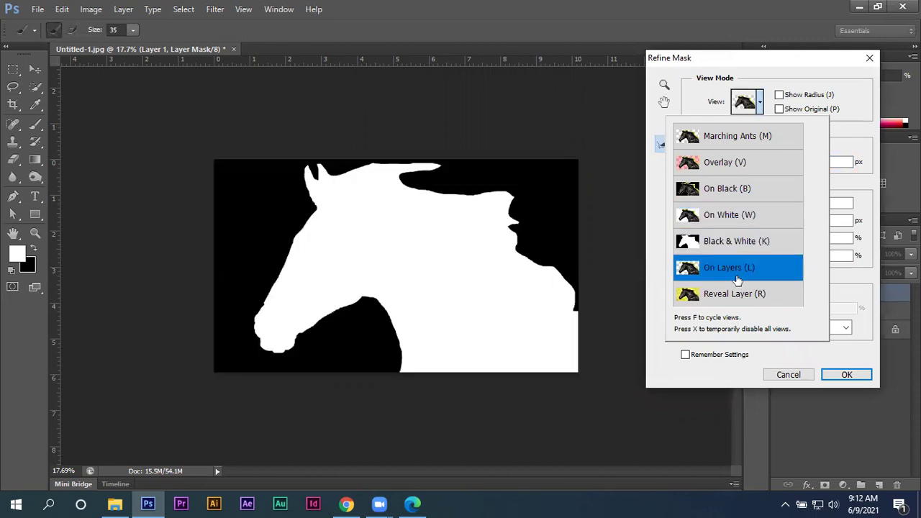
click(737, 280)
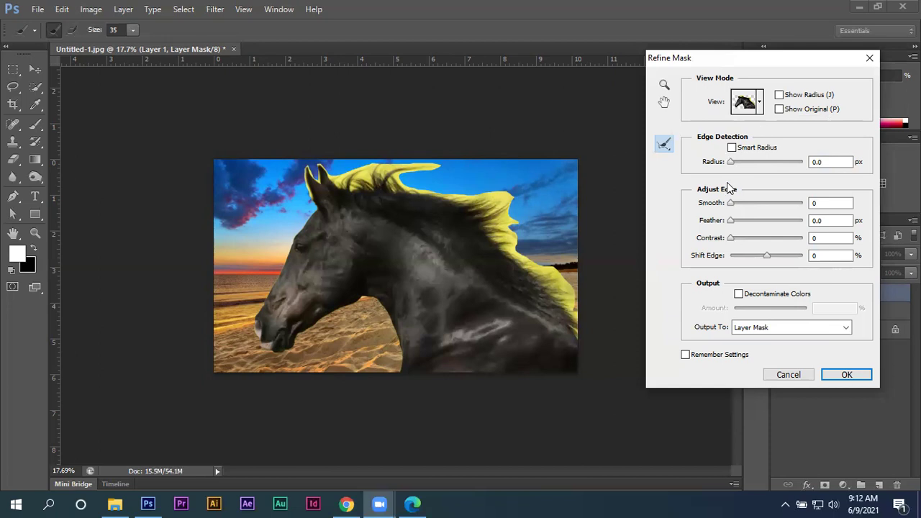
click(731, 147)
click(734, 164)
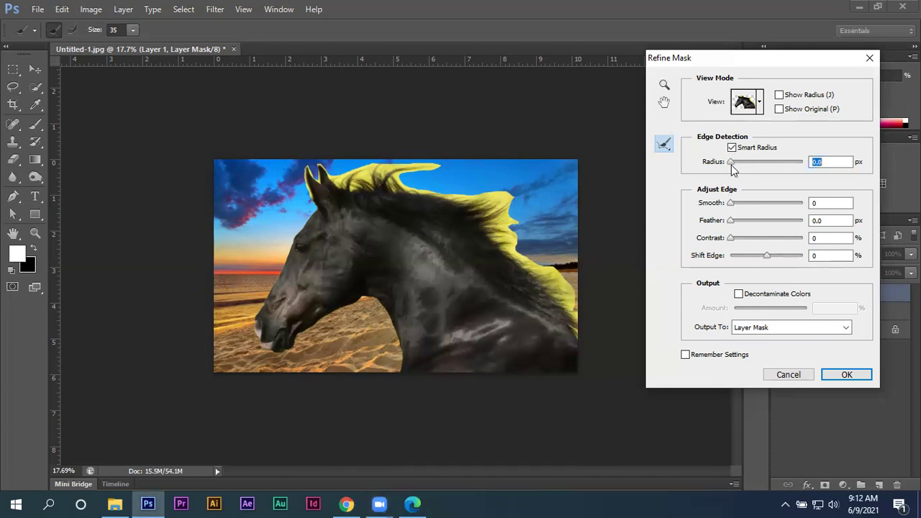
click(733, 165)
click(734, 205)
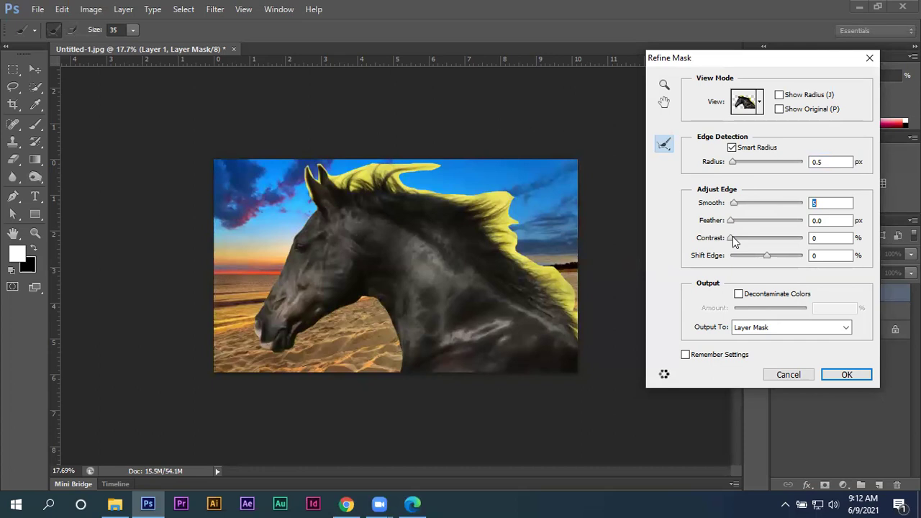
click(734, 223)
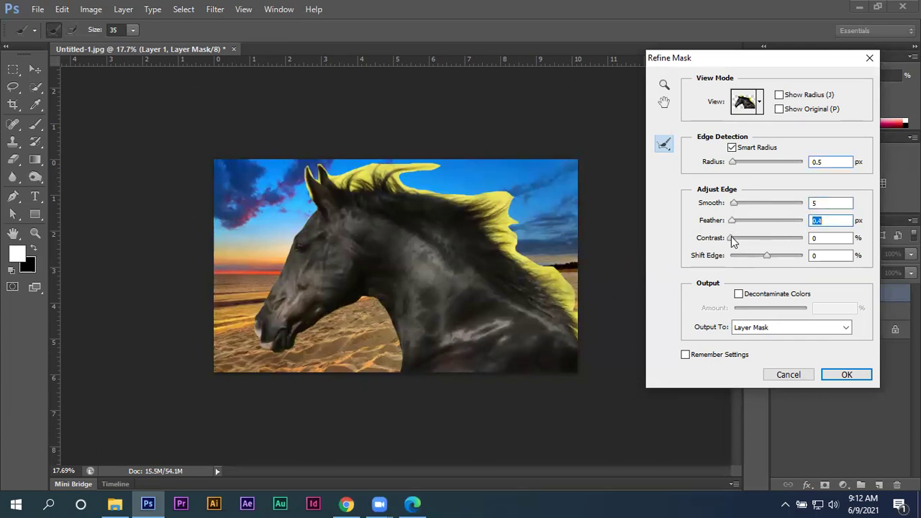
double_click(817, 239)
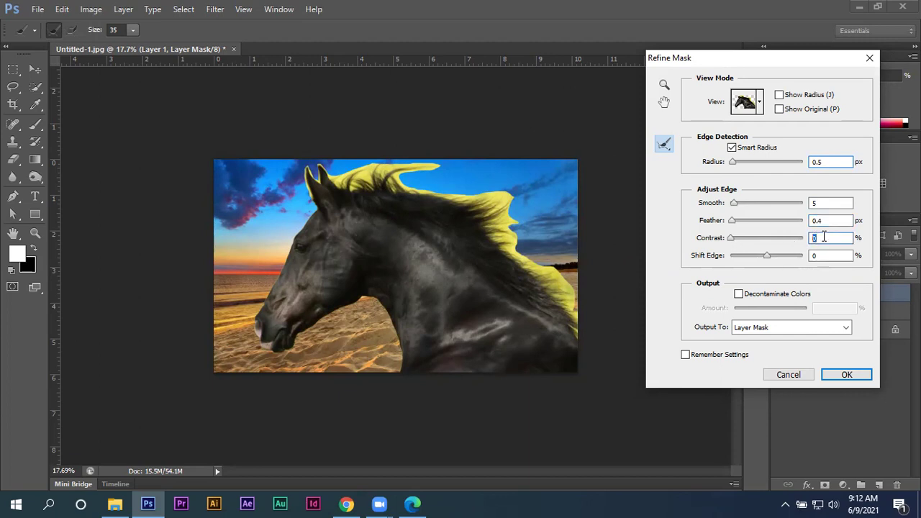
text(2)
Paint the Refine Radius brush at size 150 along the ears and mane edges
mouse_move(318, 183)
mouse_down()
mouse_move(311, 195)
mouse_move(312, 171)
mouse_up()
key(bracketright)
key(bracketright)
key(bracketright)
key(bracketleft)
key(bracketleft)
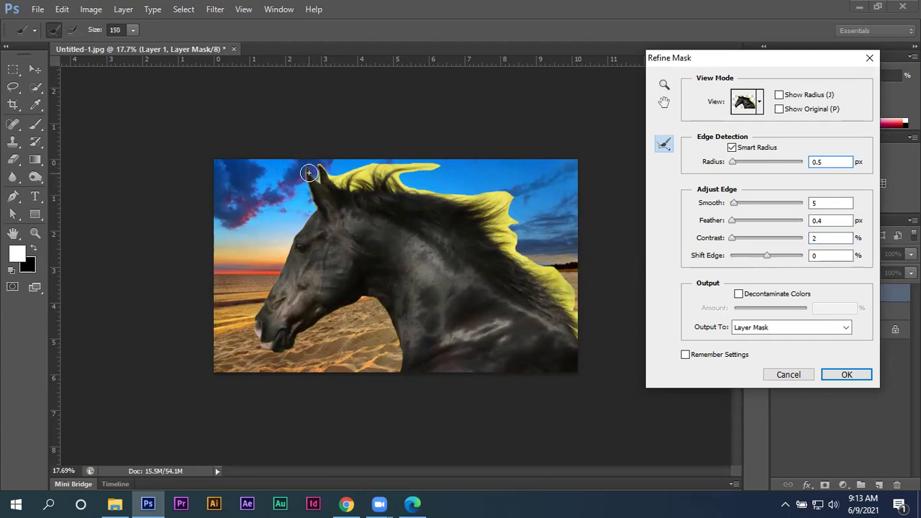
mouse_move(306, 176)
mouse_down()
mouse_move(399, 186)
mouse_move(452, 208)
mouse_move(518, 195)
mouse_move(480, 223)
mouse_move(520, 247)
mouse_move(514, 261)
mouse_move(554, 266)
mouse_move(588, 319)
mouse_up()
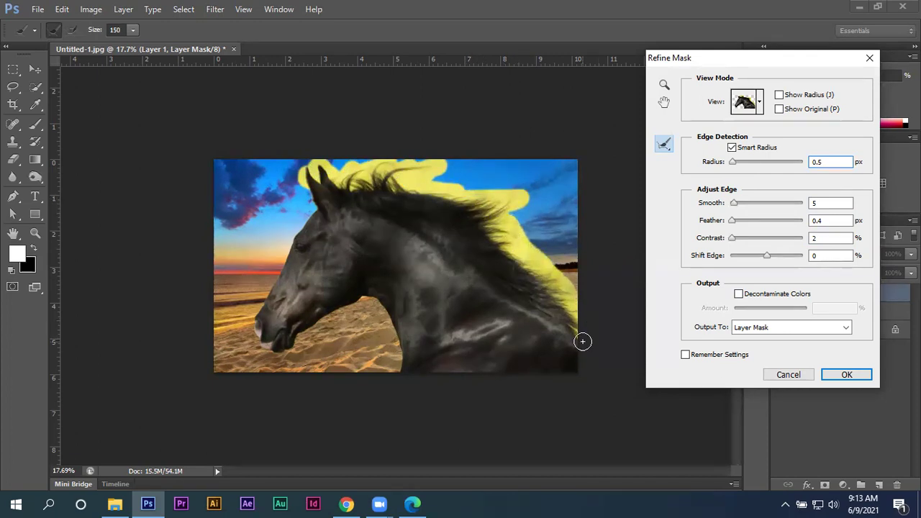
drag(583, 341, 581, 339)
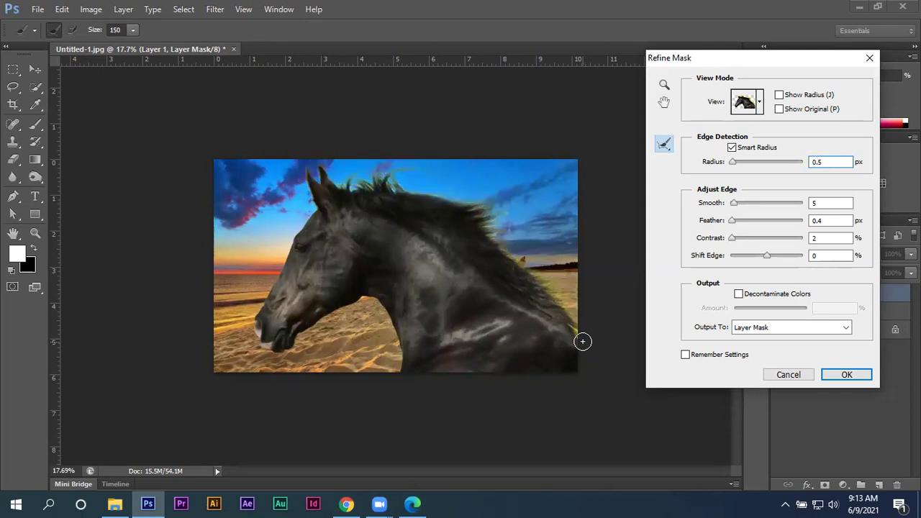
mouse_move(530, 269)
mouse_down()
mouse_move(571, 323)
mouse_move(535, 294)
mouse_move(524, 208)
mouse_move(510, 233)
mouse_move(572, 327)
mouse_up()
mouse_move(486, 219)
mouse_down()
mouse_move(454, 213)
mouse_move(400, 172)
mouse_move(374, 193)
mouse_move(315, 177)
mouse_up()
Turn on Decontaminate Colors, raising the amount to 89%, and shift the mask edge by 25%
click(739, 294)
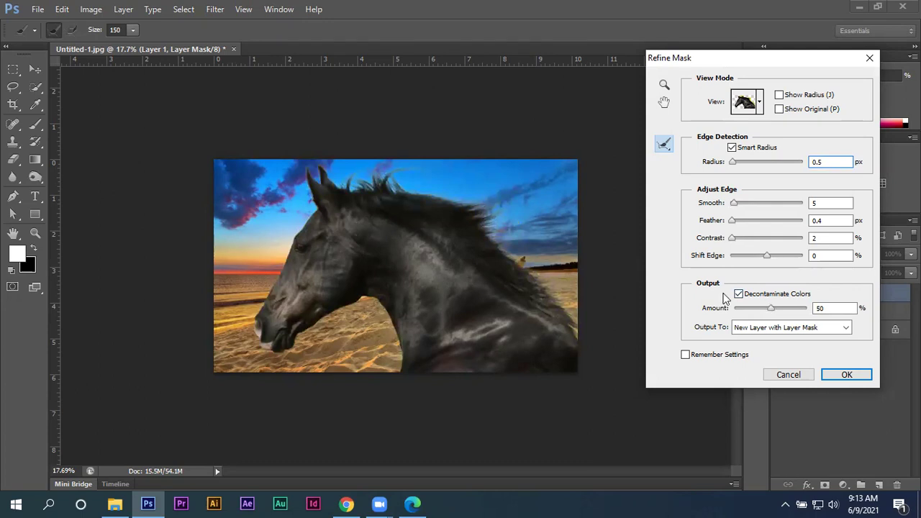
click(738, 295)
click(737, 295)
click(738, 294)
click(738, 294)
drag(770, 309, 775, 308)
drag(767, 255, 776, 257)
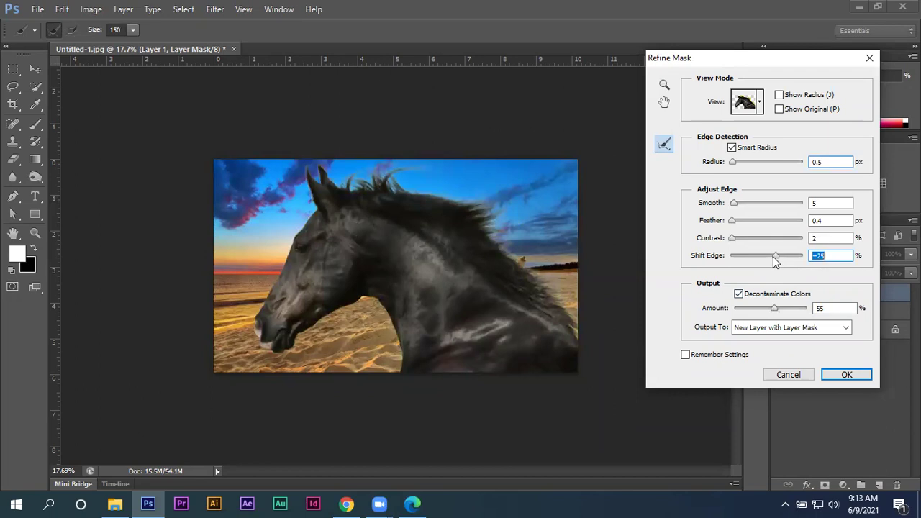
drag(776, 308, 785, 308)
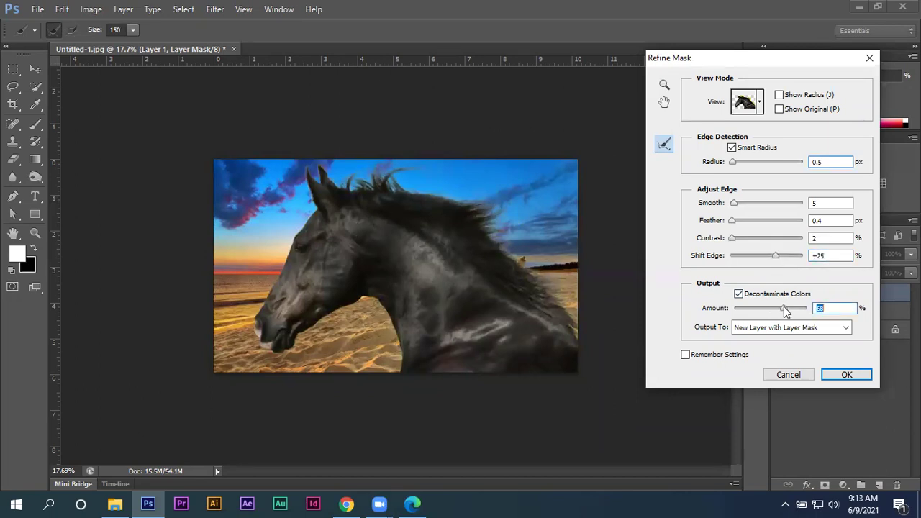
drag(786, 308, 789, 308)
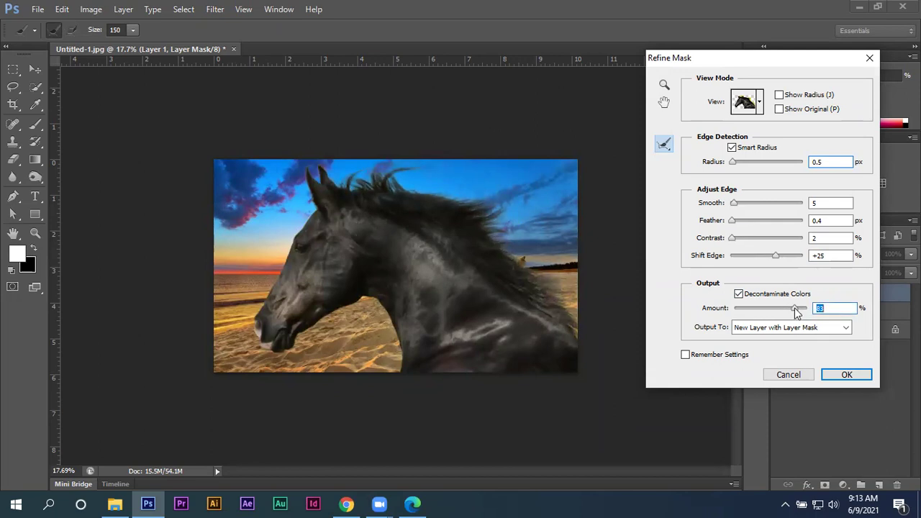
drag(795, 308, 791, 309)
Output to New Layer with Layer Mask, remember settings, apply, and close Untitled-1.jpg
click(776, 328)
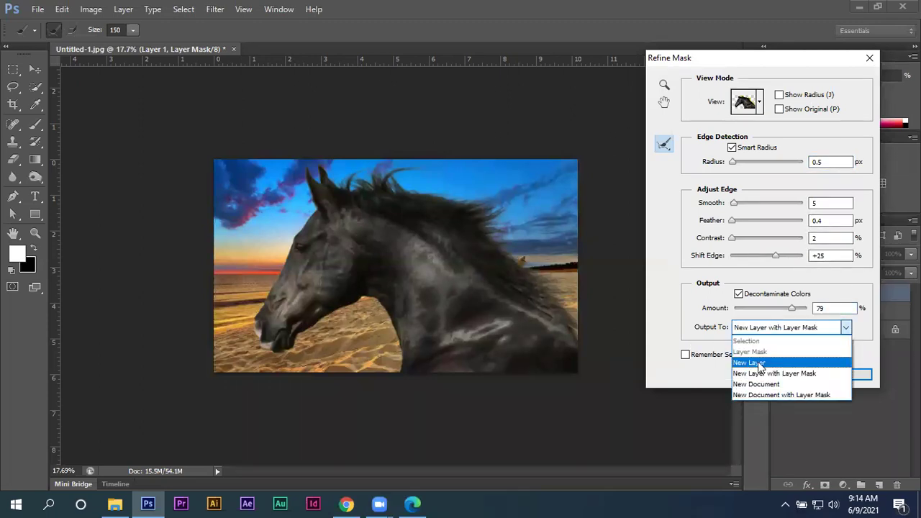
click(758, 372)
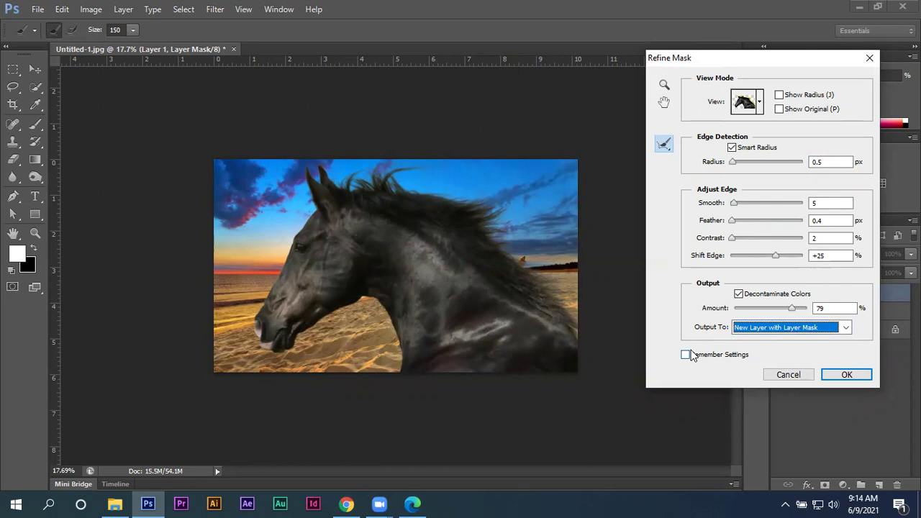
click(686, 354)
click(846, 374)
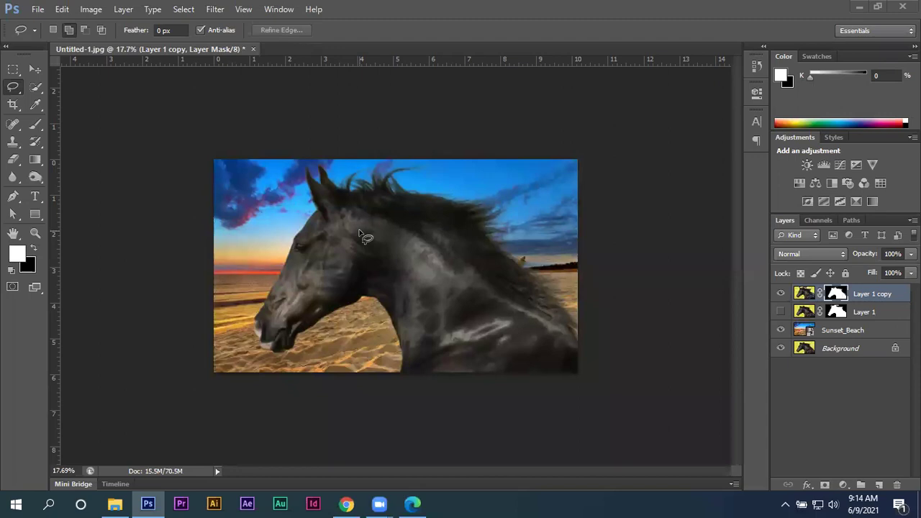
click(253, 49)
Discard the Photoshop document and return Explorer to the Class (15) folder
click(426, 185)
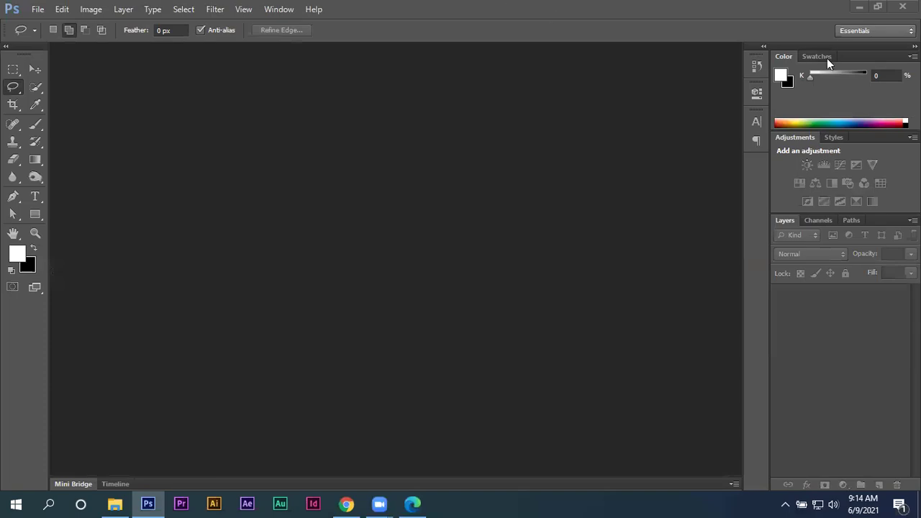
click(857, 9)
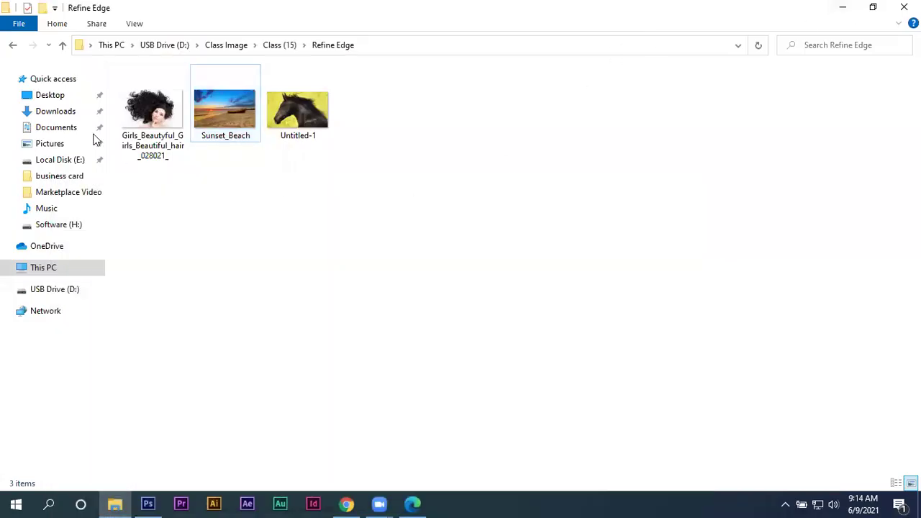
click(12, 47)
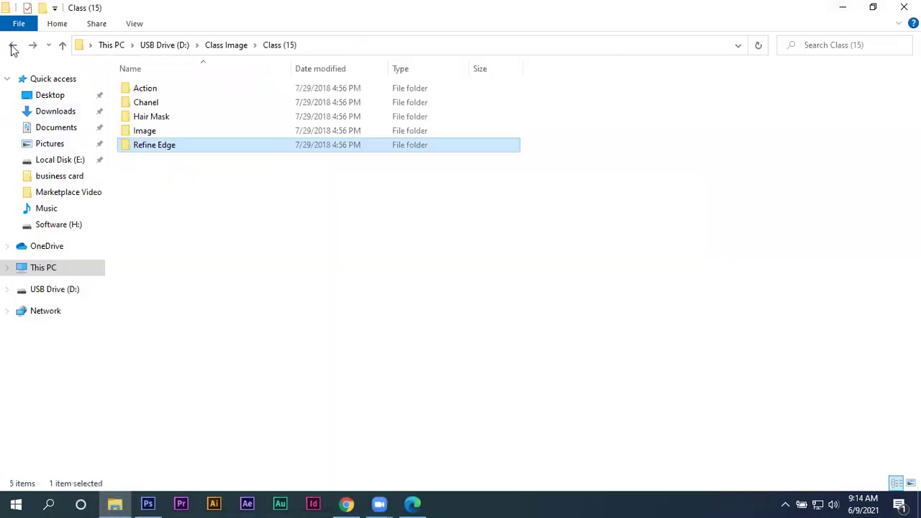
click(186, 203)
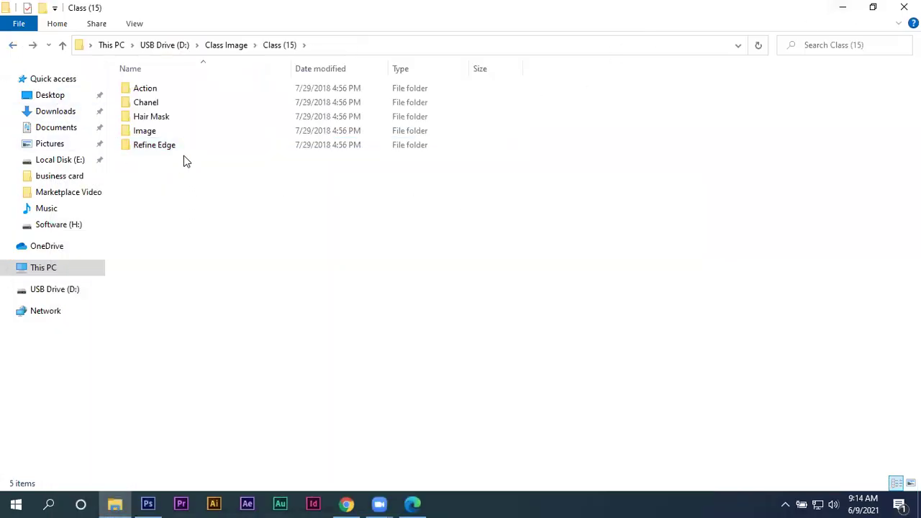
Look inside the Action folder, then select the Image folder and close Explorer
double_click(180, 91)
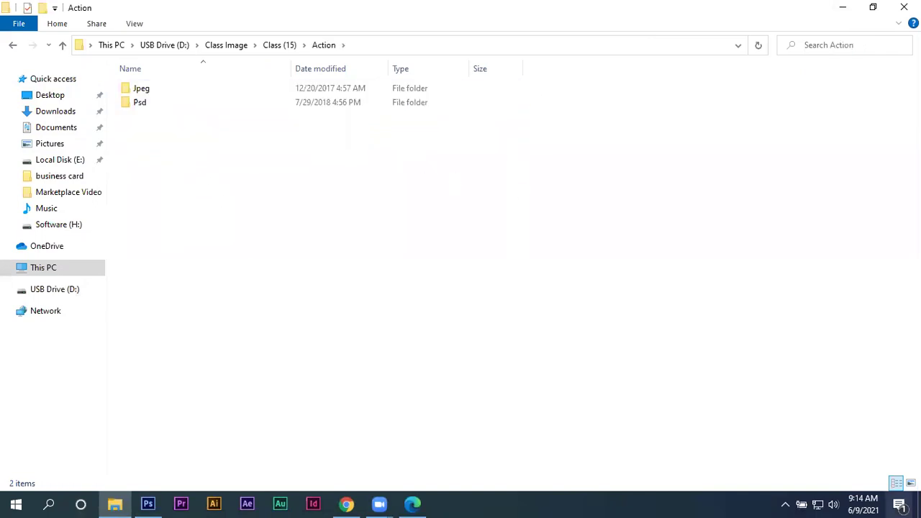
click(12, 45)
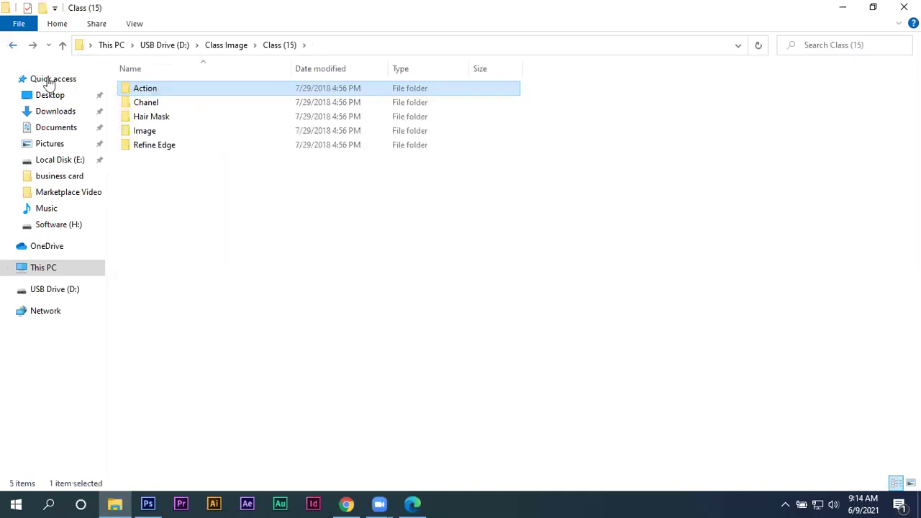
click(132, 132)
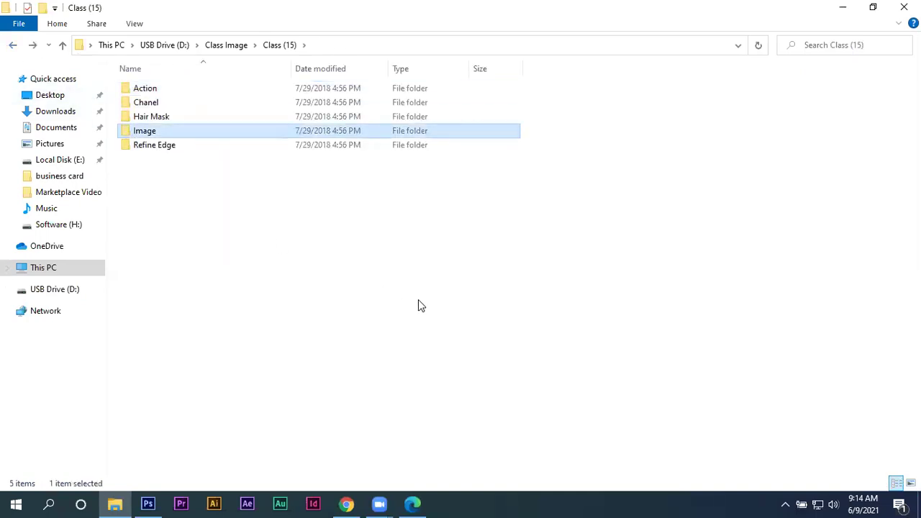
click(876, 7)
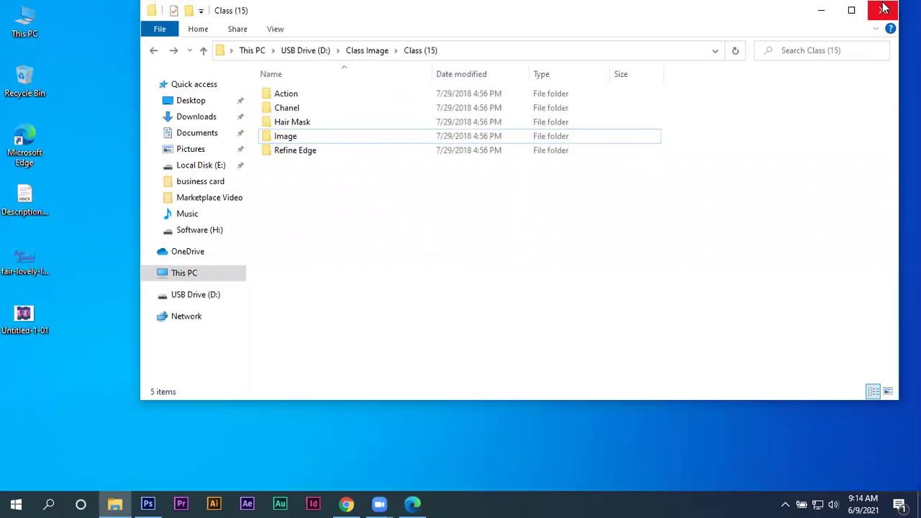
click(884, 7)
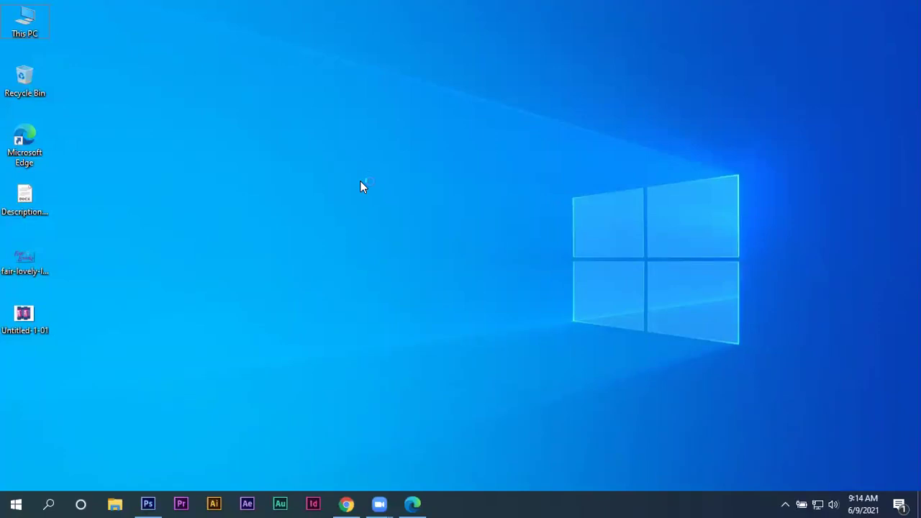
Paste a copy of the Image folder onto the desktop and deselect its icon
key(ctrl+v)
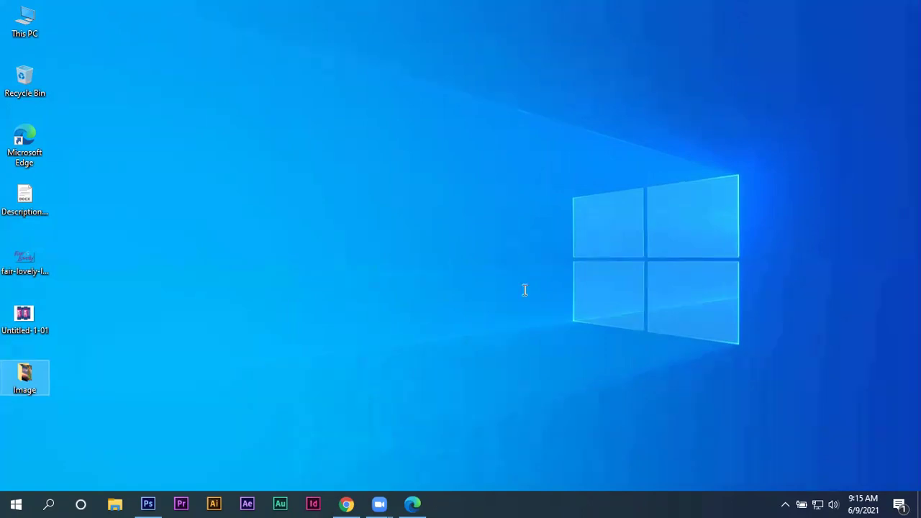
click(423, 388)
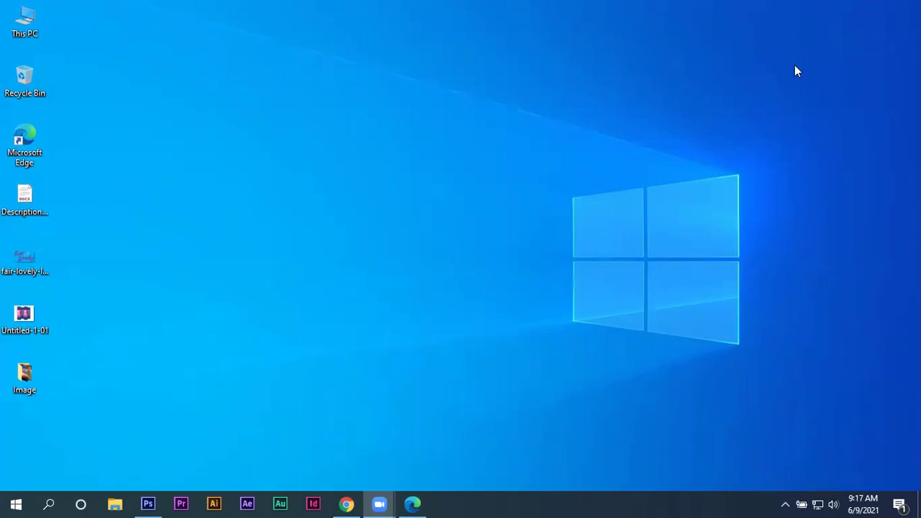
Open the desktop Image folder full-screen and launch photo 31085 in Photos
double_click(24, 380)
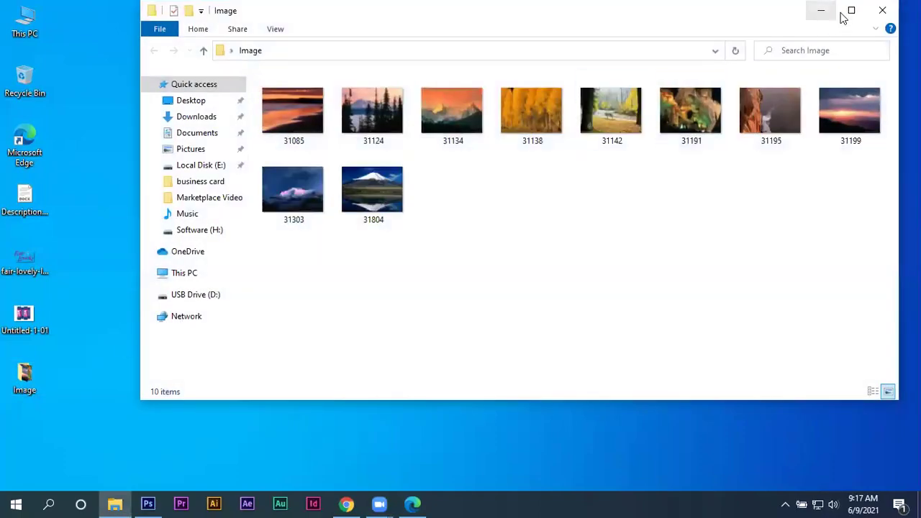
click(851, 10)
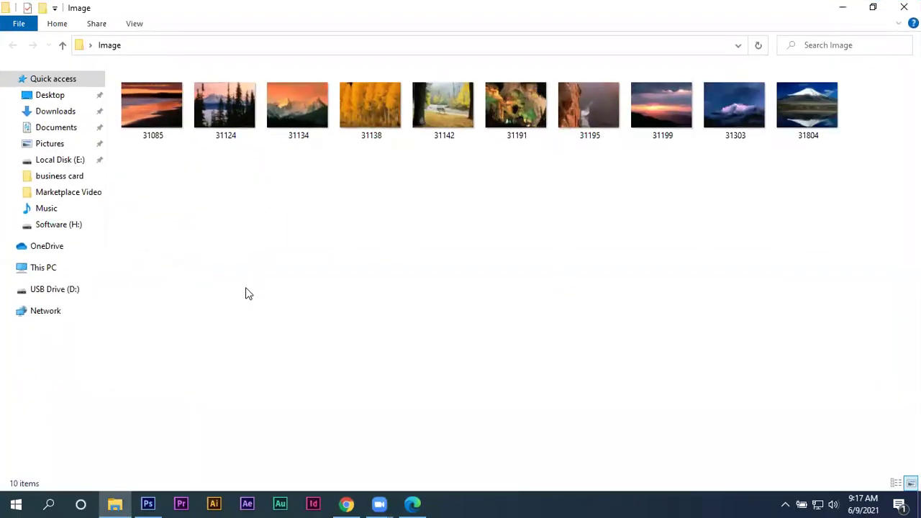
click(163, 124)
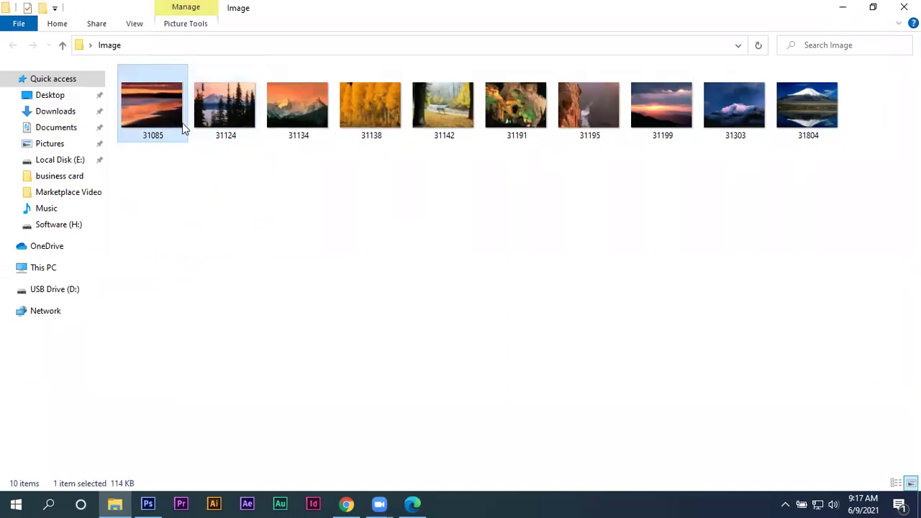
click(196, 186)
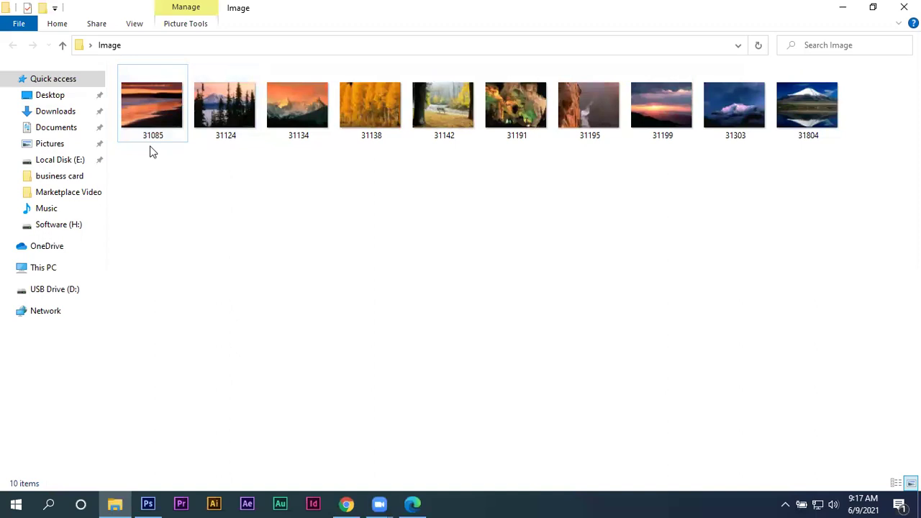
click(177, 115)
double_click(178, 115)
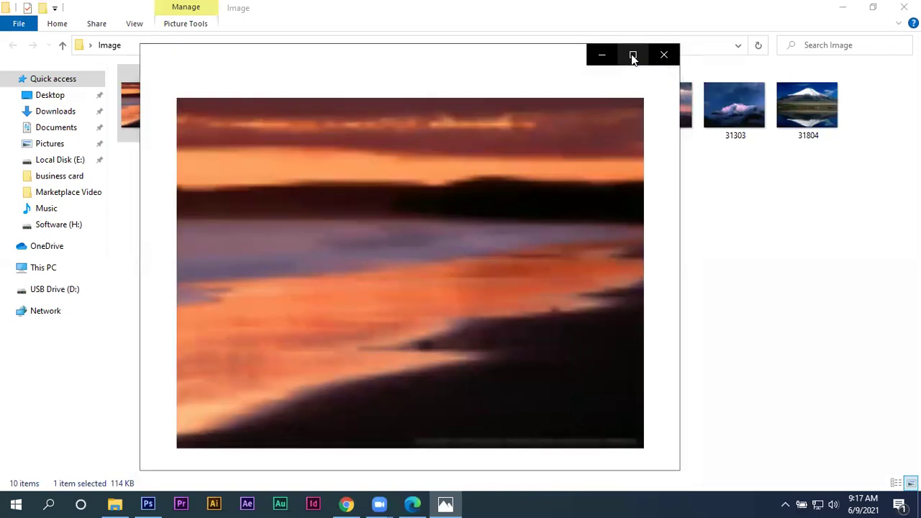
Browse the photos maximized from 31085 through 31804, then reopen 31085
click(632, 55)
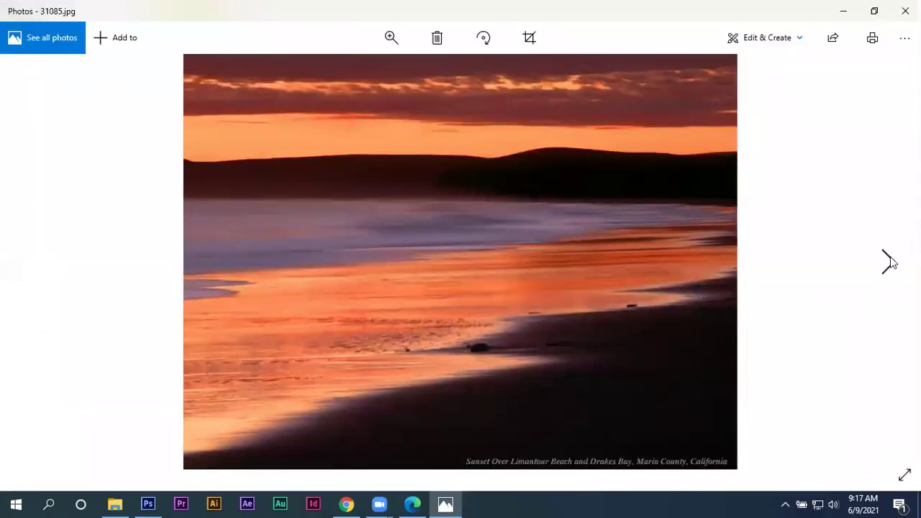
click(889, 263)
key(Right)
key(Right)
key(Right)
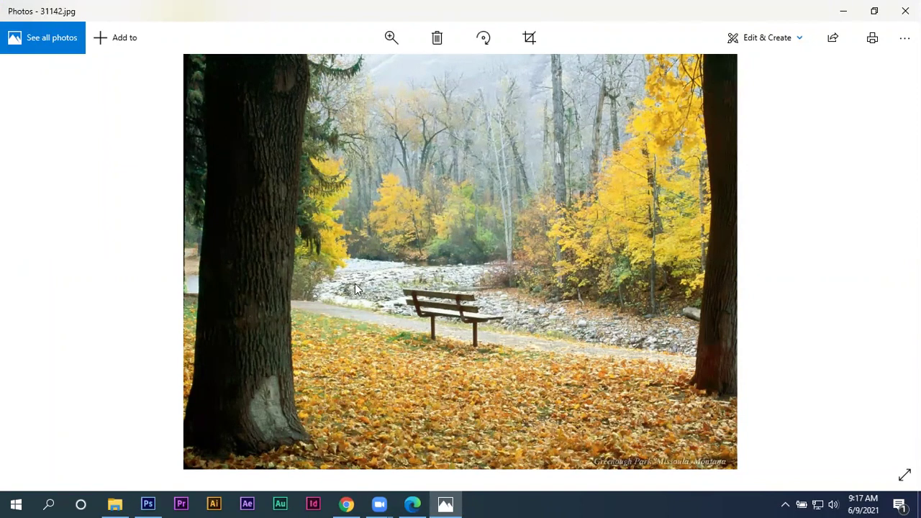
key(Right)
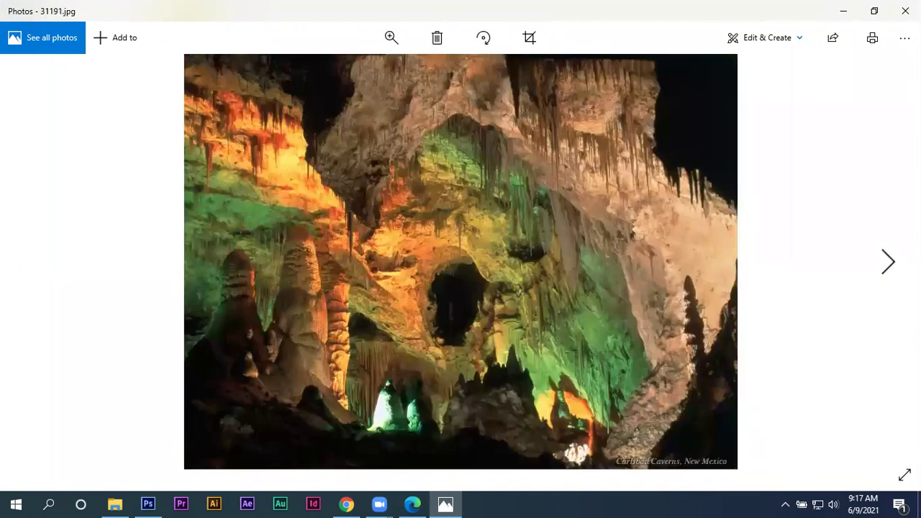
key(Right)
key(Right)
key(Right)
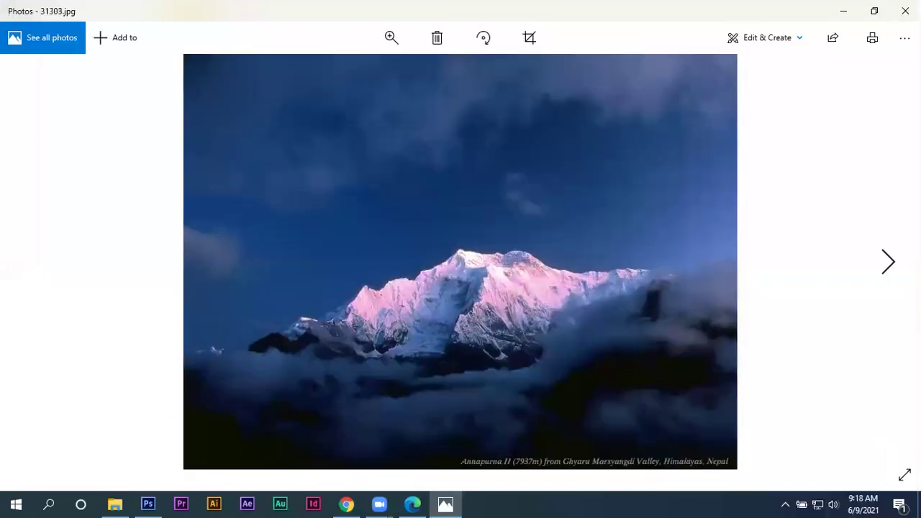
key(Right)
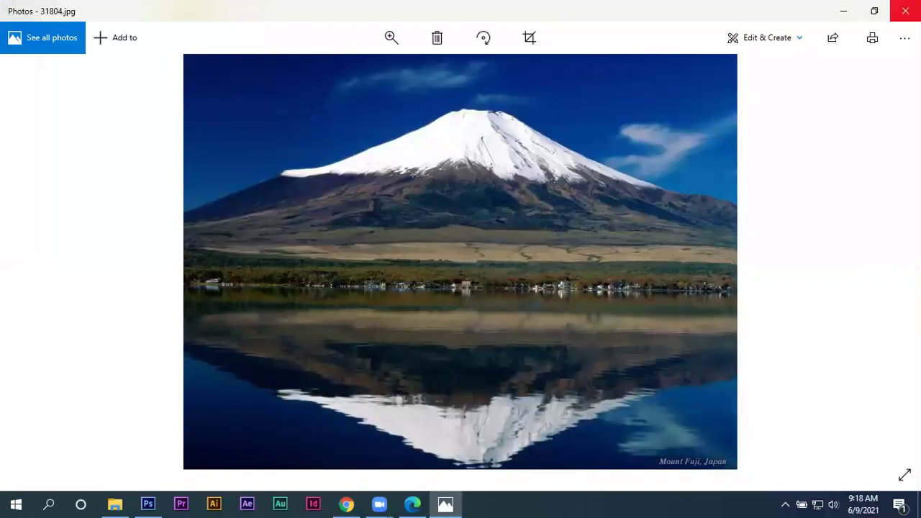
click(906, 11)
double_click(165, 100)
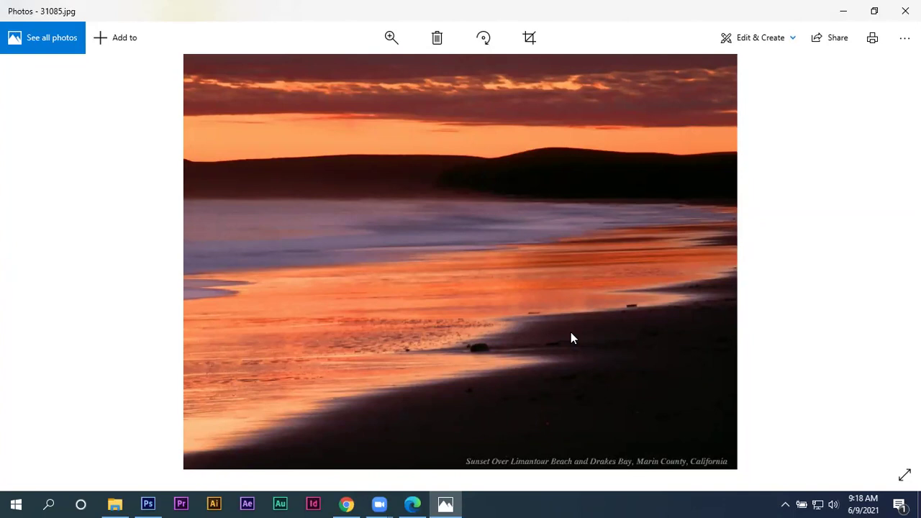
Launch Calculator via search 'cal' and compute 3 × 500 = 1,500
click(62, 503)
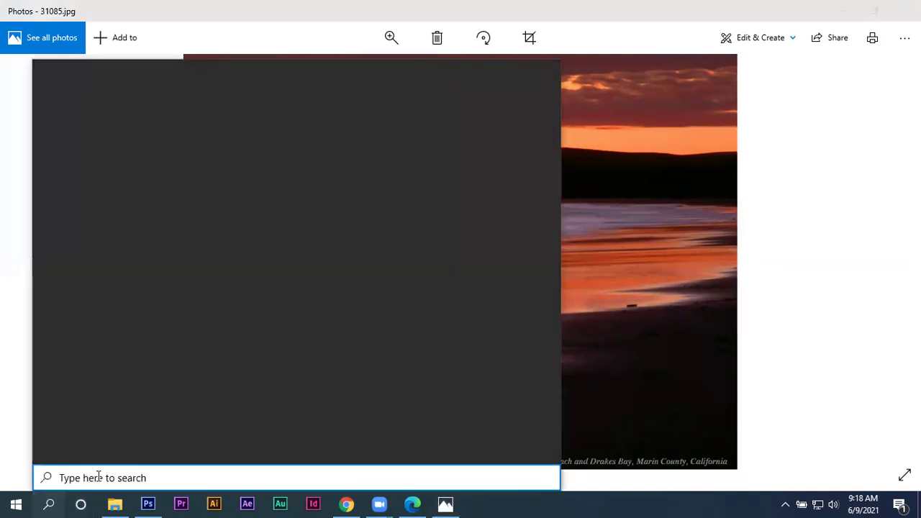
text(cal)
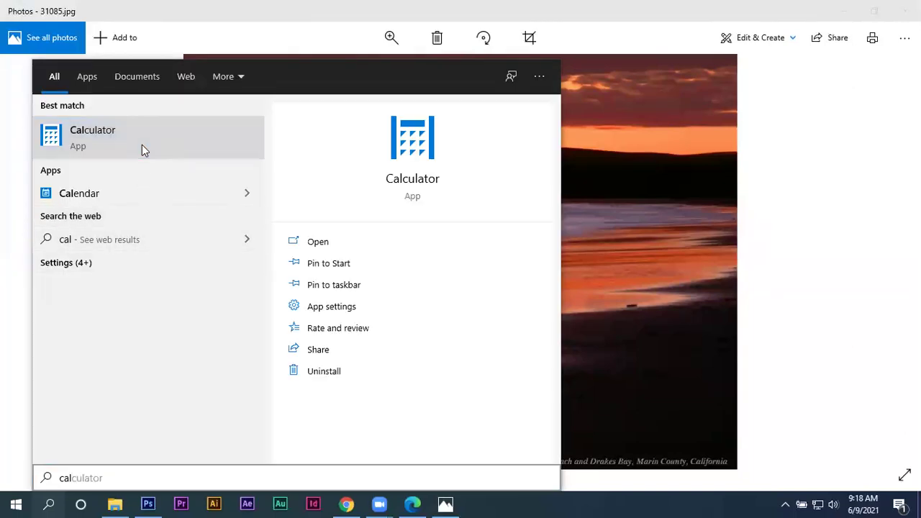
click(141, 145)
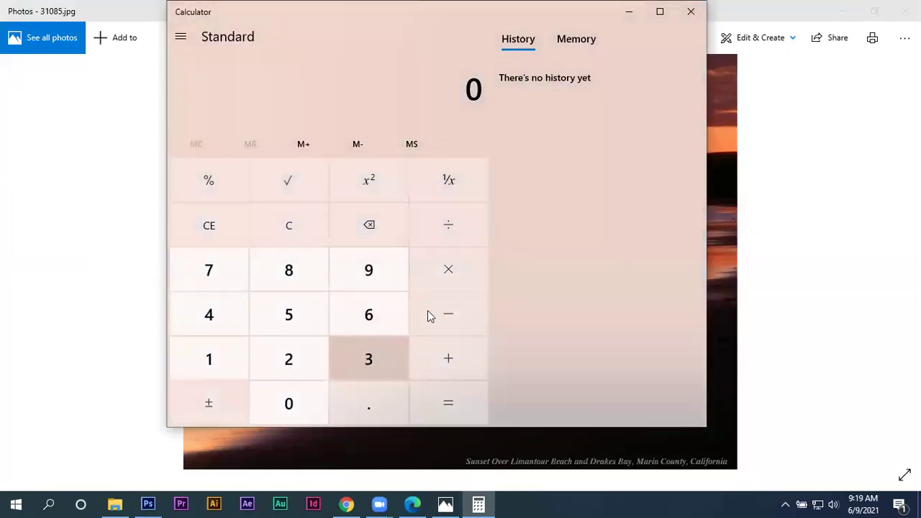
click(429, 270)
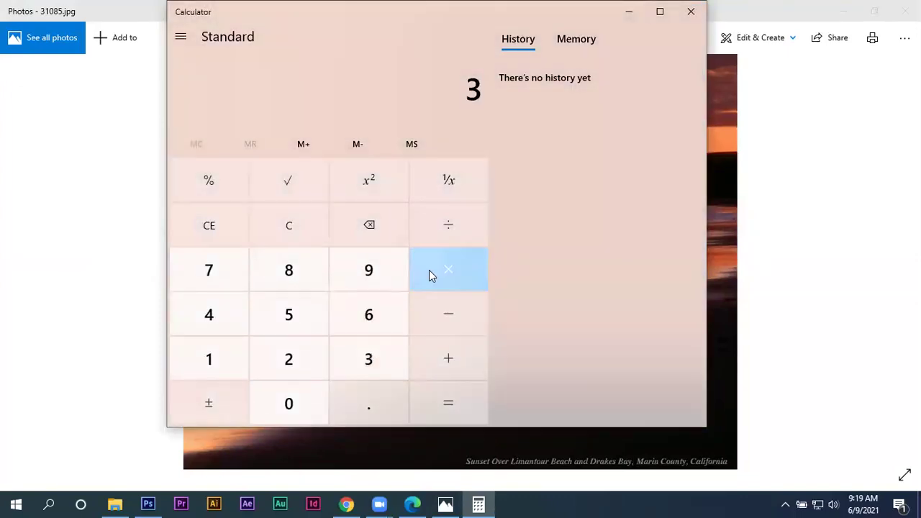
click(288, 320)
click(288, 394)
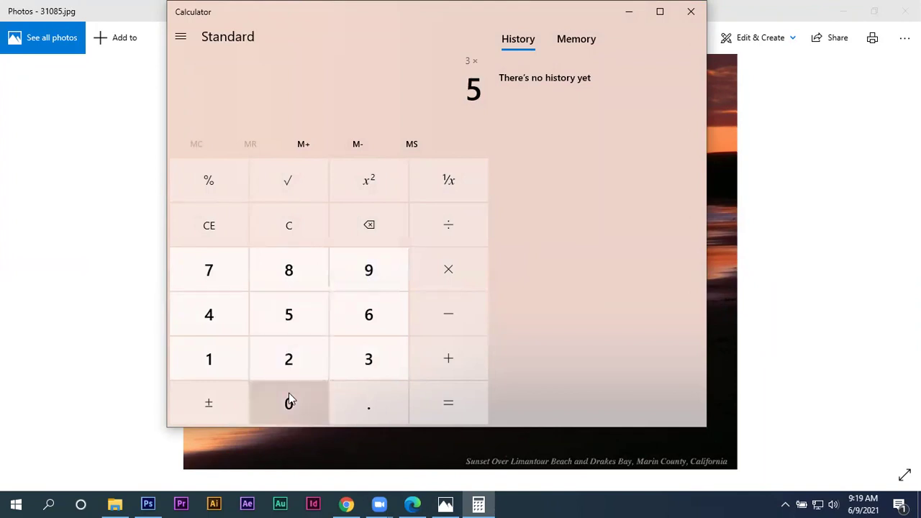
click(289, 394)
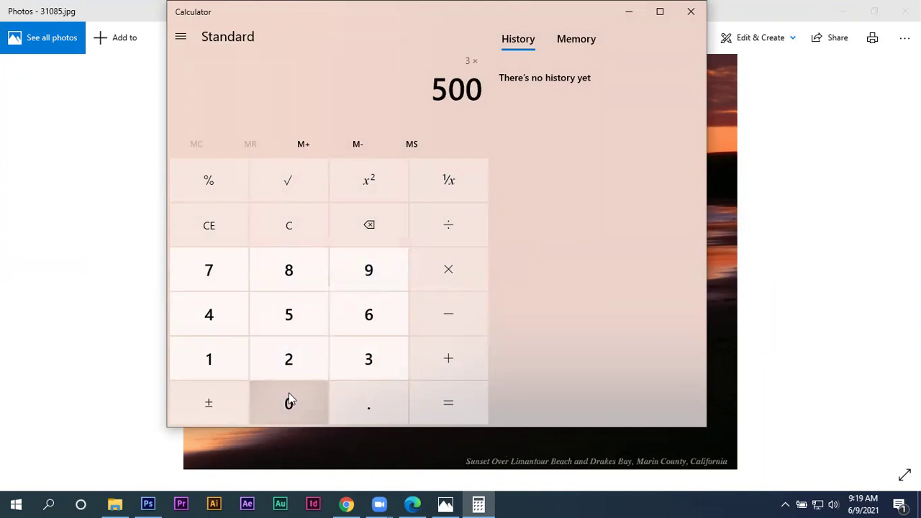
click(445, 400)
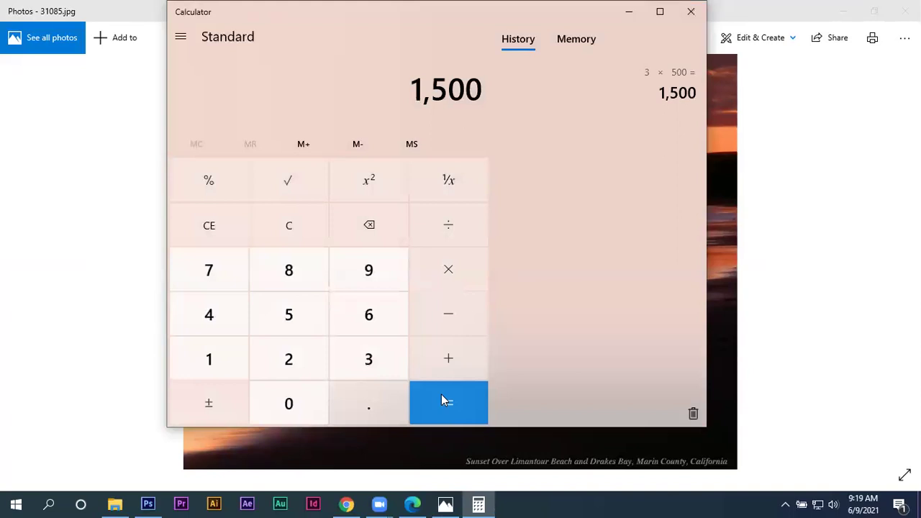
Divide 1,500 by 60 to get 25
click(459, 239)
click(360, 308)
click(317, 400)
click(458, 396)
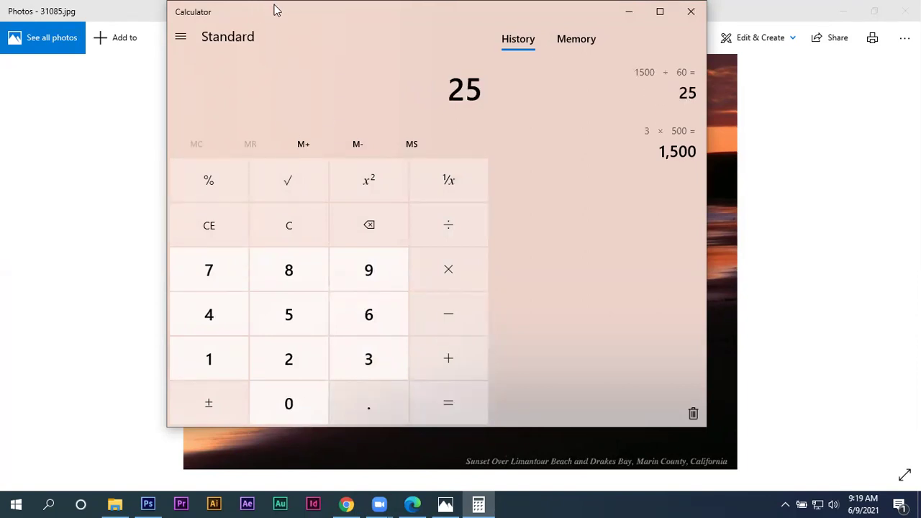
mouse_move(269, 19)
mouse_down()
mouse_move(269, 37)
mouse_move(294, 55)
mouse_move(301, 22)
mouse_up()
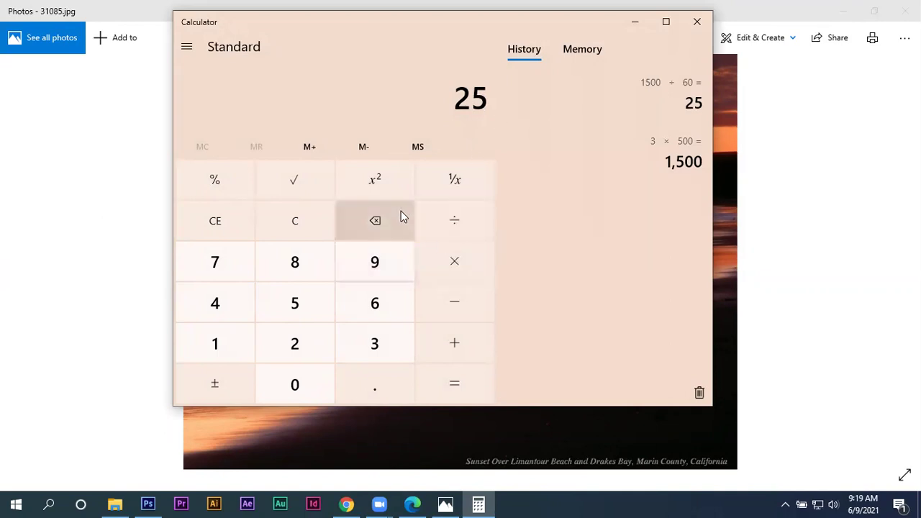
Clear Calculator and compute 500 × 5 = 2,500
click(303, 221)
click(295, 302)
click(292, 384)
click(291, 381)
click(454, 267)
click(309, 319)
click(447, 390)
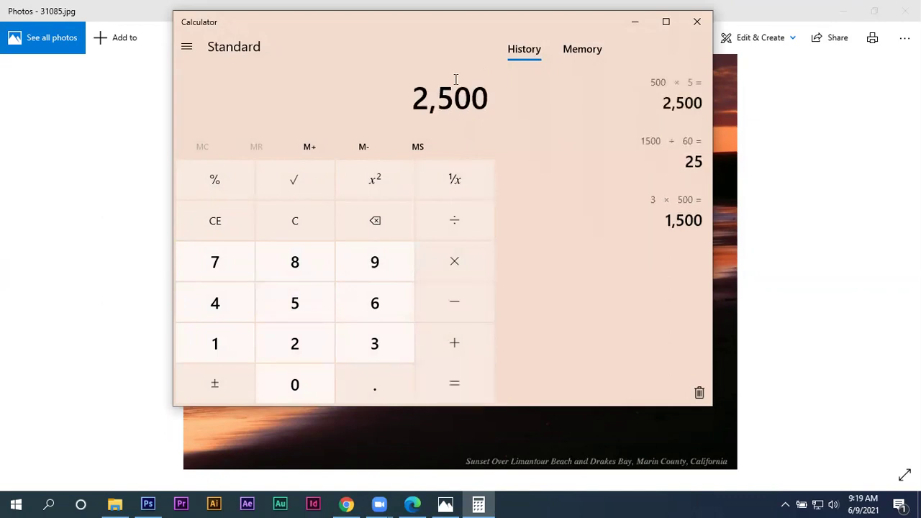
Divide 2,500 by 60, then add 20 to reach about 61.67
click(454, 216)
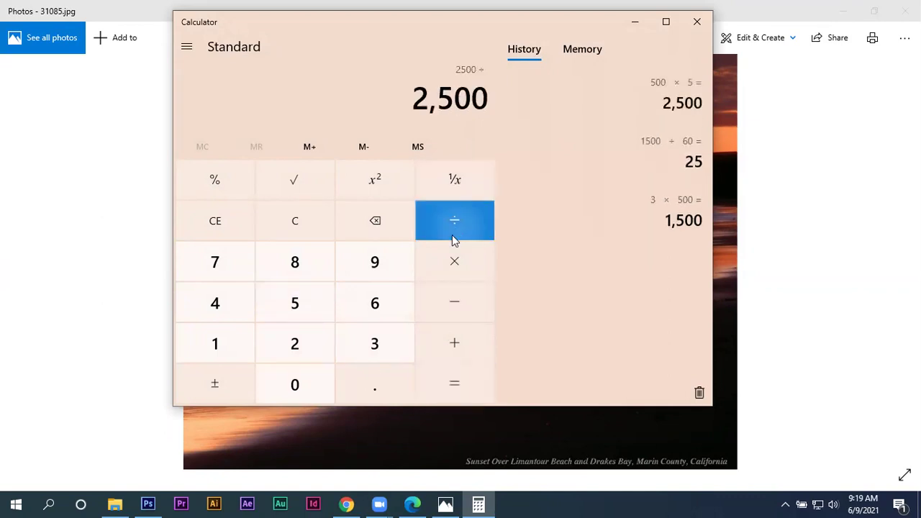
click(352, 302)
click(294, 385)
click(440, 377)
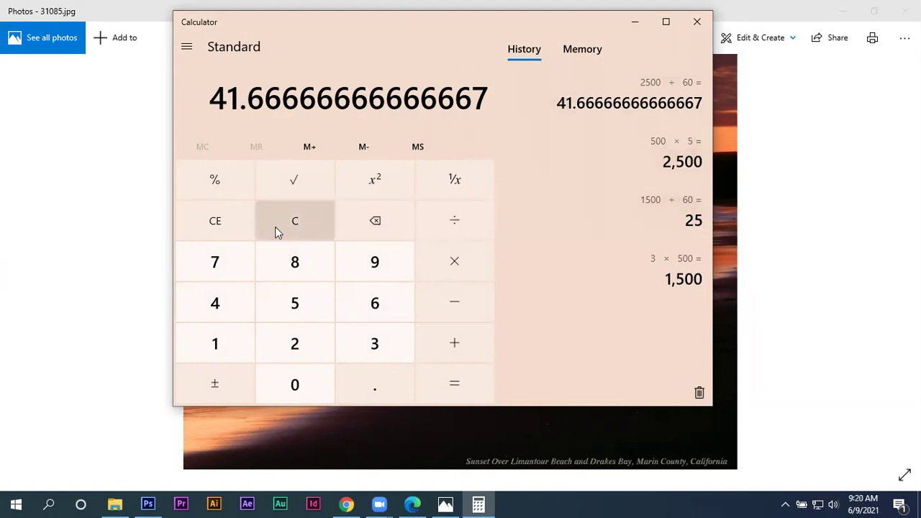
click(436, 343)
click(311, 341)
click(302, 388)
click(473, 389)
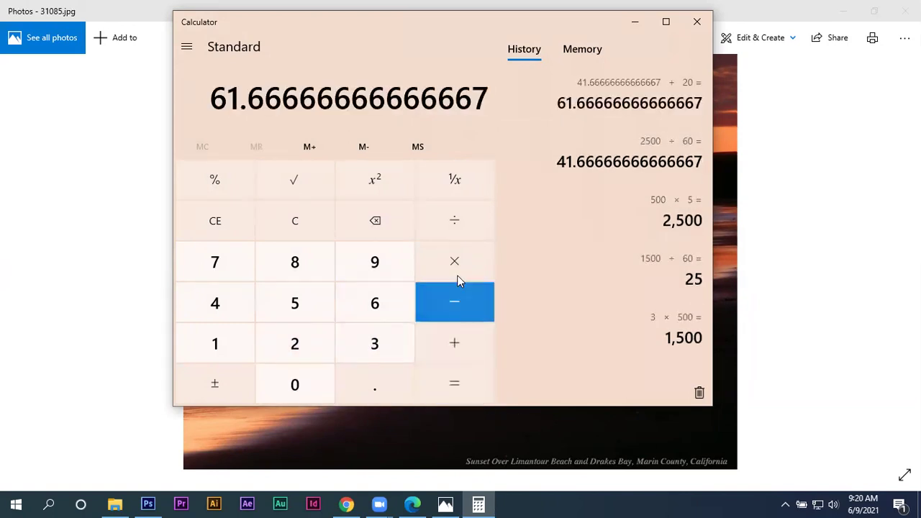
Divide 61.67 by 24 to get 2.569444444444444, then close Calculator
click(461, 226)
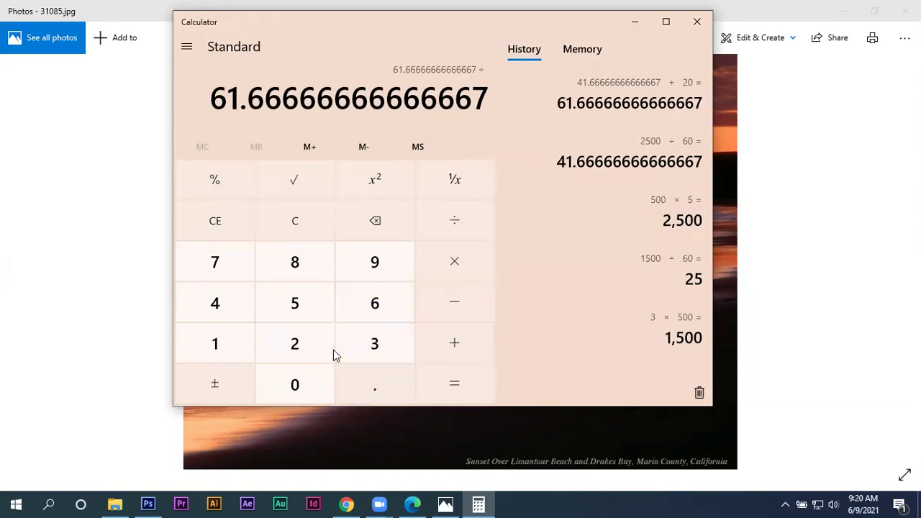
click(310, 346)
click(221, 311)
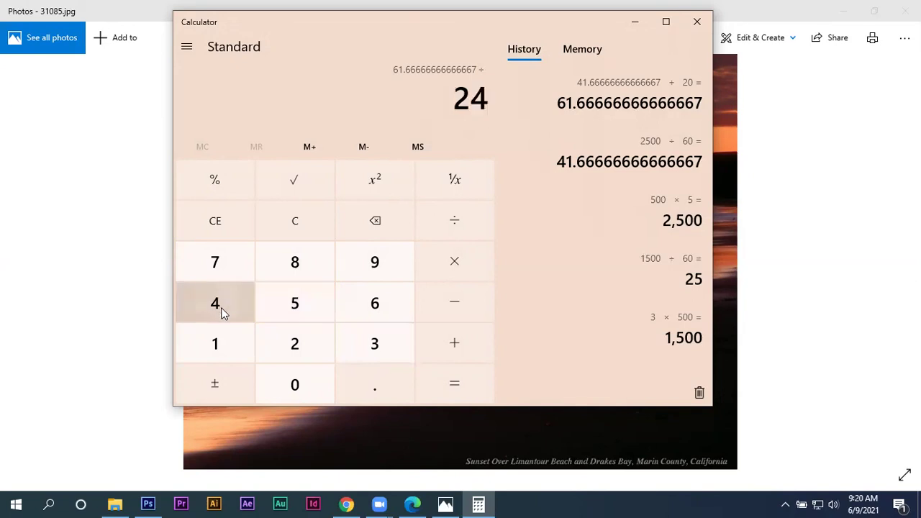
click(449, 377)
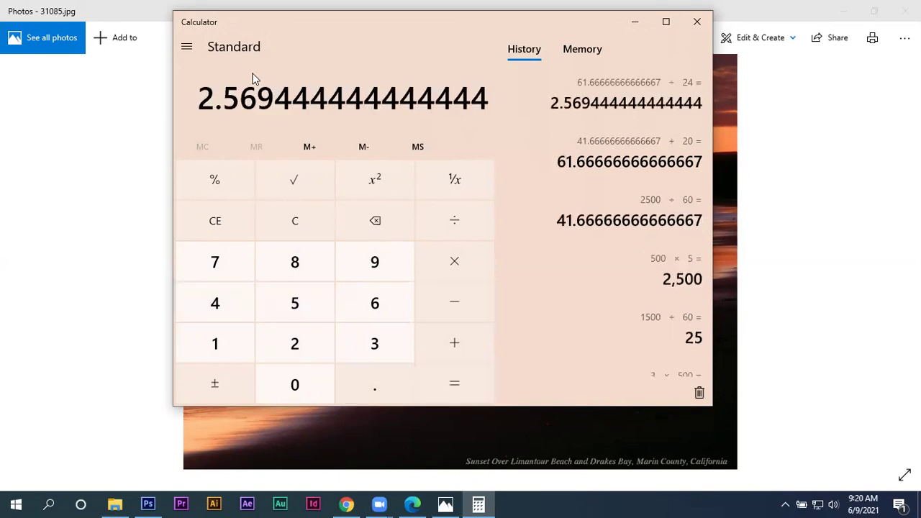
click(696, 22)
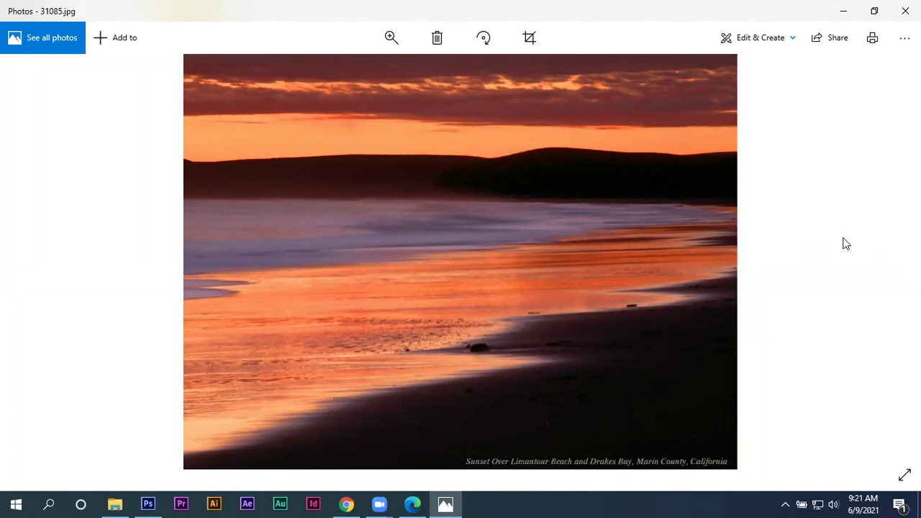
Close the photo viewer and Image folder, then create a desktop folder named Action
click(905, 11)
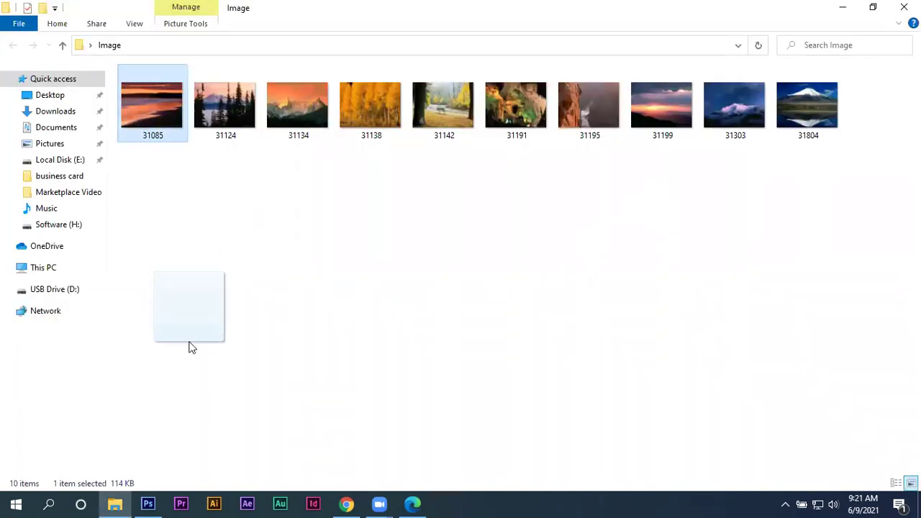
drag(159, 105, 218, 249)
click(904, 7)
right_click(403, 149)
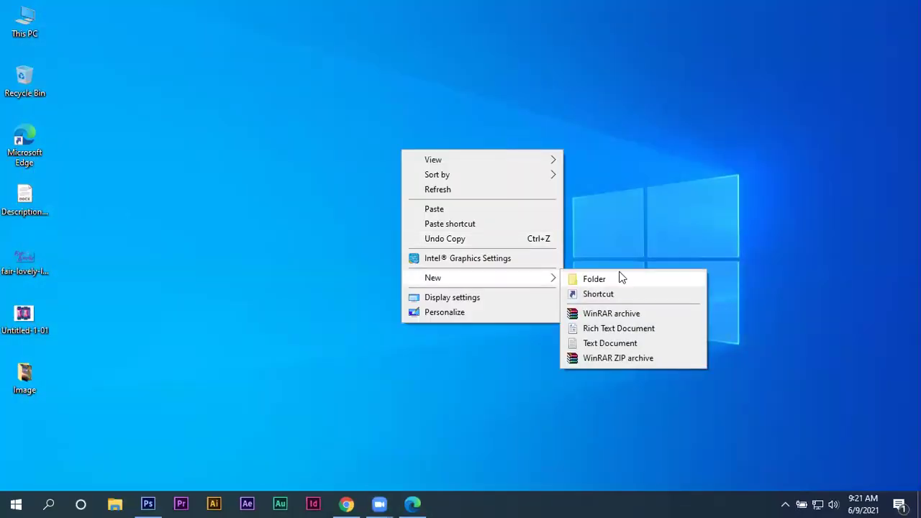
mouse_move(433, 278)
click(620, 277)
text(Action)
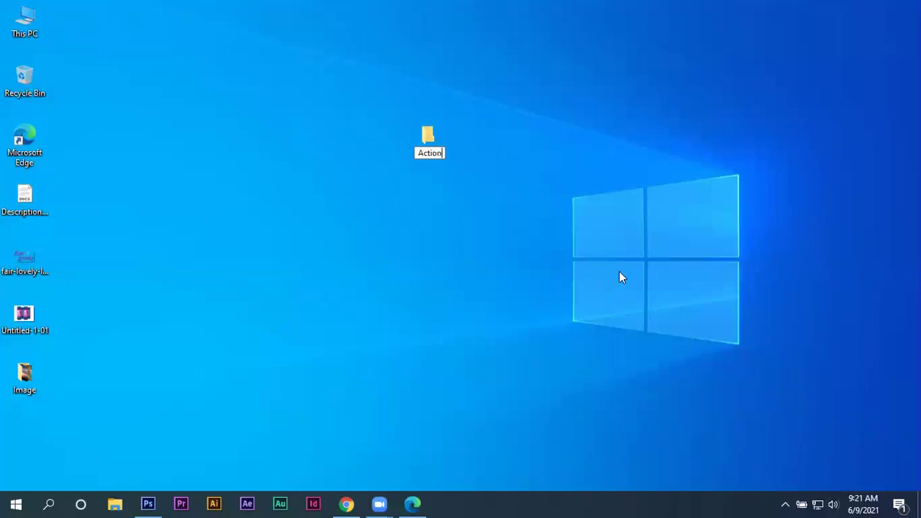
key(Return)
Create Psd and Jpeg subfolders inside the Action folder
double_click(444, 151)
right_click(447, 179)
mouse_move(497, 338)
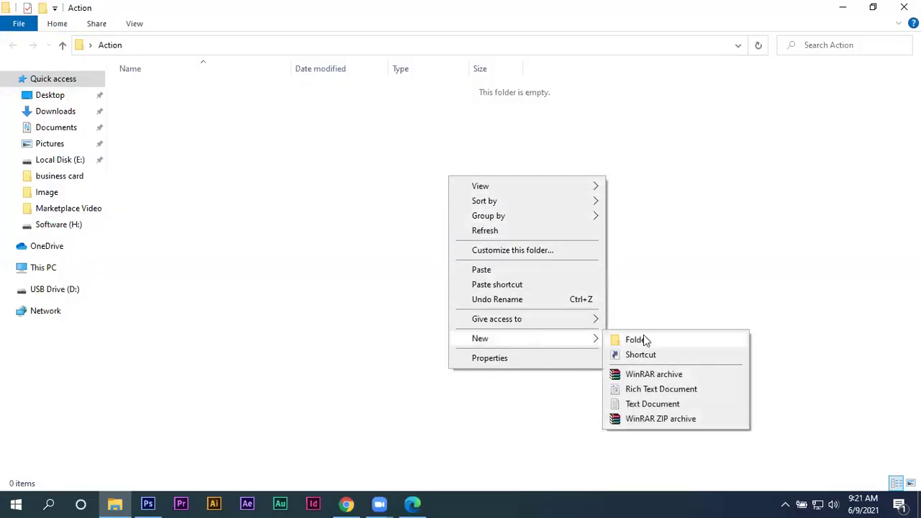
click(642, 339)
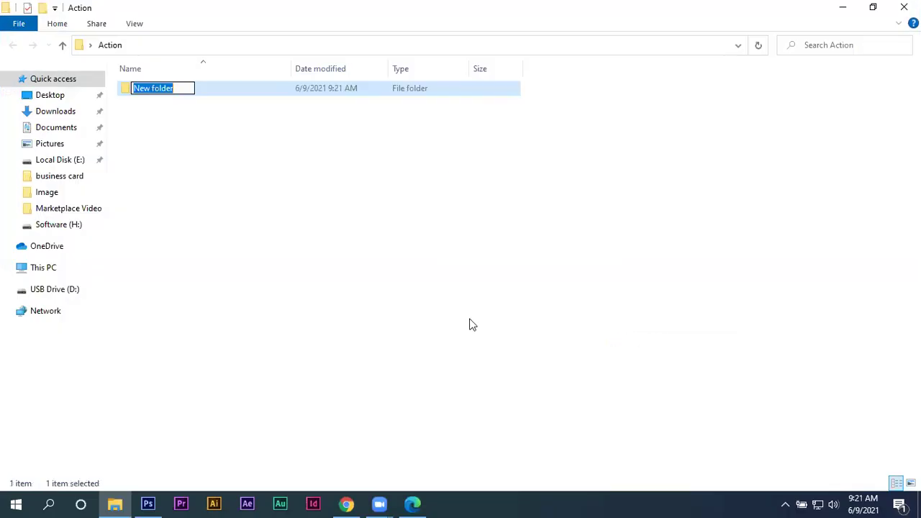
text(Psd)
click(432, 314)
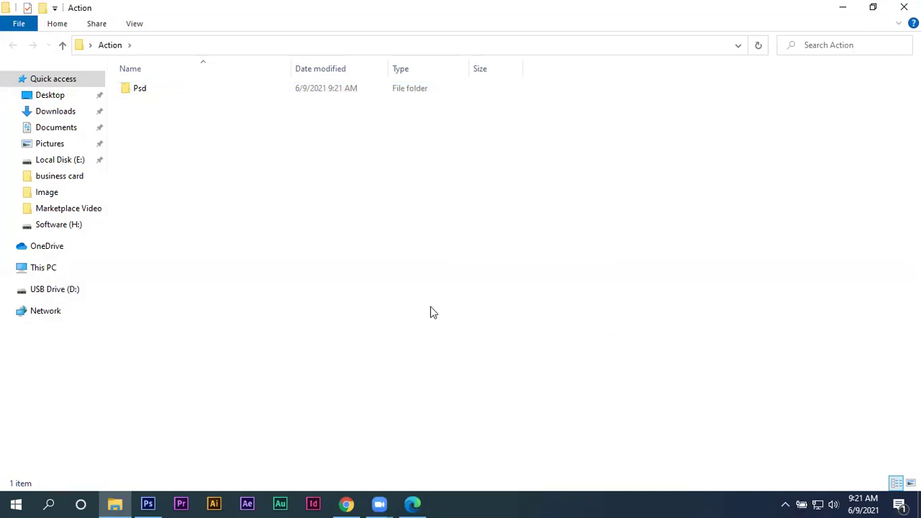
right_click(254, 180)
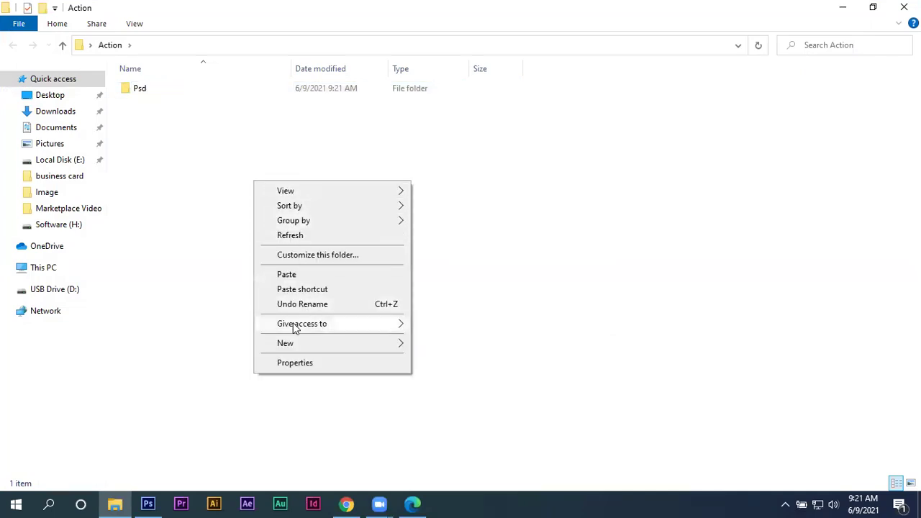
mouse_move(285, 343)
click(449, 346)
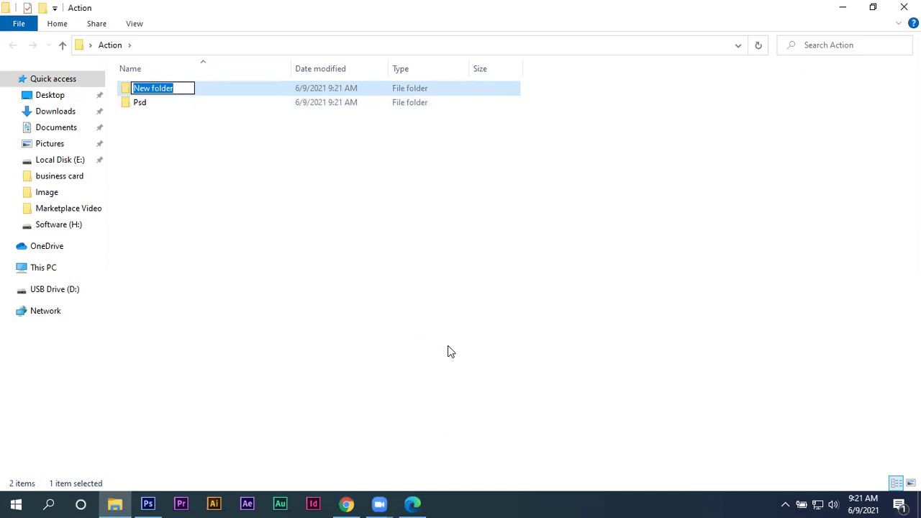
text(Jpeg)
click(448, 351)
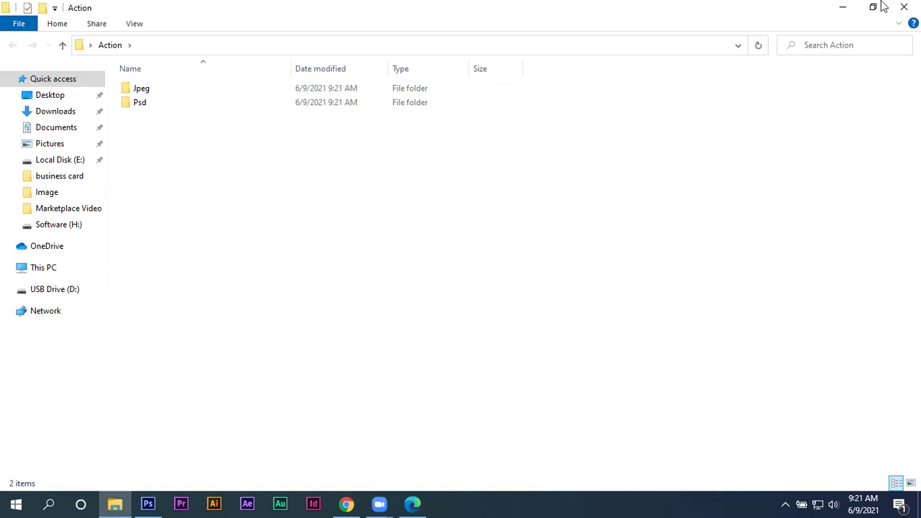
click(904, 7)
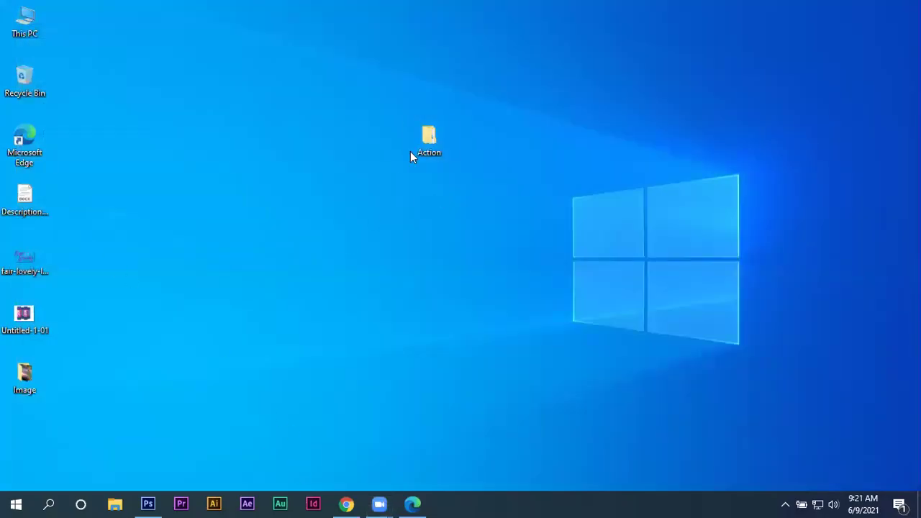
Drag 31085.jpg from the Image folder into Photoshop and zoom out to fit
double_click(18, 384)
mouse_move(151, 106)
mouse_down()
mouse_move(223, 360)
mouse_move(232, 462)
mouse_move(316, 280)
mouse_up()
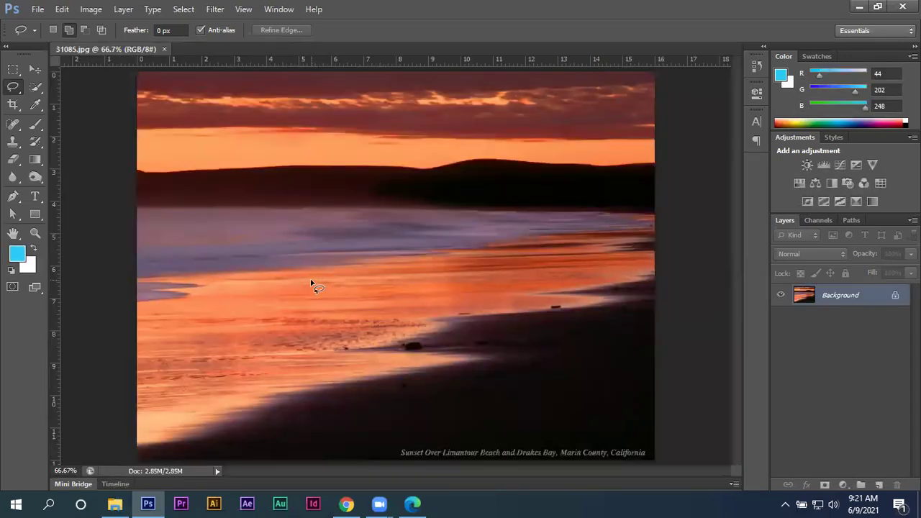
key(ctrl+minus)
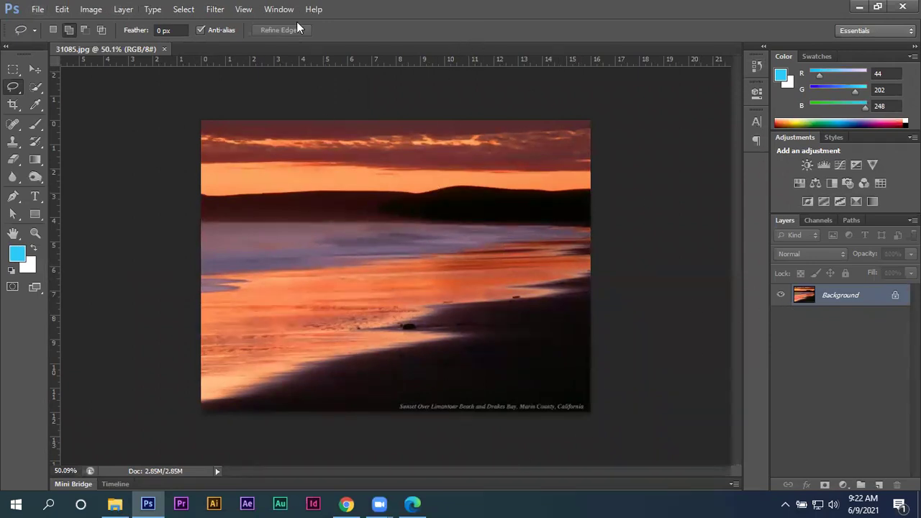
click(247, 10)
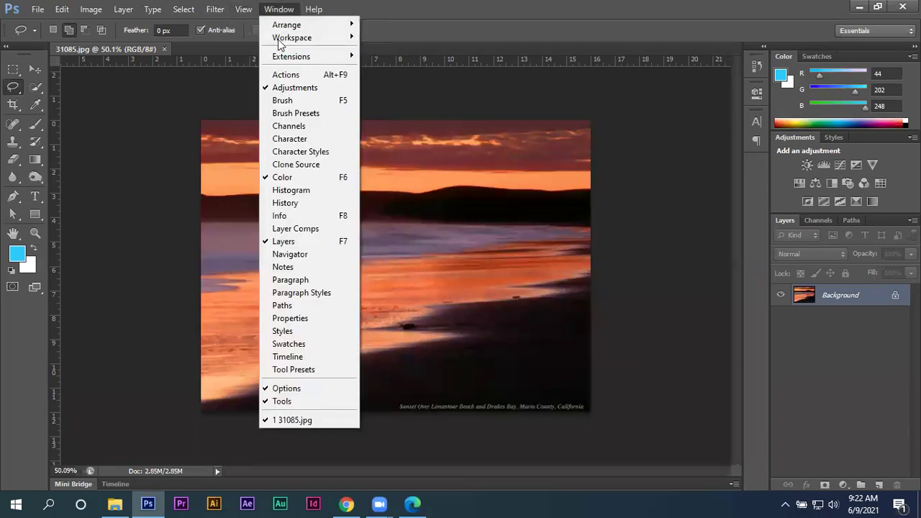
Show and enlarge the Actions panel, collapsing the Default Actions set
click(290, 77)
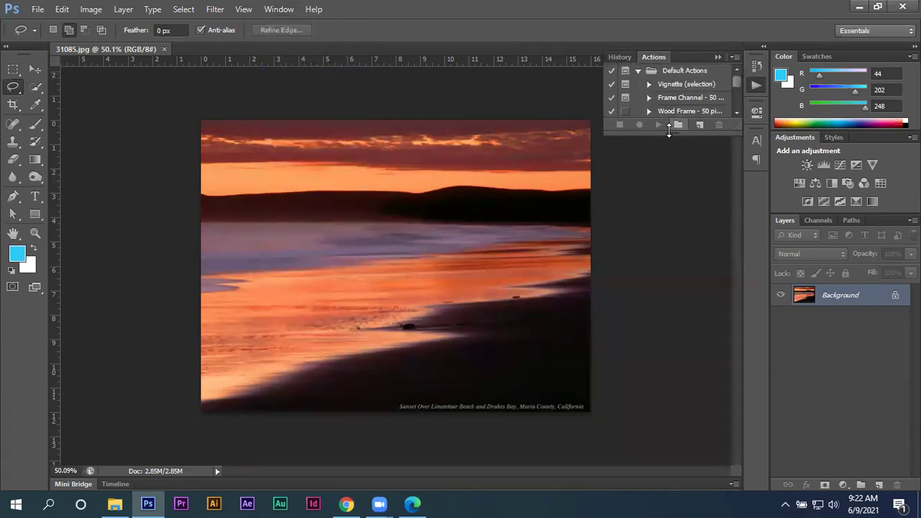
drag(669, 129, 673, 311)
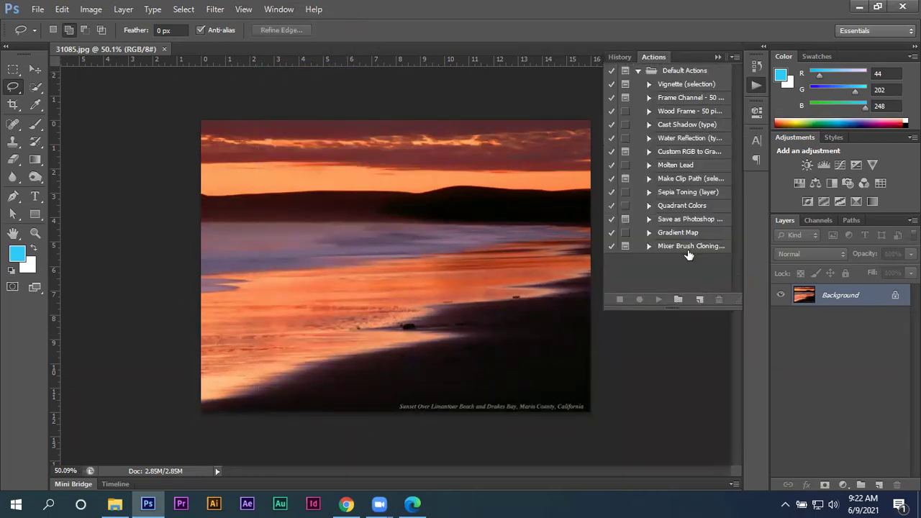
click(638, 70)
click(700, 299)
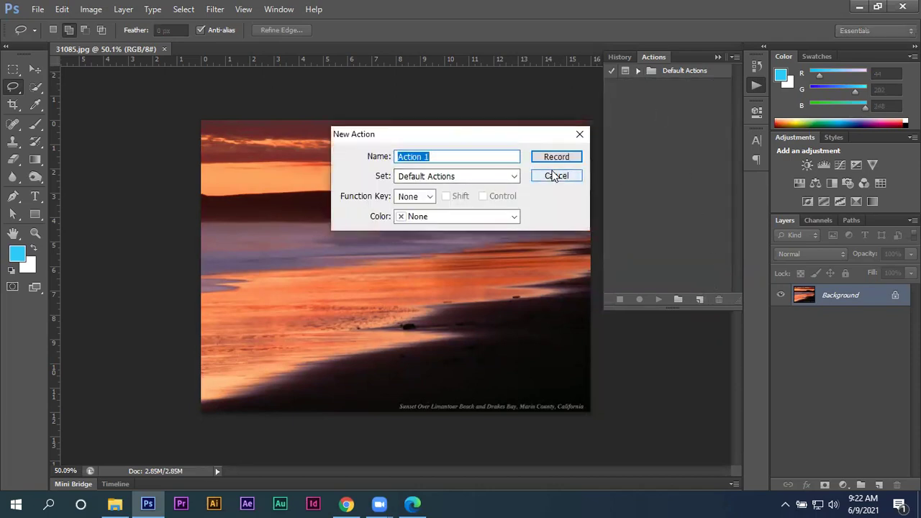
click(555, 176)
Create set My Set with action Action By Mahmud and start recording
click(678, 299)
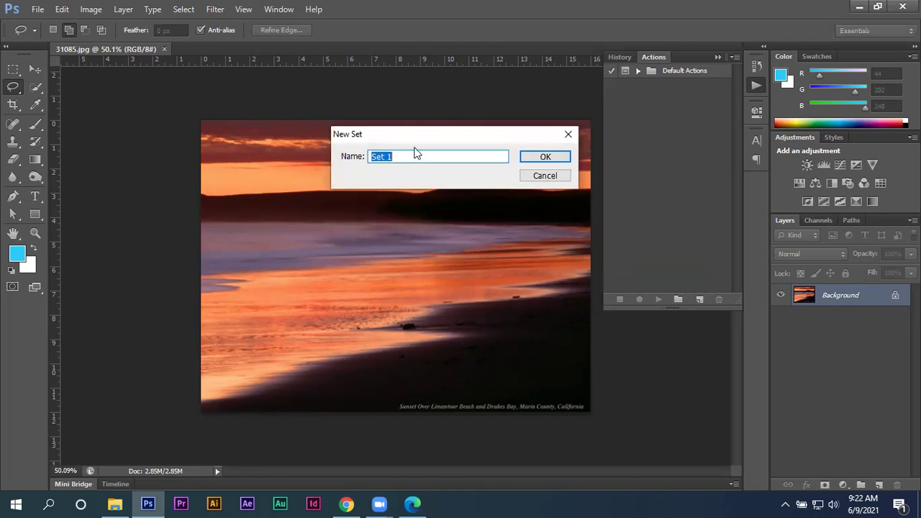
text(My)
click(537, 160)
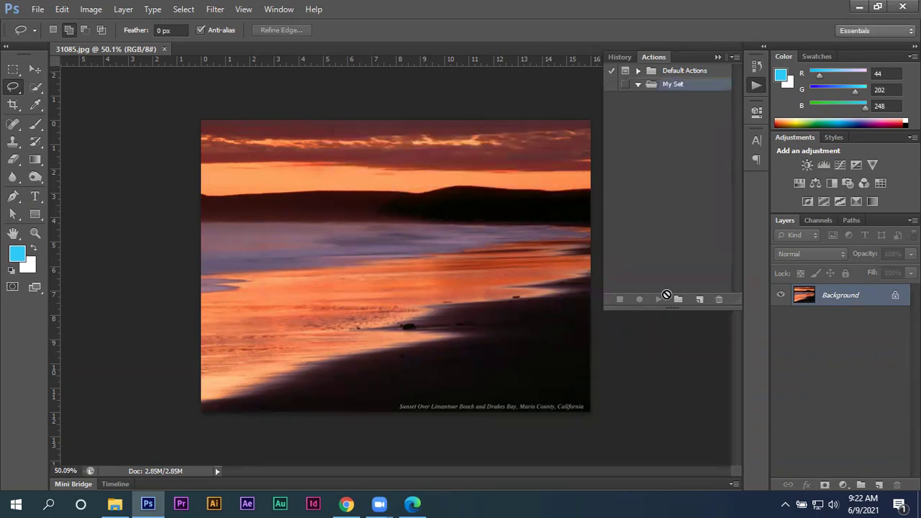
click(701, 299)
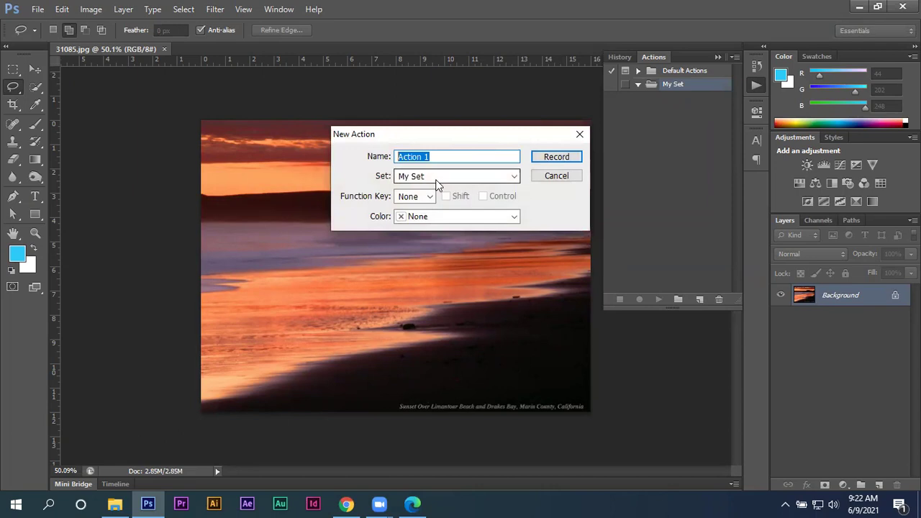
text(A)
click(563, 158)
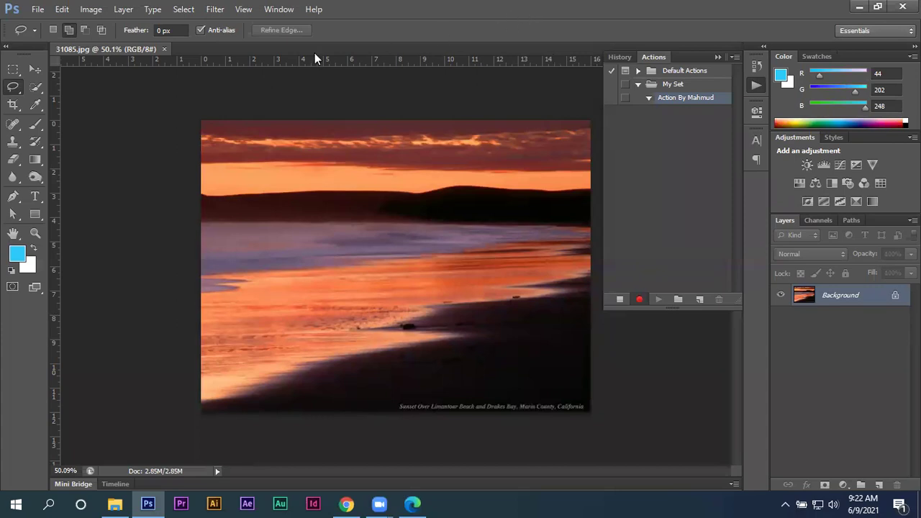
Crop the sunset photo to a 400 × 400 square ratio and commit it
click(15, 110)
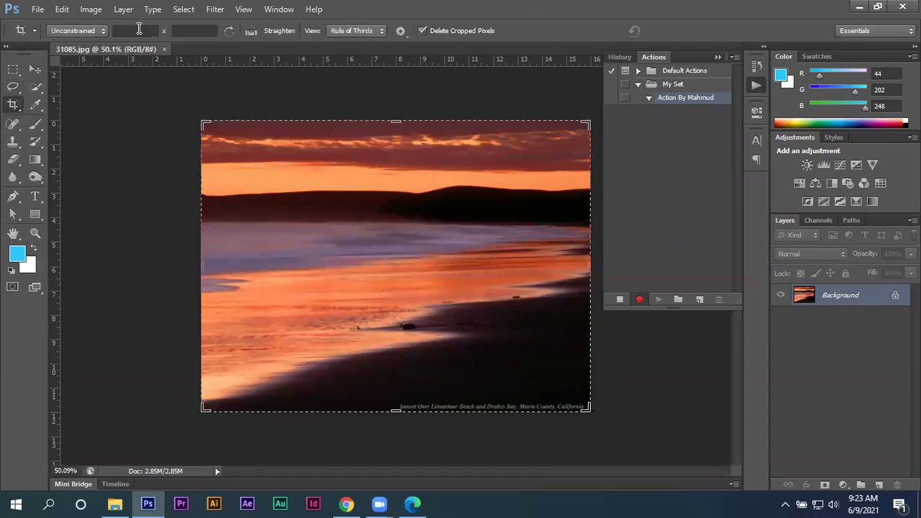
click(137, 30)
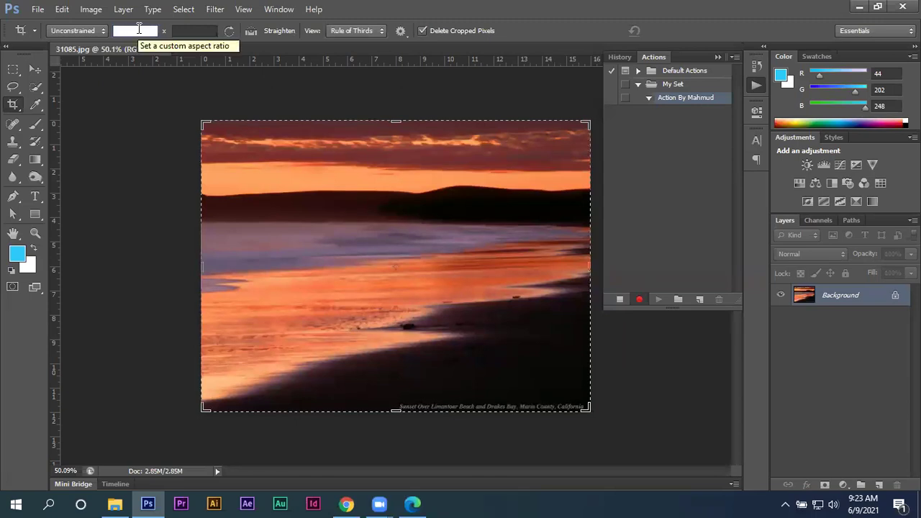
text(400)
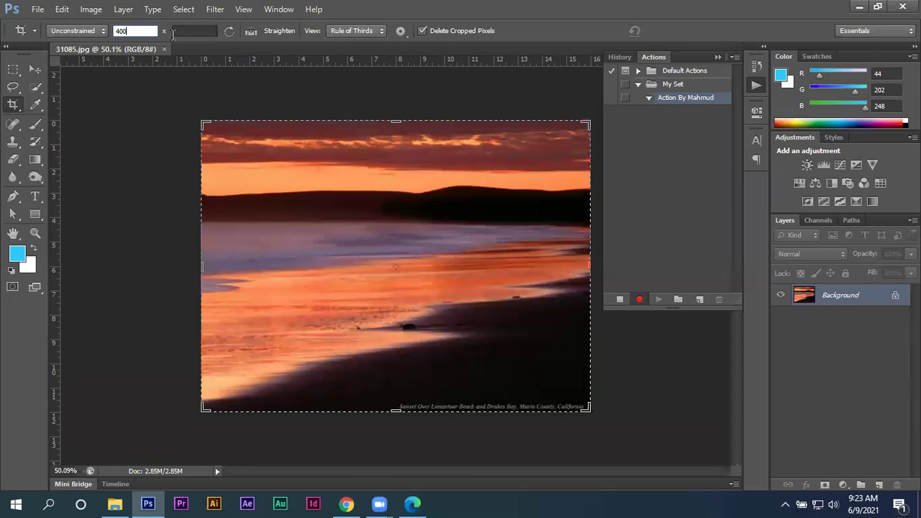
click(173, 32)
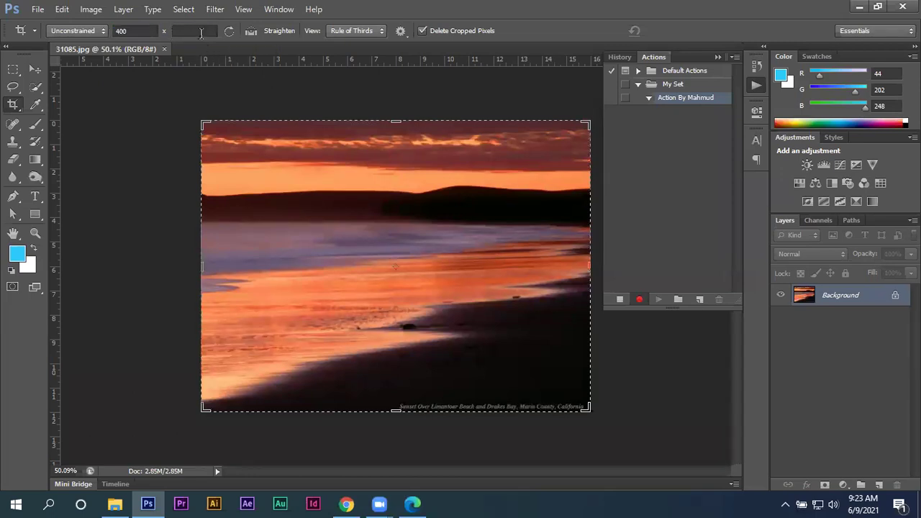
click(202, 33)
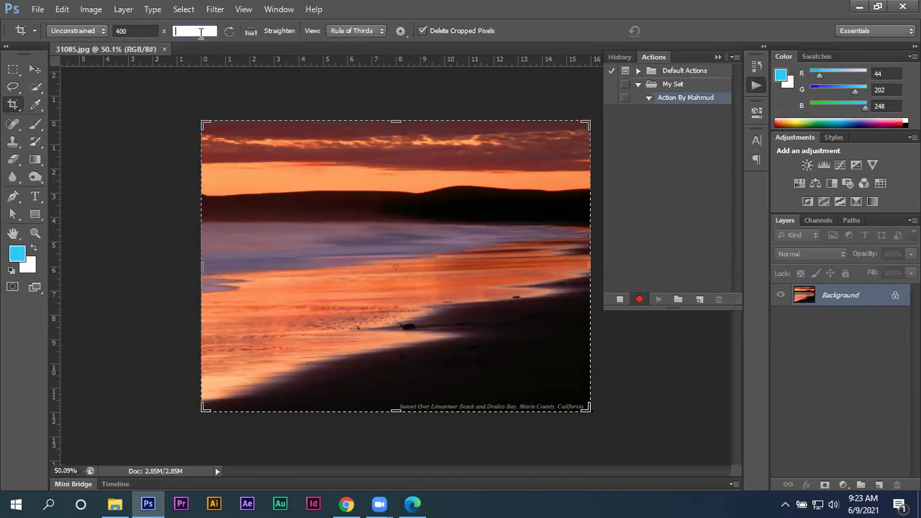
text(400)
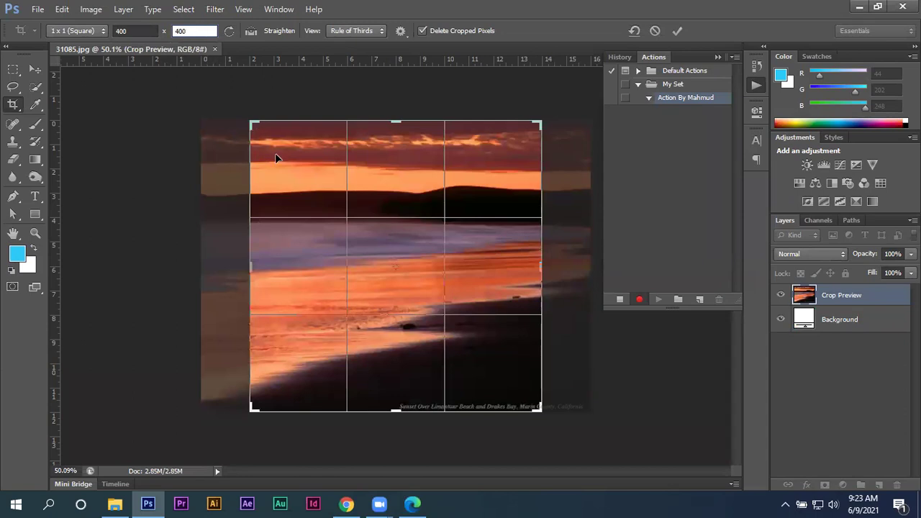
key(Return)
key(Return)
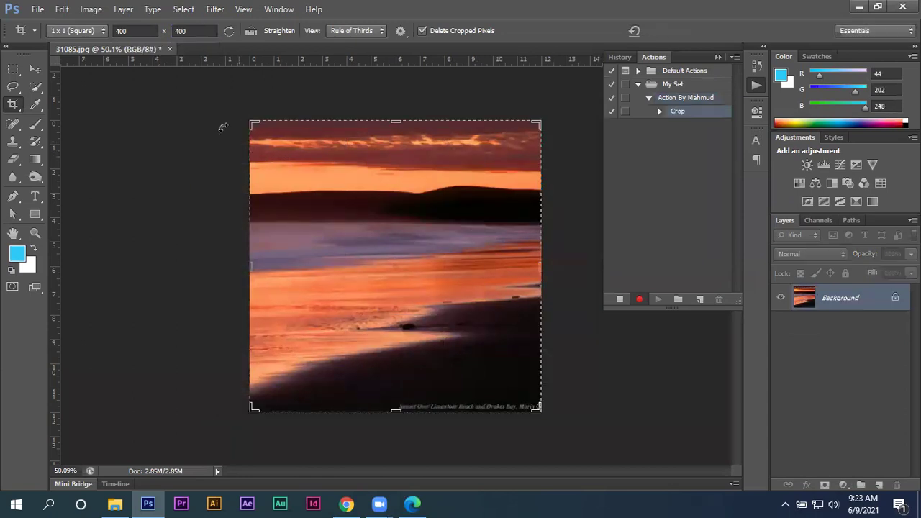
Select the Custom Shape tool and pick the filled heart from the Shape picker
click(37, 69)
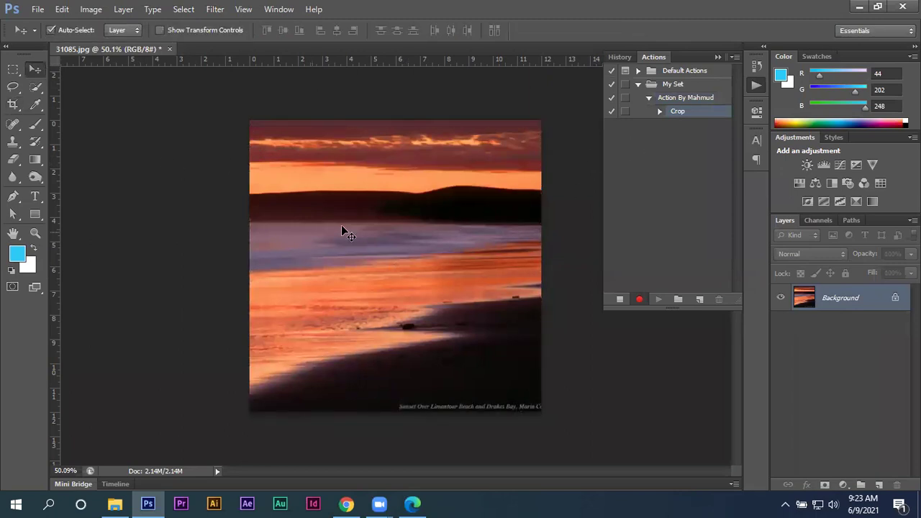
click(33, 216)
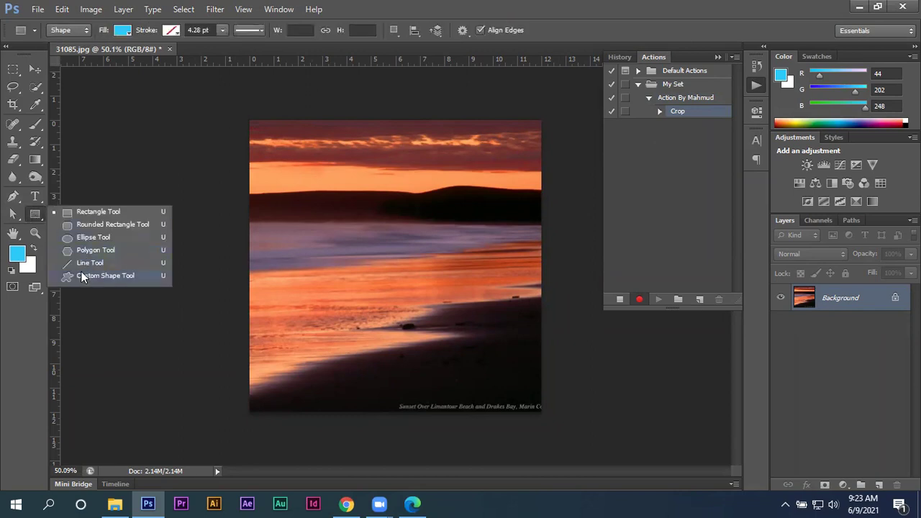
click(81, 274)
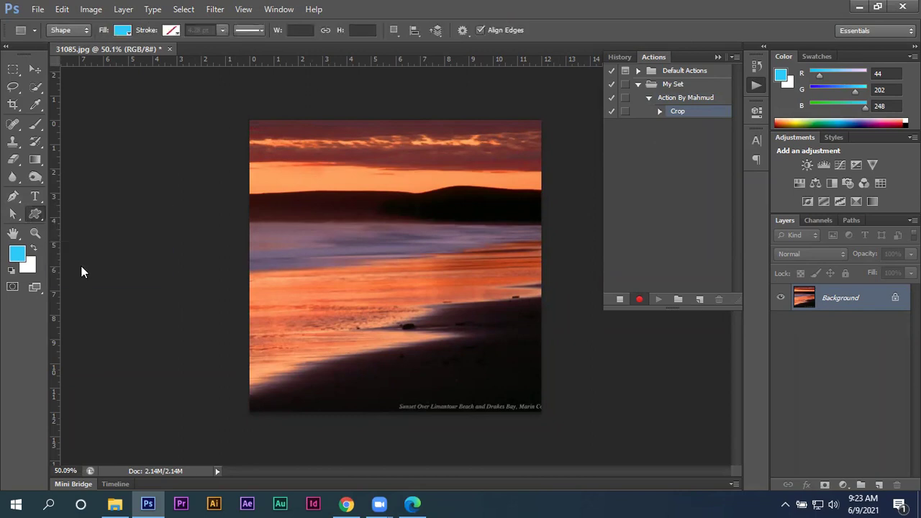
click(424, 201)
click(539, 132)
click(511, 30)
scroll(563, 176, down, 5)
scroll(562, 177, down, 3)
scroll(564, 178, down, 3)
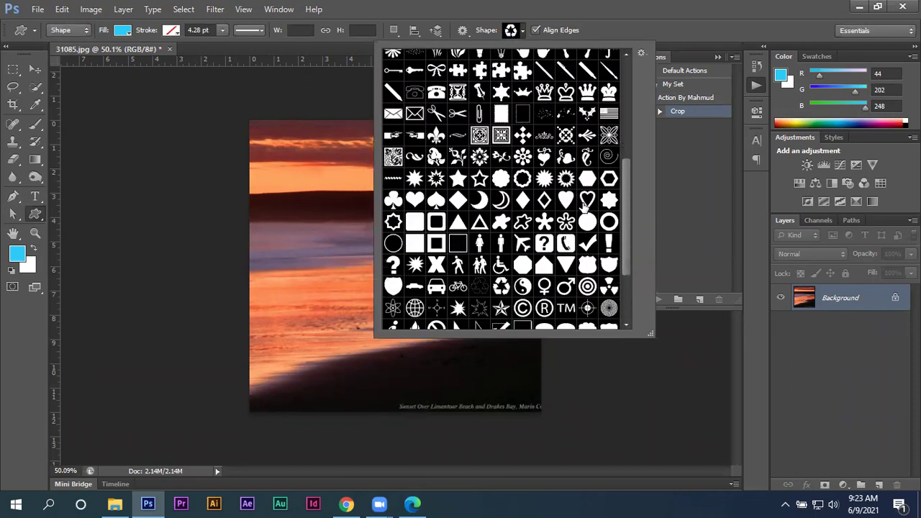
double_click(415, 200)
Drag a large heart across the middle of the photo and open its fill colour
drag(468, 215, 282, 408)
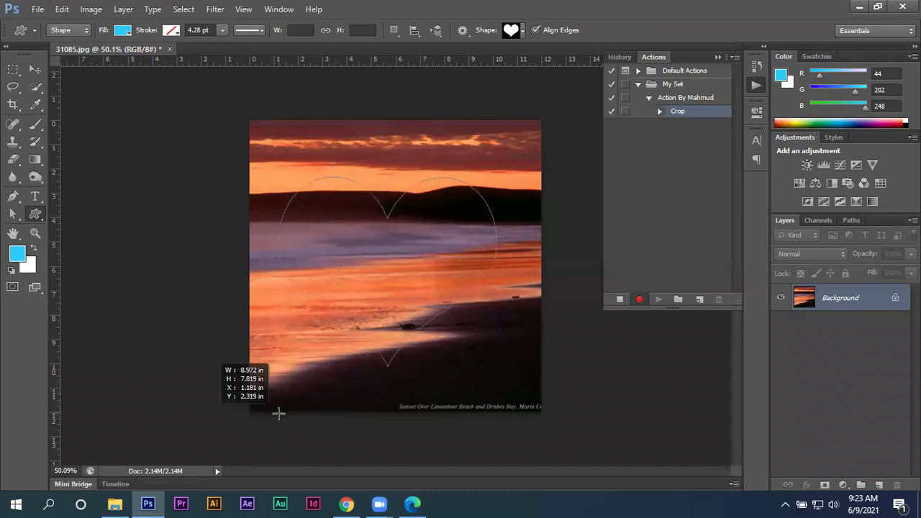
drag(282, 408, 287, 429)
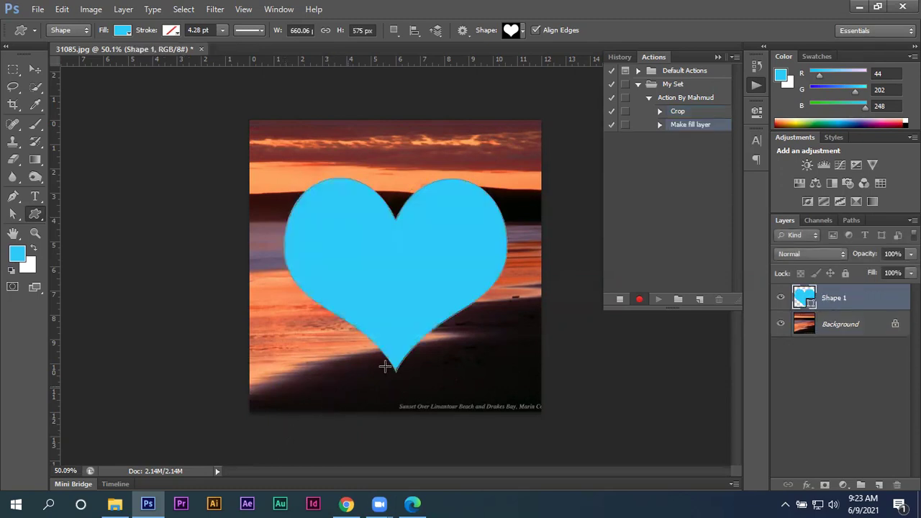
double_click(803, 298)
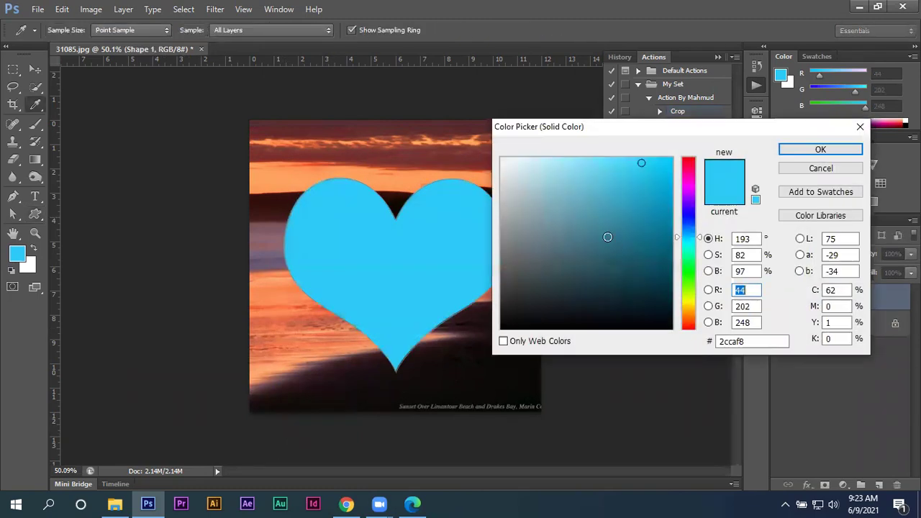
Fill the heart with white and lower the Shape 1 layer opacity to 26%
drag(608, 237, 440, 136)
click(838, 150)
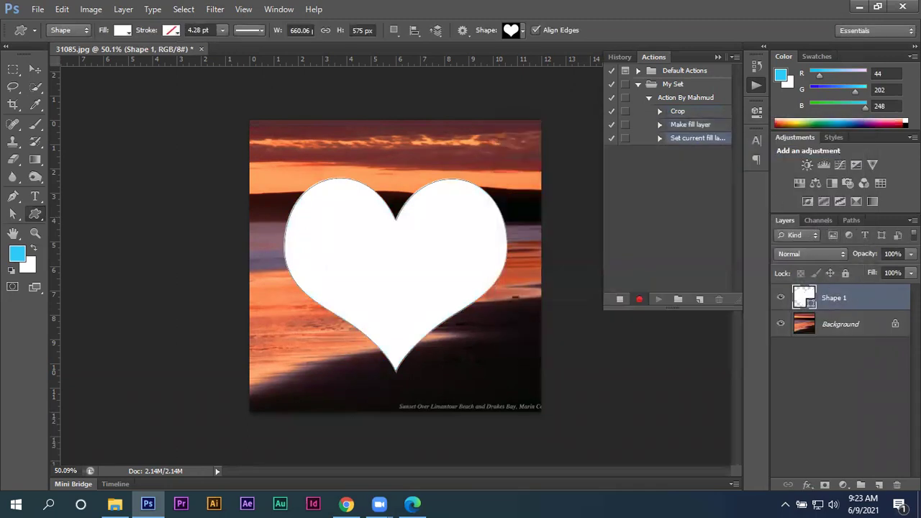
click(910, 254)
drag(860, 268, 864, 269)
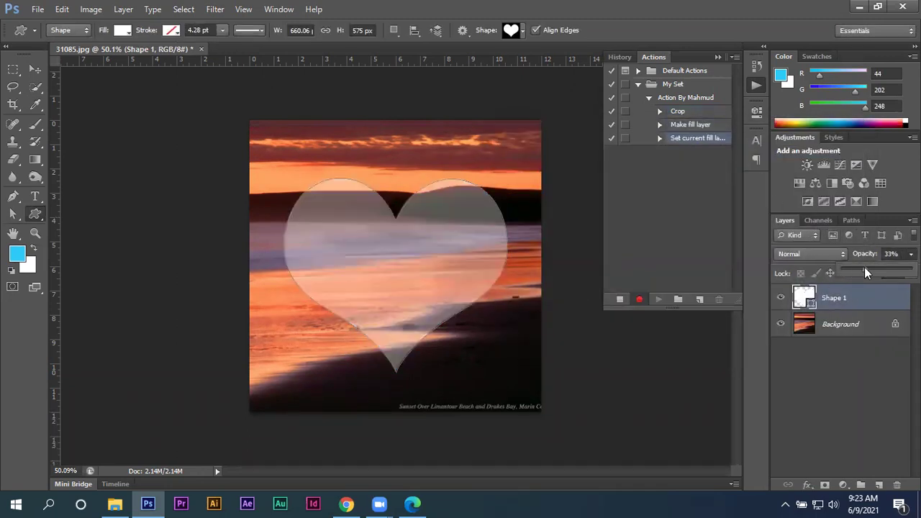
click(847, 358)
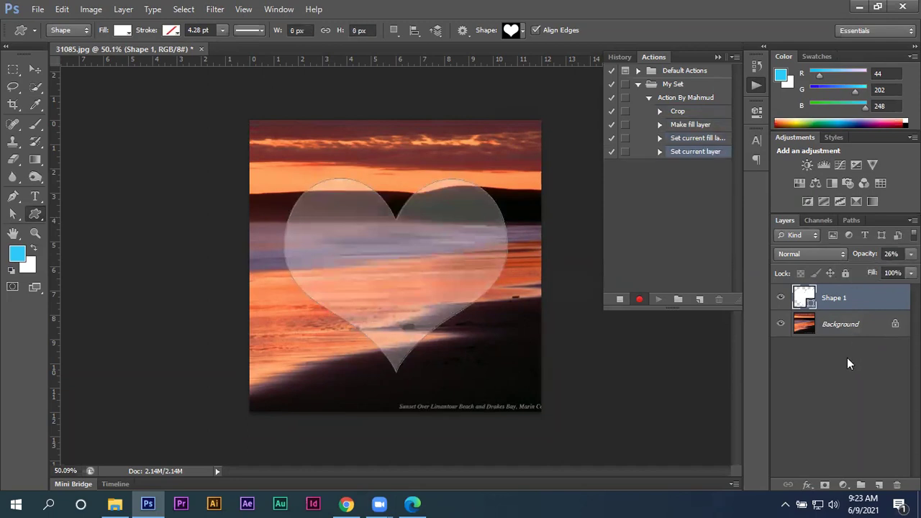
Rasterize the Shape 1 heart layer
click(884, 309)
right_click(884, 299)
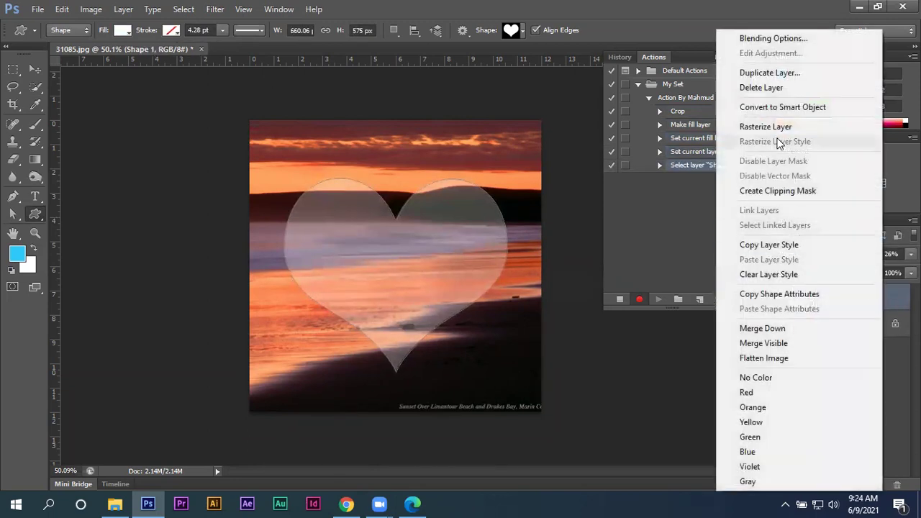
click(776, 130)
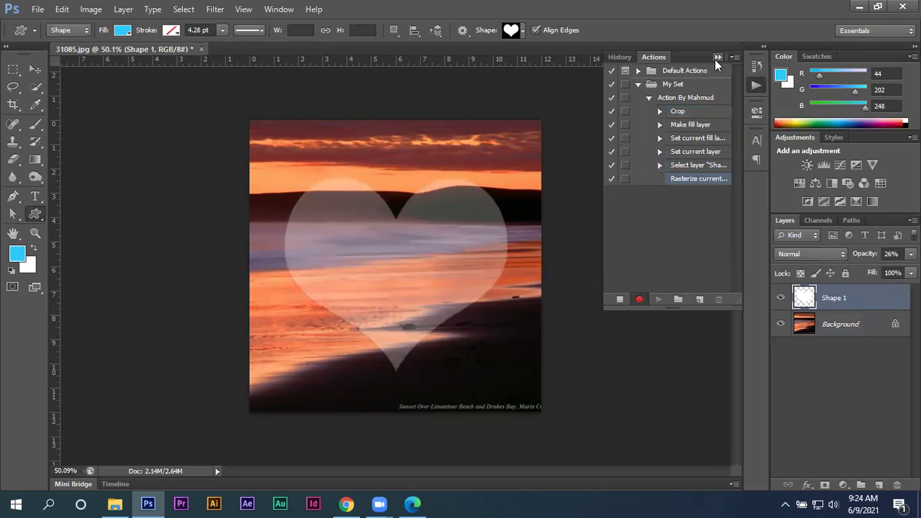
mouse_move(531, 360)
mouse_down()
mouse_move(581, 372)
mouse_move(303, 344)
mouse_move(367, 362)
mouse_up()
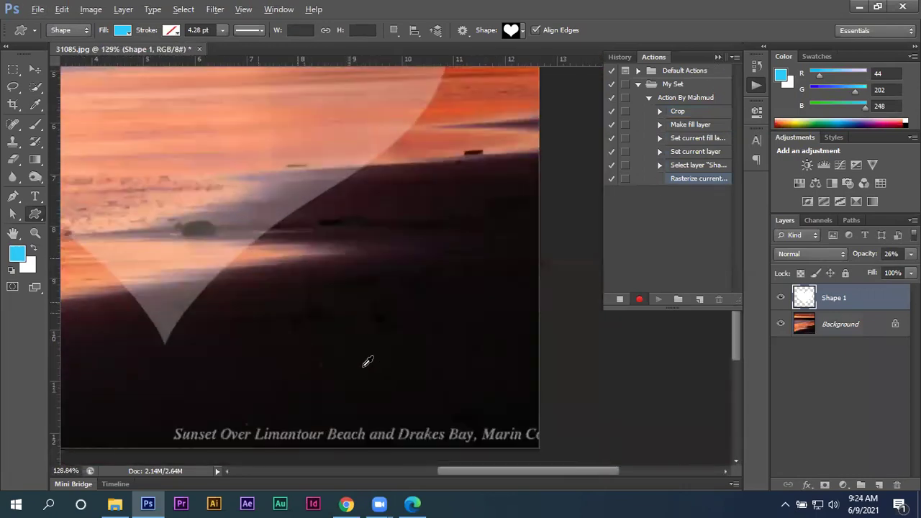
Type MAHMUD below the heart's tip and colour the text white
click(317, 338)
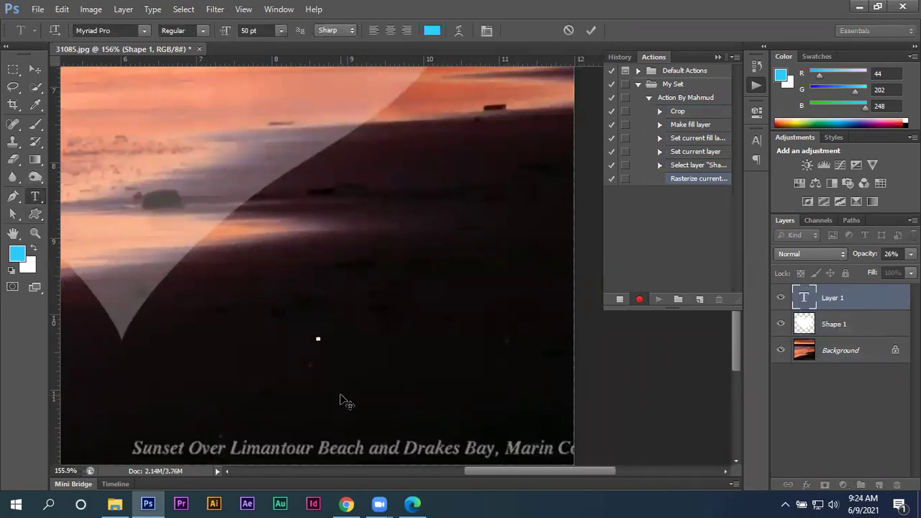
text(MA)
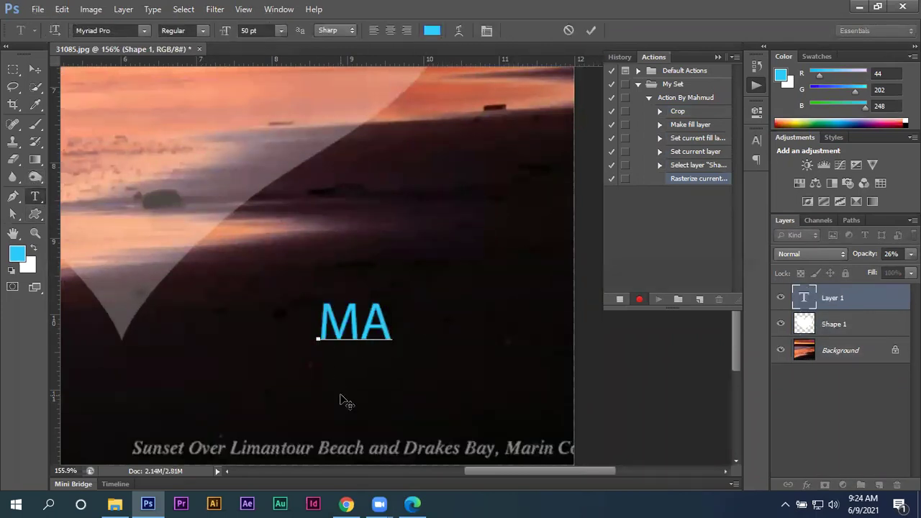
text(HMUD)
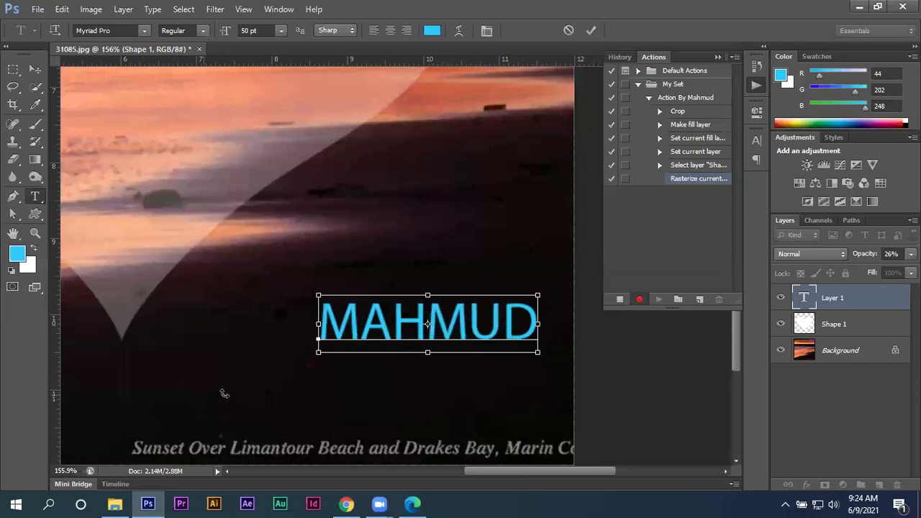
key(ctrl+a)
click(431, 31)
drag(549, 211, 461, 137)
click(821, 153)
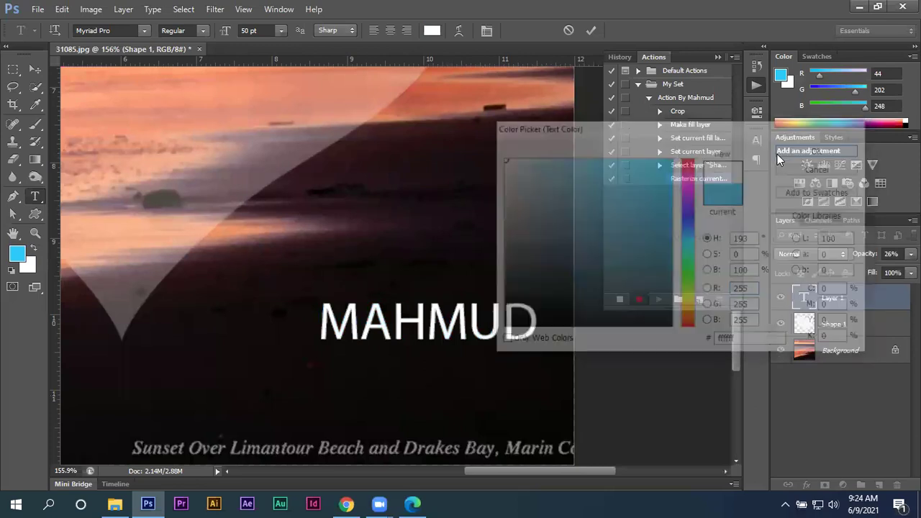
Set the MAHMUD text font style to Bold Italic
click(145, 30)
click(192, 30)
click(204, 32)
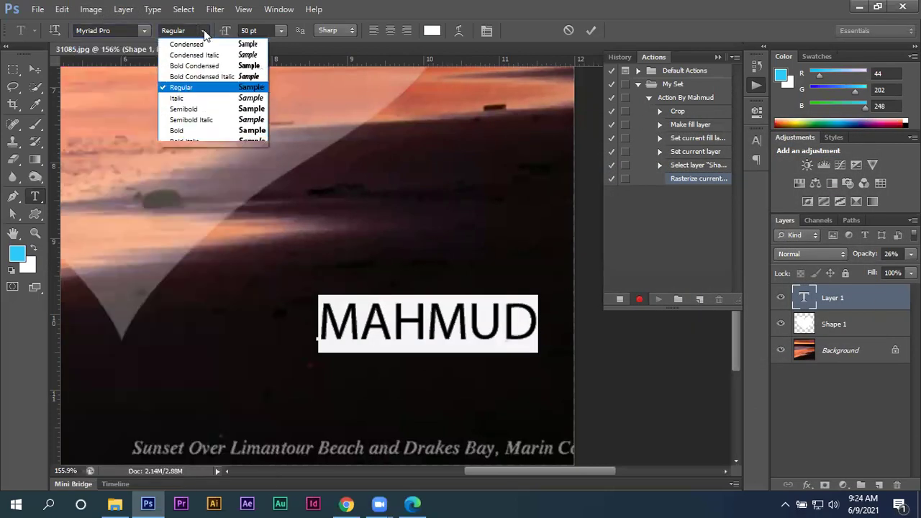
click(193, 130)
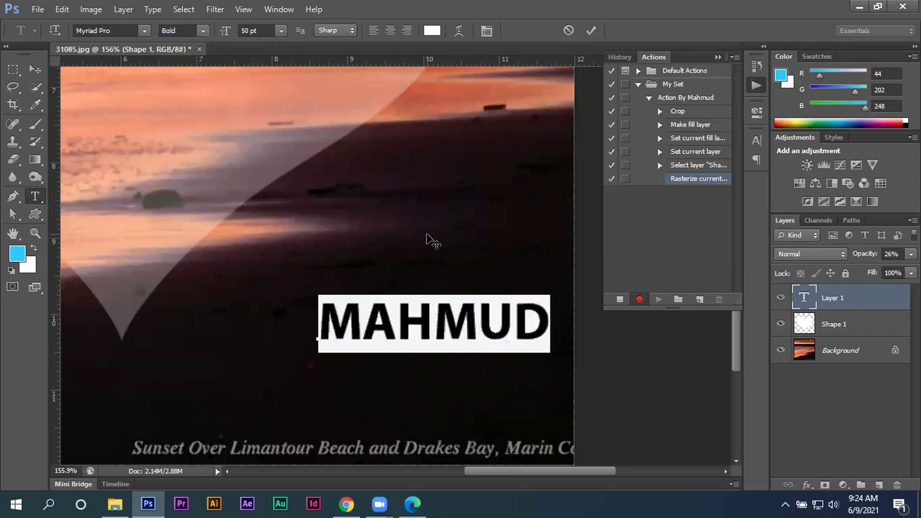
click(201, 31)
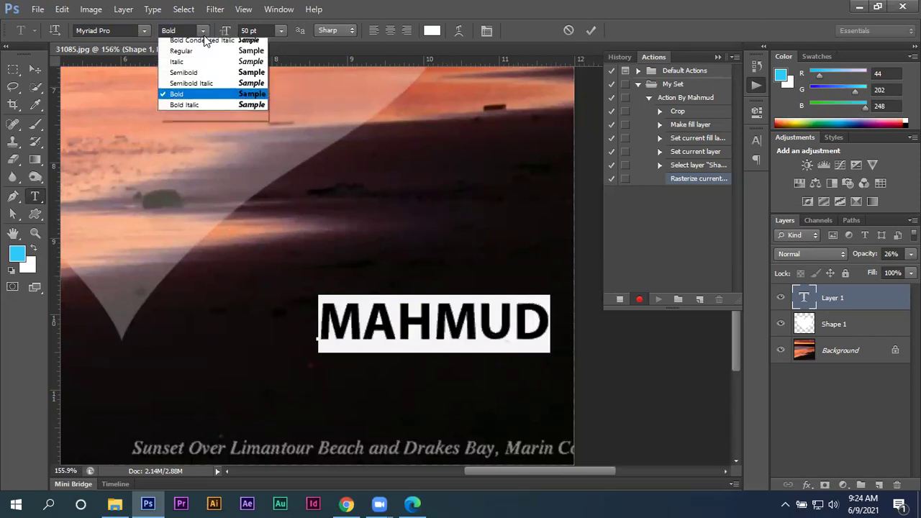
click(201, 97)
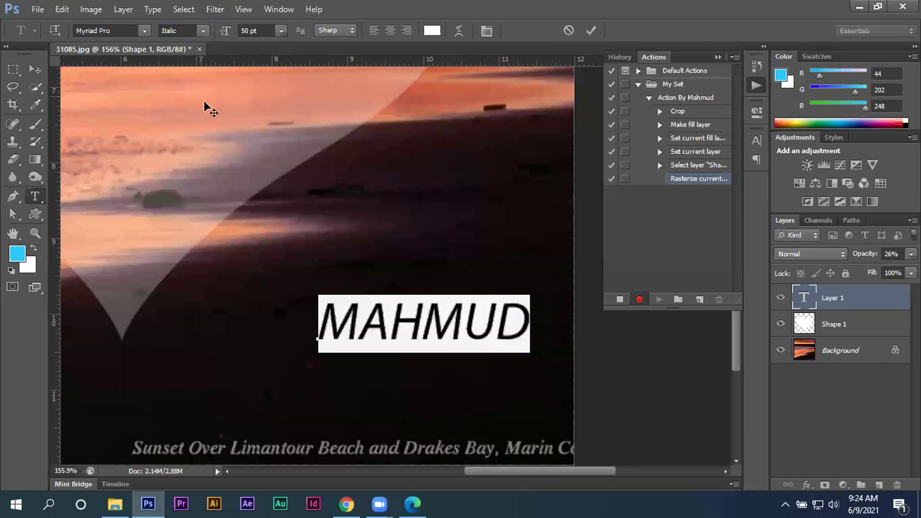
click(184, 31)
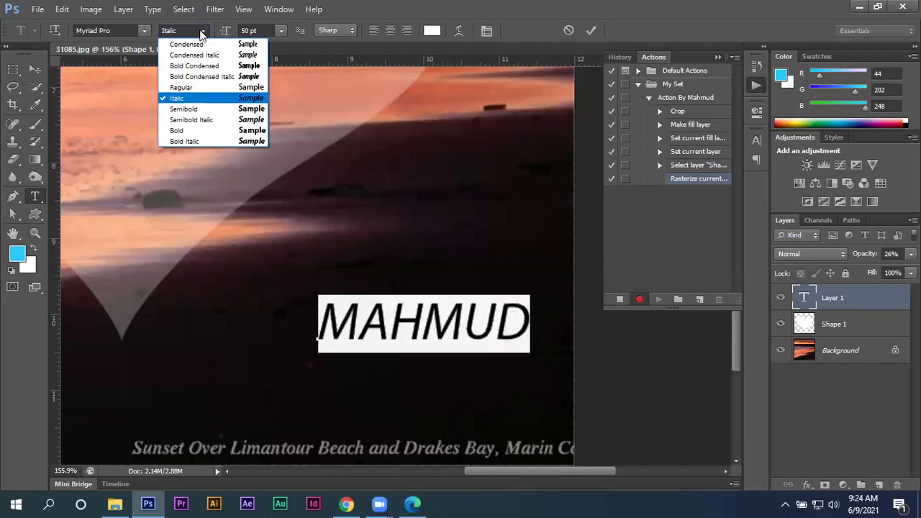
click(201, 140)
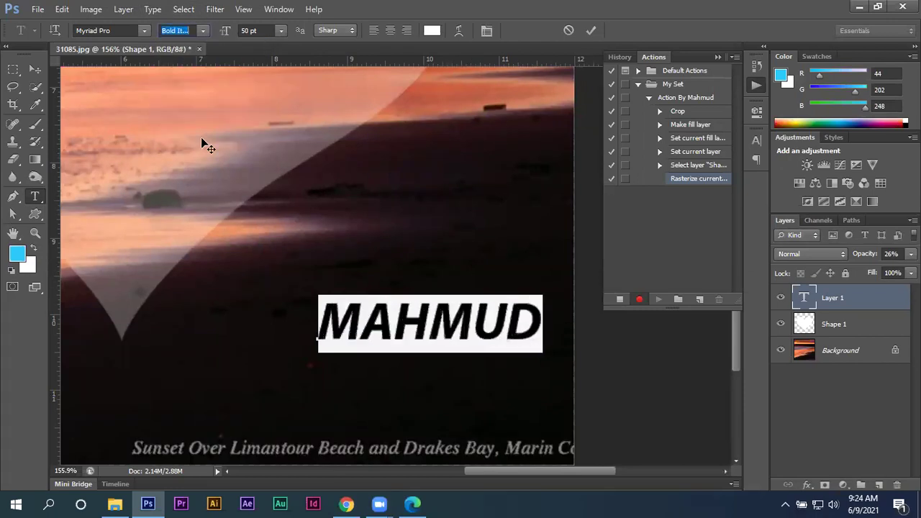
Move the MAHMUD text slightly lower, confirm white colour, and commit the text layer
drag(474, 374, 472, 400)
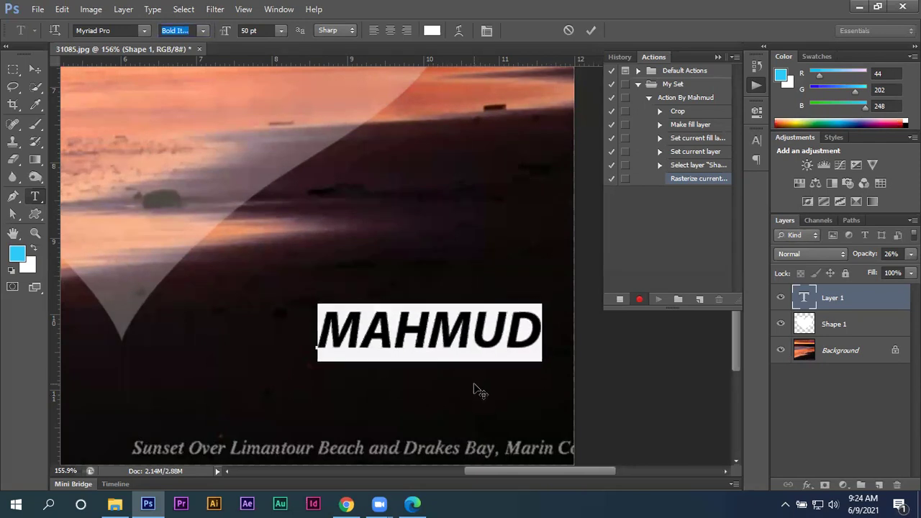
click(426, 32)
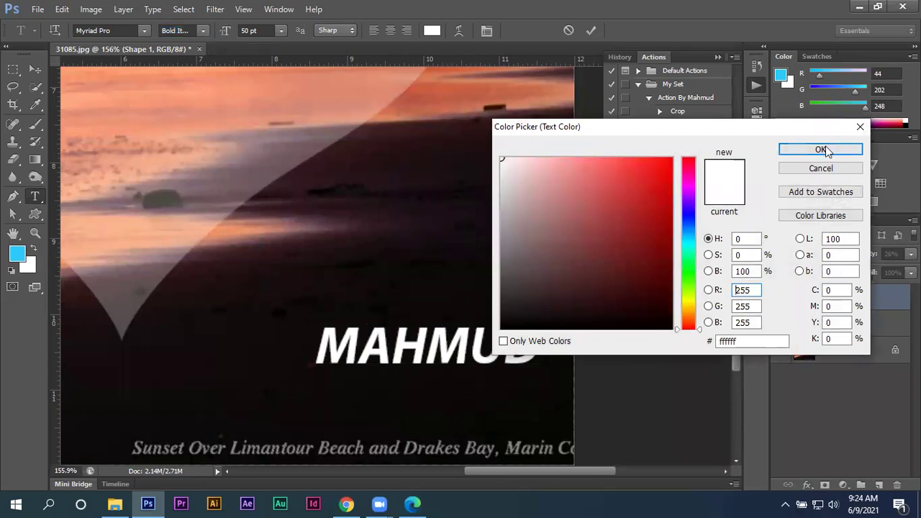
click(821, 149)
click(591, 30)
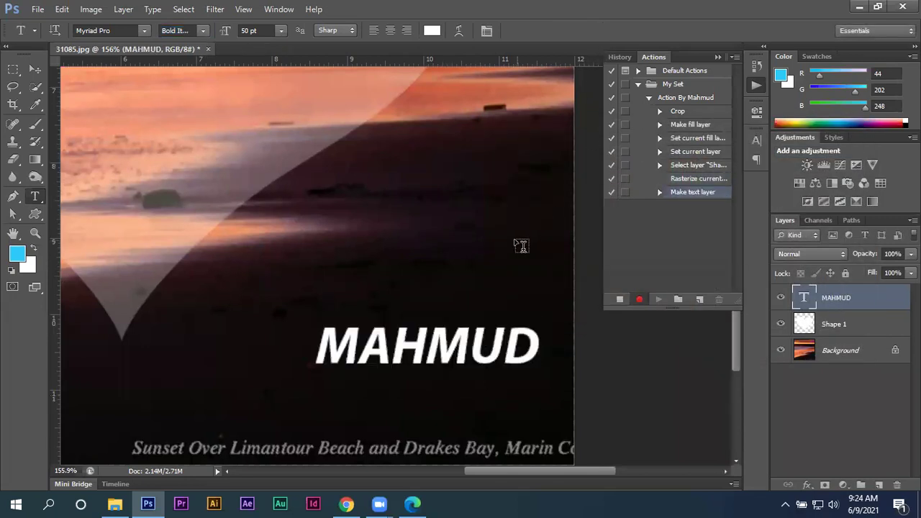
Set the MAHMUD text layer's opacity to 28%
scroll(422, 257, down, 5)
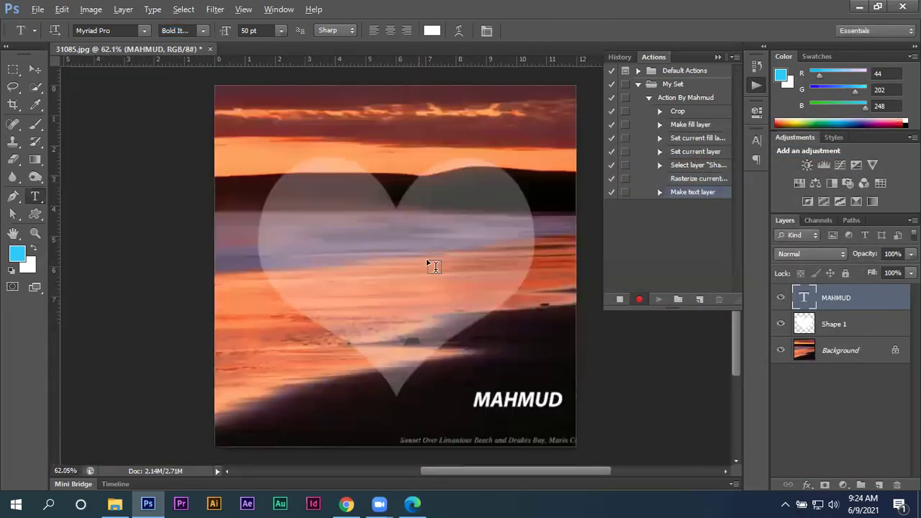
click(911, 254)
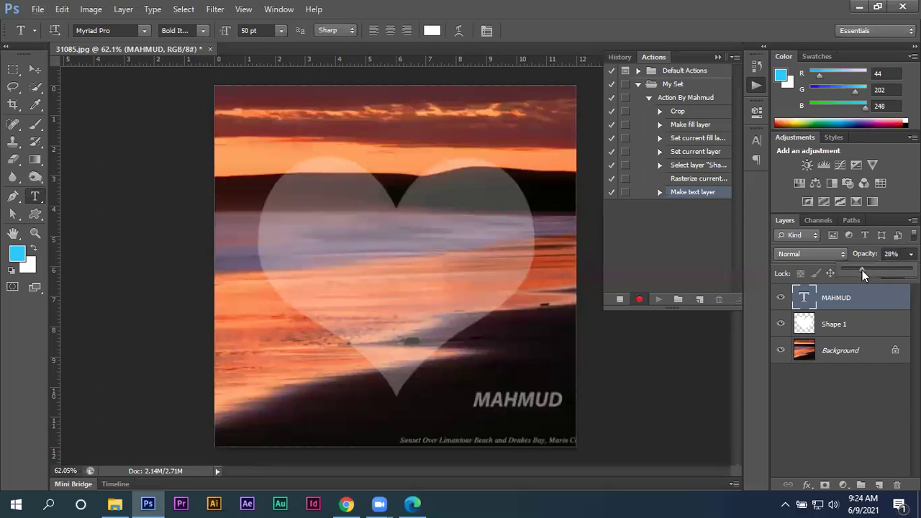
click(813, 381)
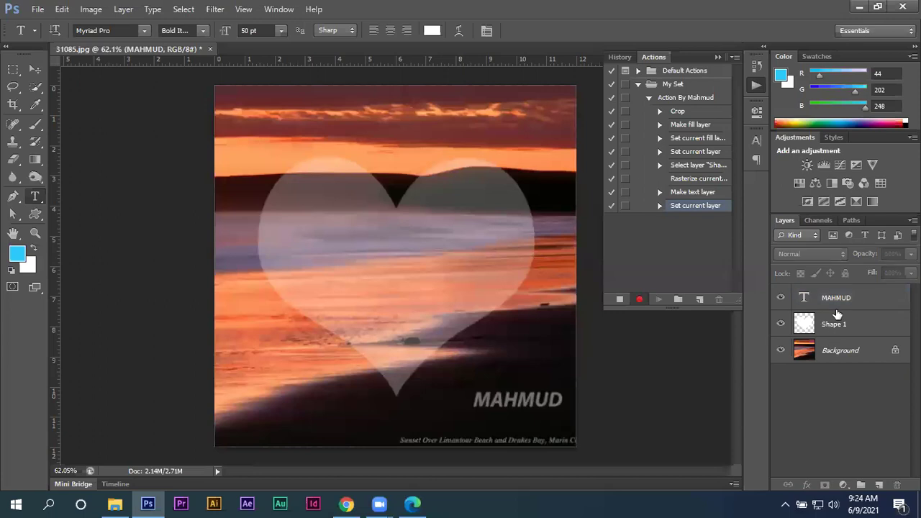
Rasterize the MAHMUD type layer
click(864, 297)
right_click(865, 297)
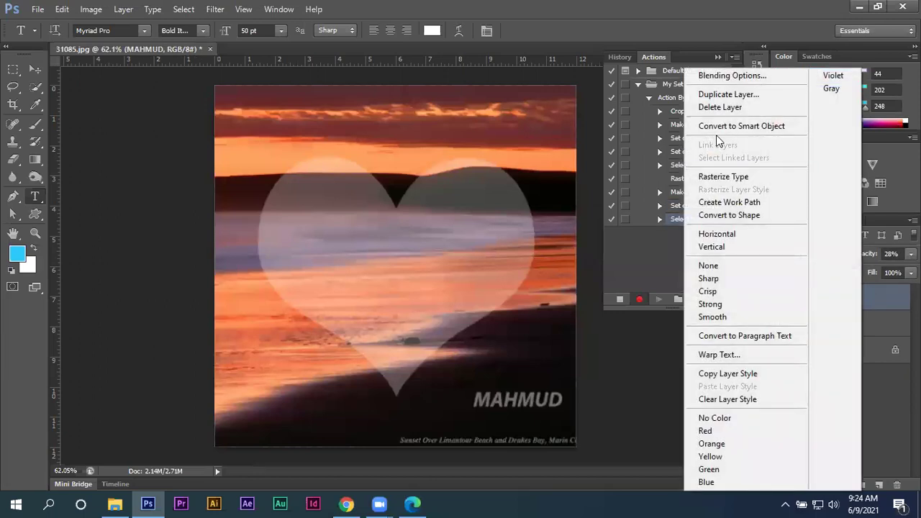
click(727, 175)
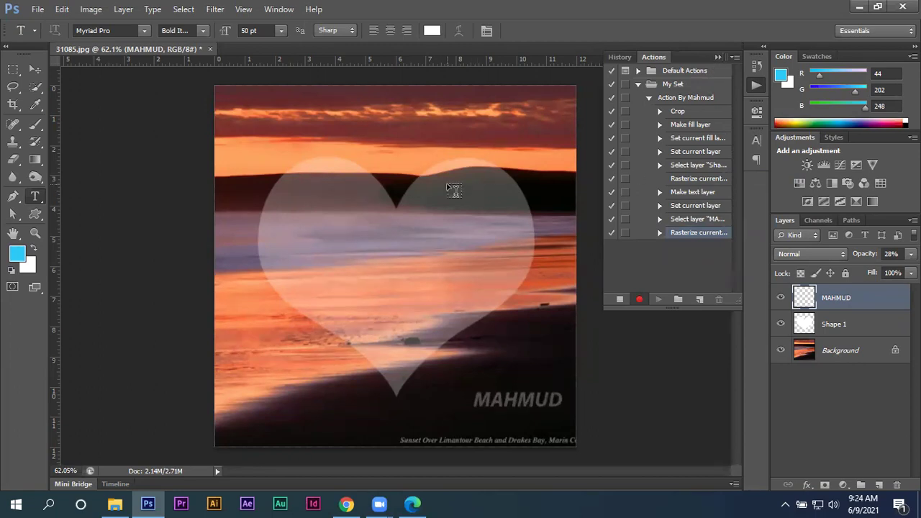
Save the image as 31085.psd in the Desktop Action\Psd folder
click(37, 10)
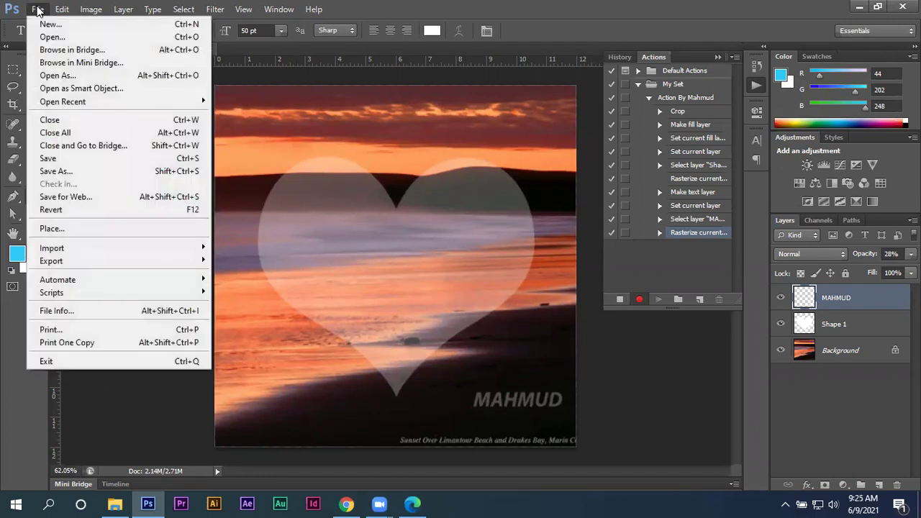
click(92, 180)
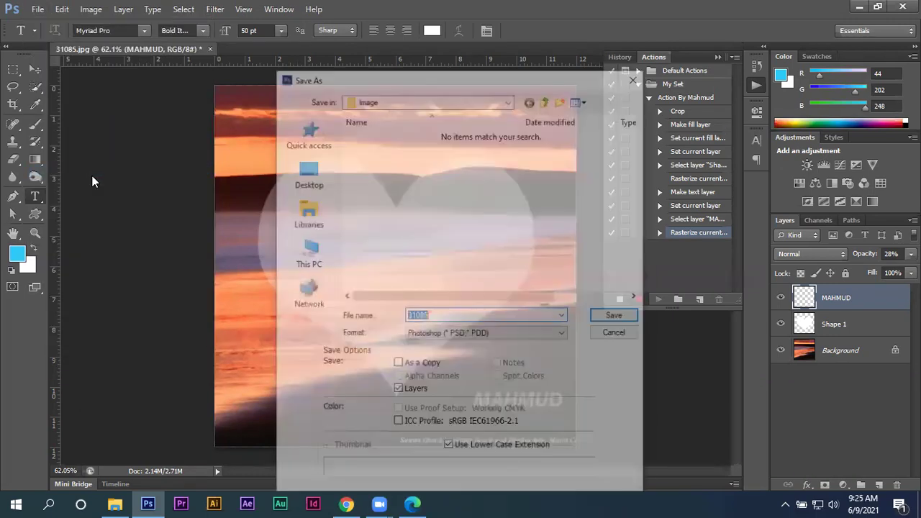
click(305, 176)
double_click(436, 238)
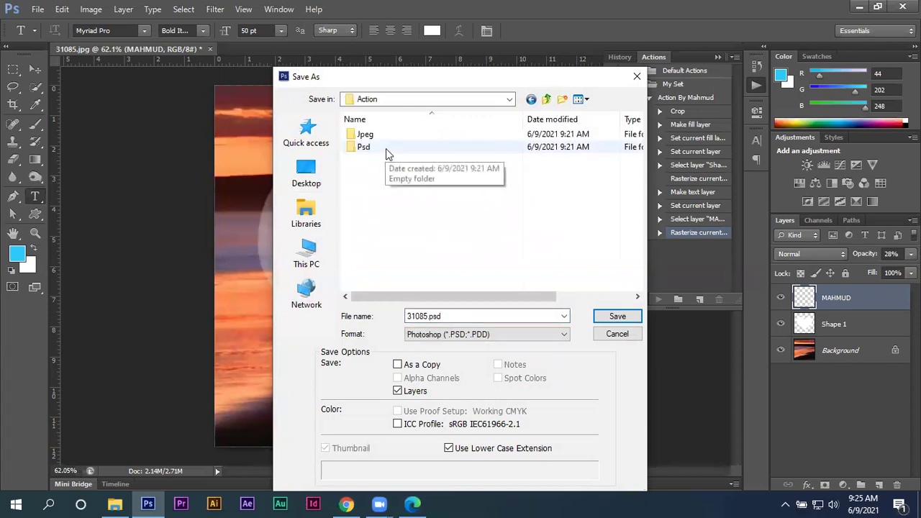
double_click(386, 148)
click(606, 319)
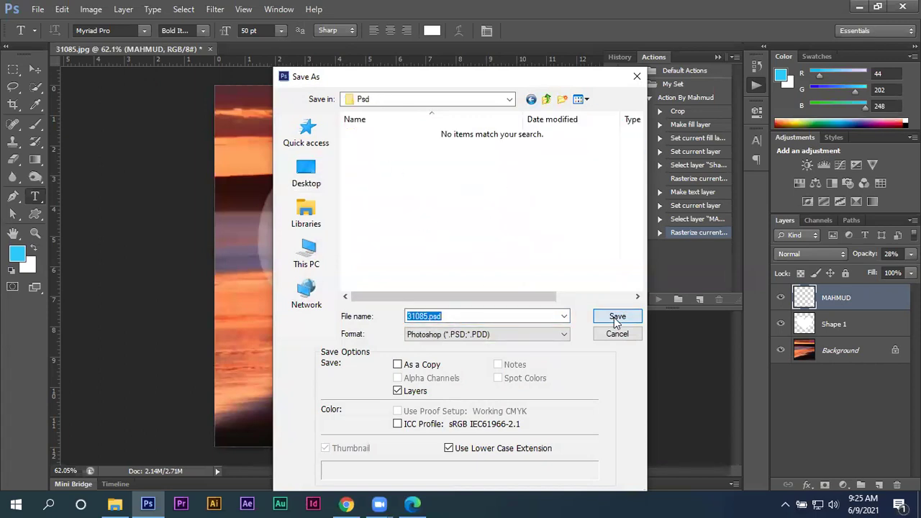
click(609, 153)
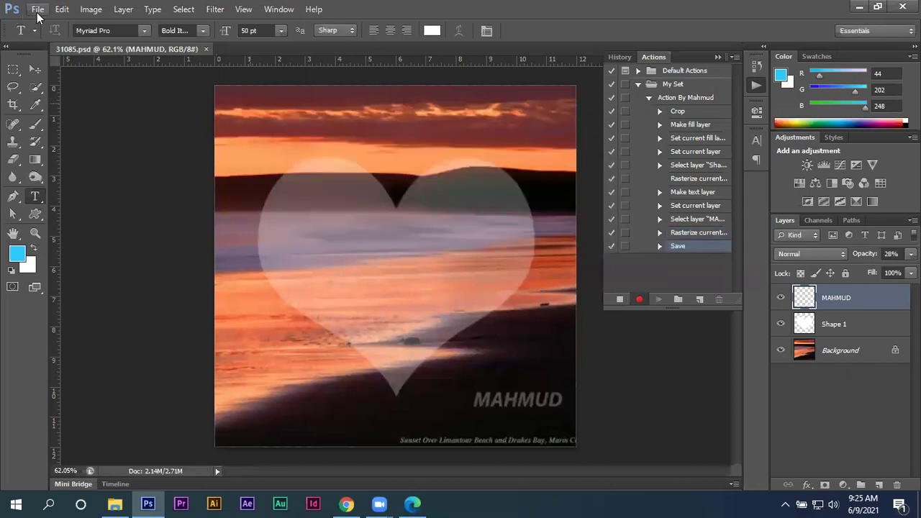
Save a JPEG copy, 31085.jpg, into the Action\Jpeg folder
click(38, 9)
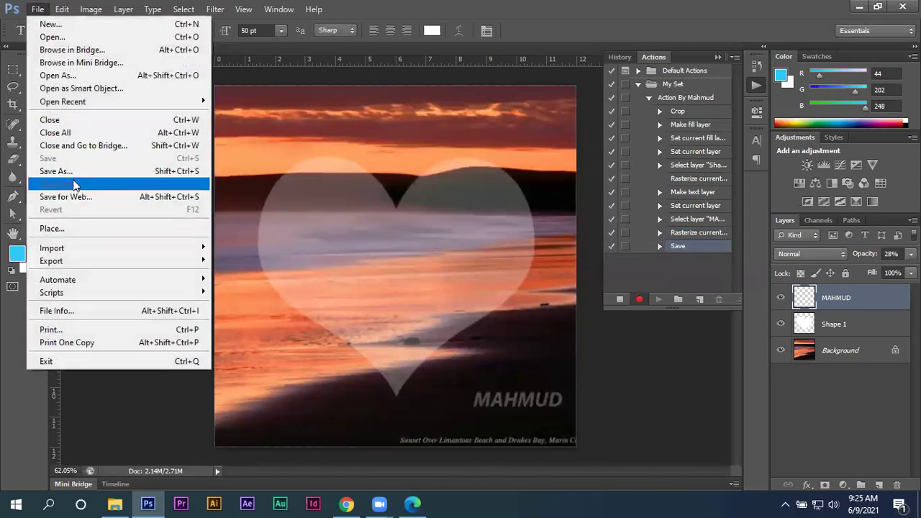
click(75, 171)
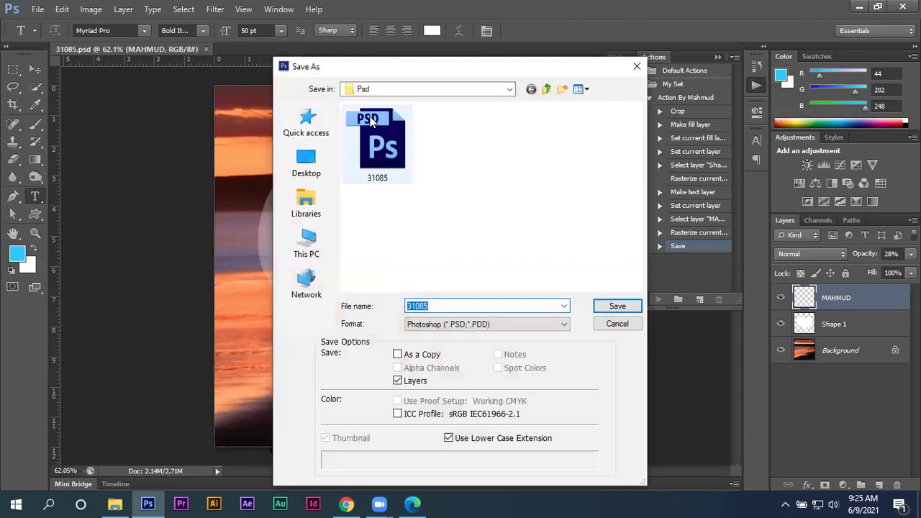
click(562, 88)
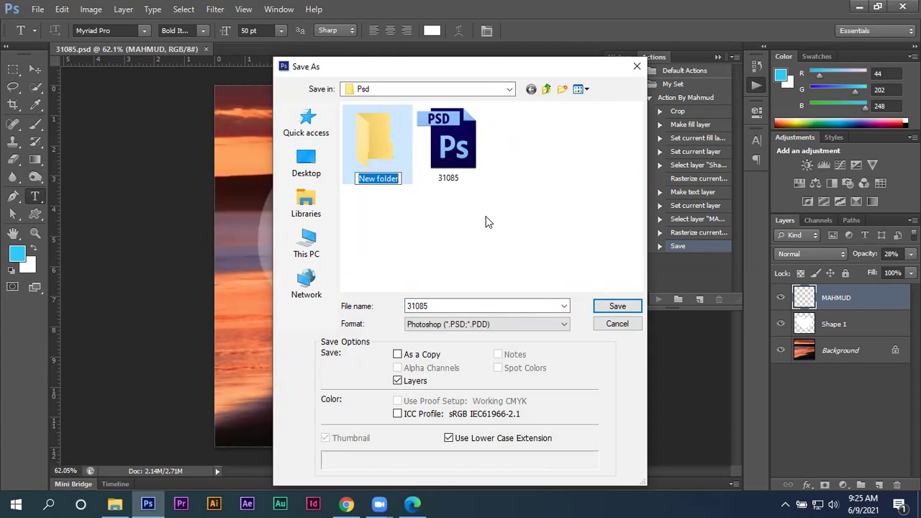
click(486, 217)
click(547, 89)
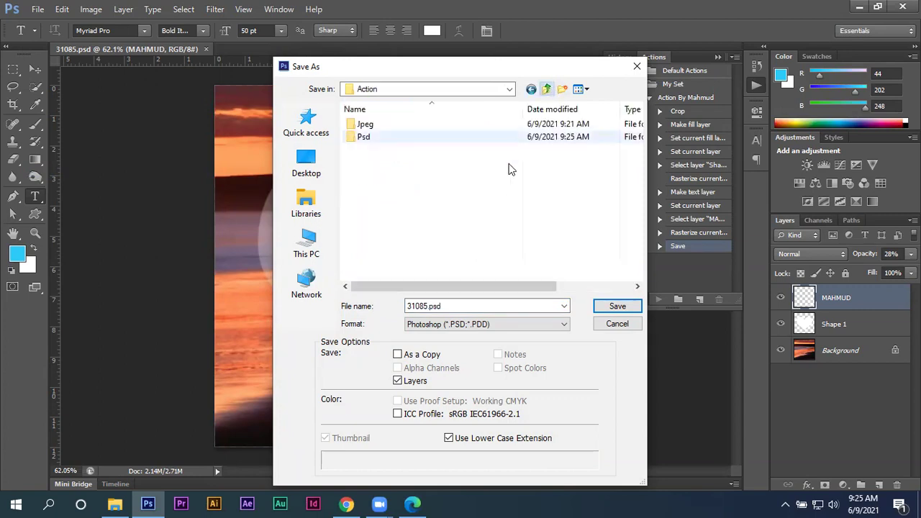
double_click(383, 127)
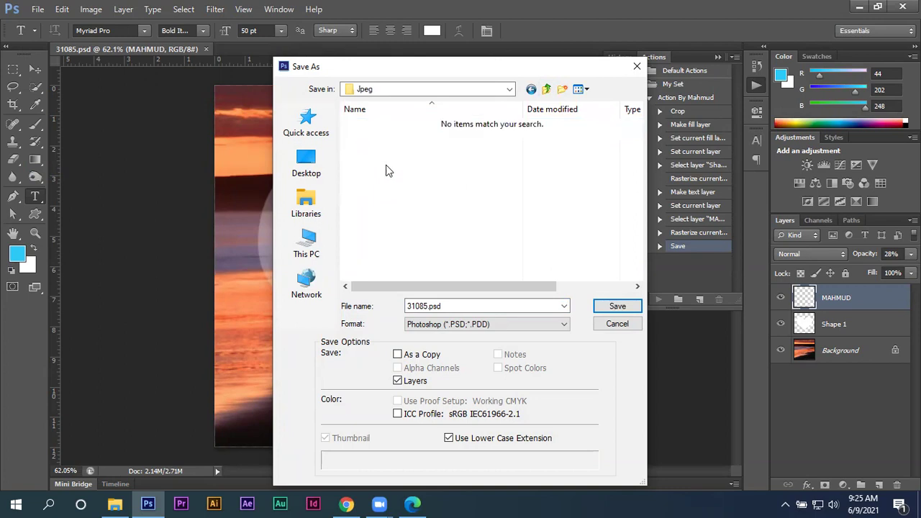
click(496, 326)
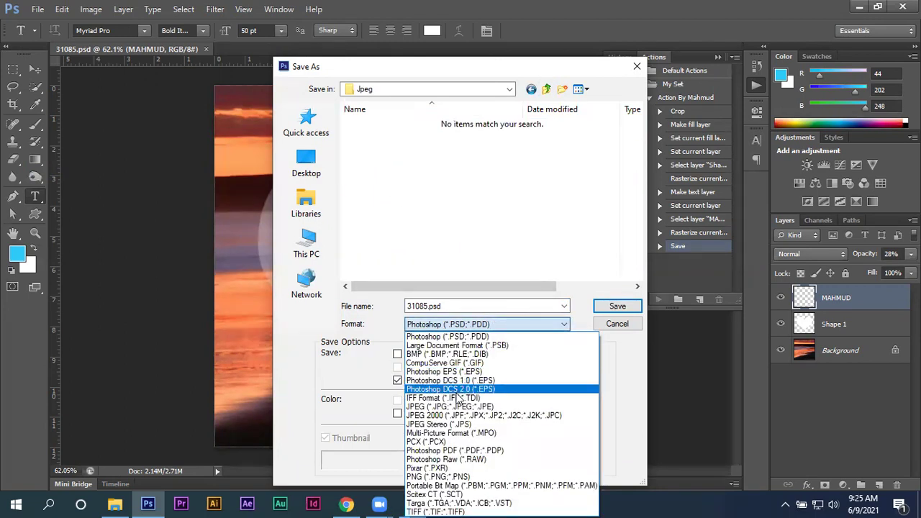
click(464, 406)
click(612, 306)
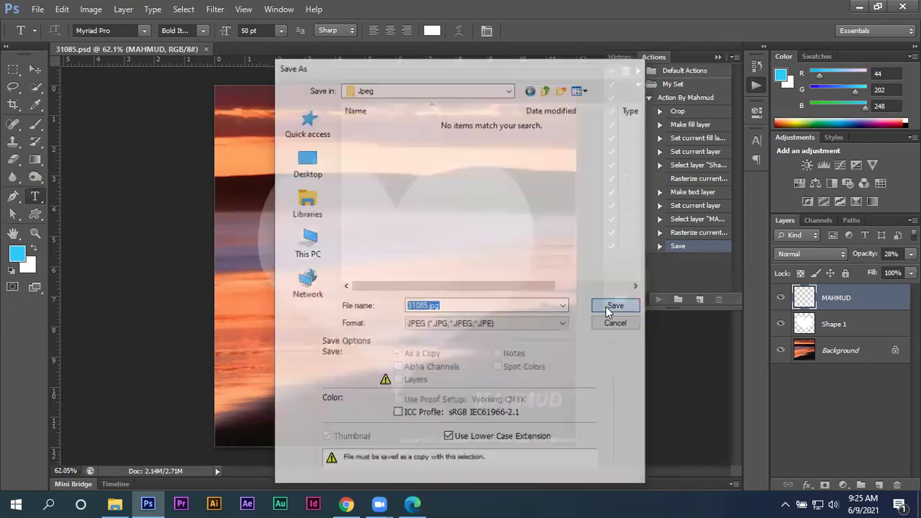
click(534, 122)
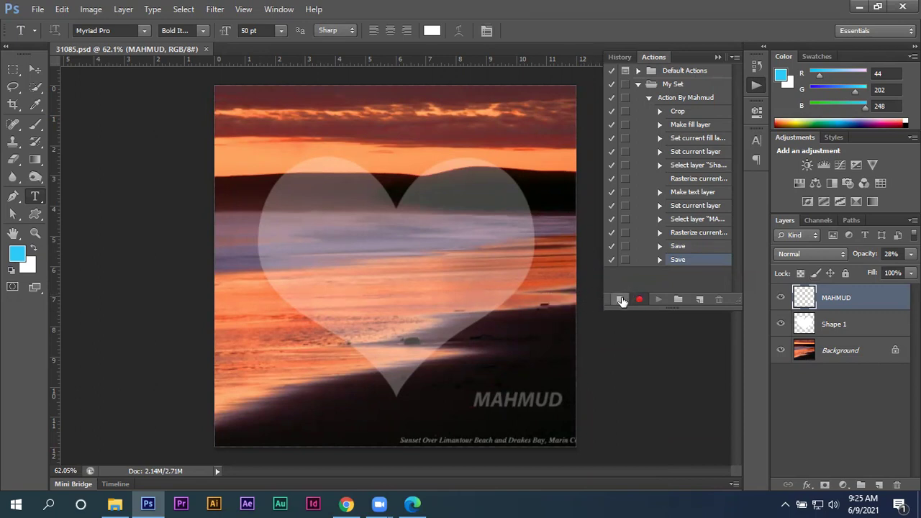
Close 31085, stop recording Action By Mahmud, and review its Crop and Make fill layer steps
click(206, 49)
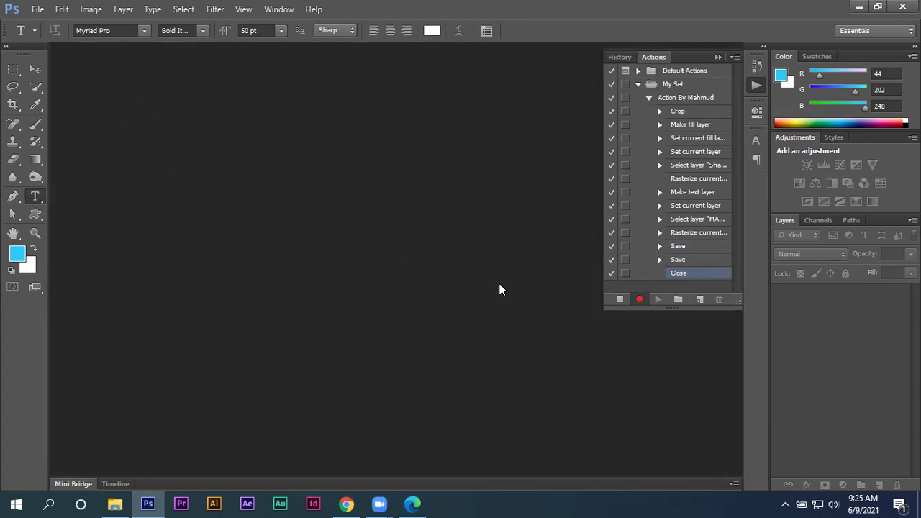
click(618, 300)
click(659, 112)
click(659, 112)
click(659, 126)
click(660, 125)
click(37, 9)
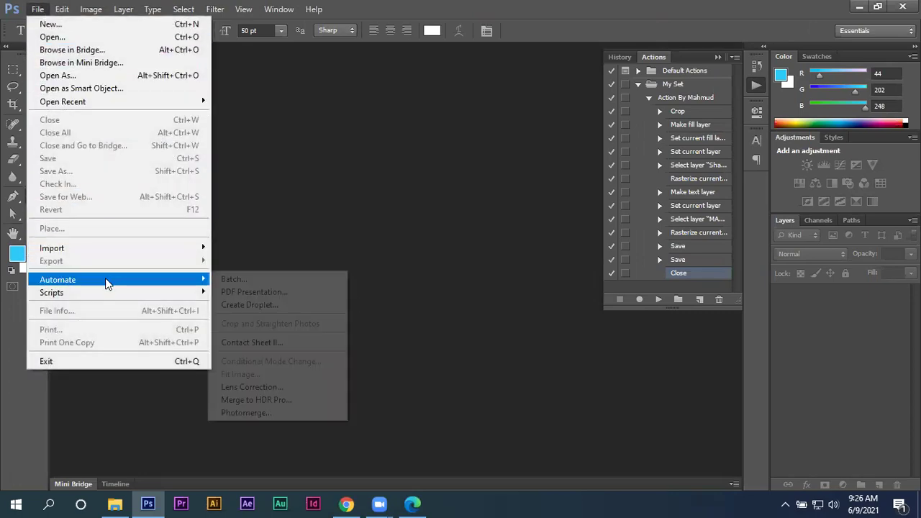
Start a Batch run with the Desktop Image folder as source
click(256, 281)
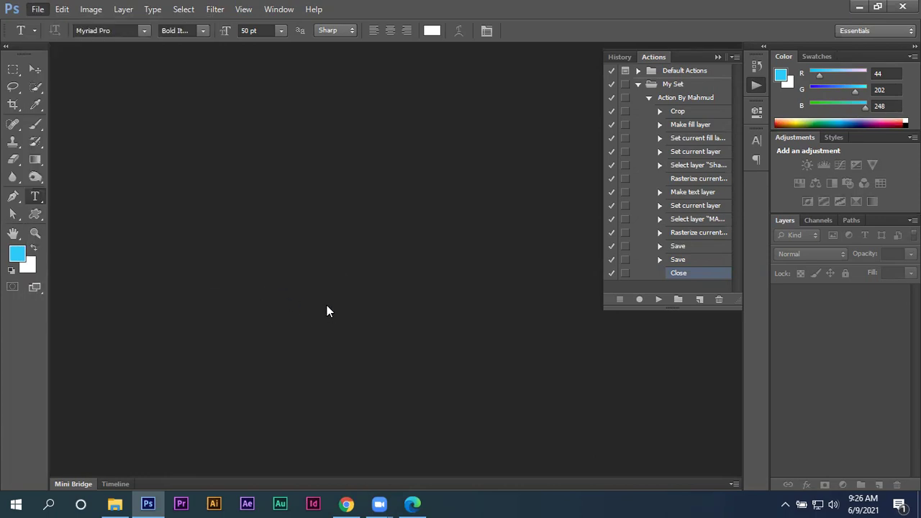
click(234, 131)
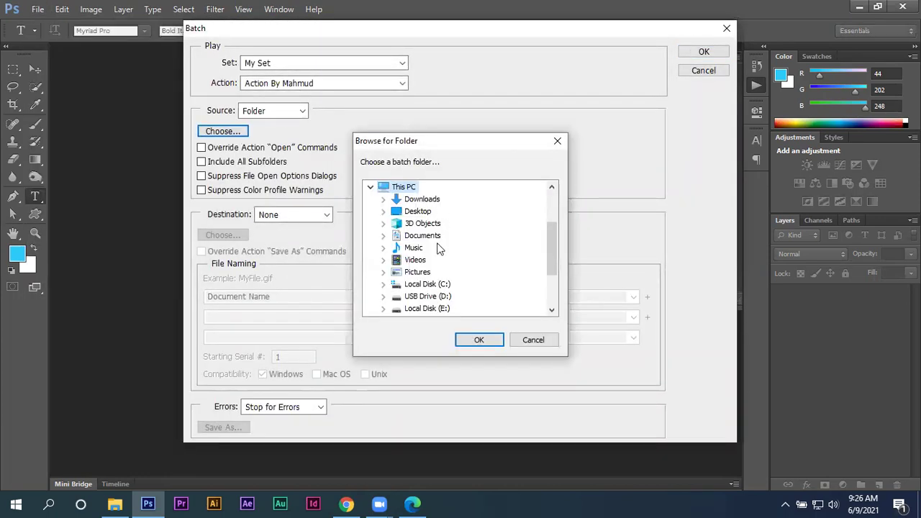
scroll(442, 268, down, 1)
scroll(446, 284, down, 1)
click(402, 308)
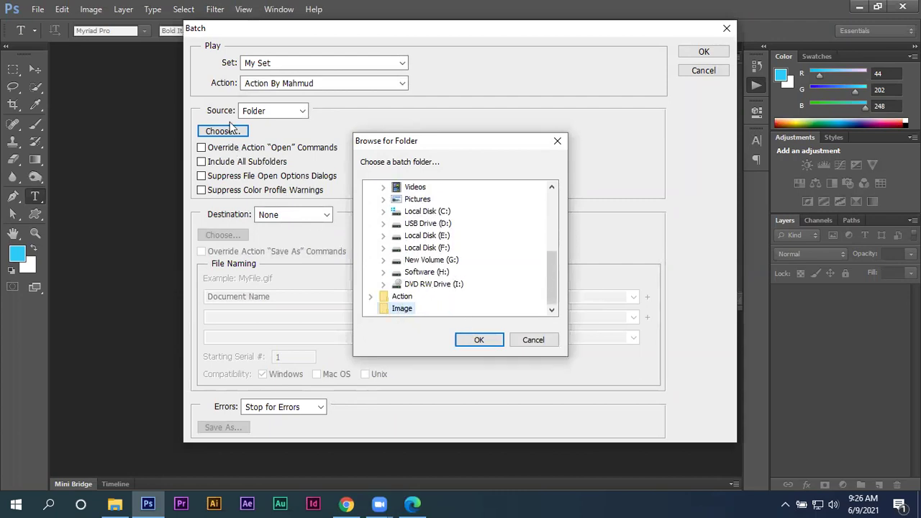
click(475, 339)
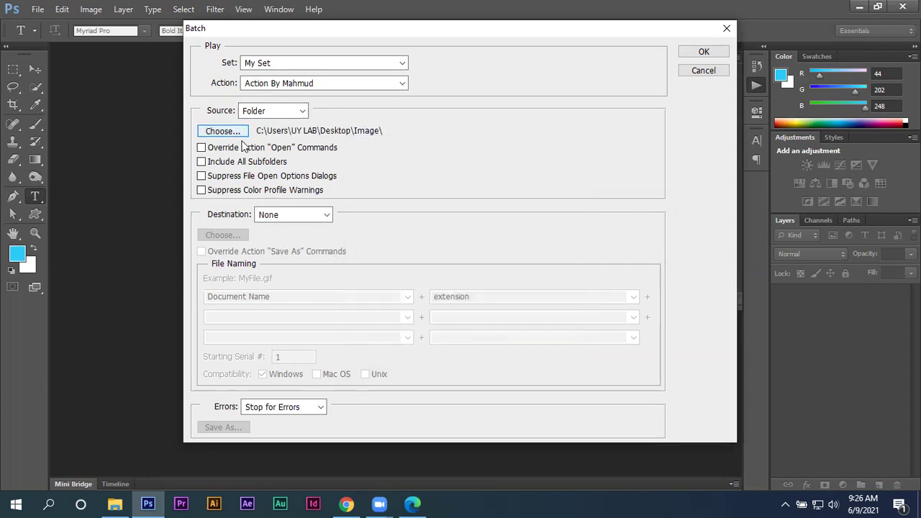
Set the batch destination to the Desktop Action folder and run it
click(277, 214)
click(306, 250)
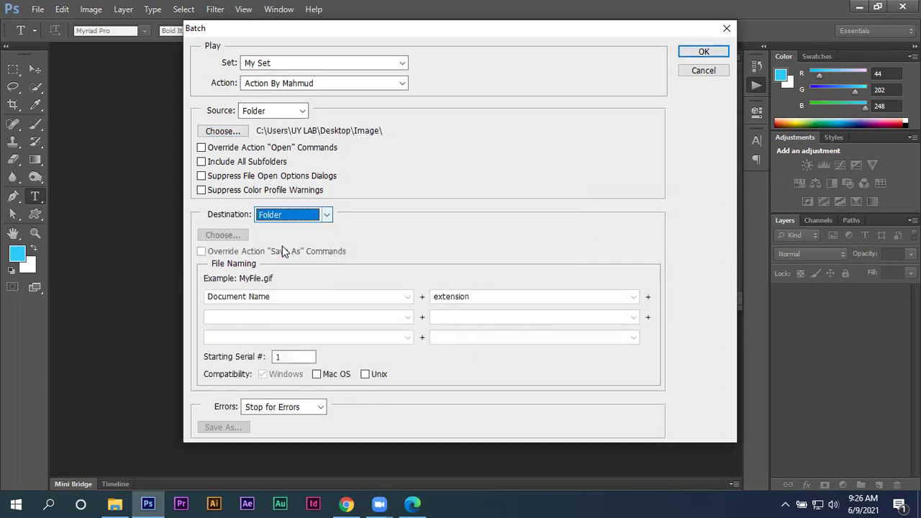
click(222, 236)
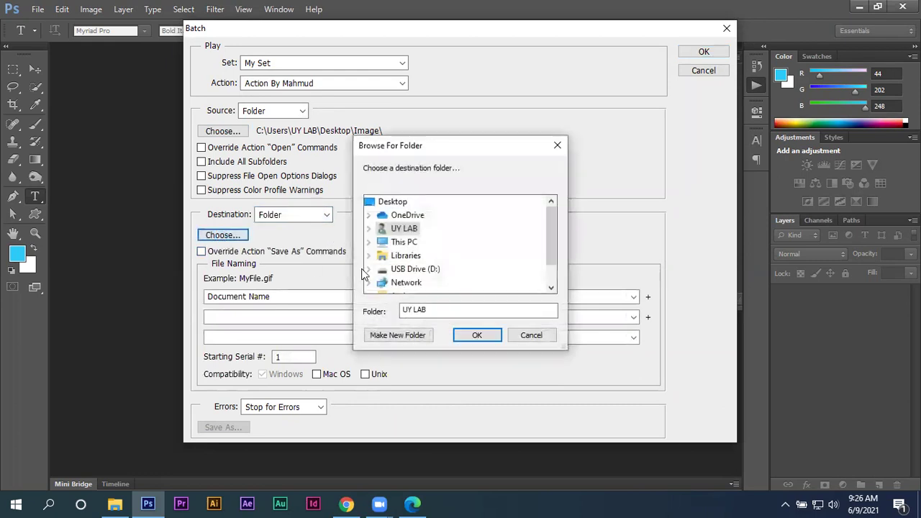
scroll(422, 267, down, 1)
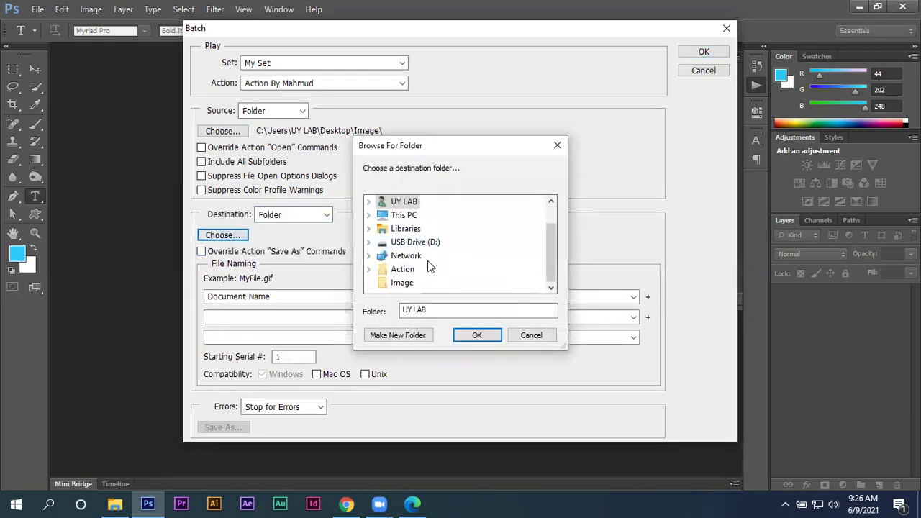
click(403, 272)
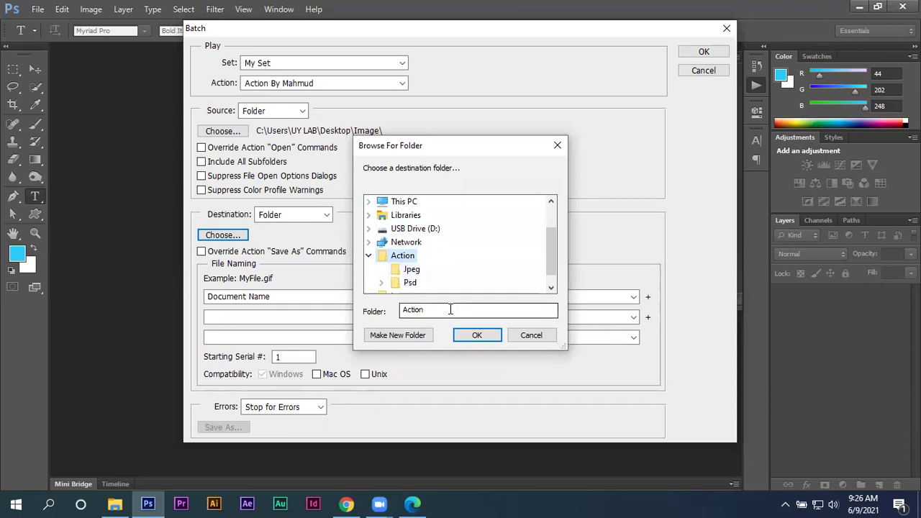
click(468, 337)
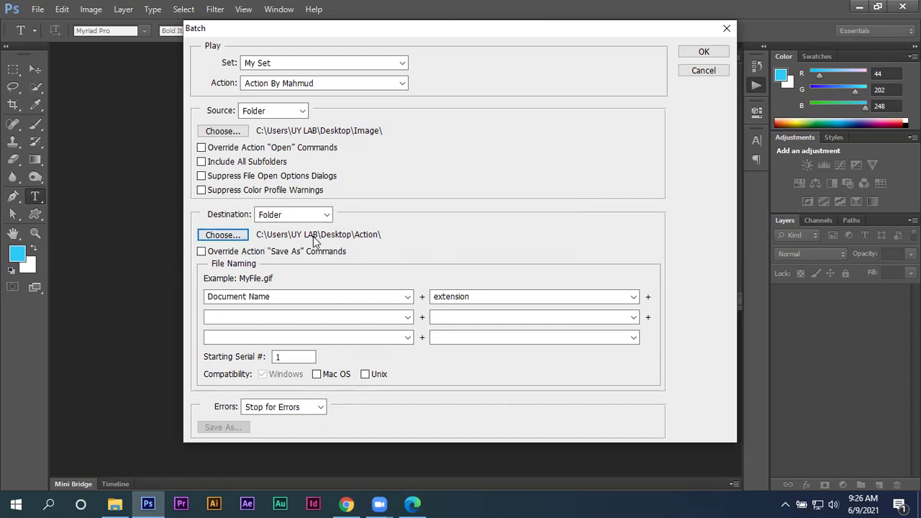
click(688, 51)
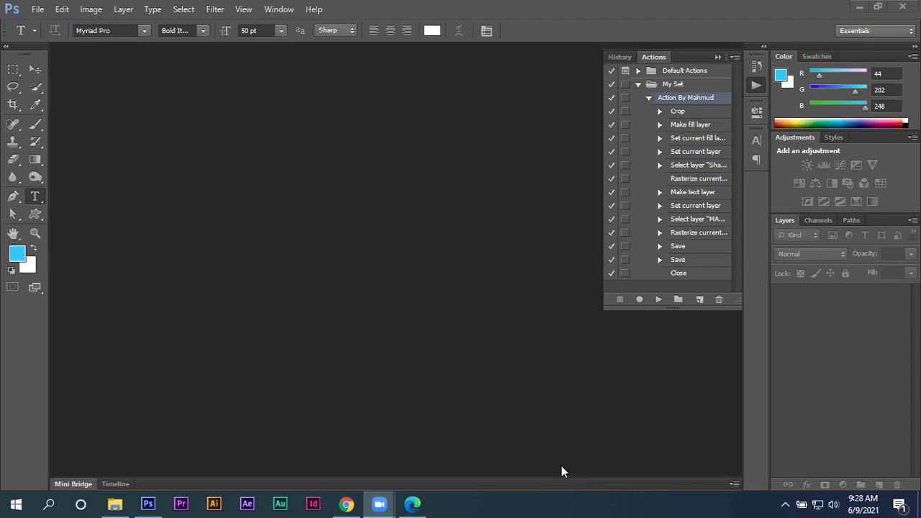
Minimize Photoshop, open Desktop Action\Jpeg as large icons, and view 31124 copy
click(860, 7)
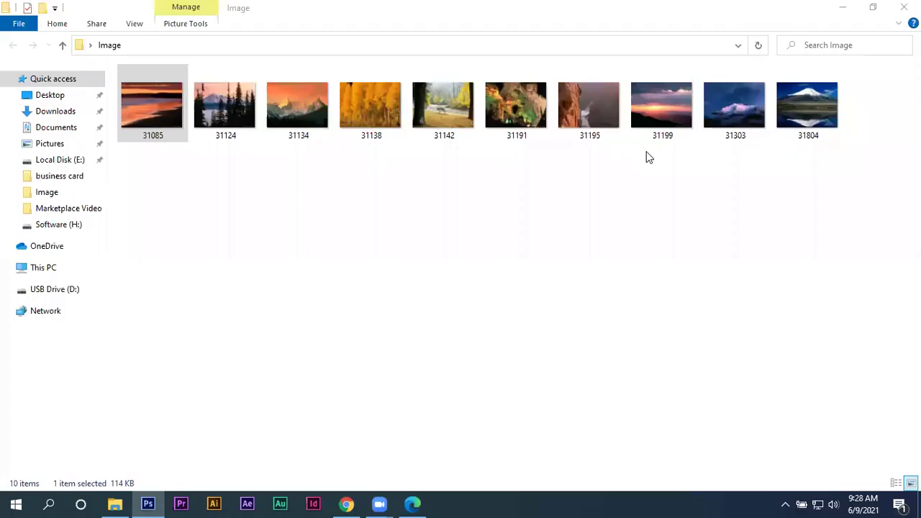
click(904, 7)
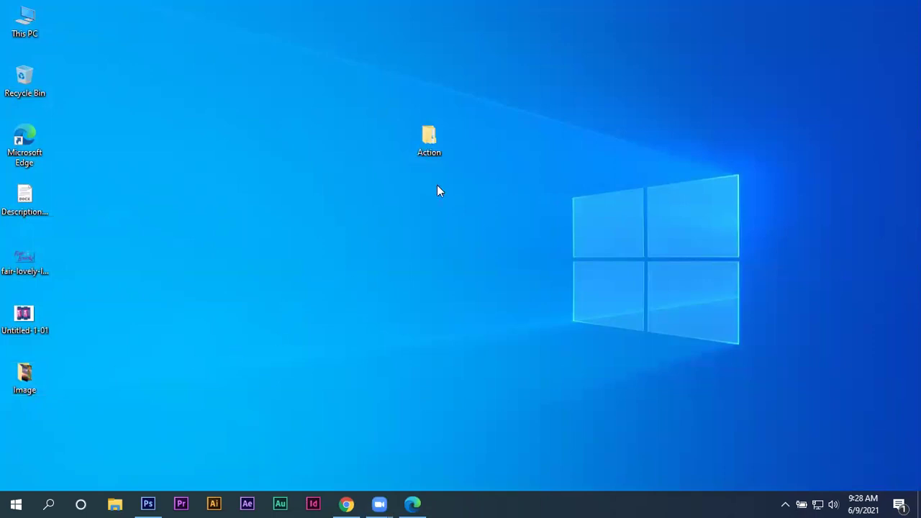
double_click(438, 155)
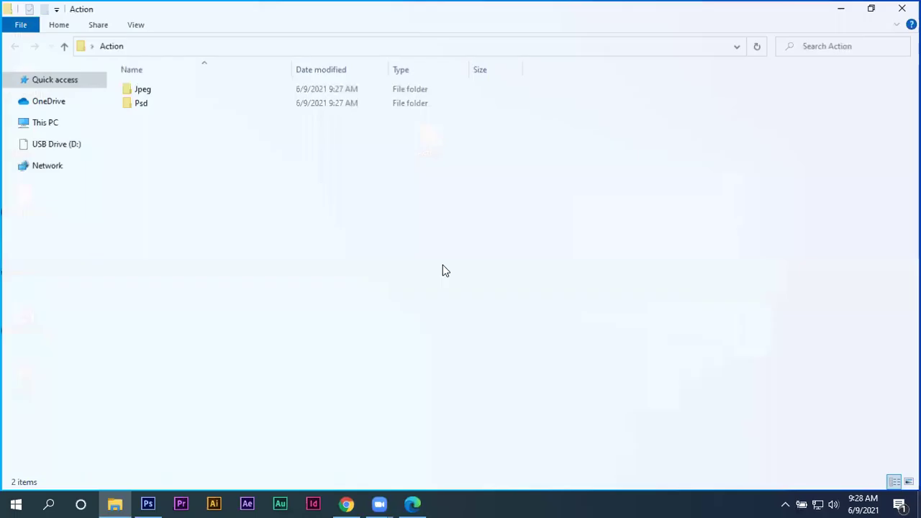
click(911, 483)
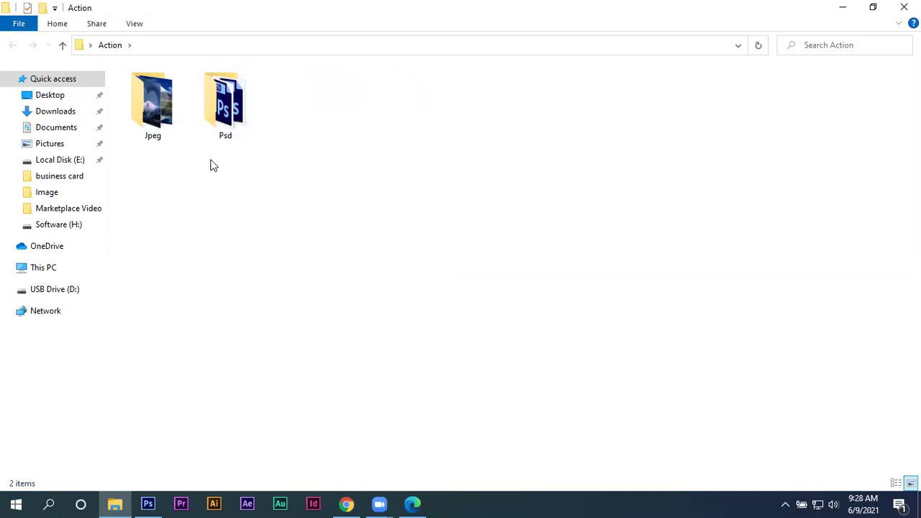
click(172, 122)
double_click(172, 122)
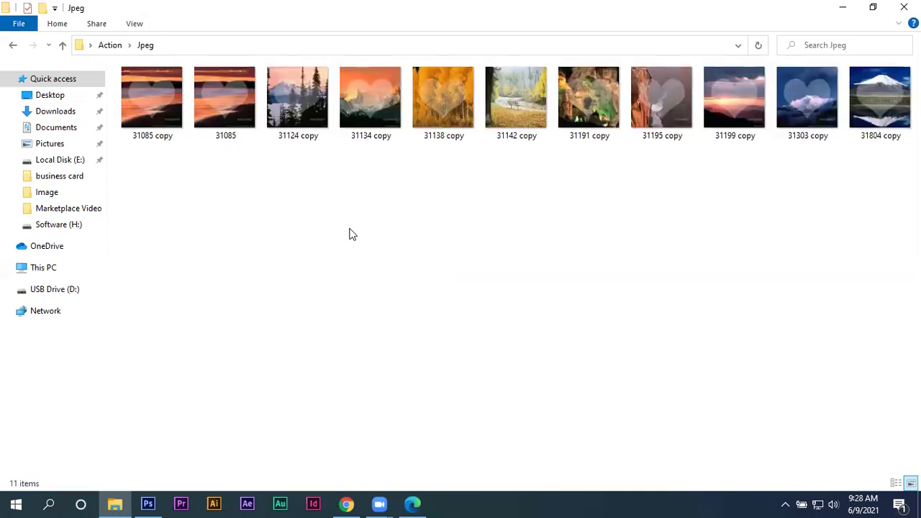
double_click(293, 117)
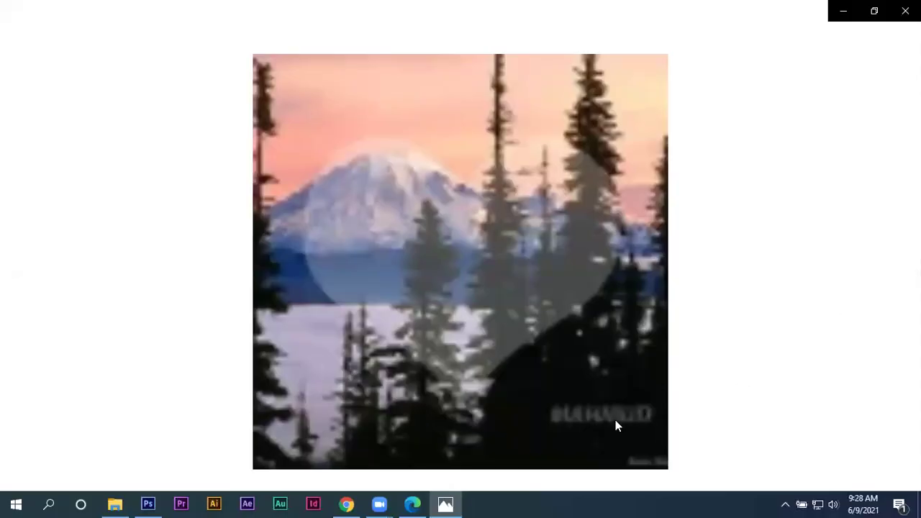
Step through the processed heart-and-MAHMUD JPEGs with the Right arrow, then close Photos
key(Right)
key(Right)
key(Right)
key(Right)
key(Right)
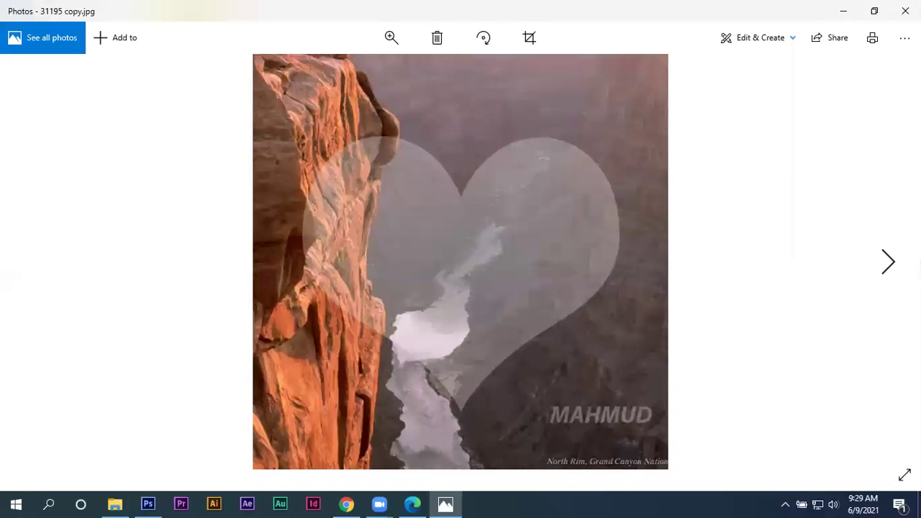
key(Right)
key(Right)
key(Right)
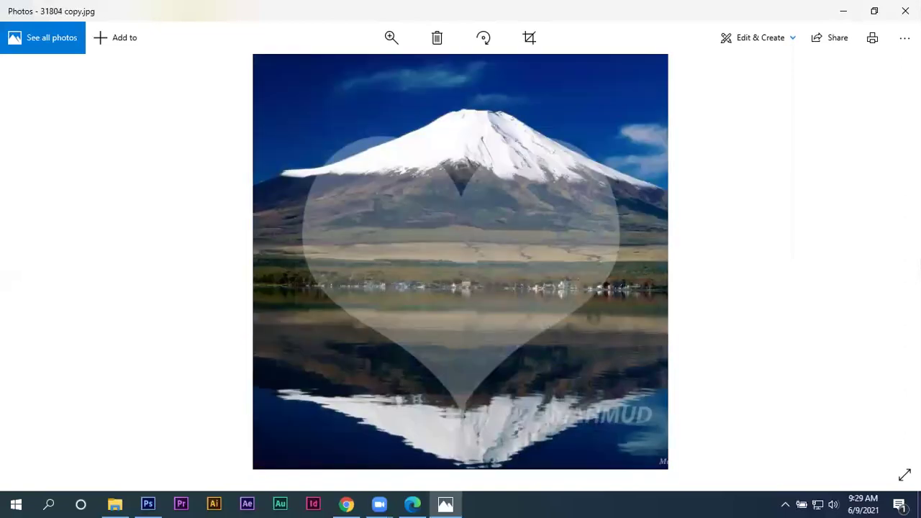
click(905, 11)
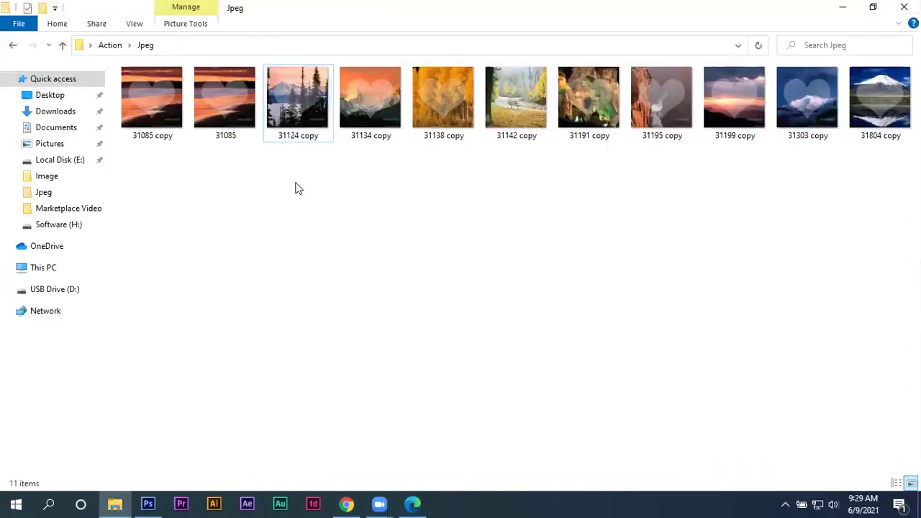
Go back to Action, enter the Psd folder, and open 31303.psd in Photoshop
click(13, 45)
double_click(222, 141)
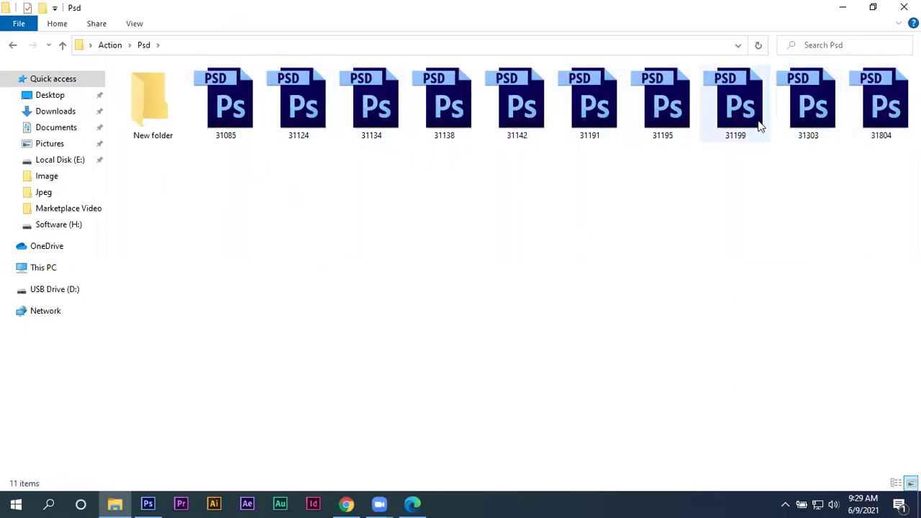
click(812, 117)
double_click(812, 117)
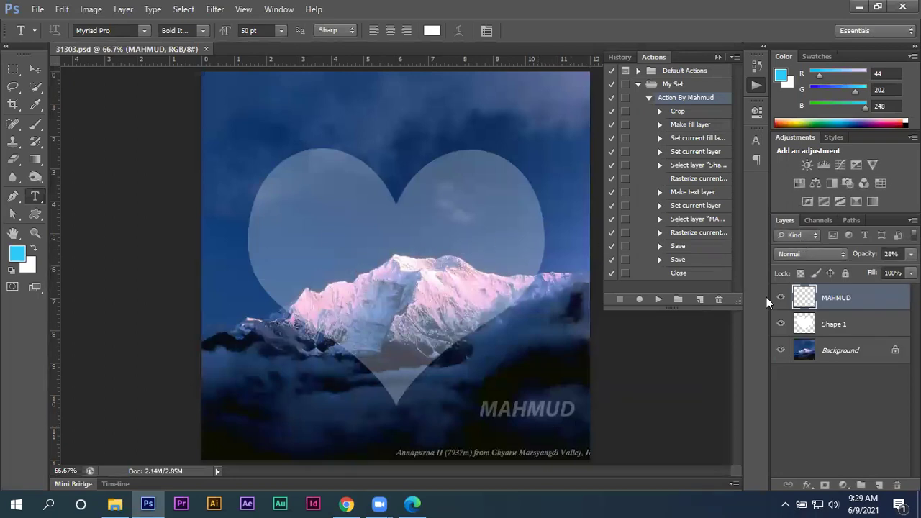
Confirm the Shape 1 heart layer sits at 26% opacity, then collapse the Actions panel
click(822, 332)
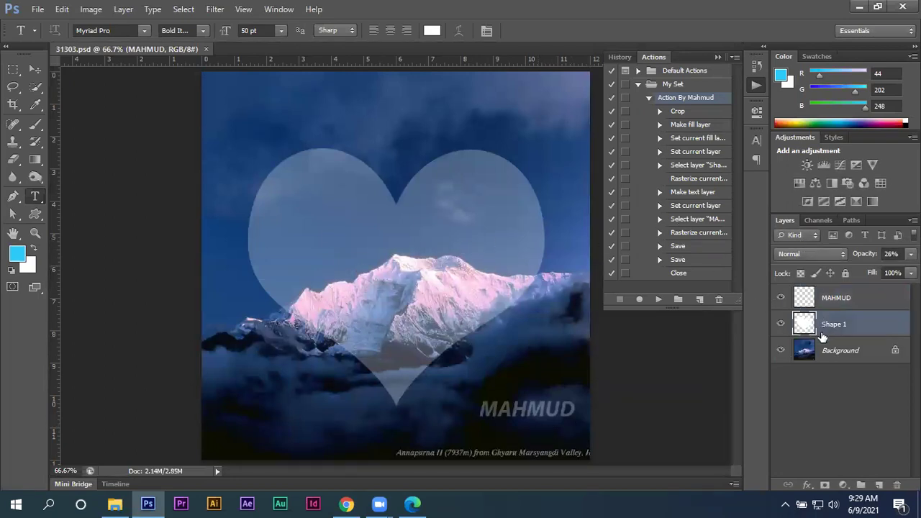
click(717, 56)
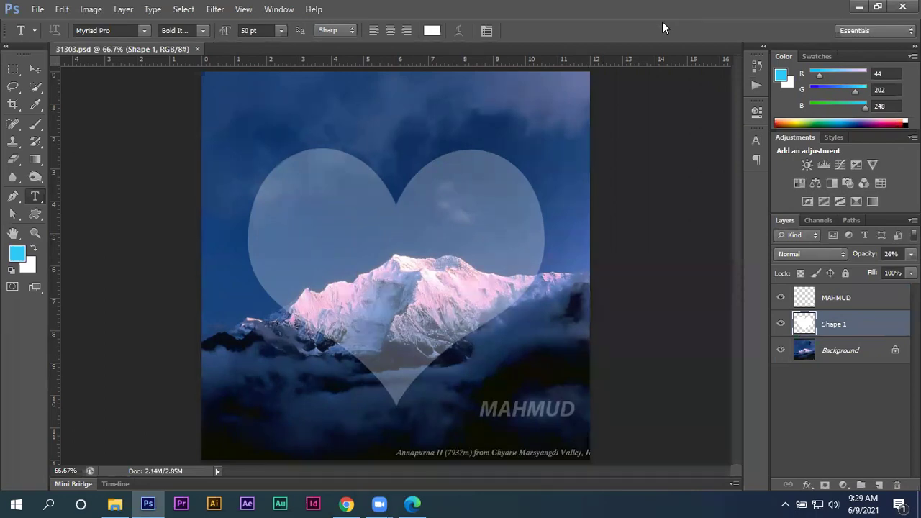